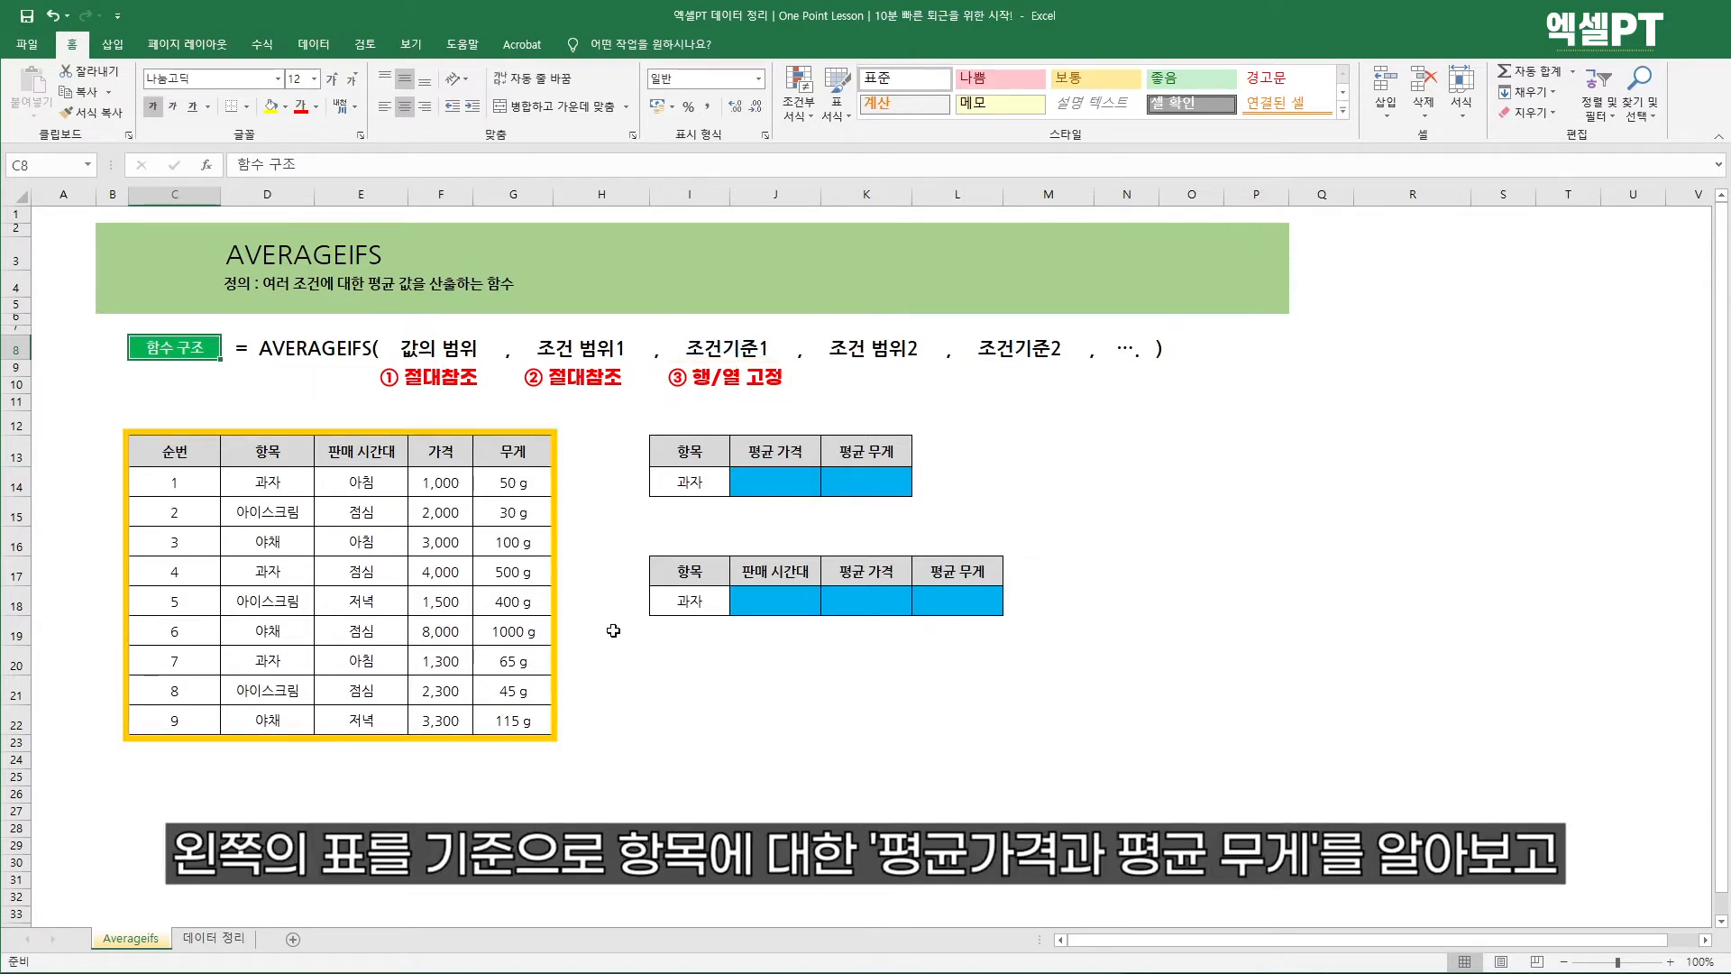
Examine the column headers of the two summary tables, covering item, sales time slot, average price and average weight
left_click(697, 451)
left_click(757, 453)
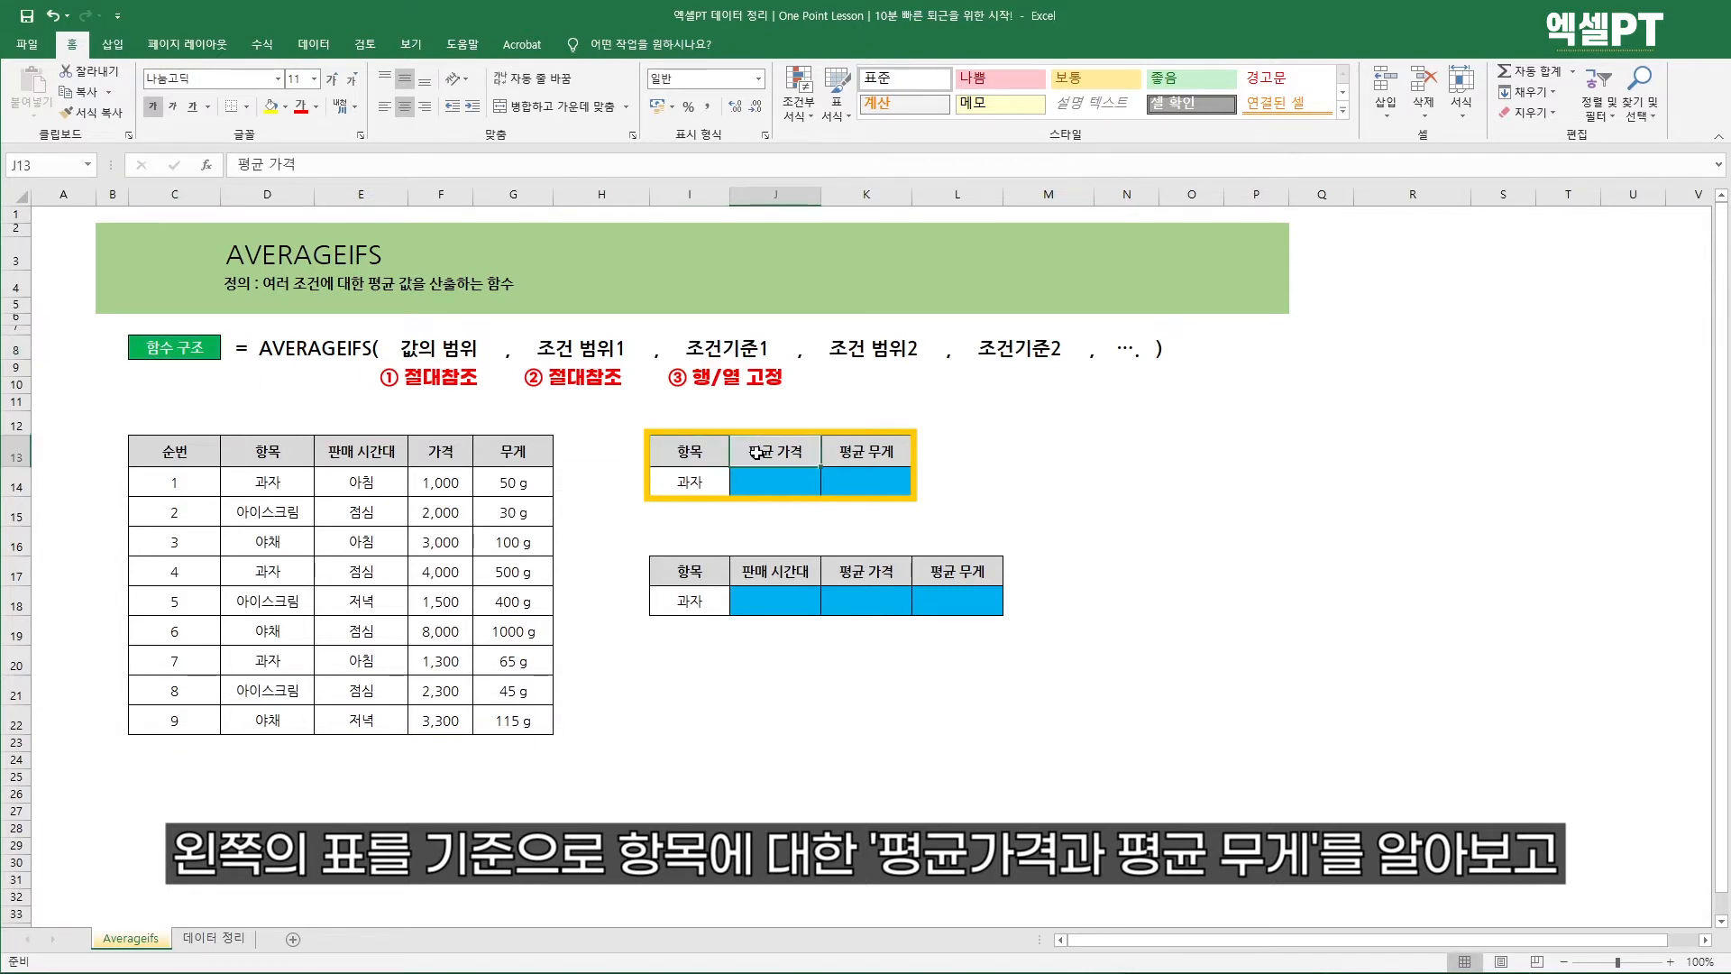
left_click(864, 453)
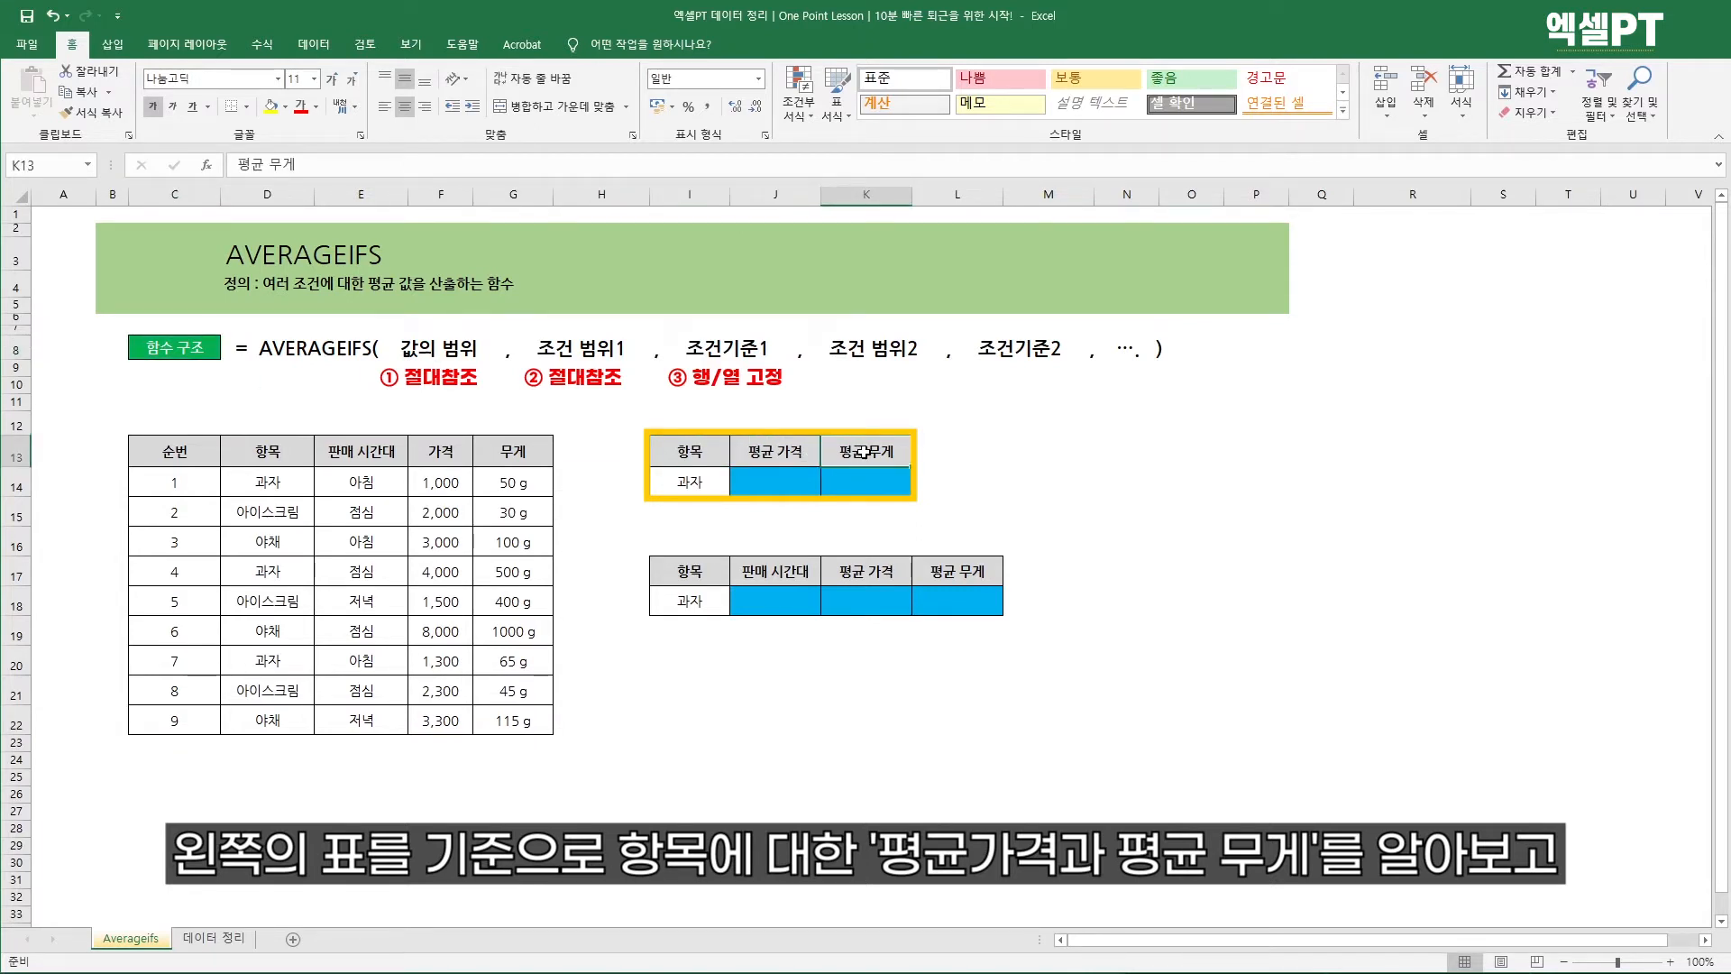
left_click(687, 571)
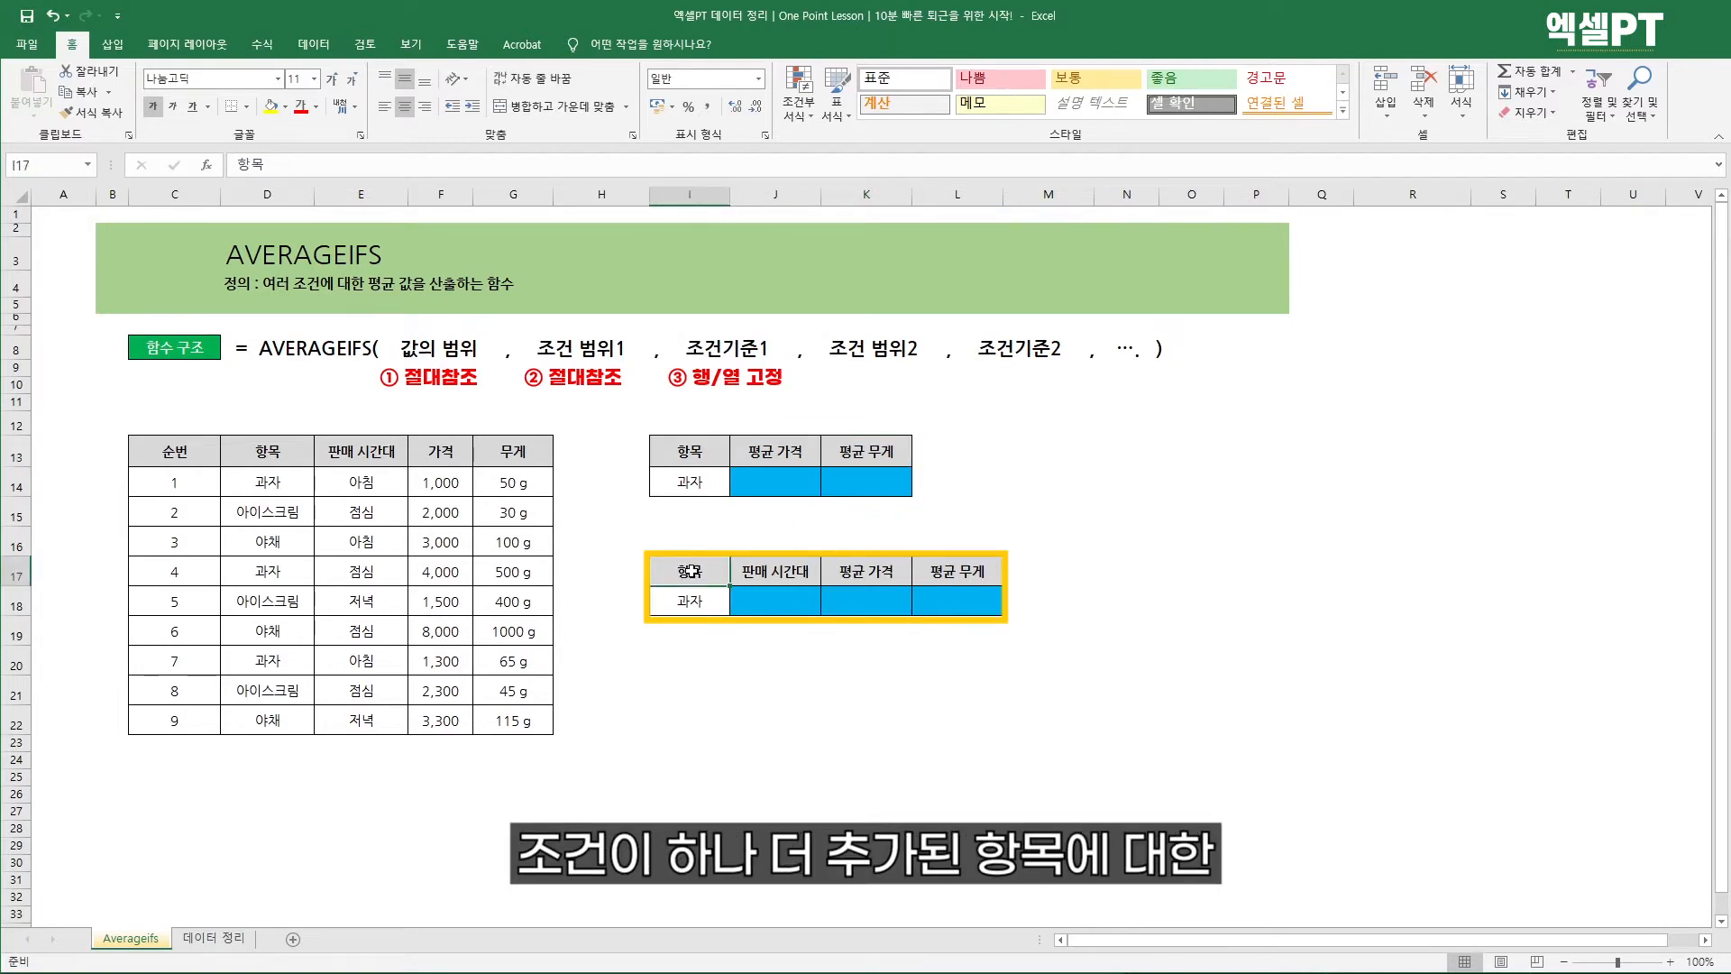
left_click(789, 568)
left_click(868, 571)
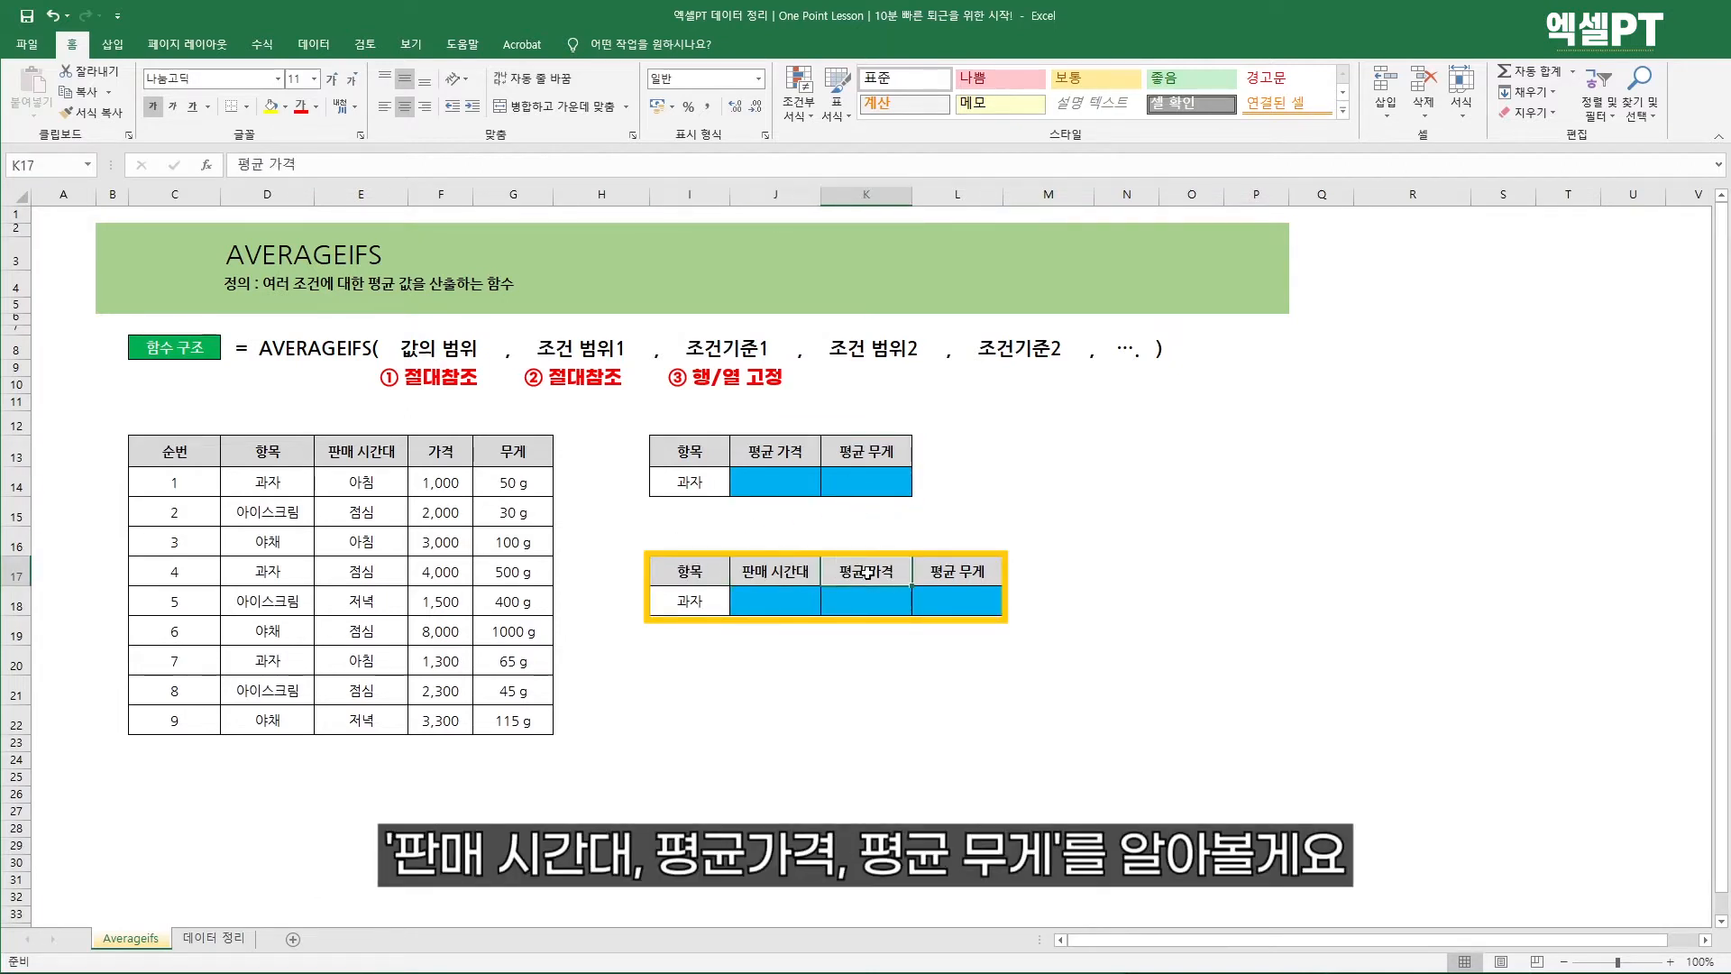
left_click(978, 574)
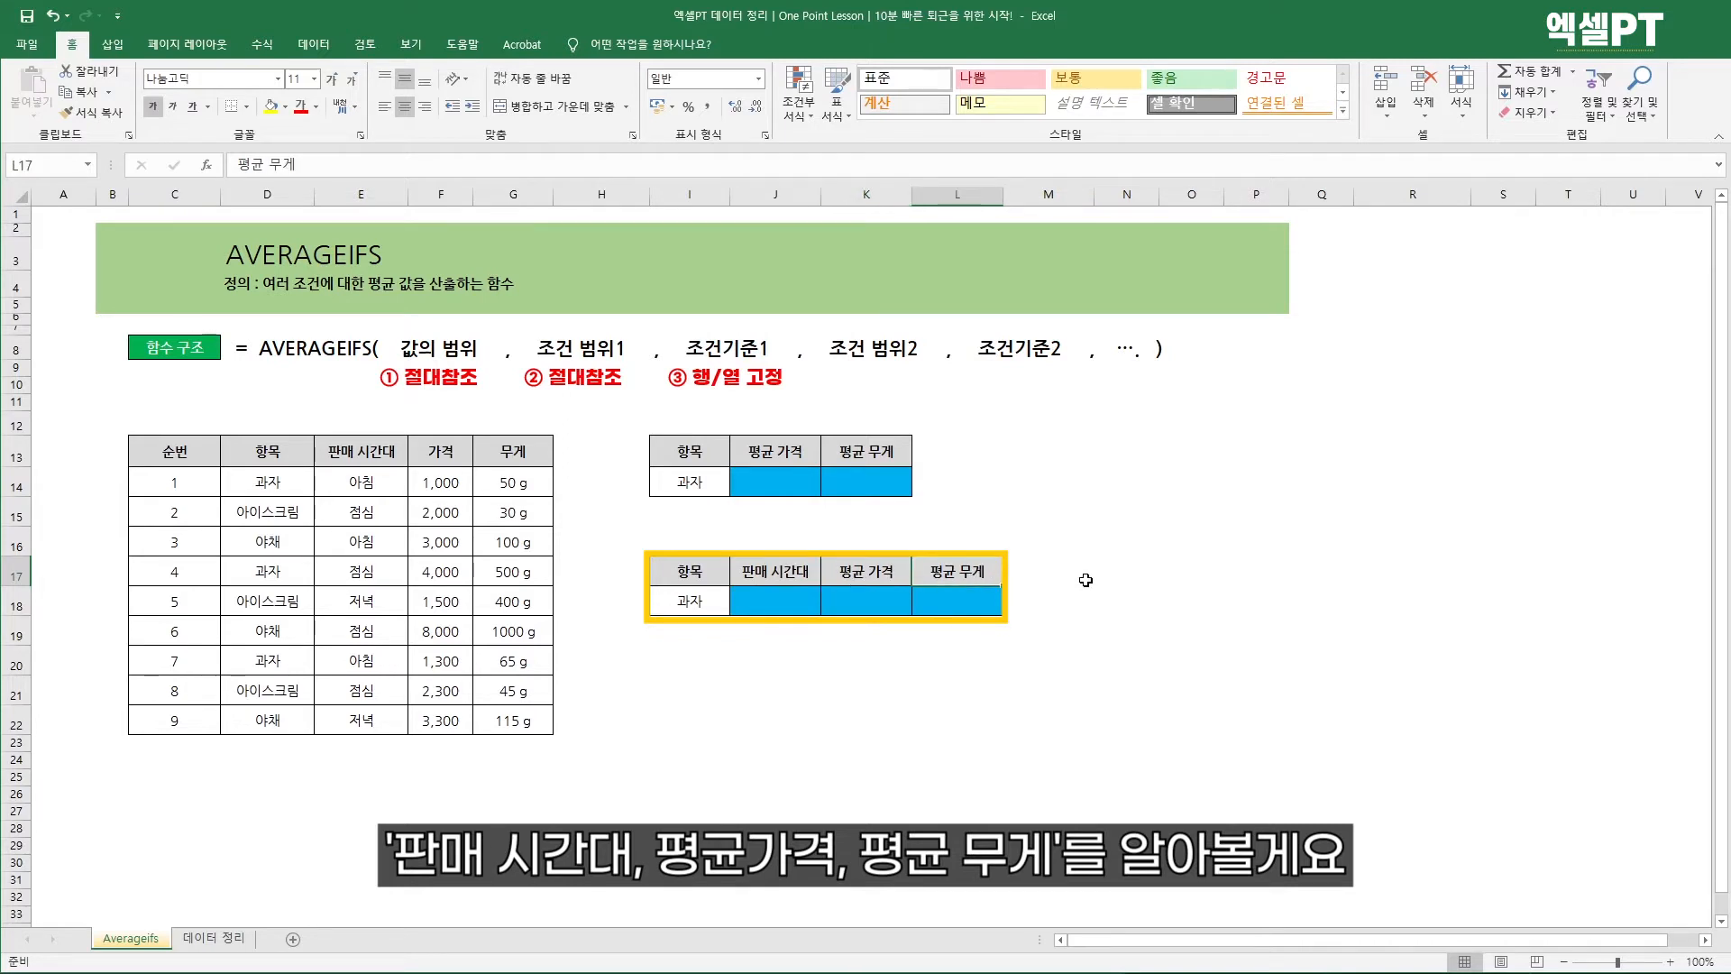
left_click(1085, 535)
Start an AVERAGEIFS formula in J14 with the price column $F$14:$F$22 as the absolute average range
left_click(801, 484)
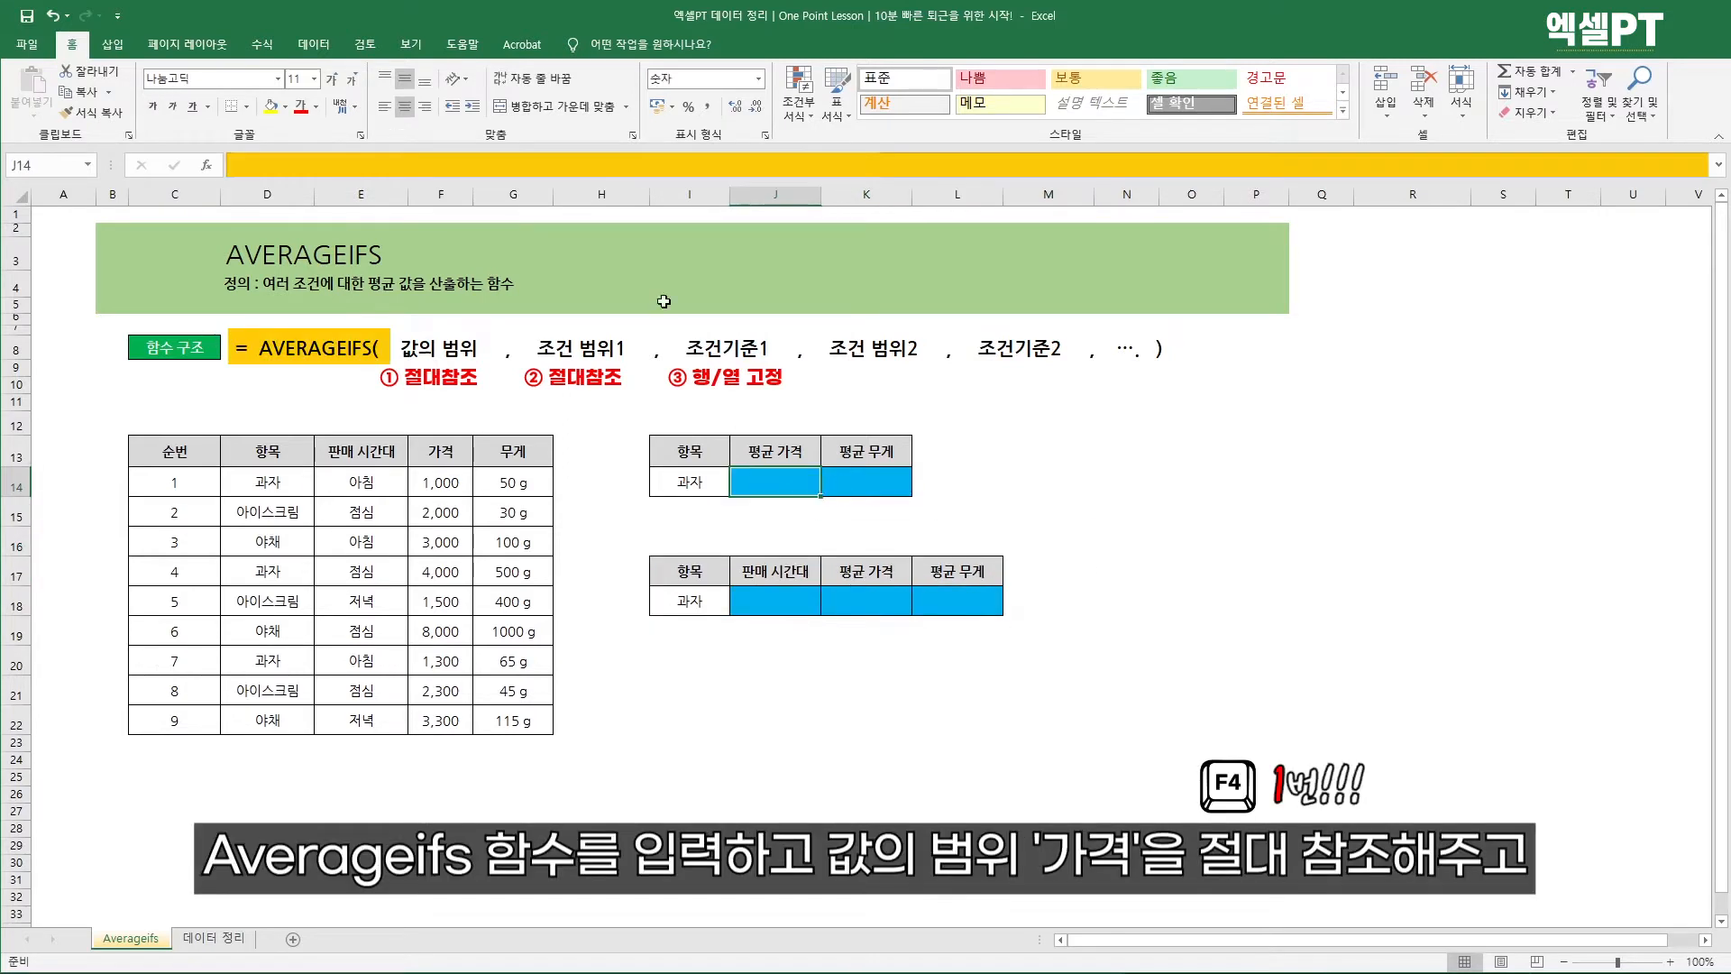
type("=")
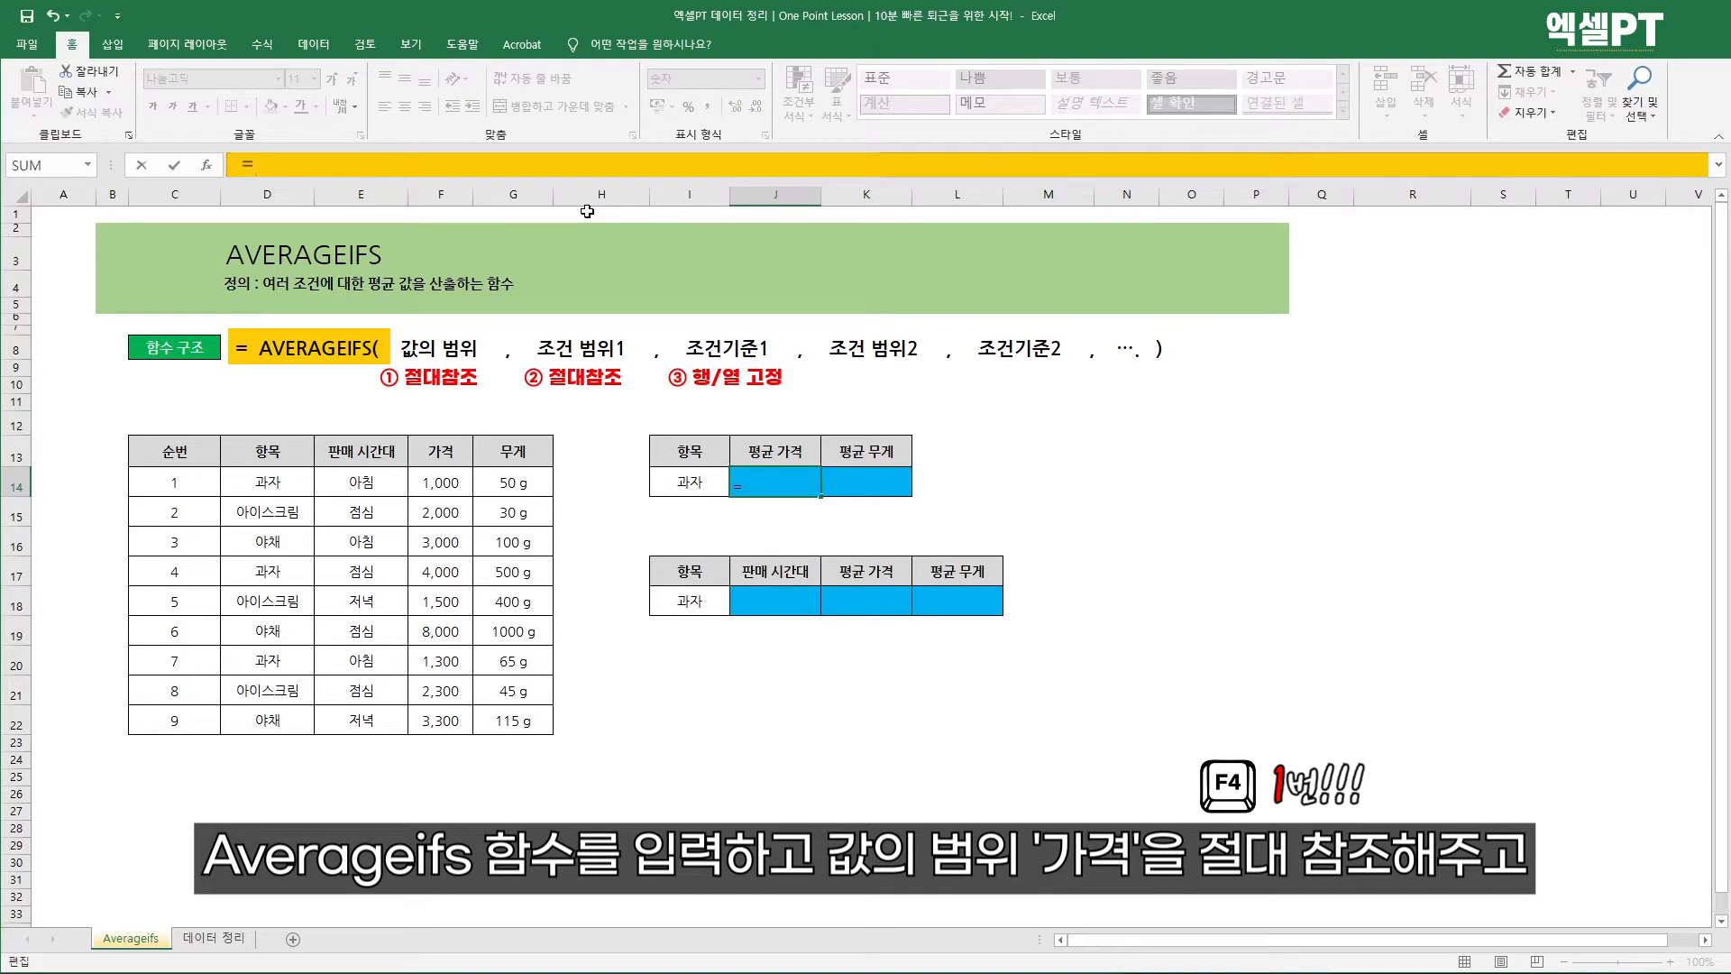
type("av")
key("Down")
key("Down")
key("Down")
key("Tab")
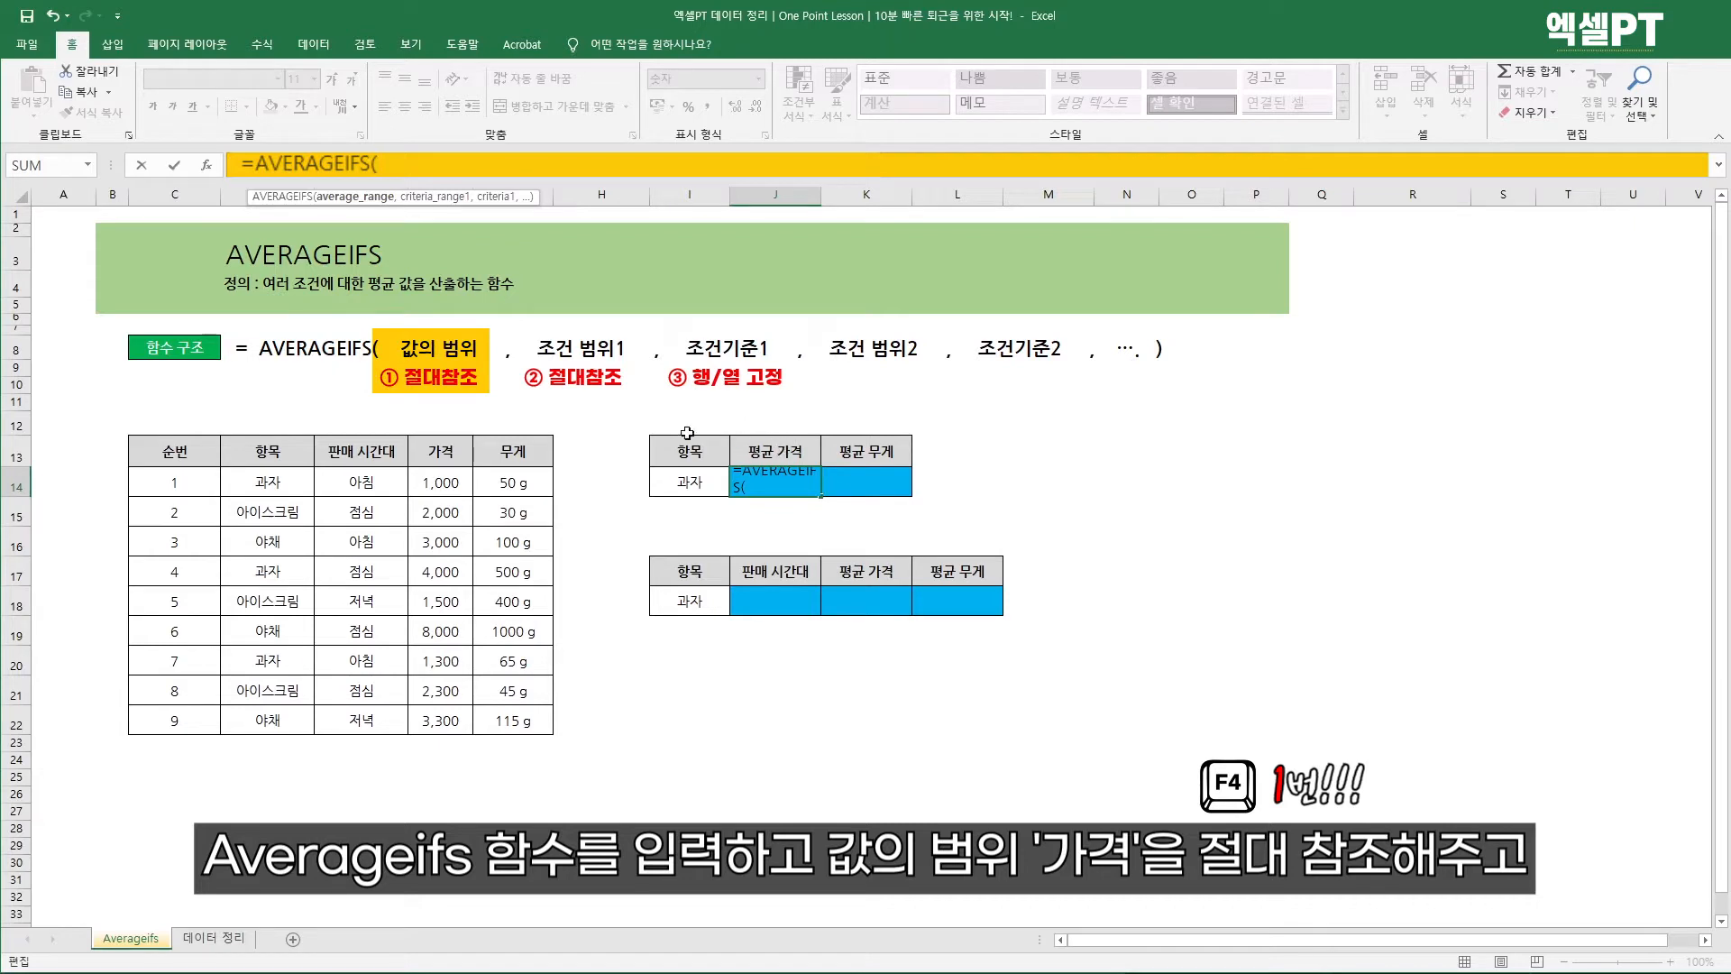
left_click_drag(454, 475, 452, 715)
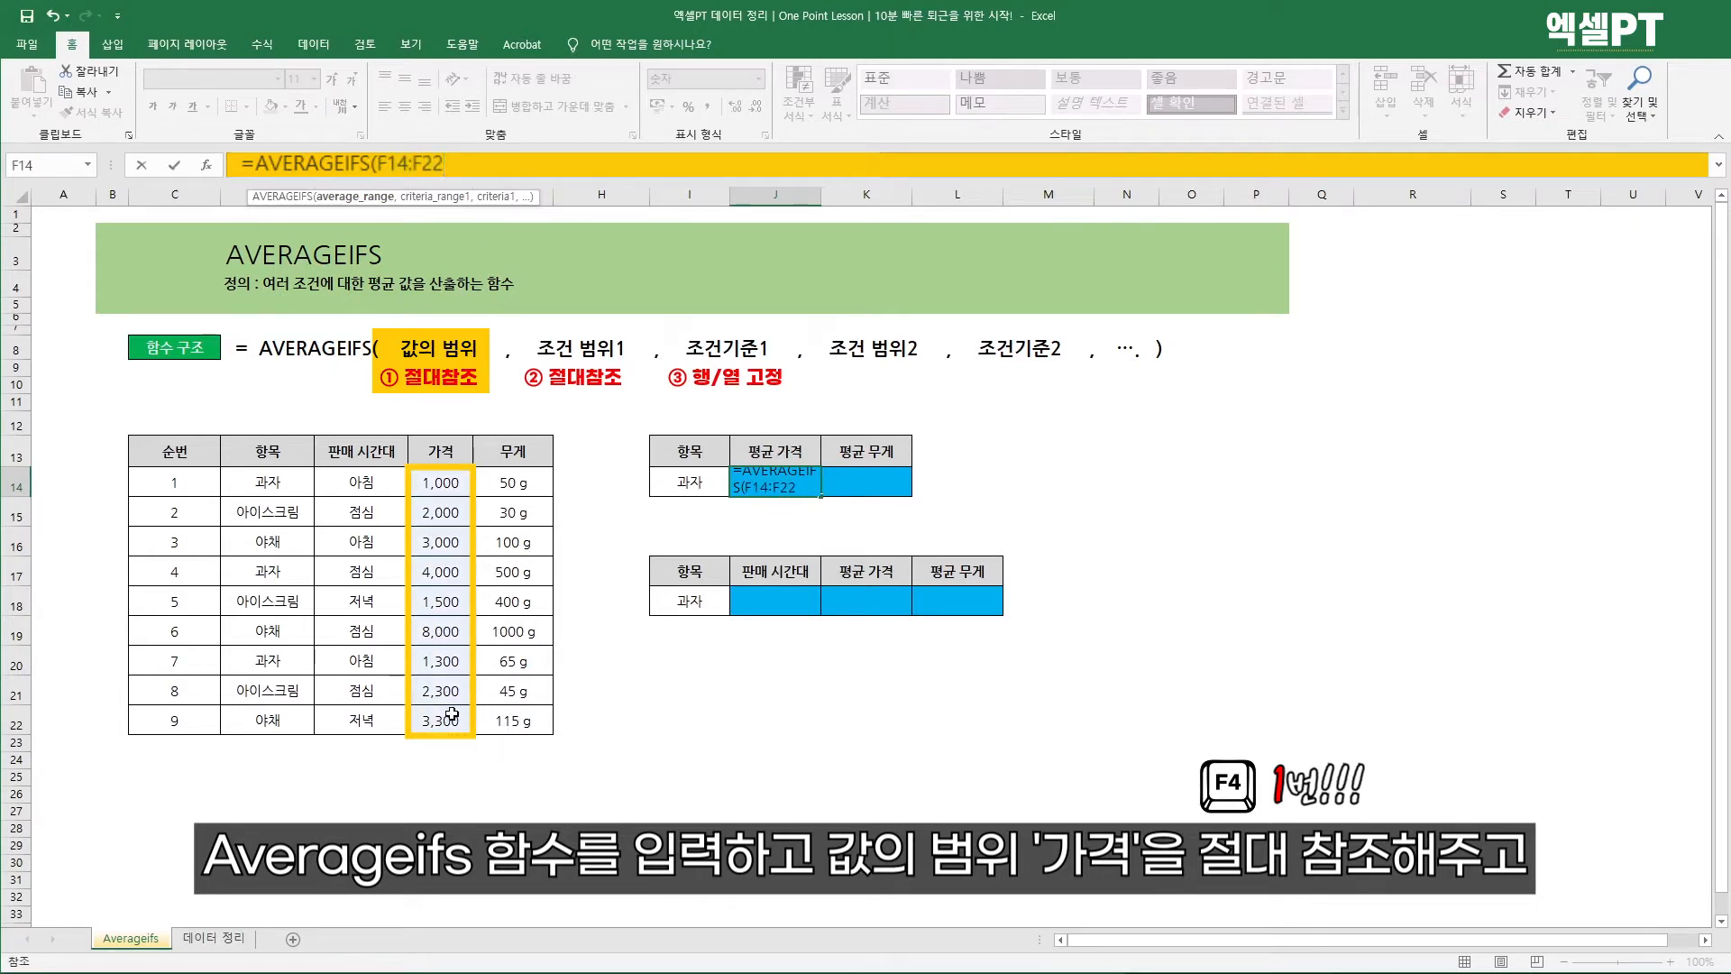
key("F4")
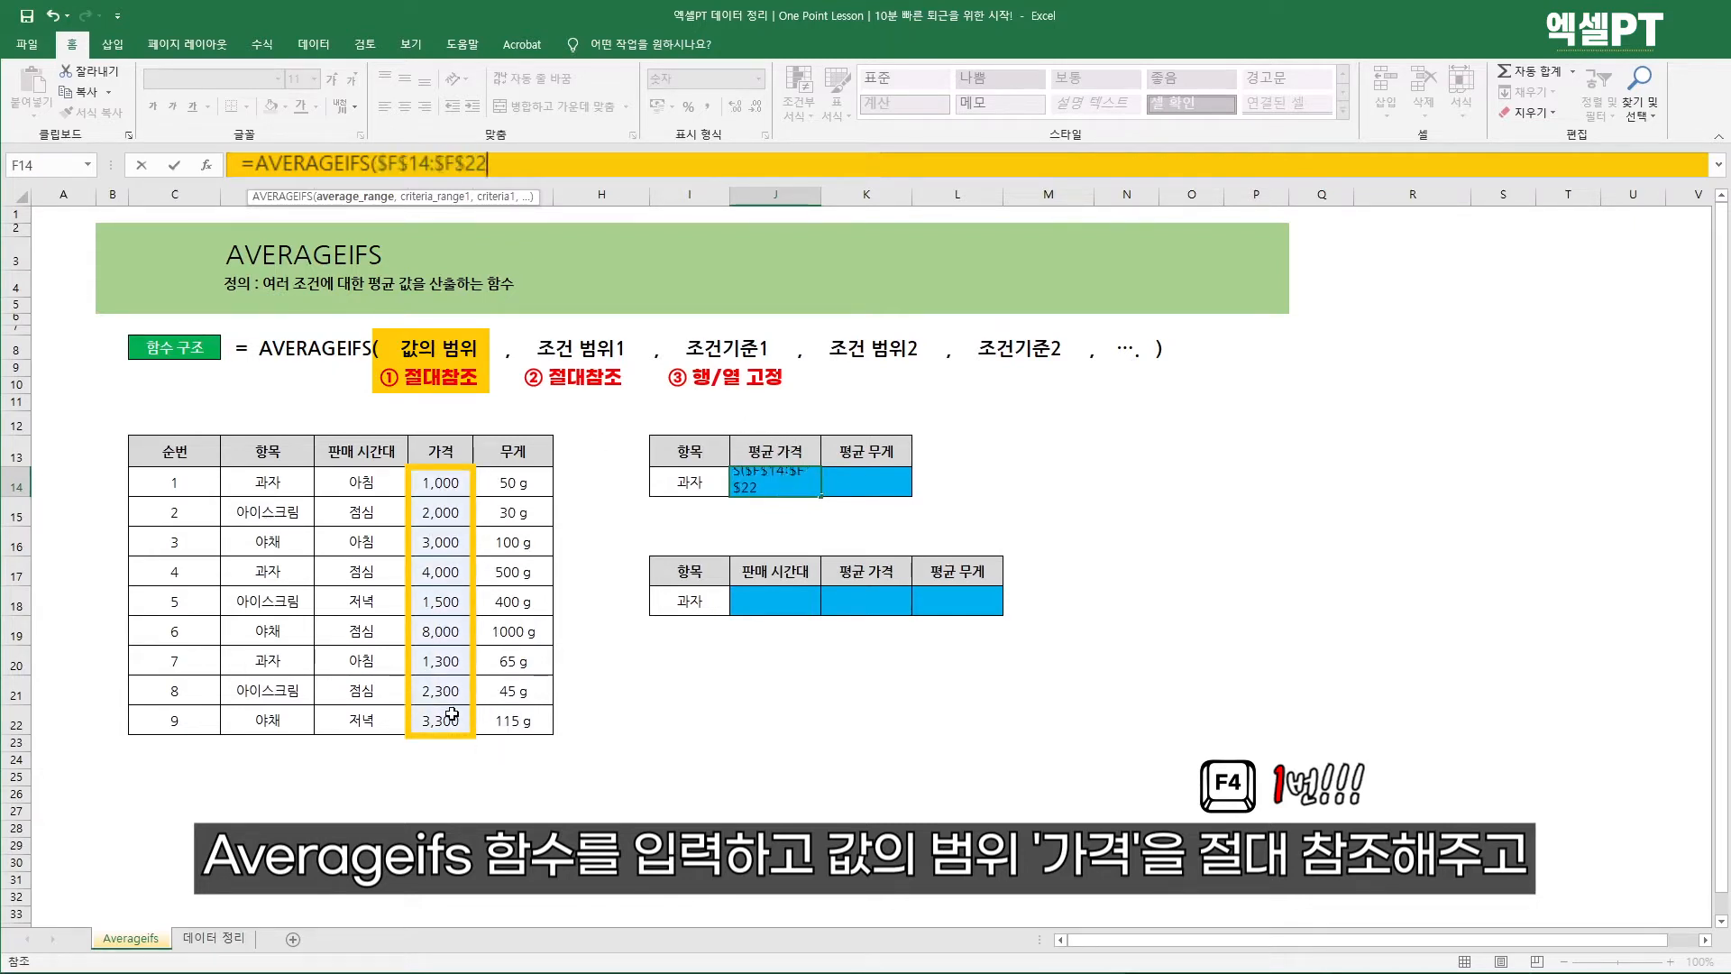
type(",")
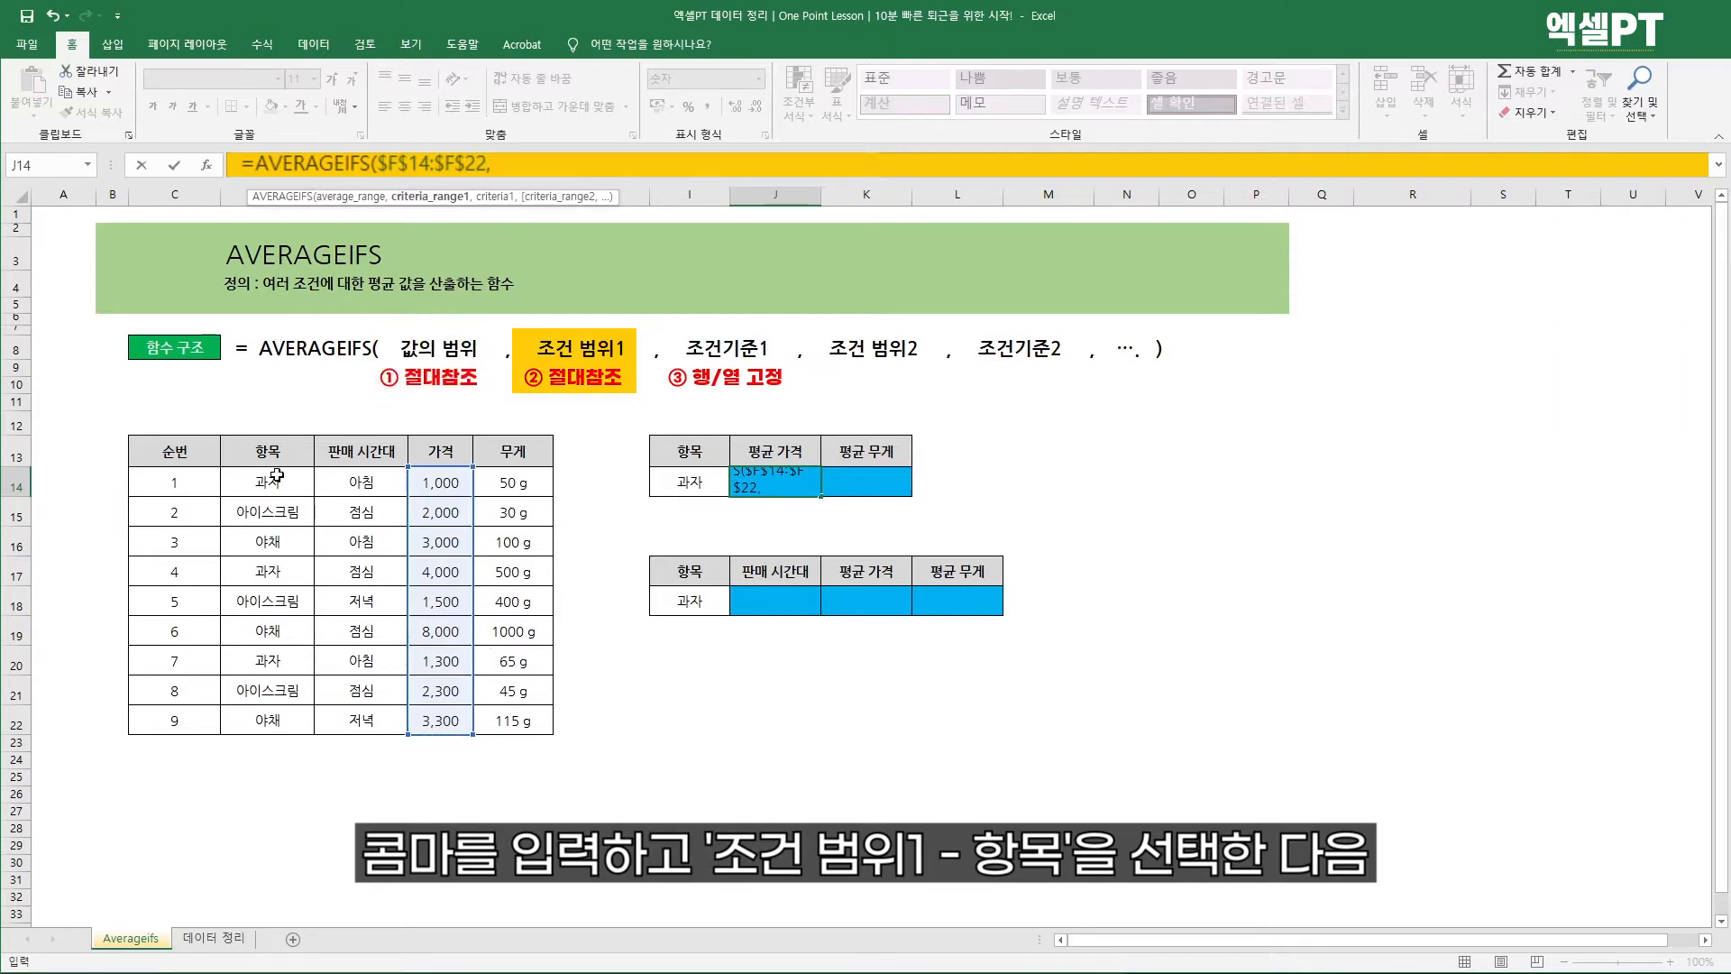
Complete the J14 formula with the absolute item range $D$14:$D$22 and the absolute criterion $I$14
left_click_drag(274, 480, 280, 712)
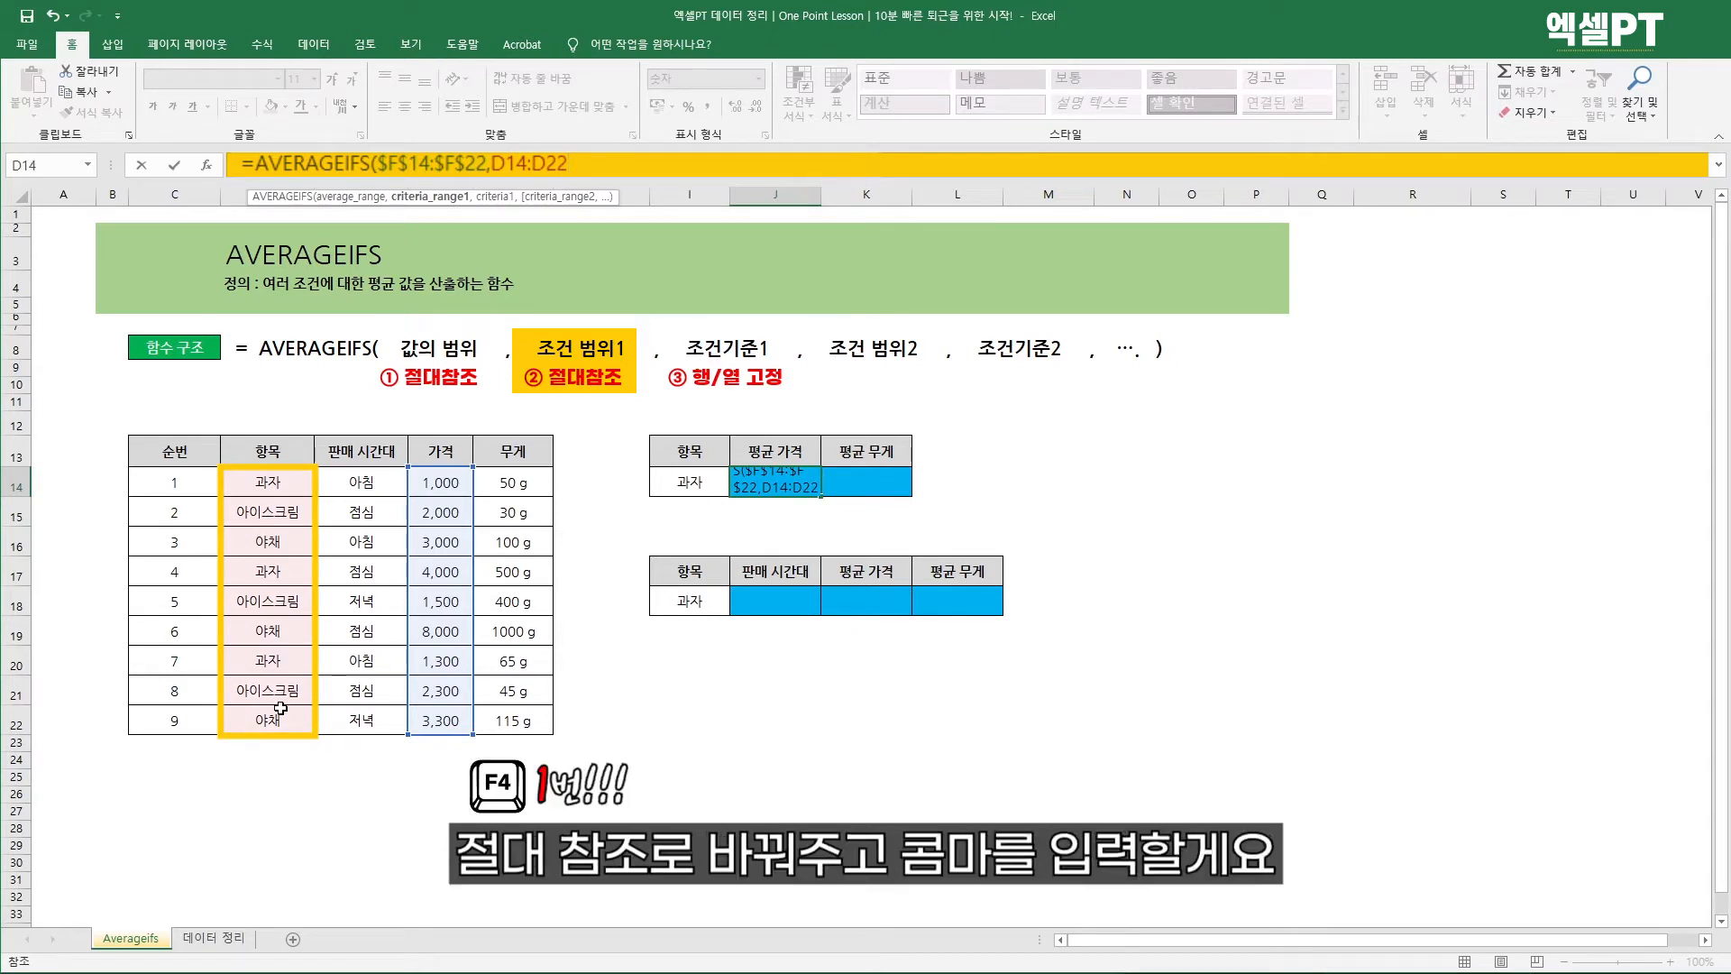
key("F4")
type(",")
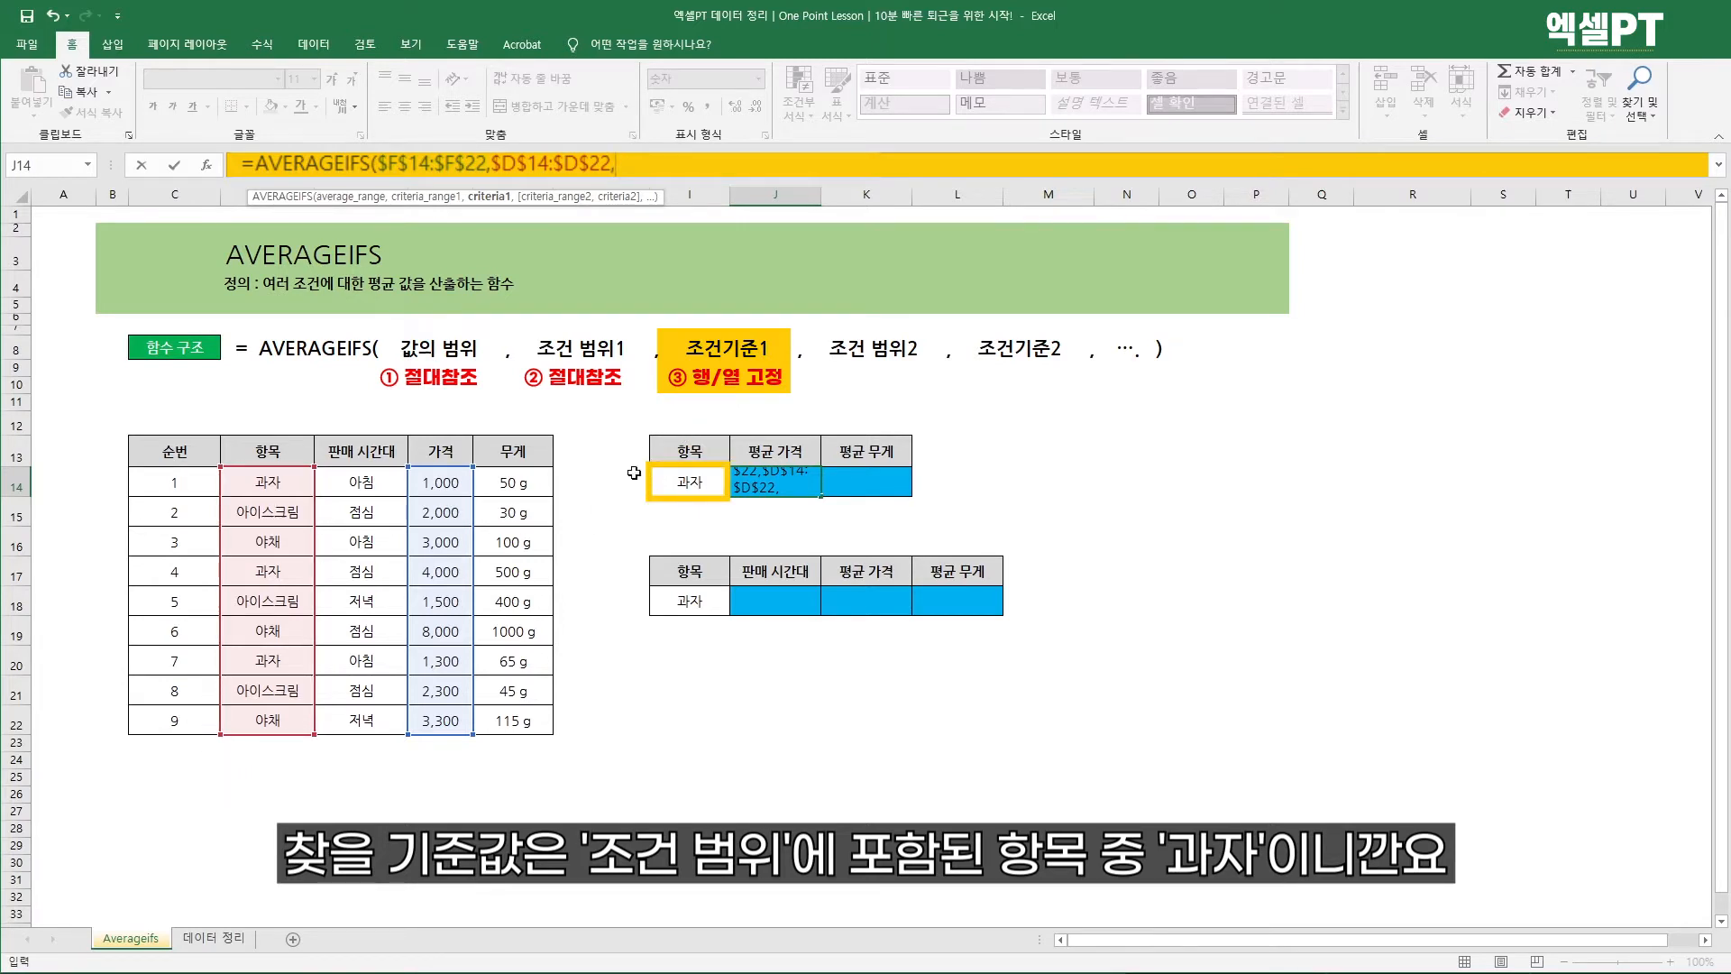
left_click(695, 483)
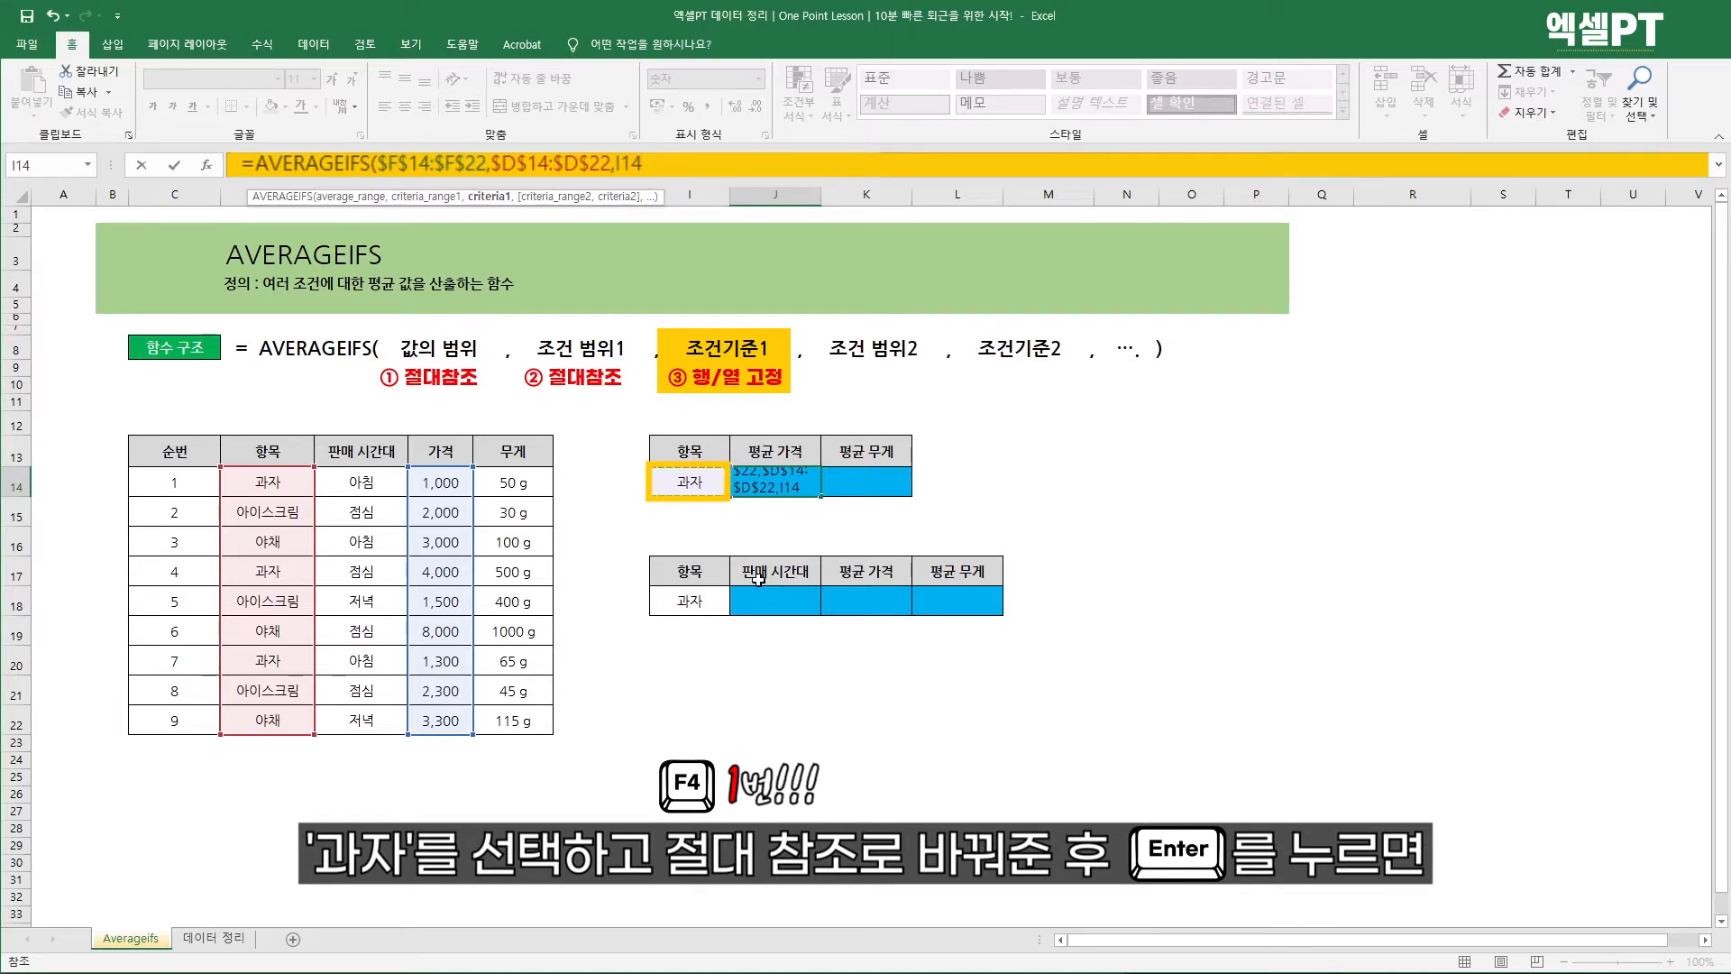
key("F4")
key("Return")
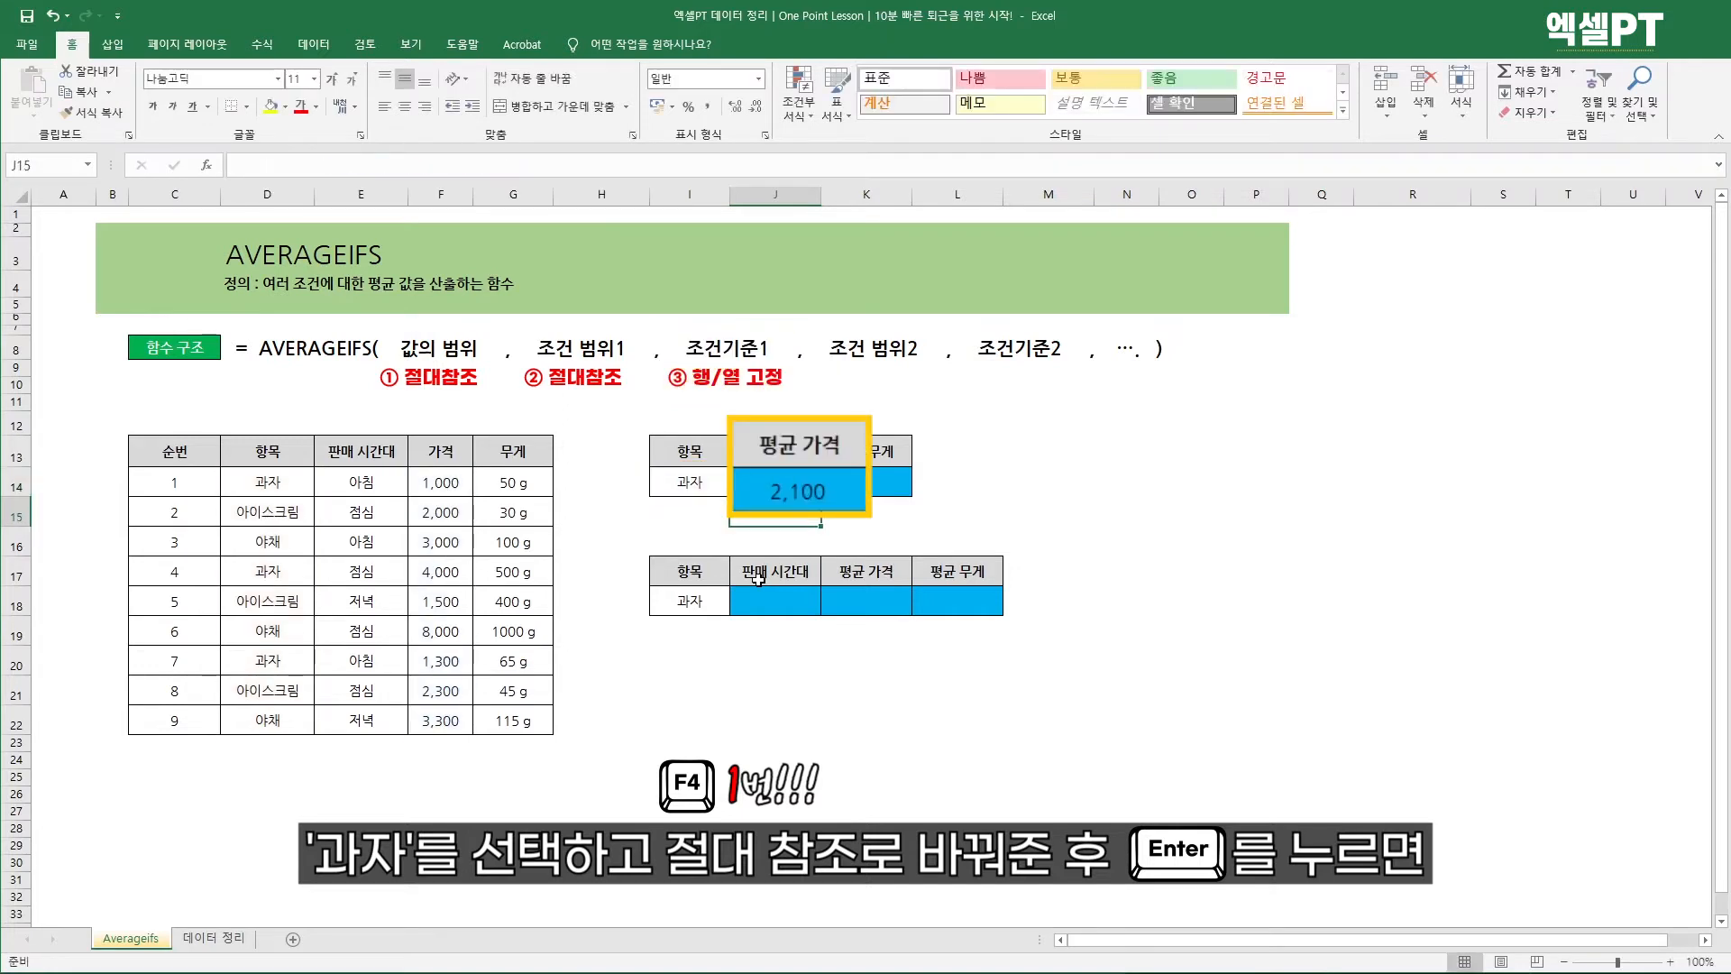
Check the average price in J14 against the average of the 과자 prices in F14, F17 and F20
left_click(695, 487)
left_click(798, 492)
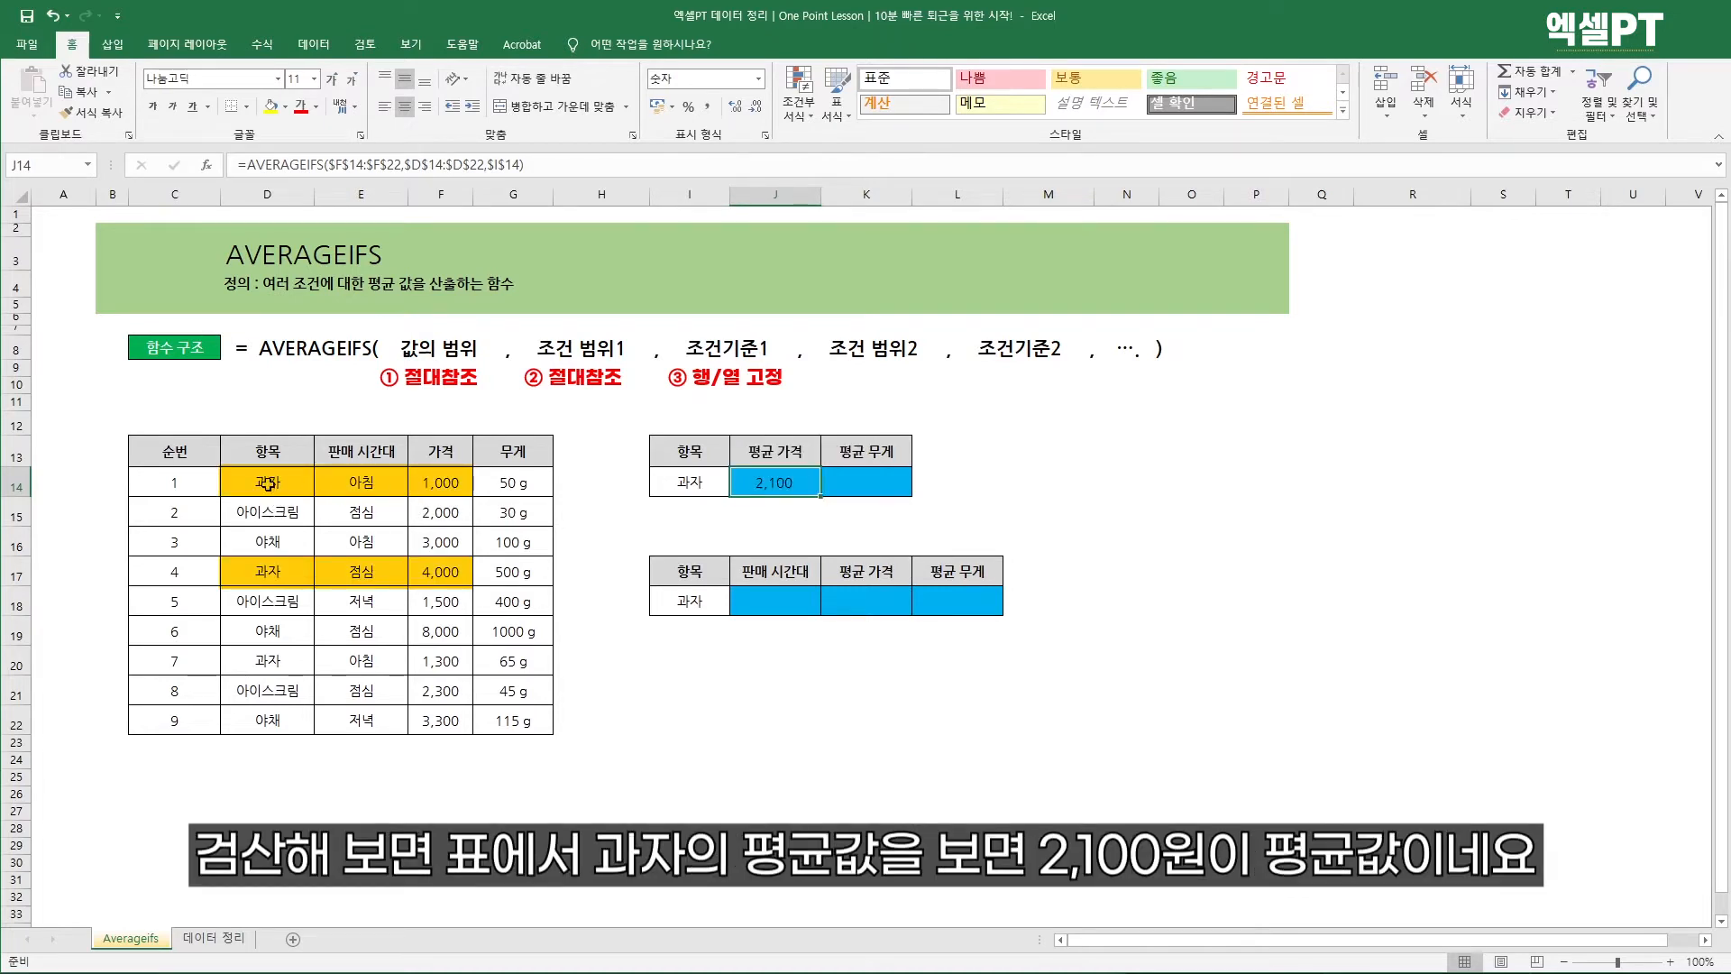
left_click_drag(268, 484, 415, 721)
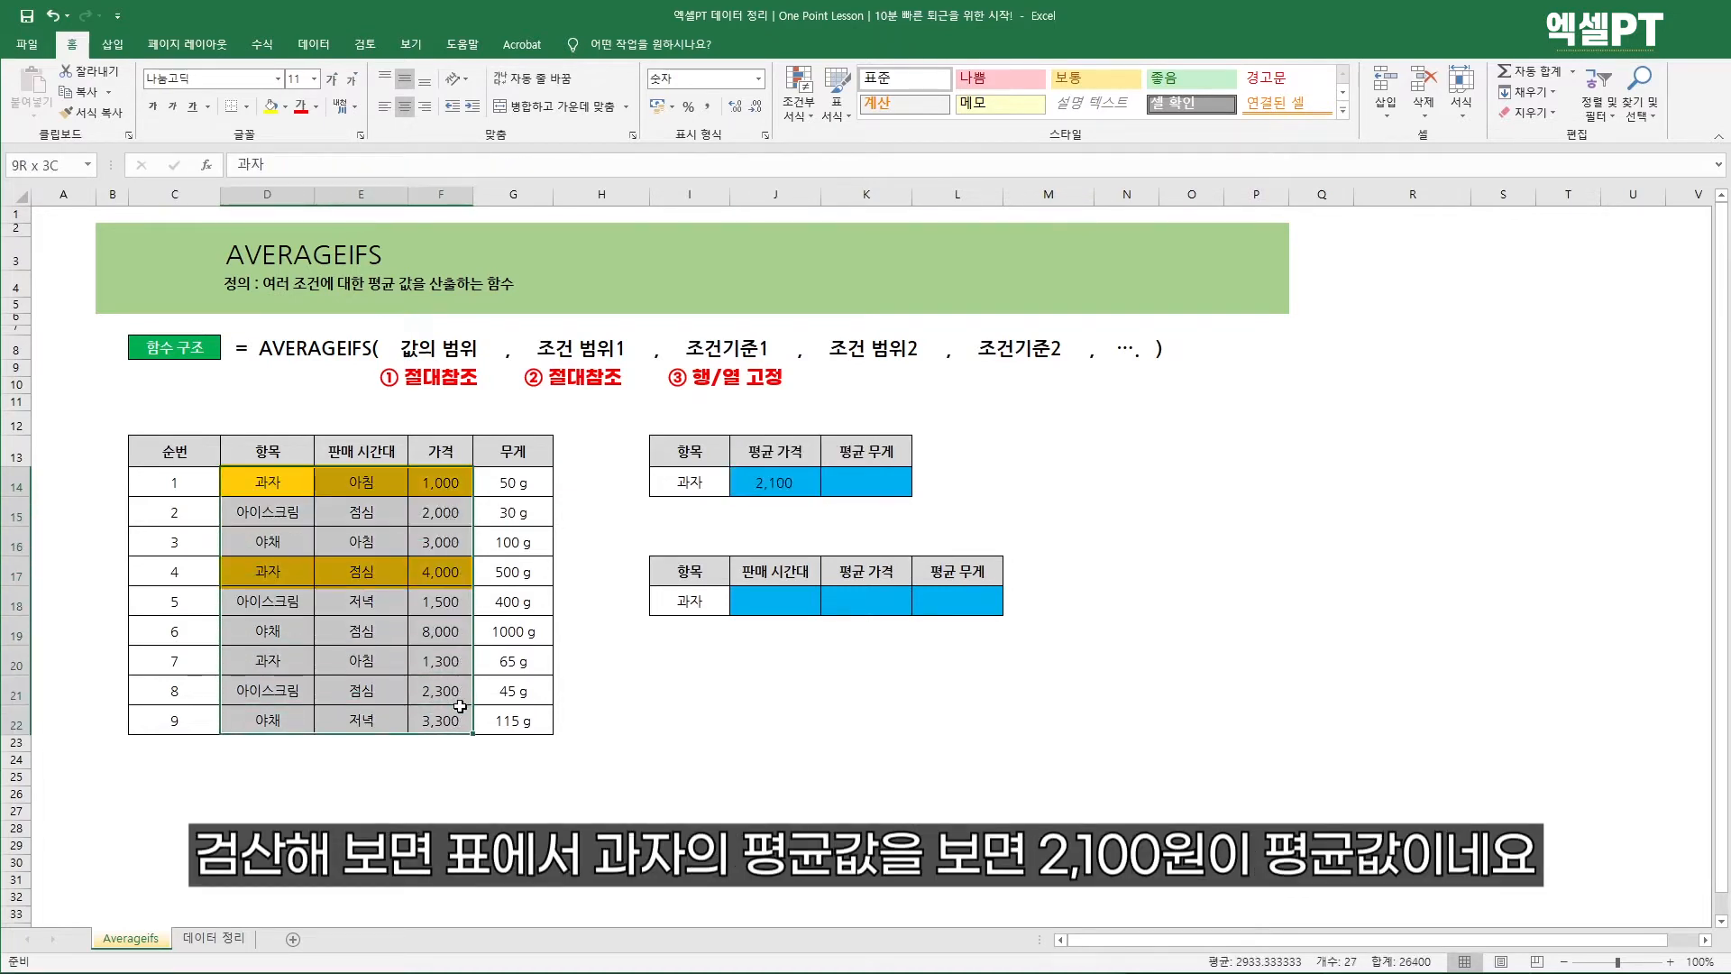
left_click(445, 482)
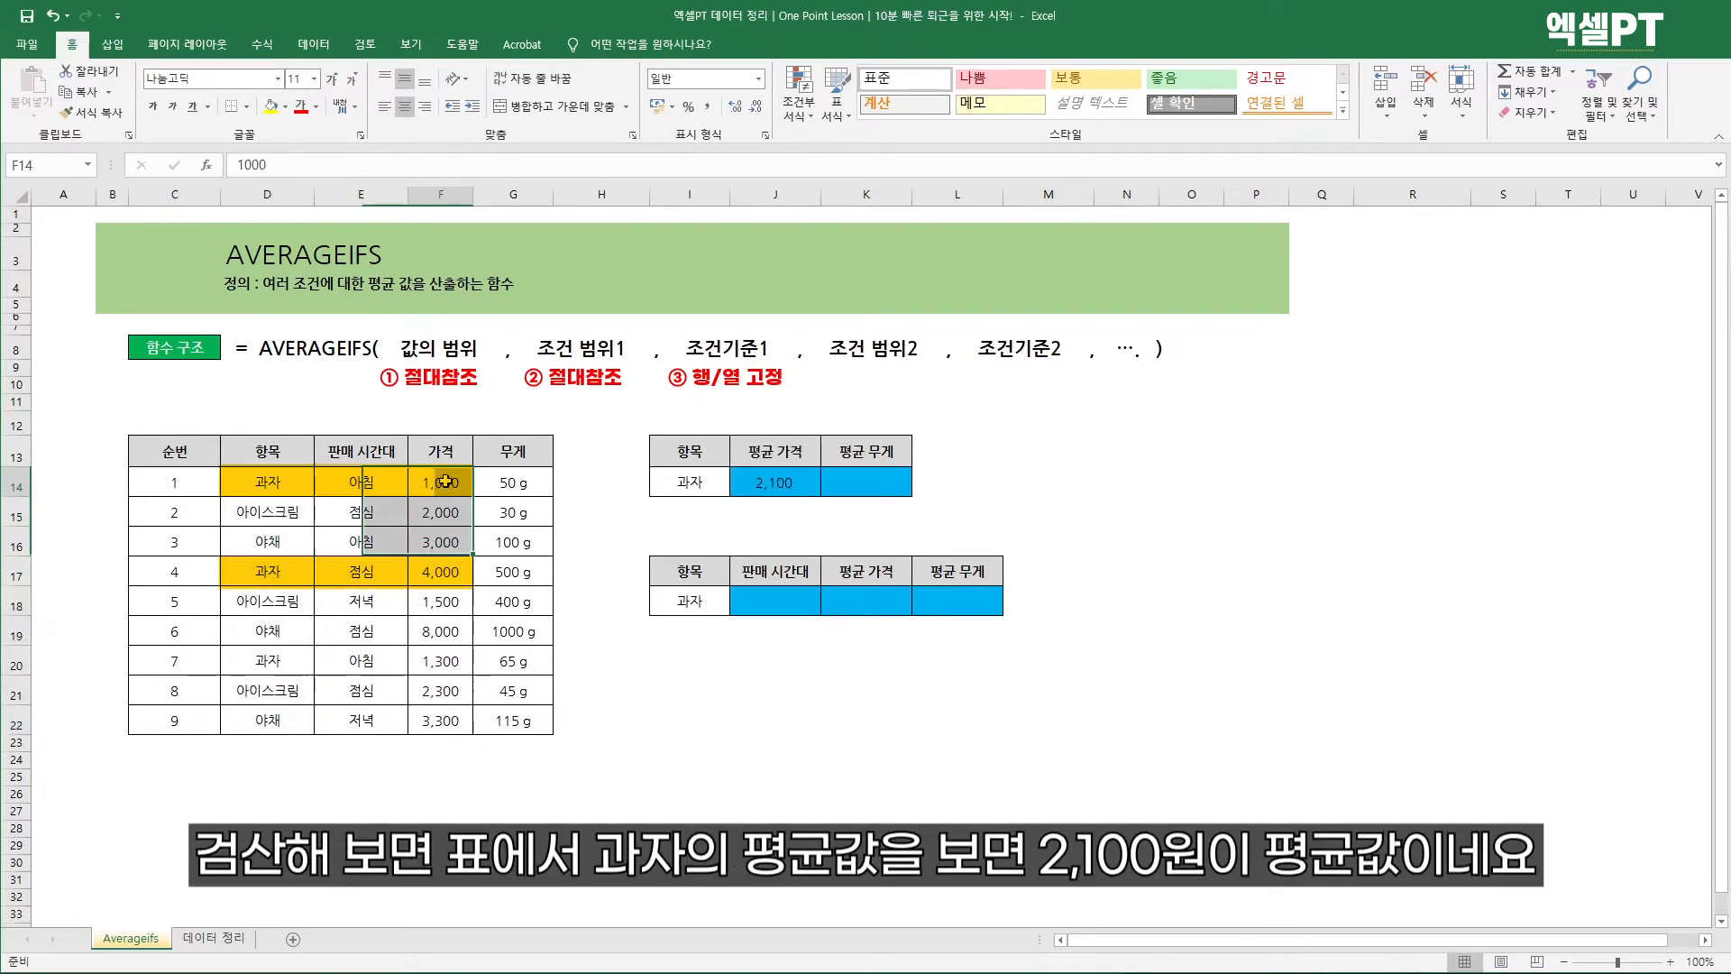
left_click(446, 571, "ctrl")
left_click(443, 655, "ctrl")
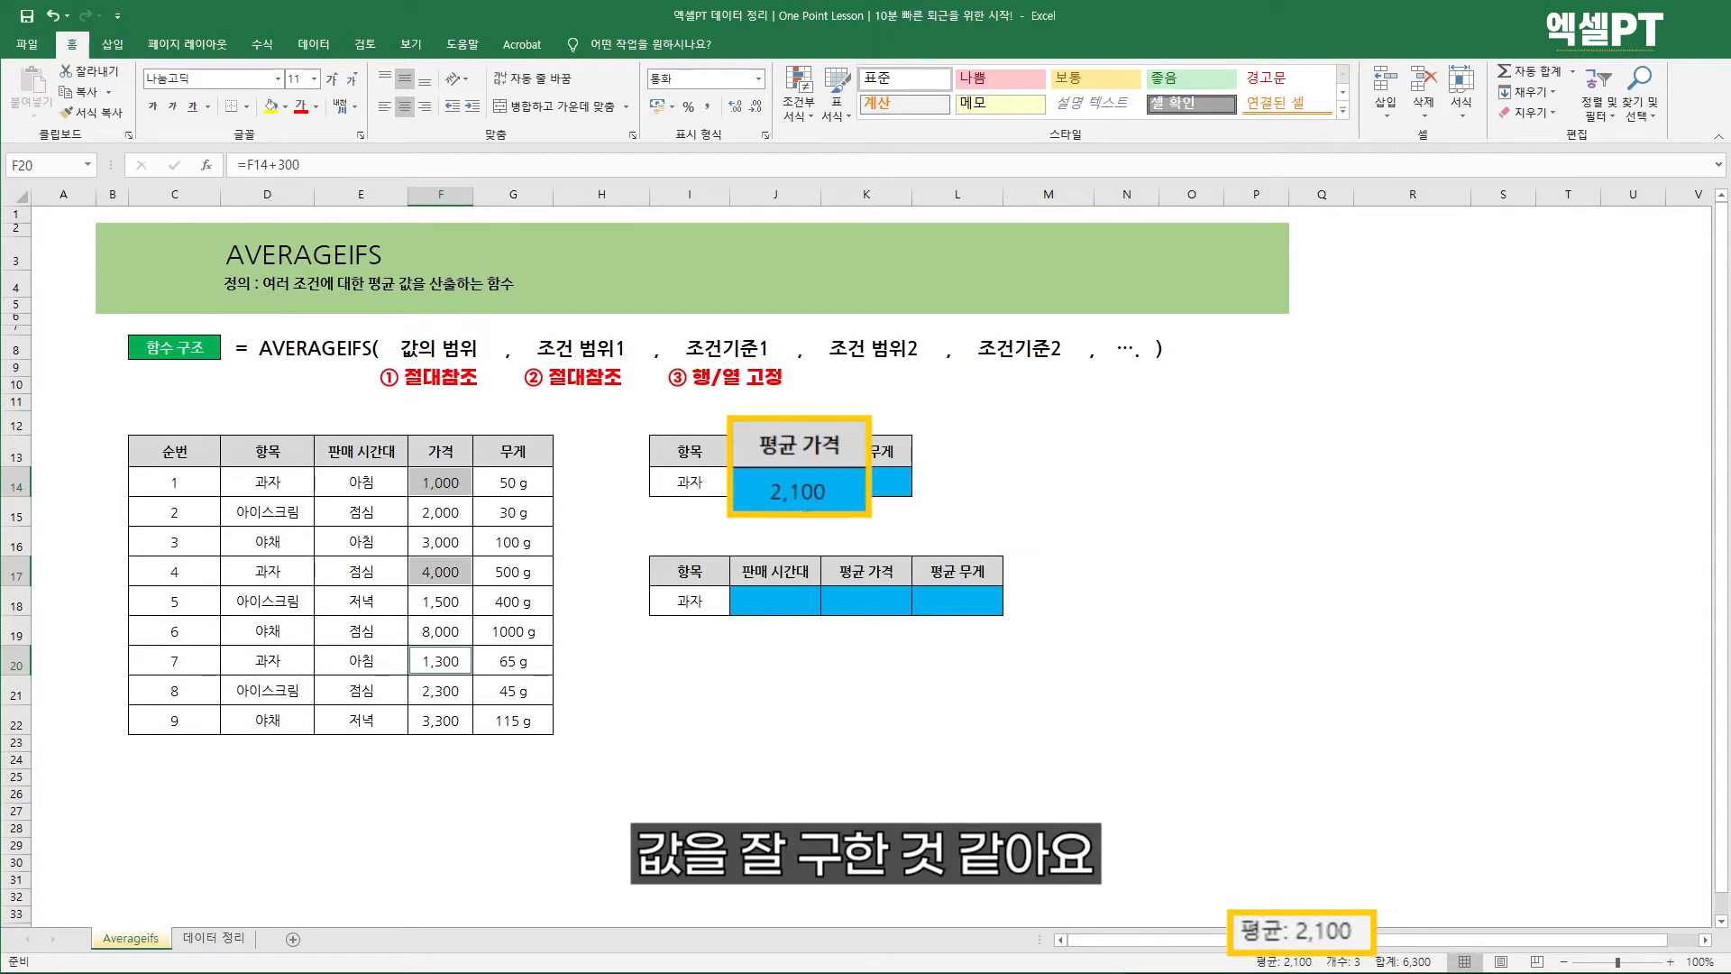
Copy the average price formula from J14 into the average weight cell K14
left_click(789, 487)
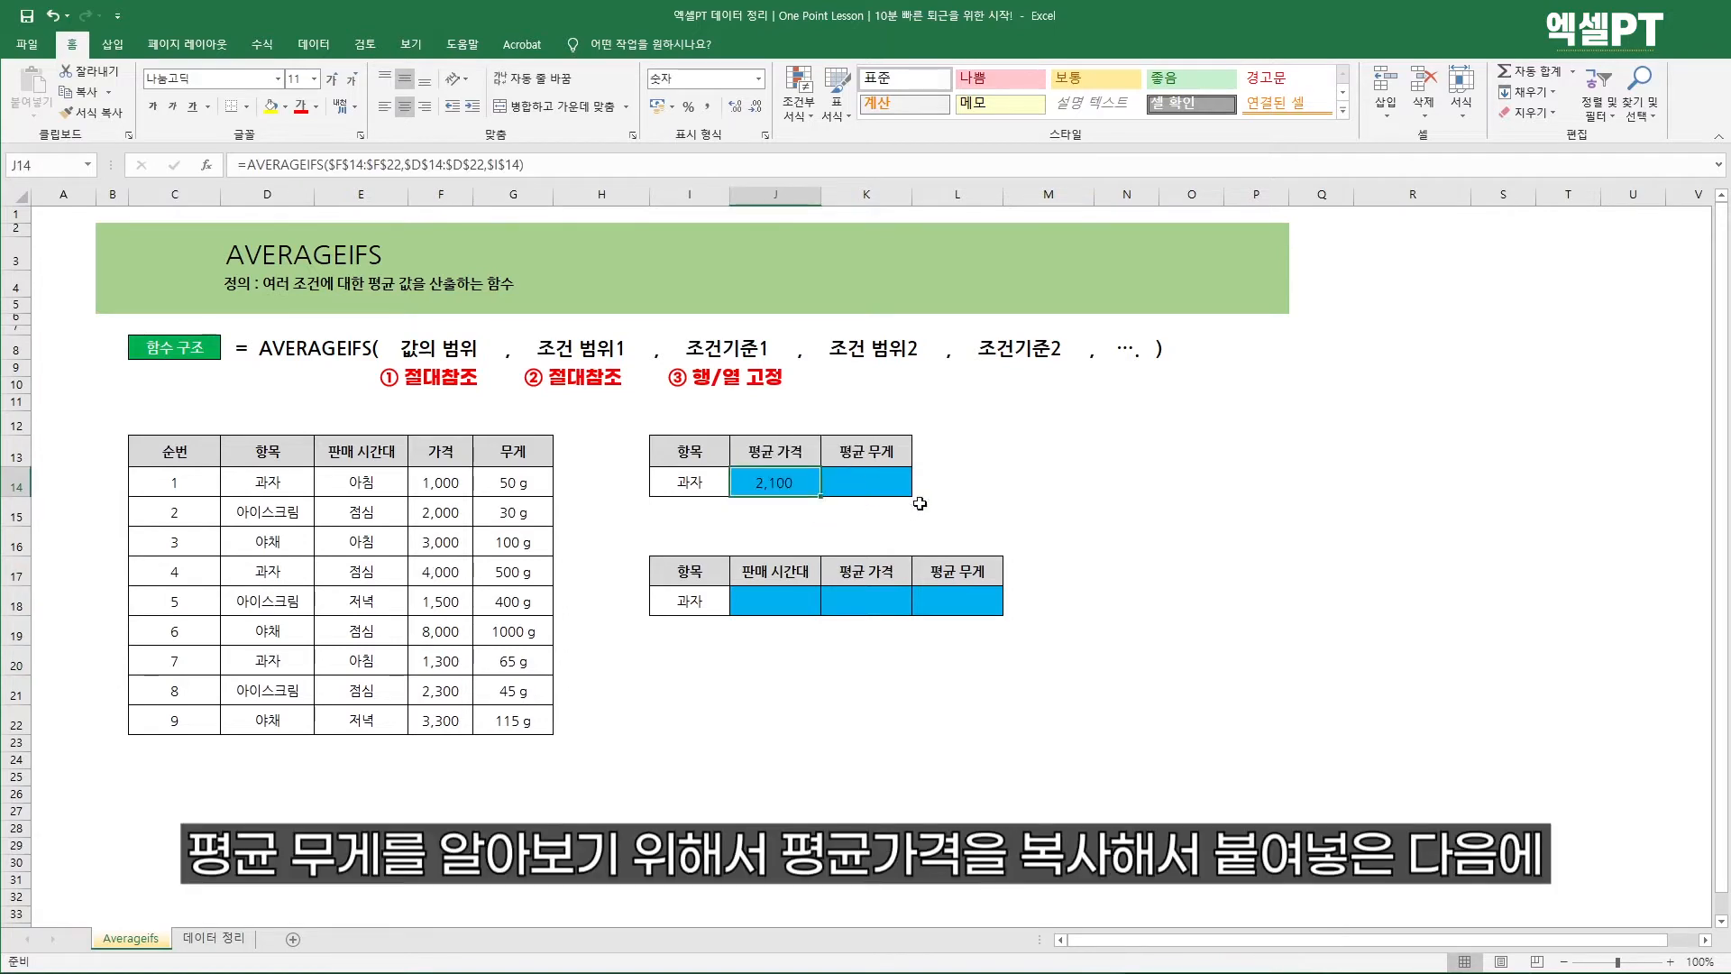
left_click(955, 487)
left_click(791, 487)
key("ctrl+c")
key("Right")
key("ctrl+v")
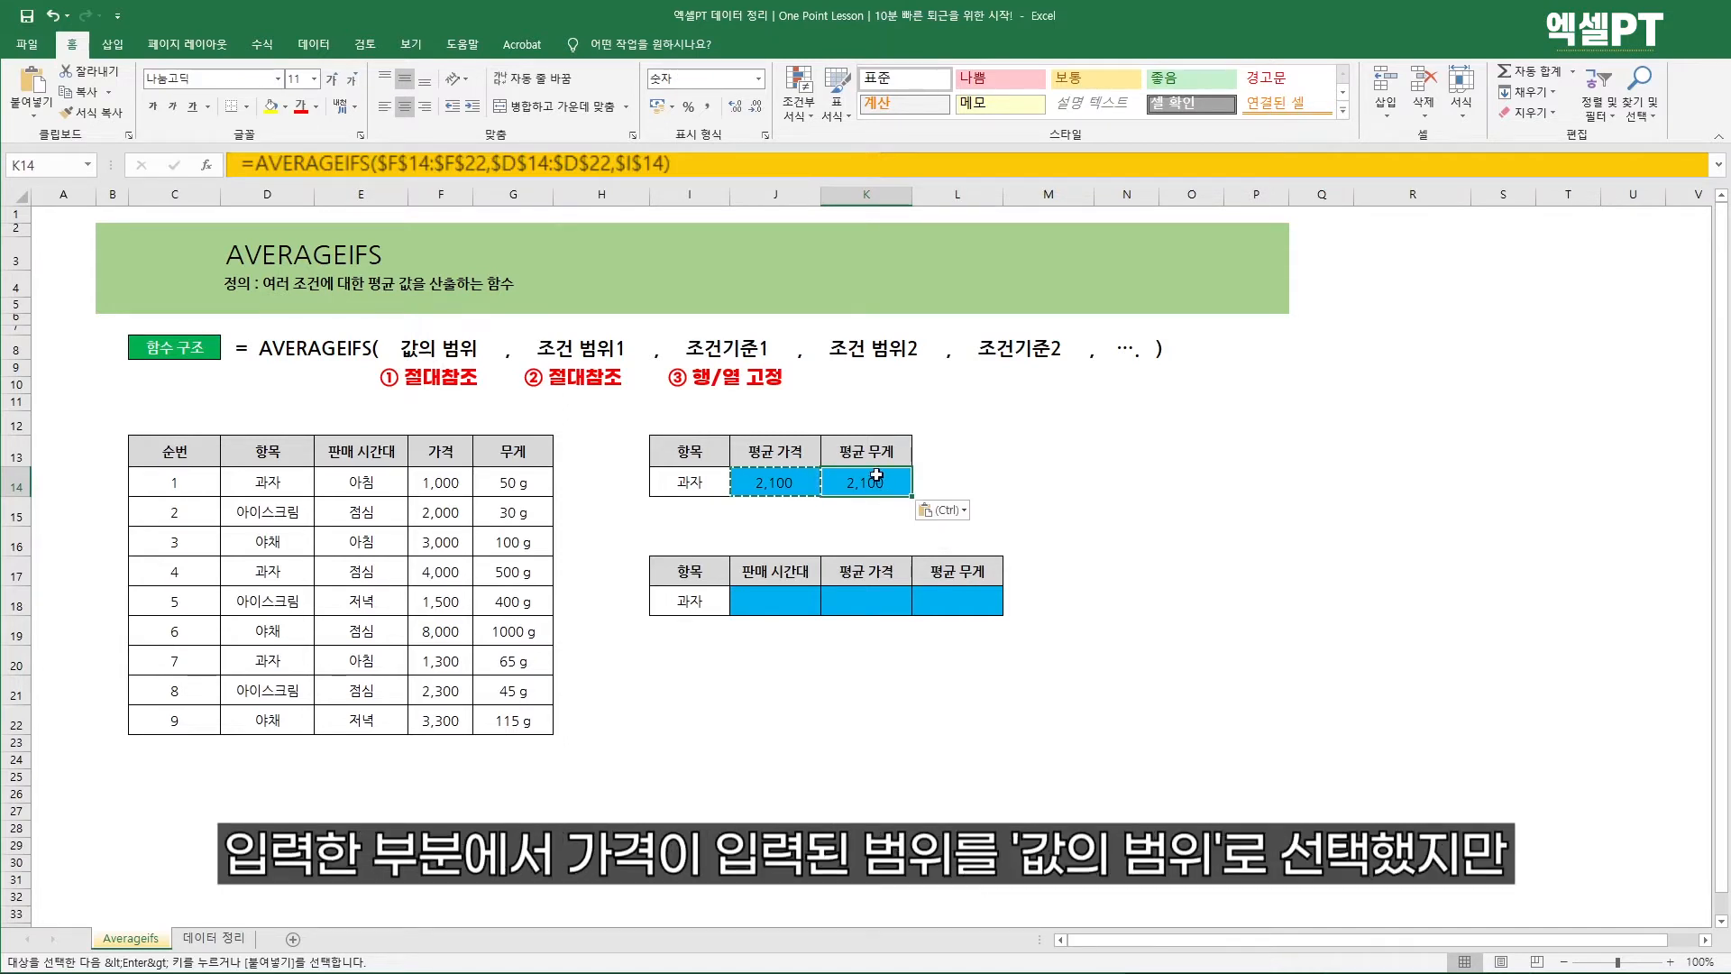
Change the average range of the K14 formula to the weight column $G$14:$G$22
left_click(508, 170)
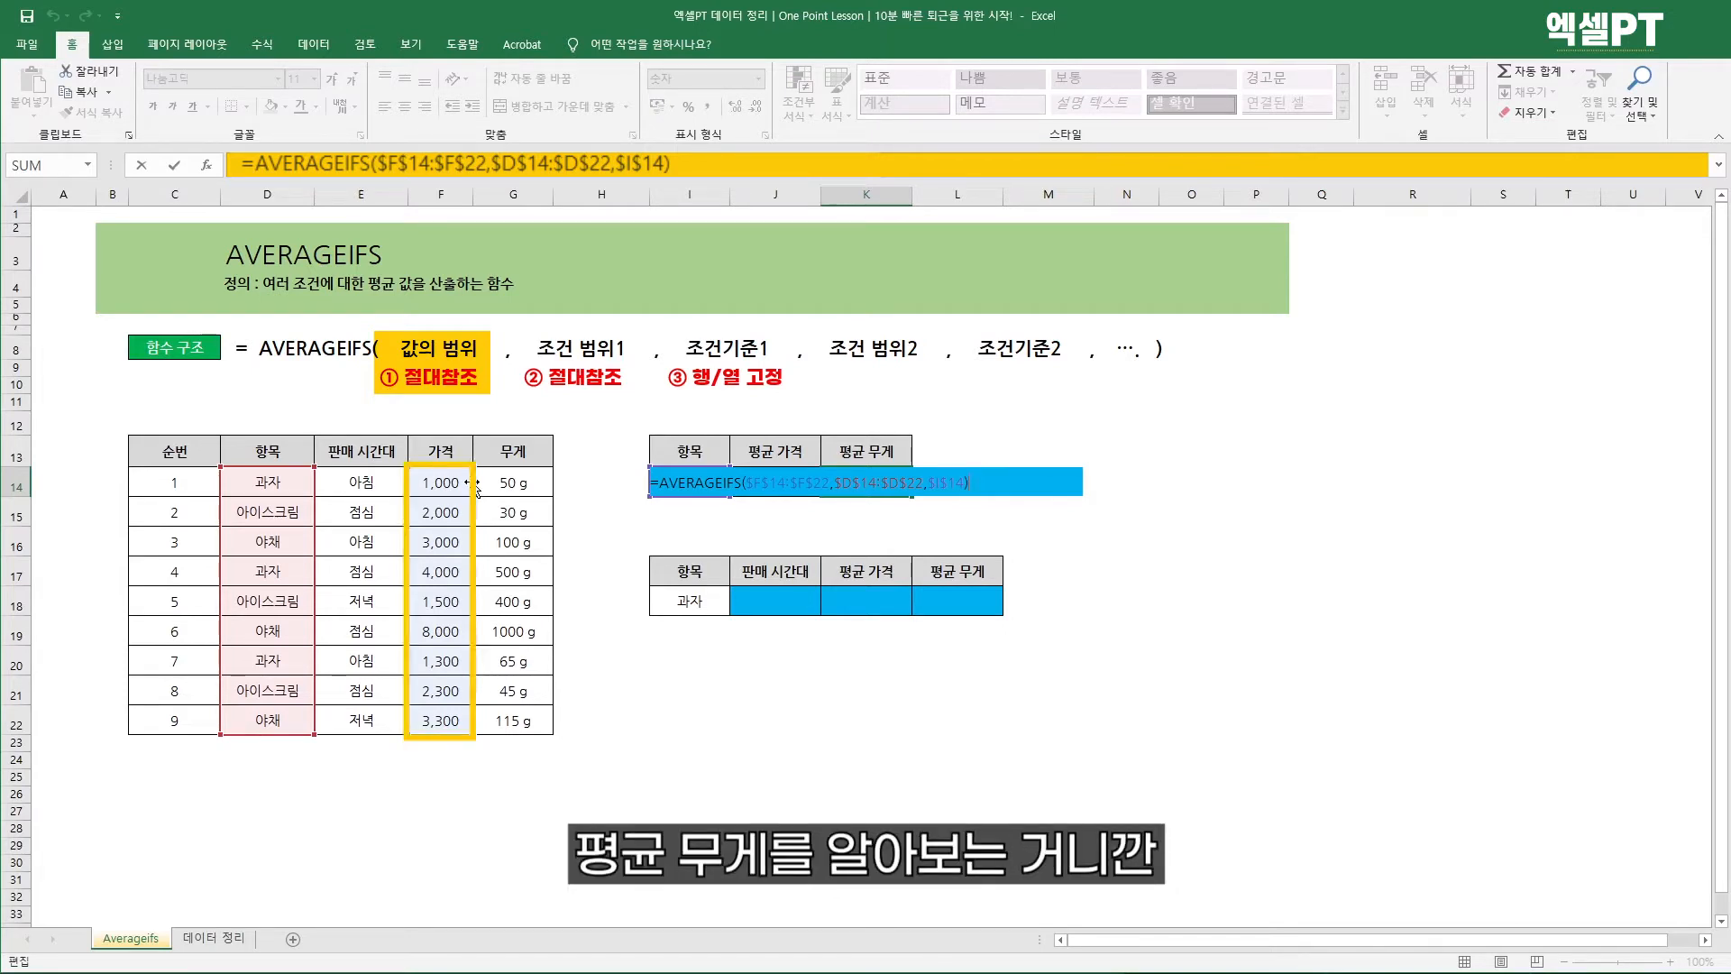
left_click_drag(477, 487, 502, 490)
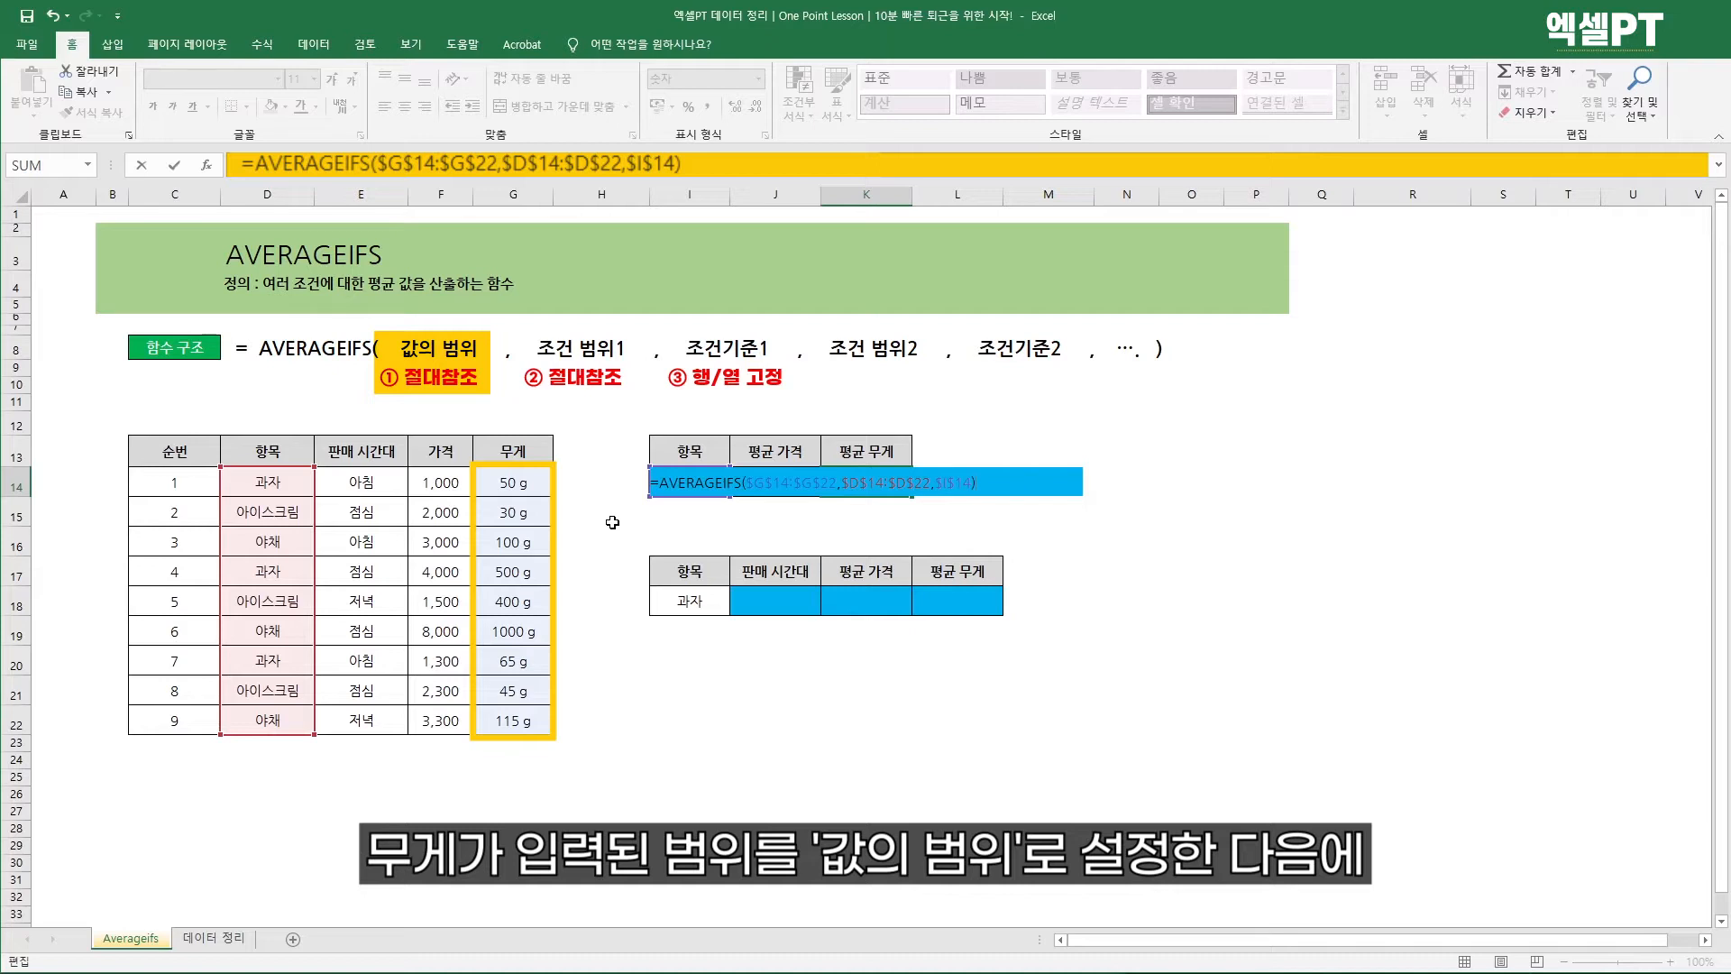
key("Return")
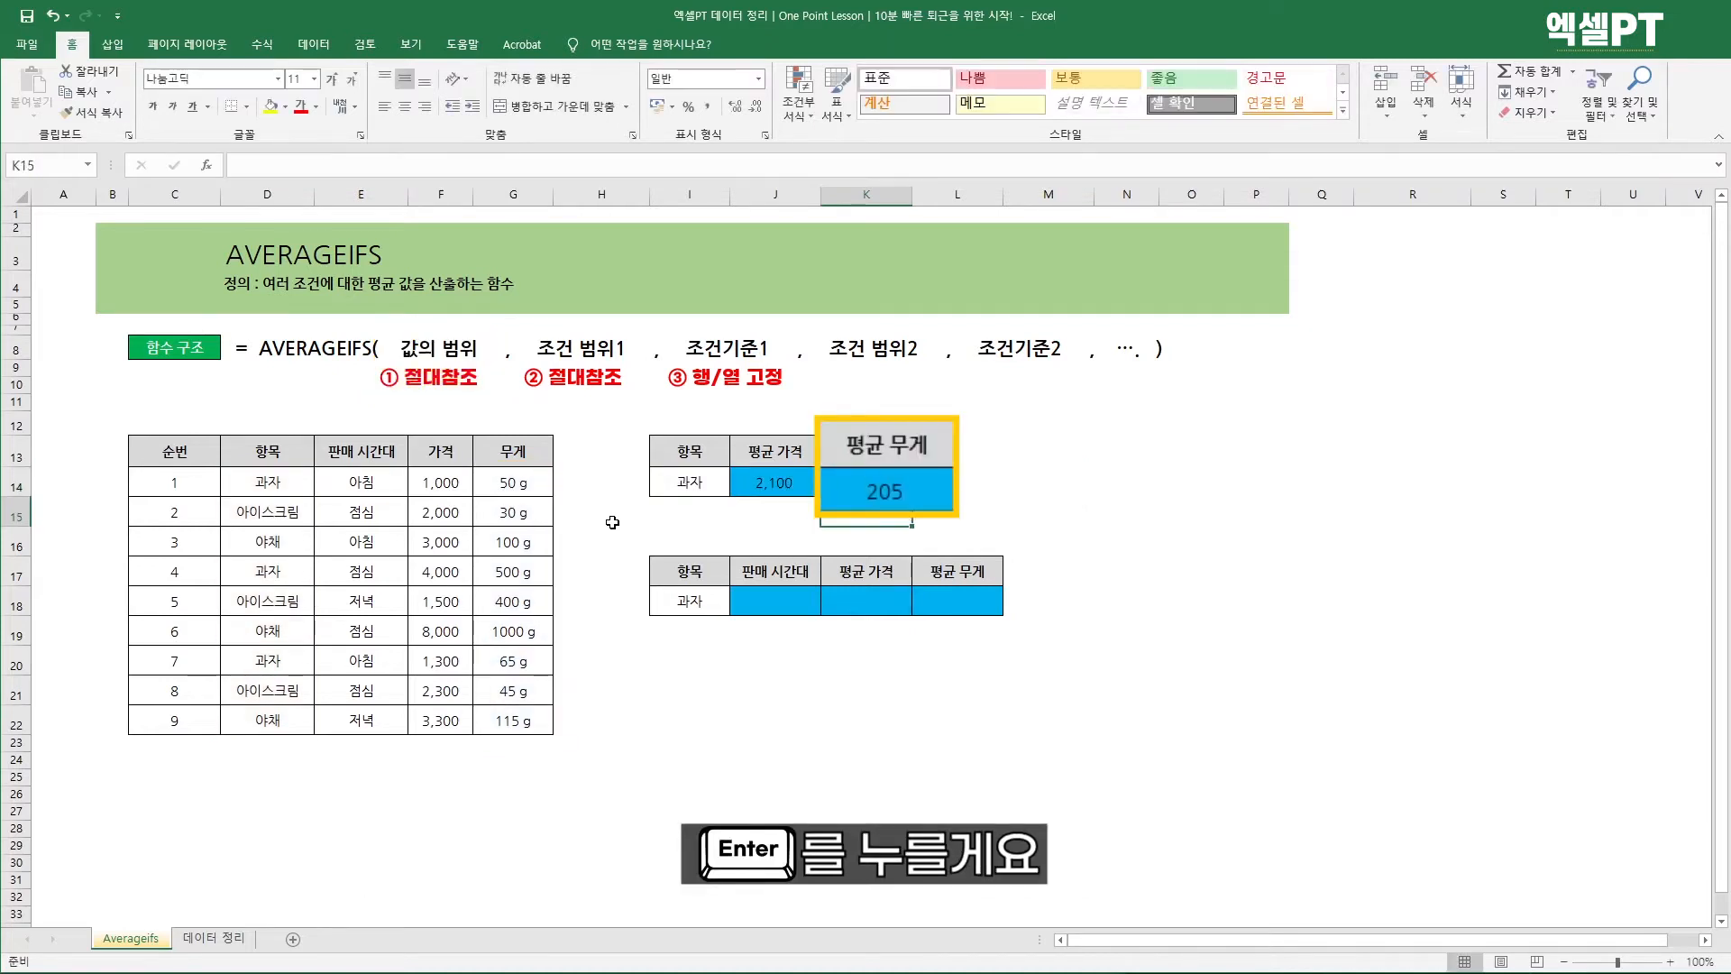
Check the average weight in K14 against the average of the 과자 weights in G14, G17 and G20
left_click(920, 487)
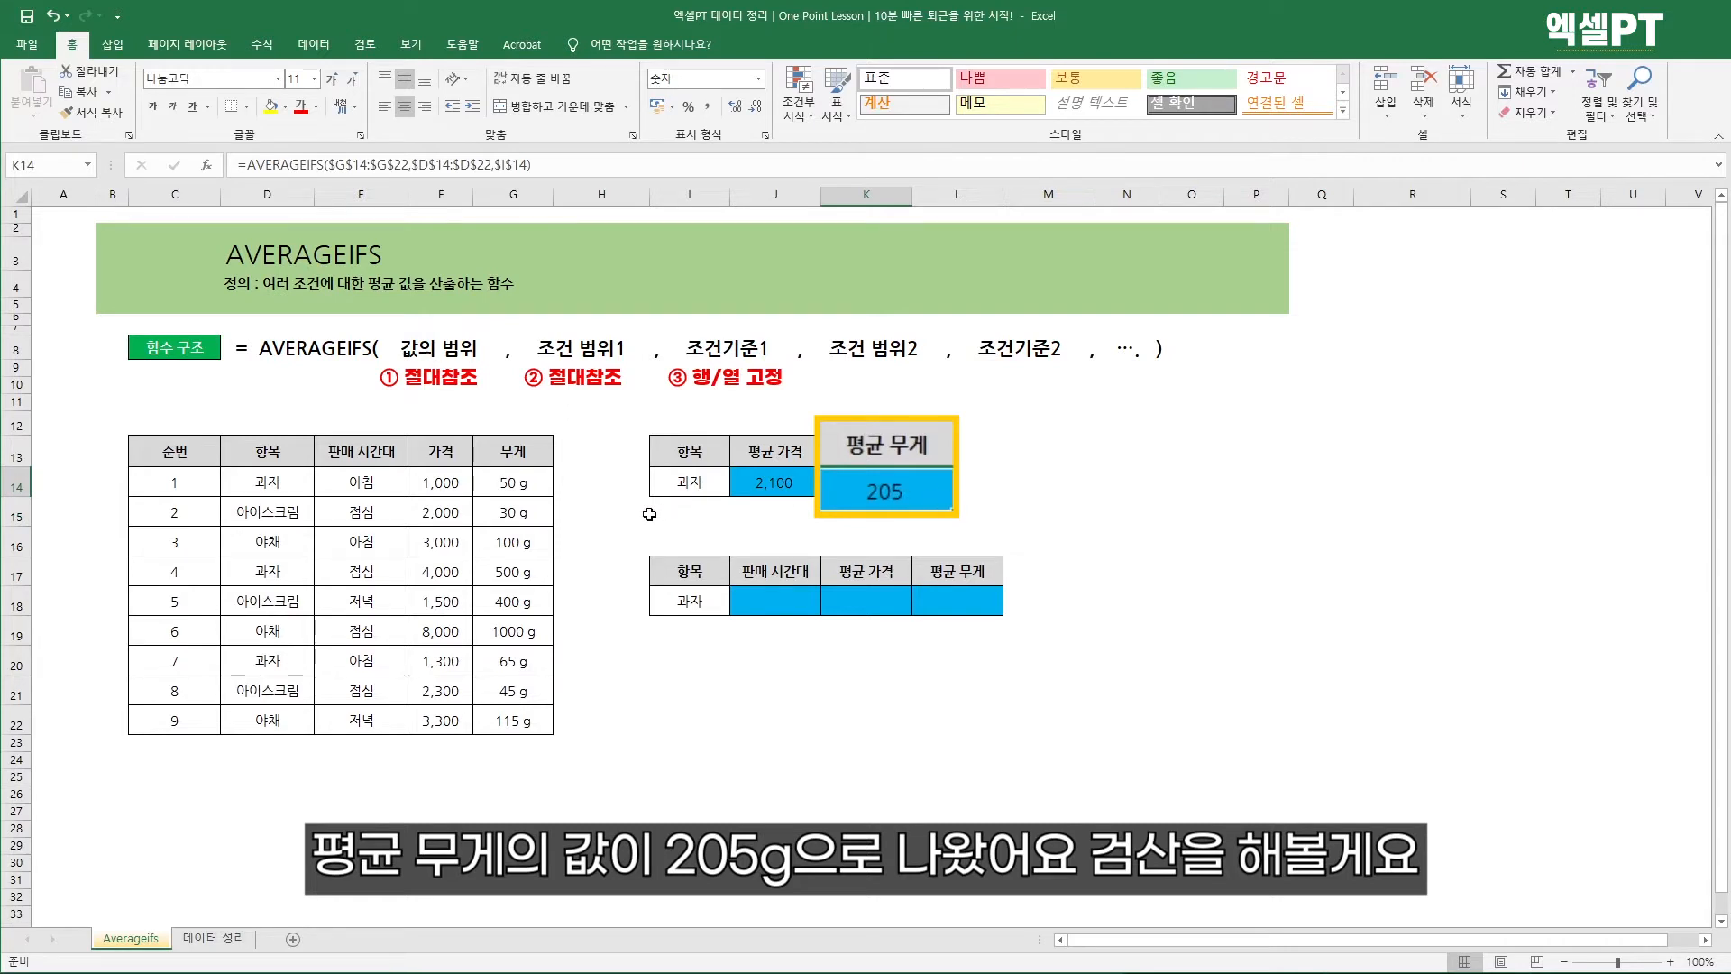
left_click(514, 483)
left_click(530, 569, "ctrl")
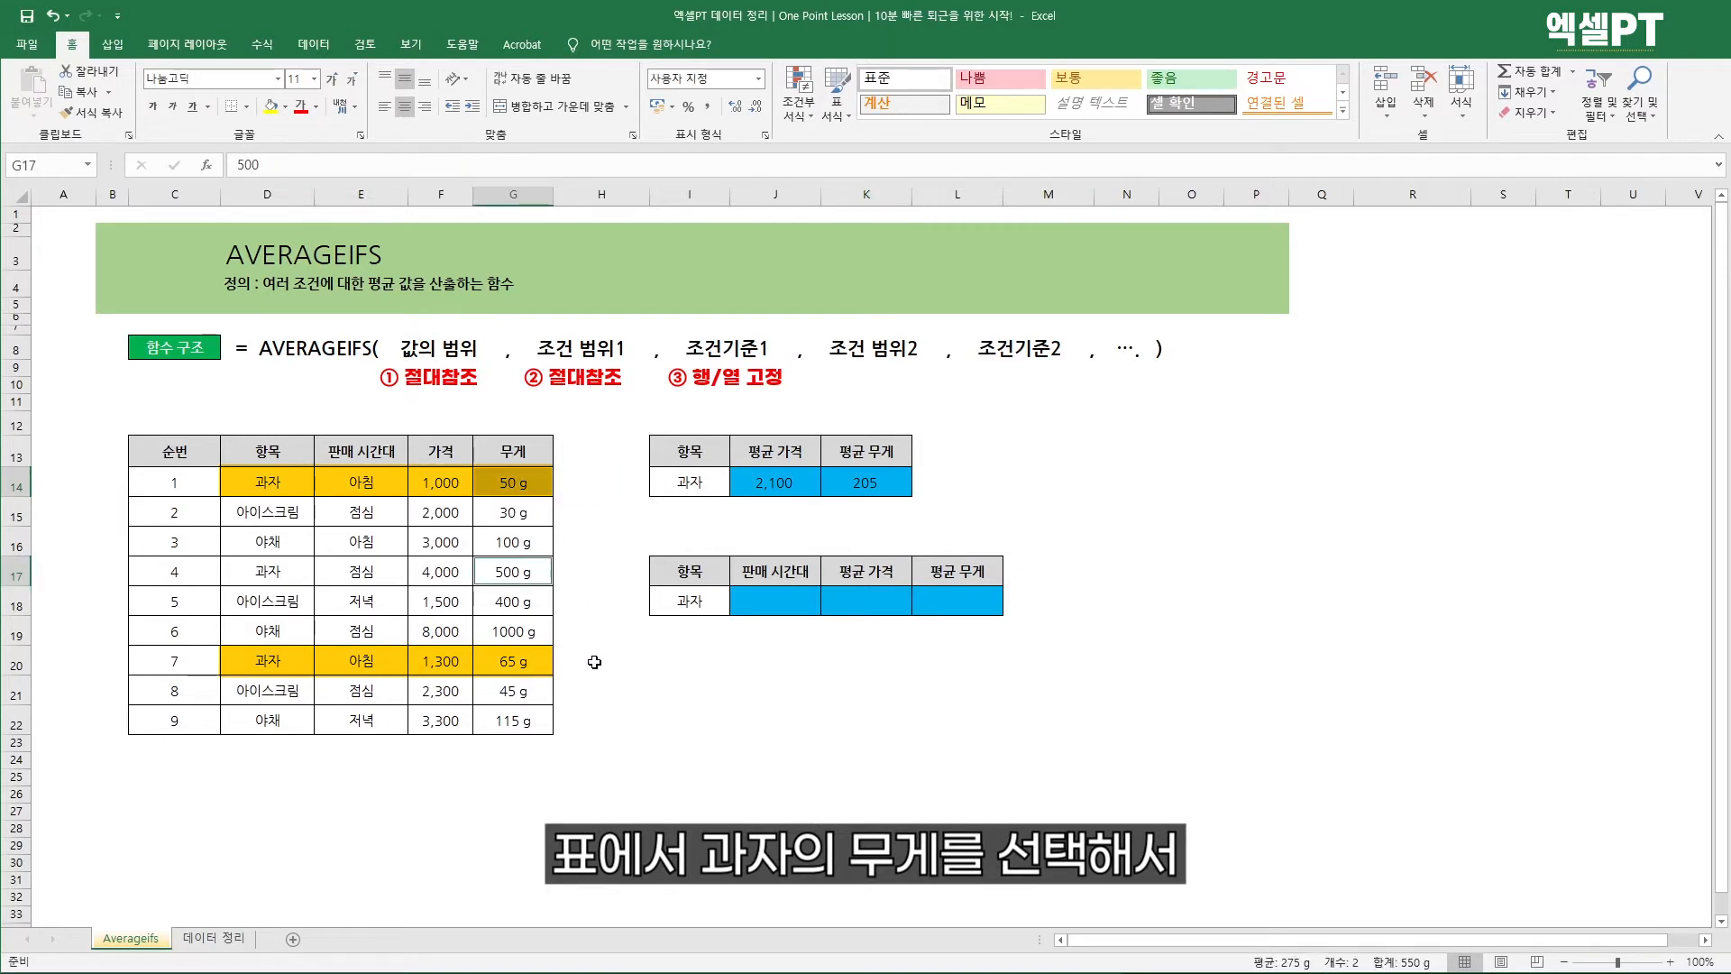
left_click(528, 664, "ctrl")
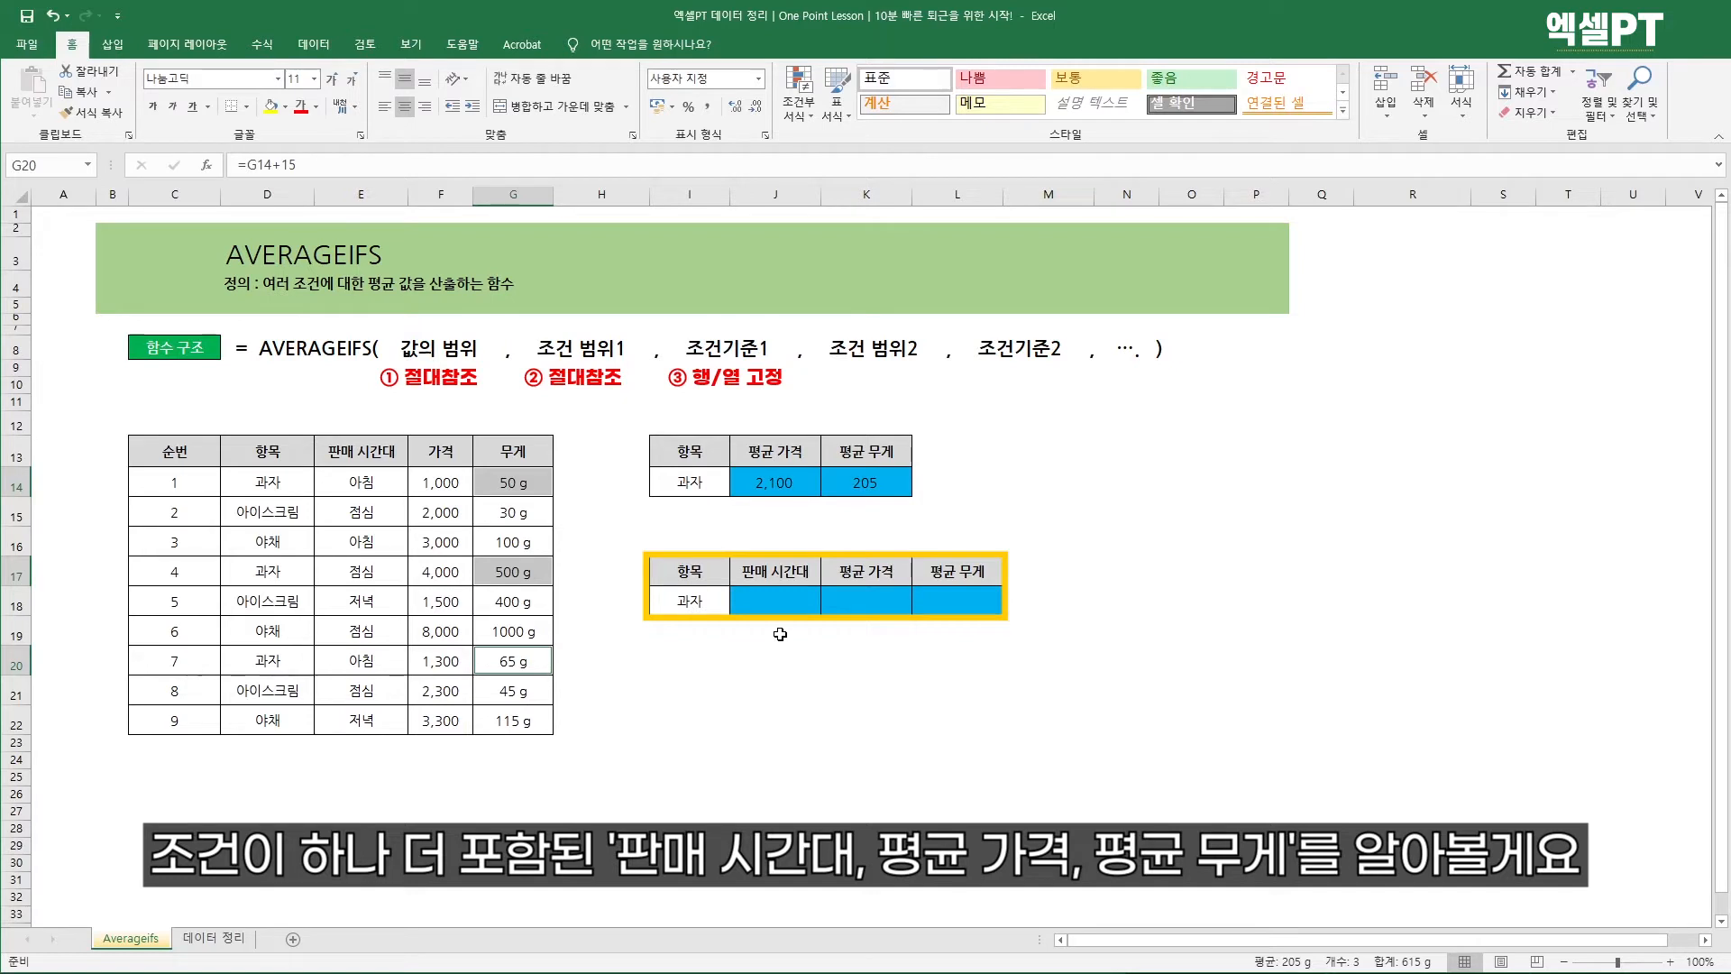
Enter 아침 as the sales time slot in J18 of the second summary table
left_click(776, 601)
type("아침")
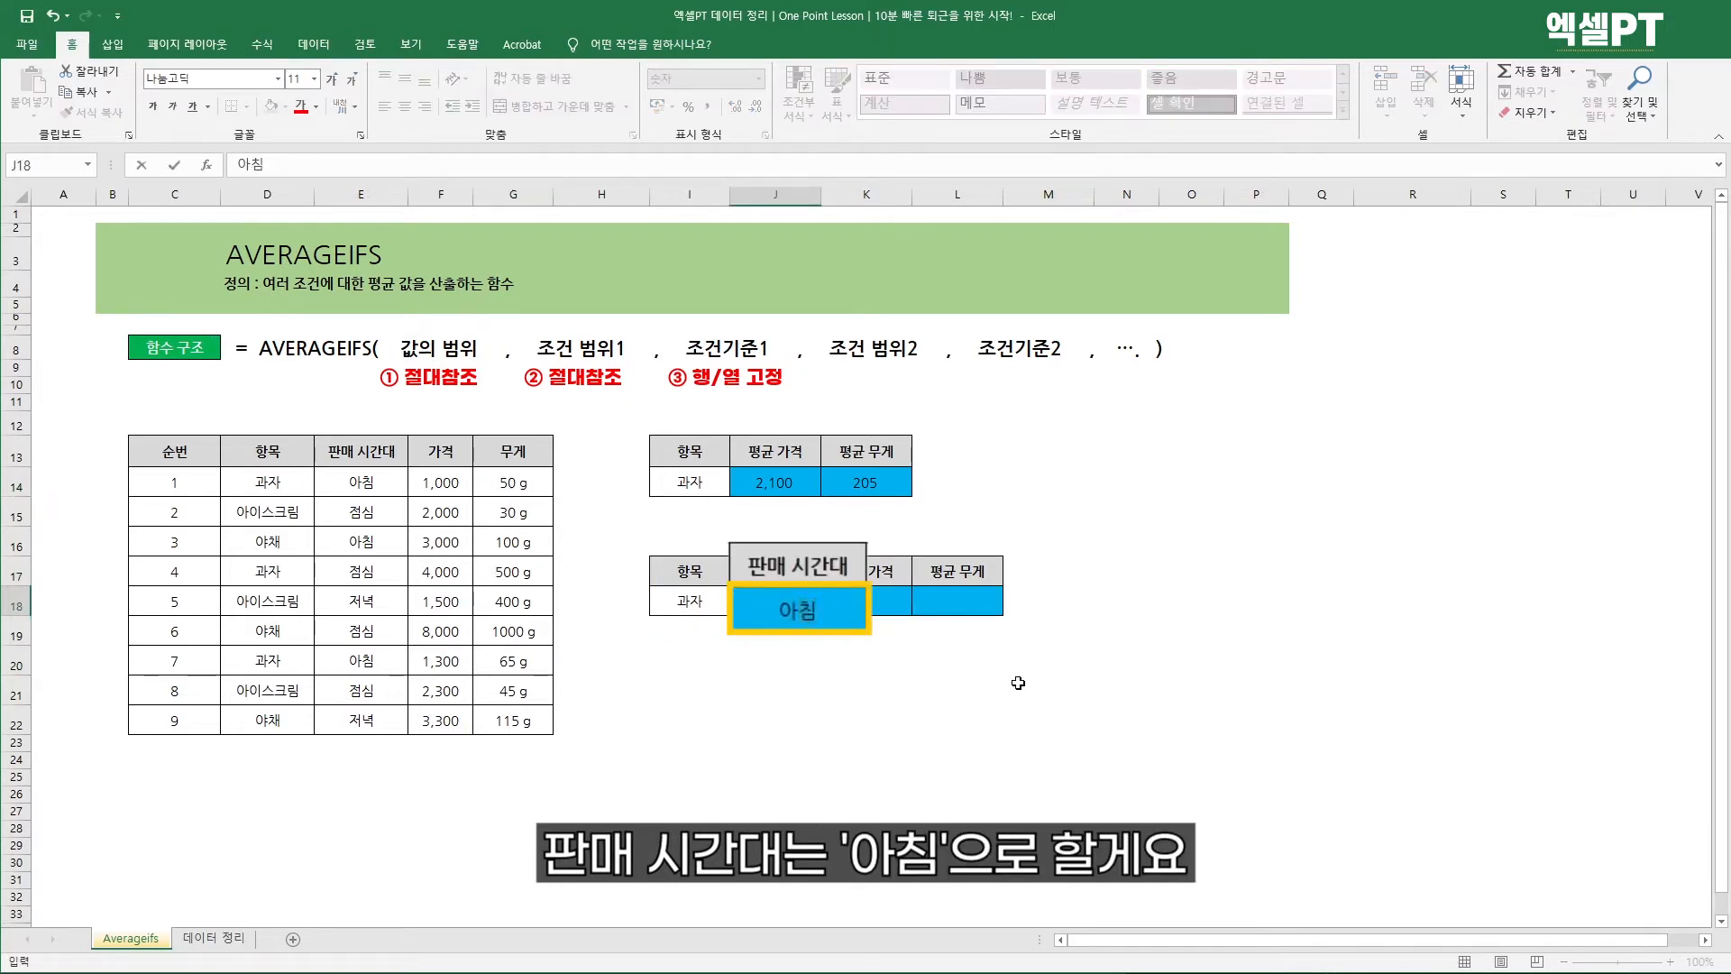
key("Tab")
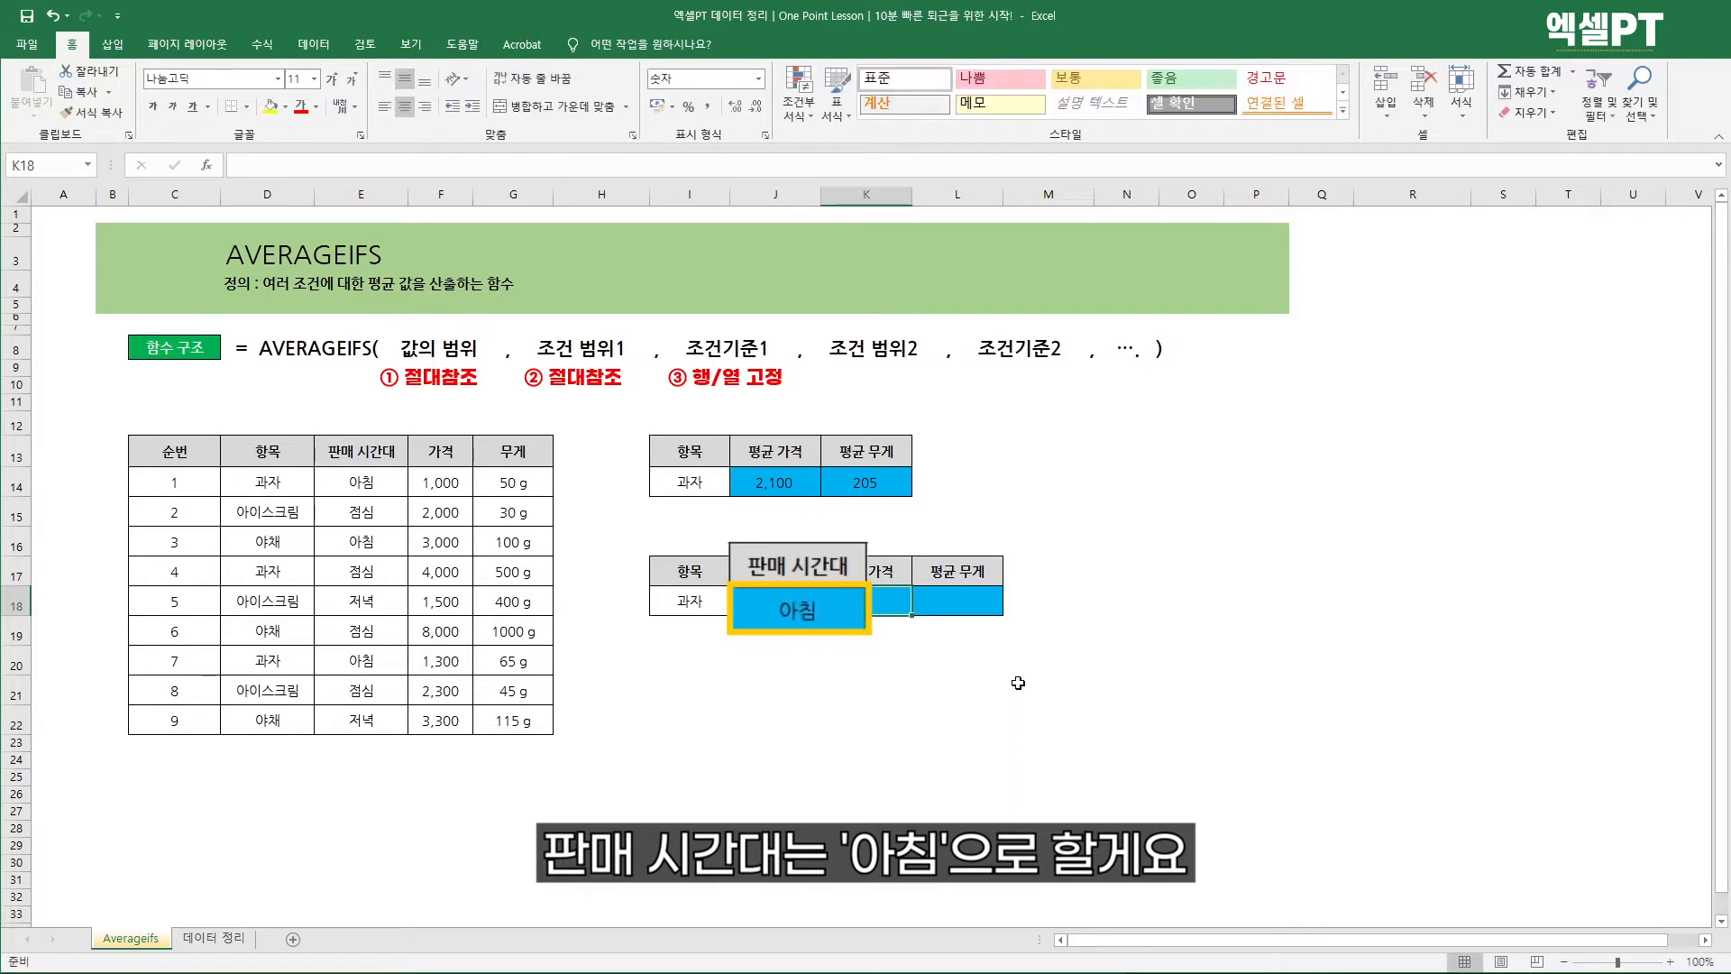
Start an AVERAGEIFS formula in K18 with the price column $F$14:$F$22 as the absolute average range
left_click(533, 174)
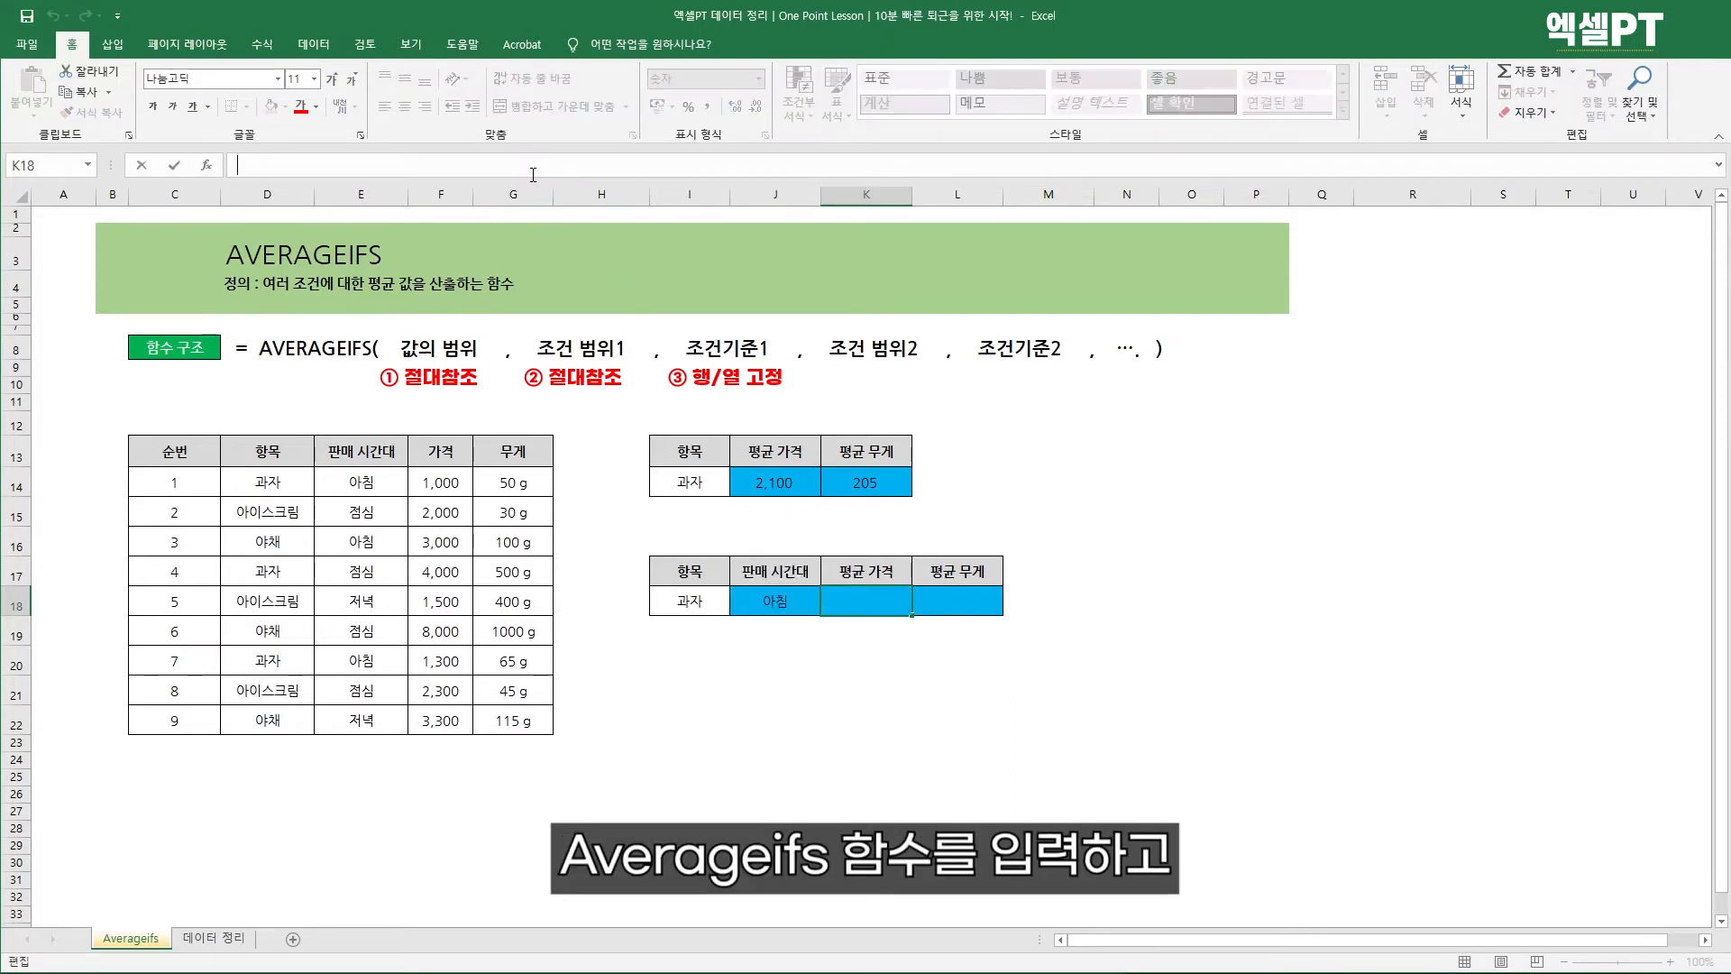
type("=")
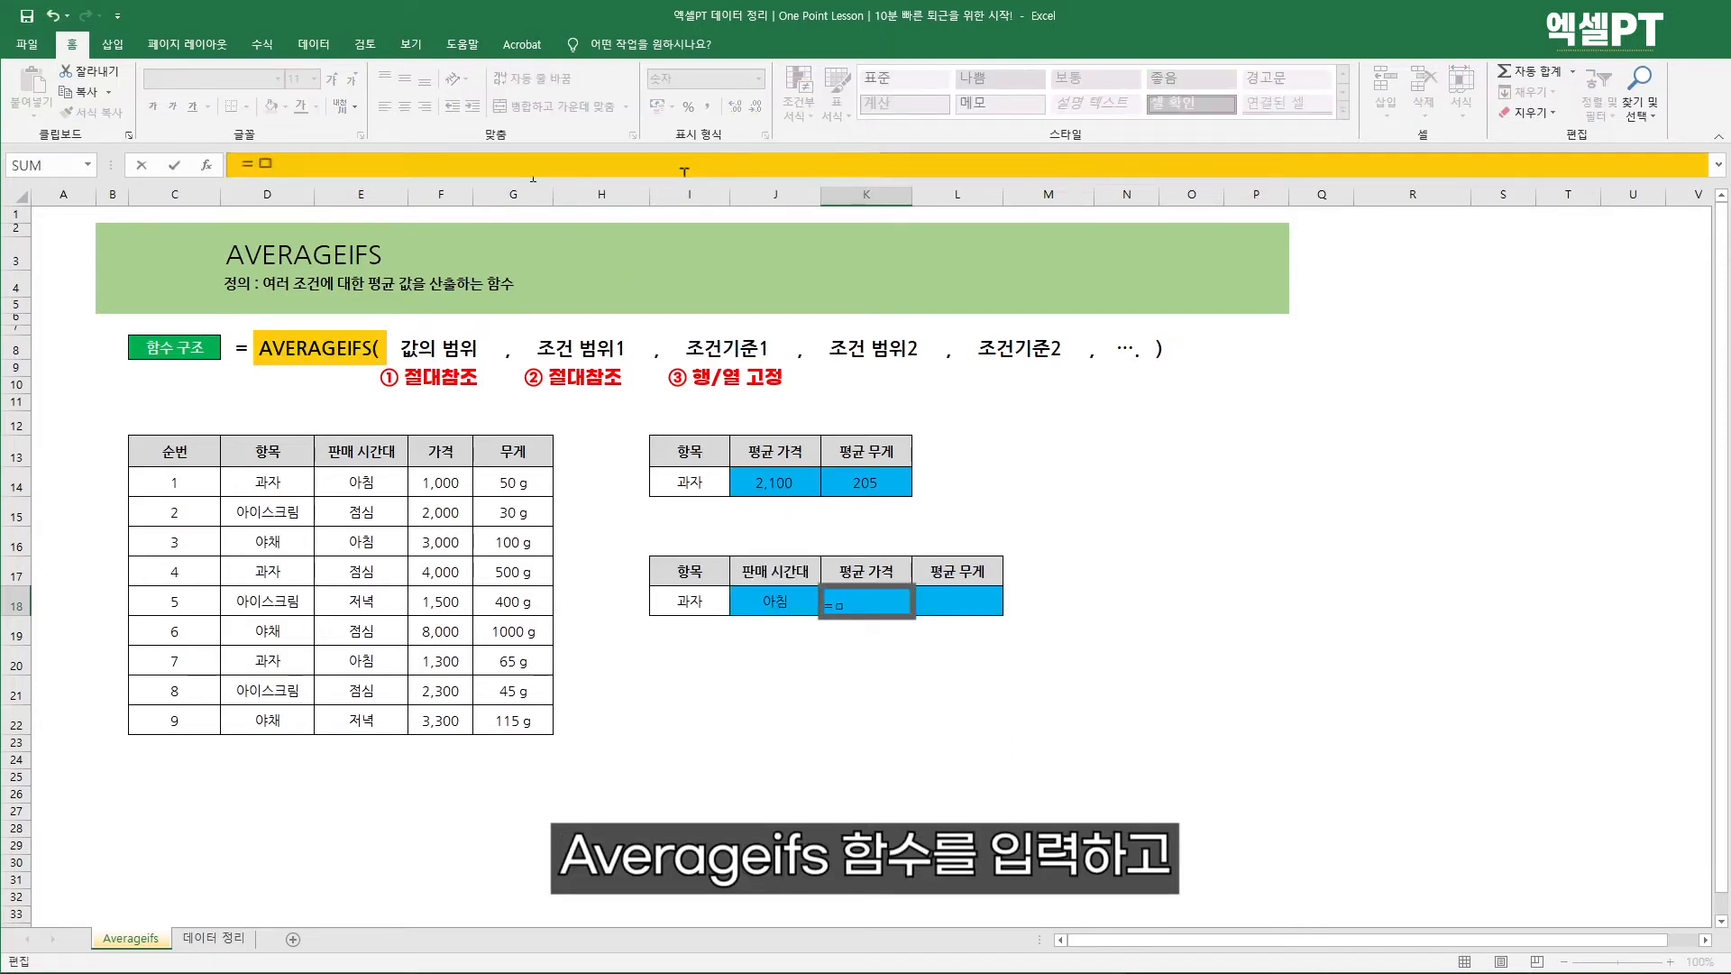
type("av")
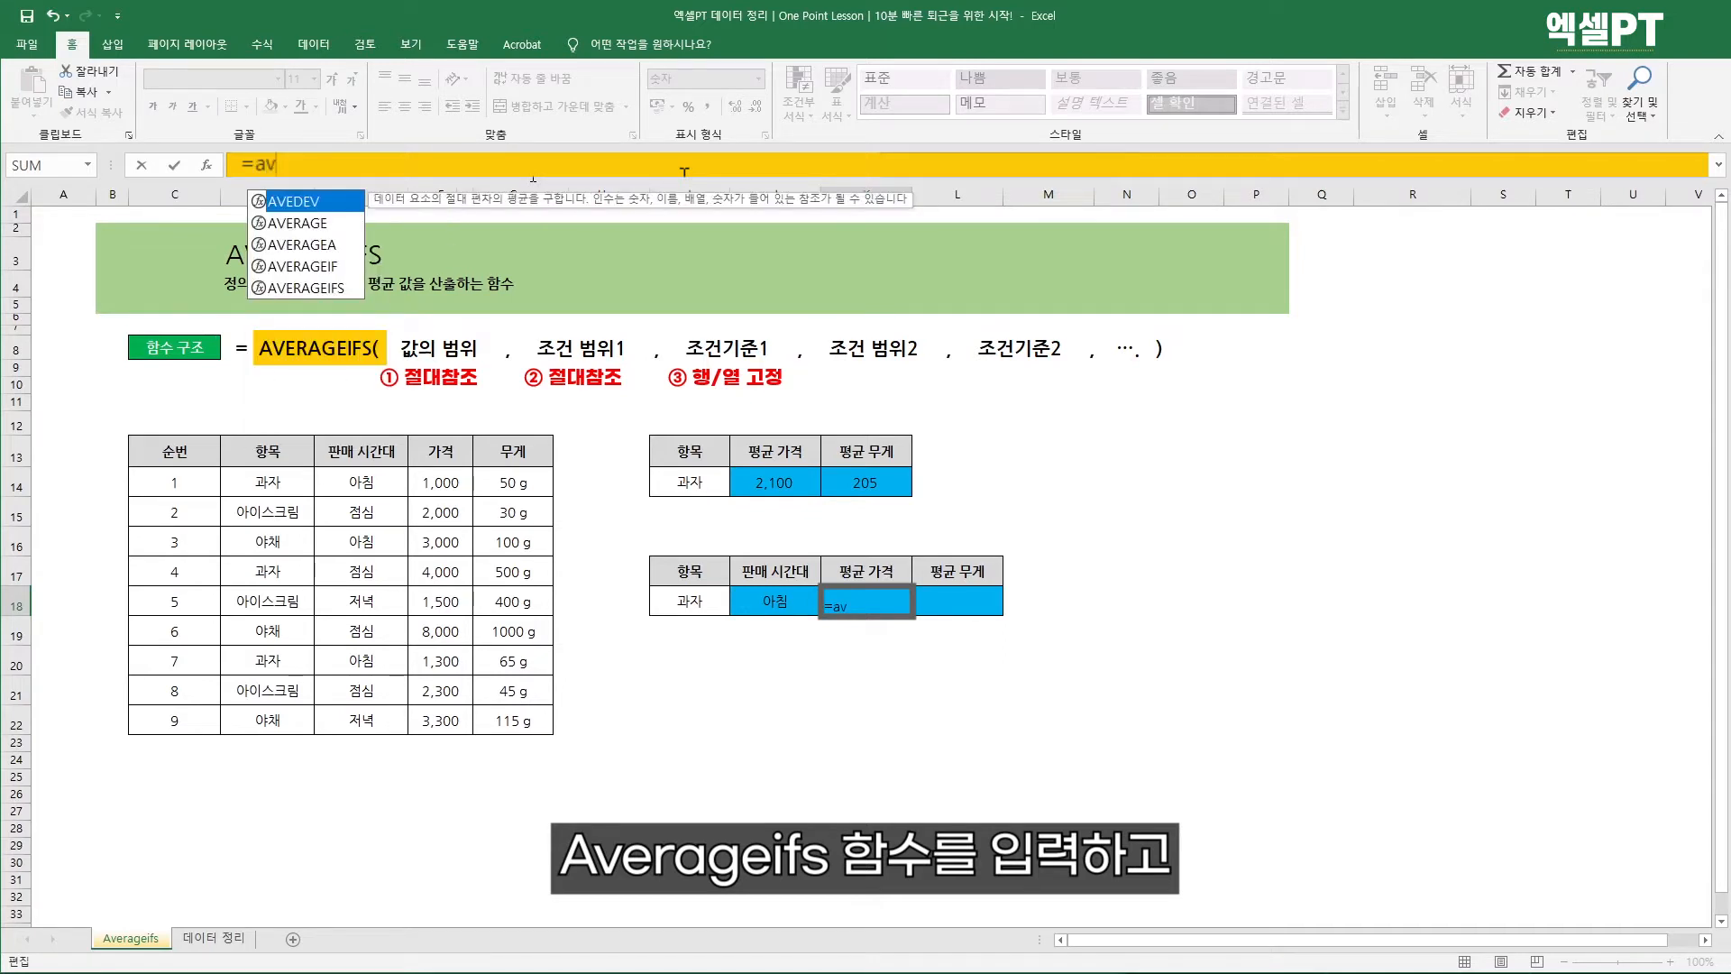
key("Down")
key("Down")
key("Down")
key("Down")
key("Tab")
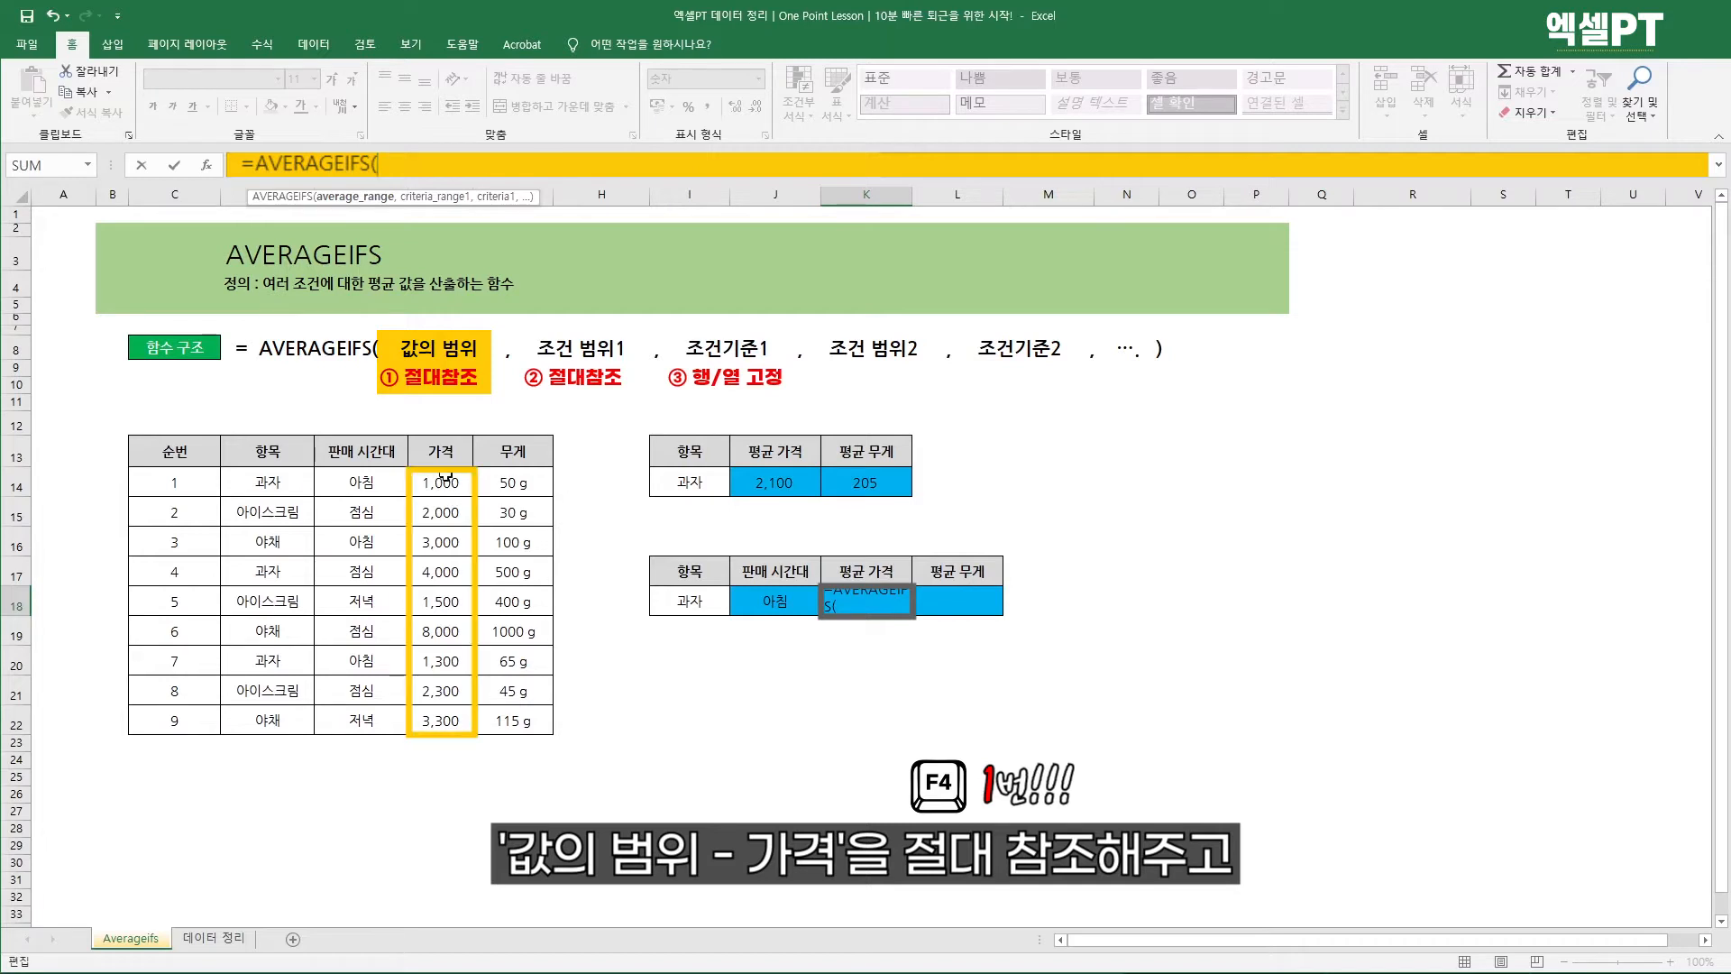
left_click_drag(445, 476, 451, 718)
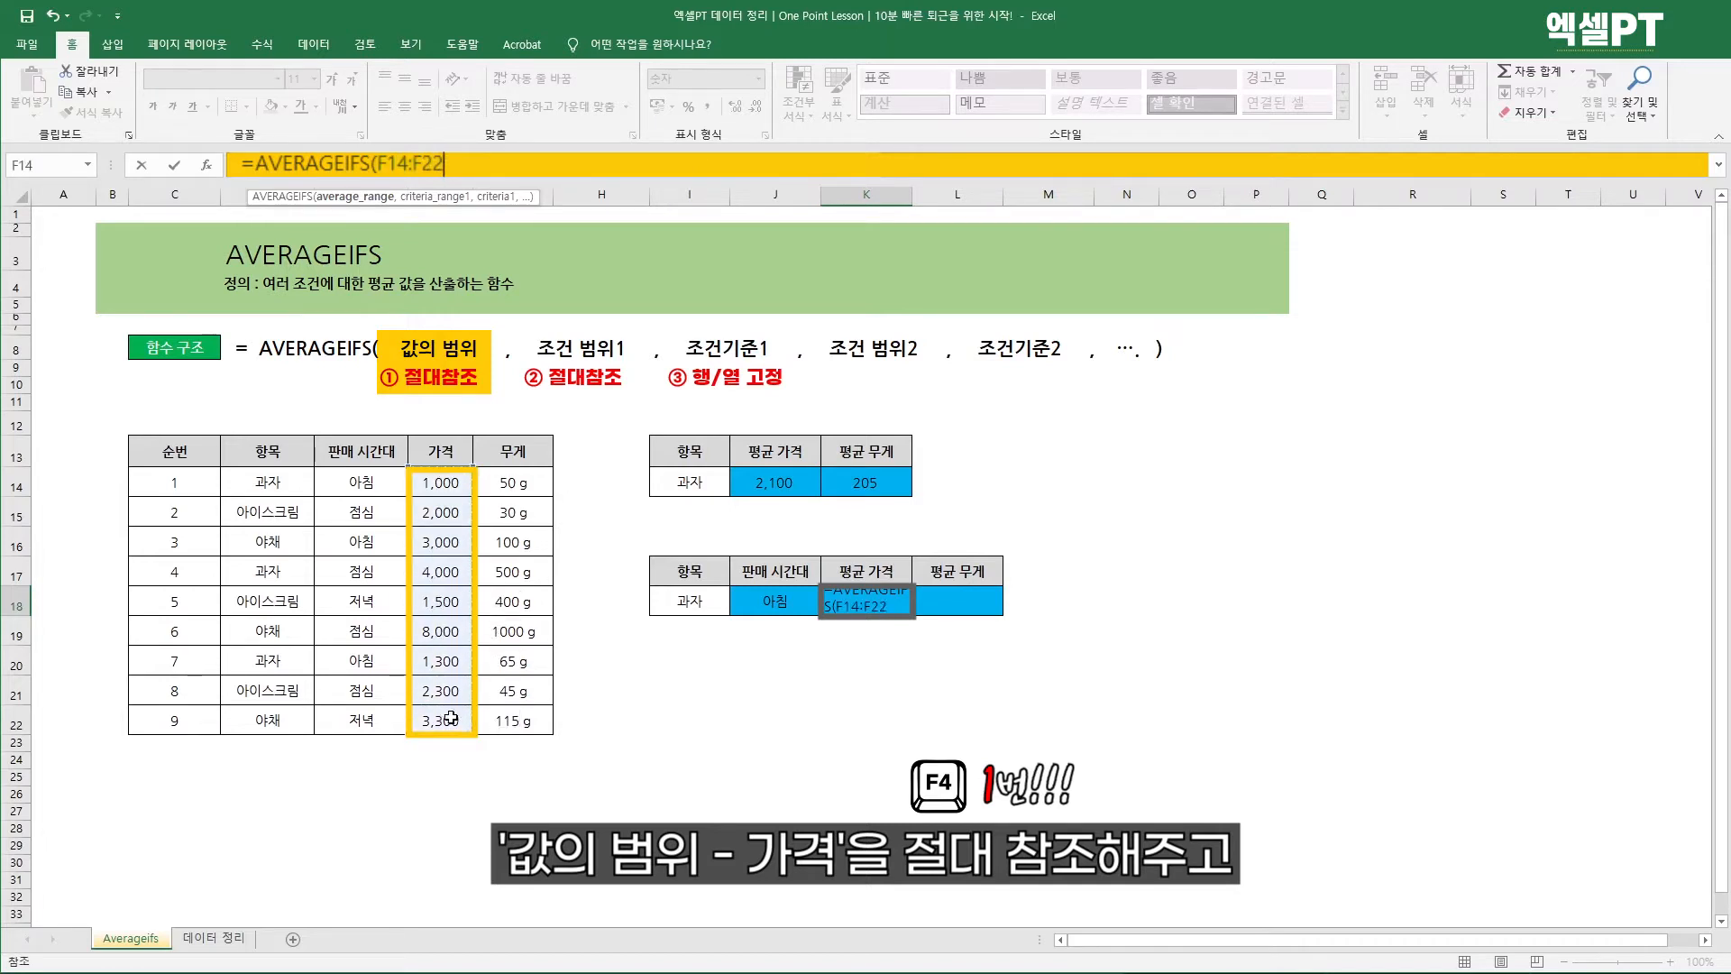
key("F4")
type(",")
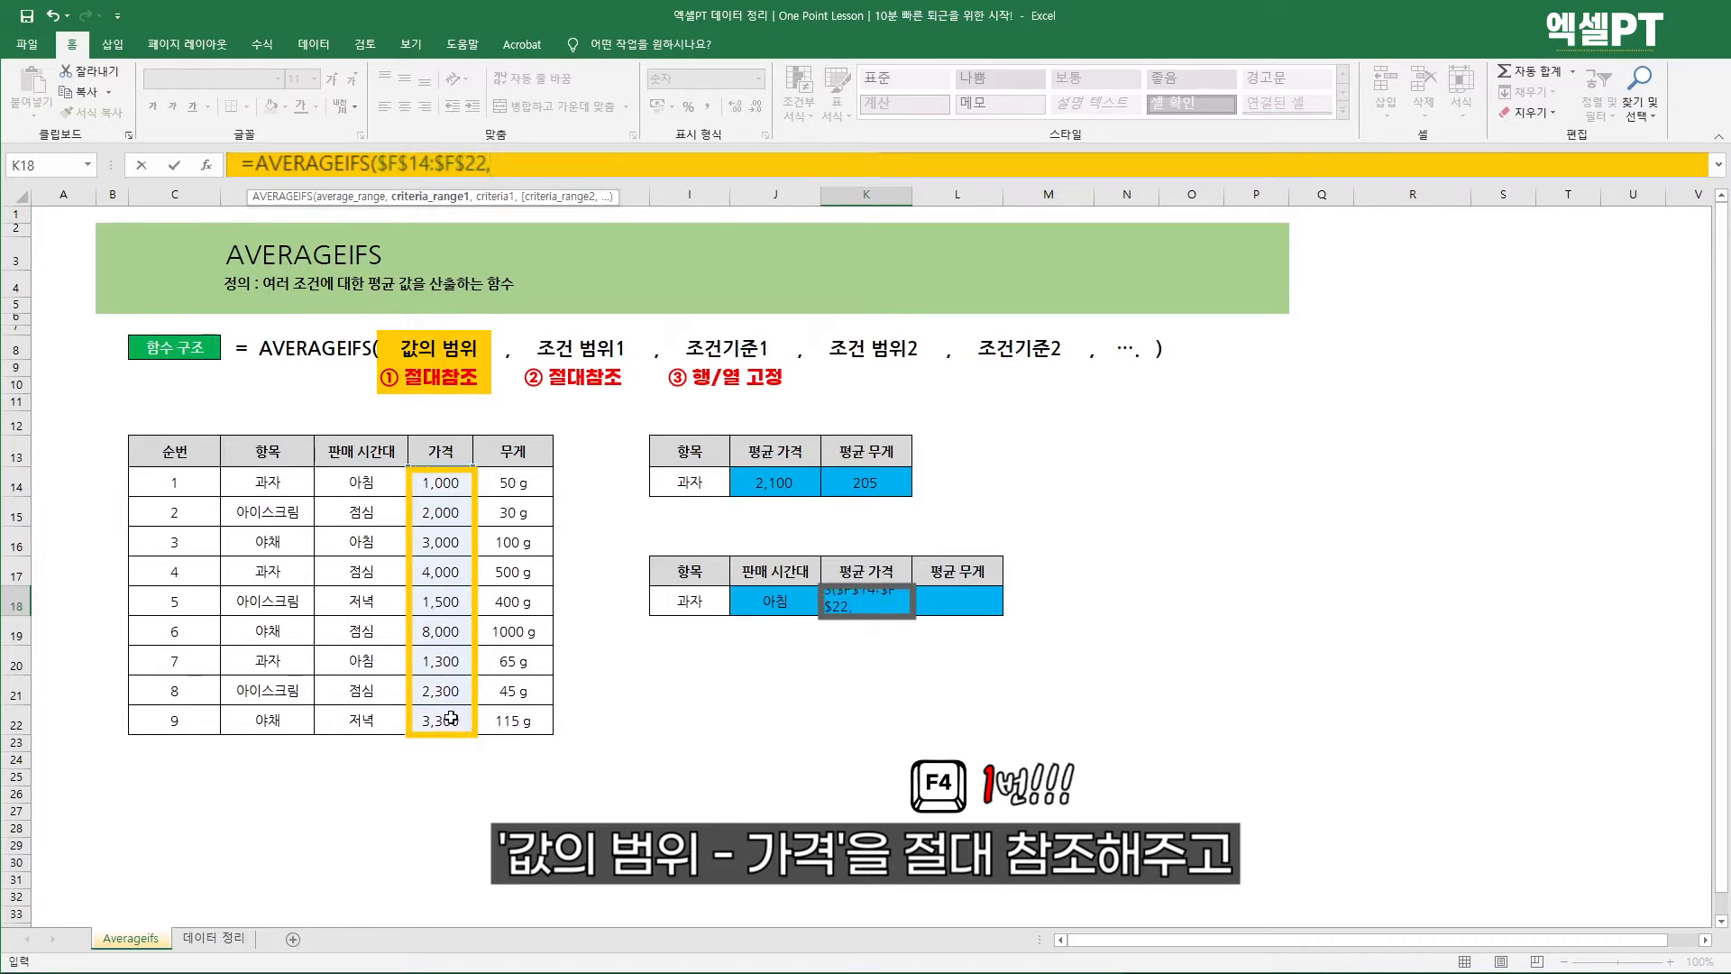
Add the first condition to the K18 formula: item column $D$14:$D$22 as criteria range and $I$18 as criterion, both absolute
left_click(274, 490)
left_click_drag(265, 574, 264, 714)
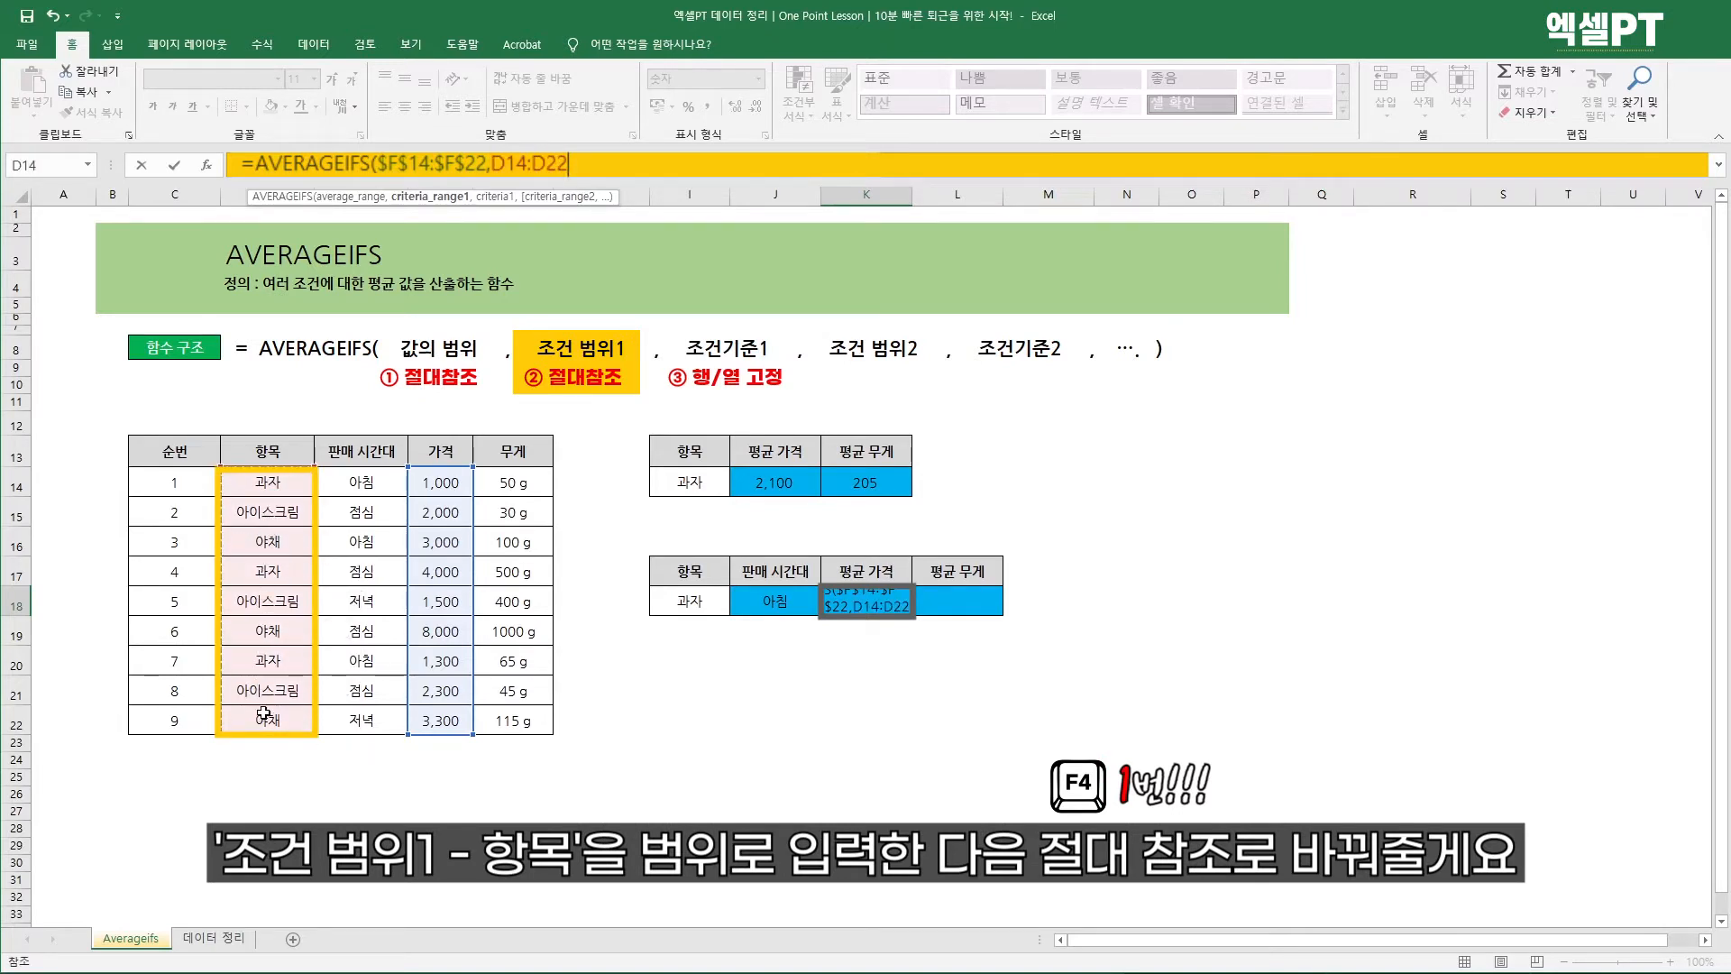
key("F4")
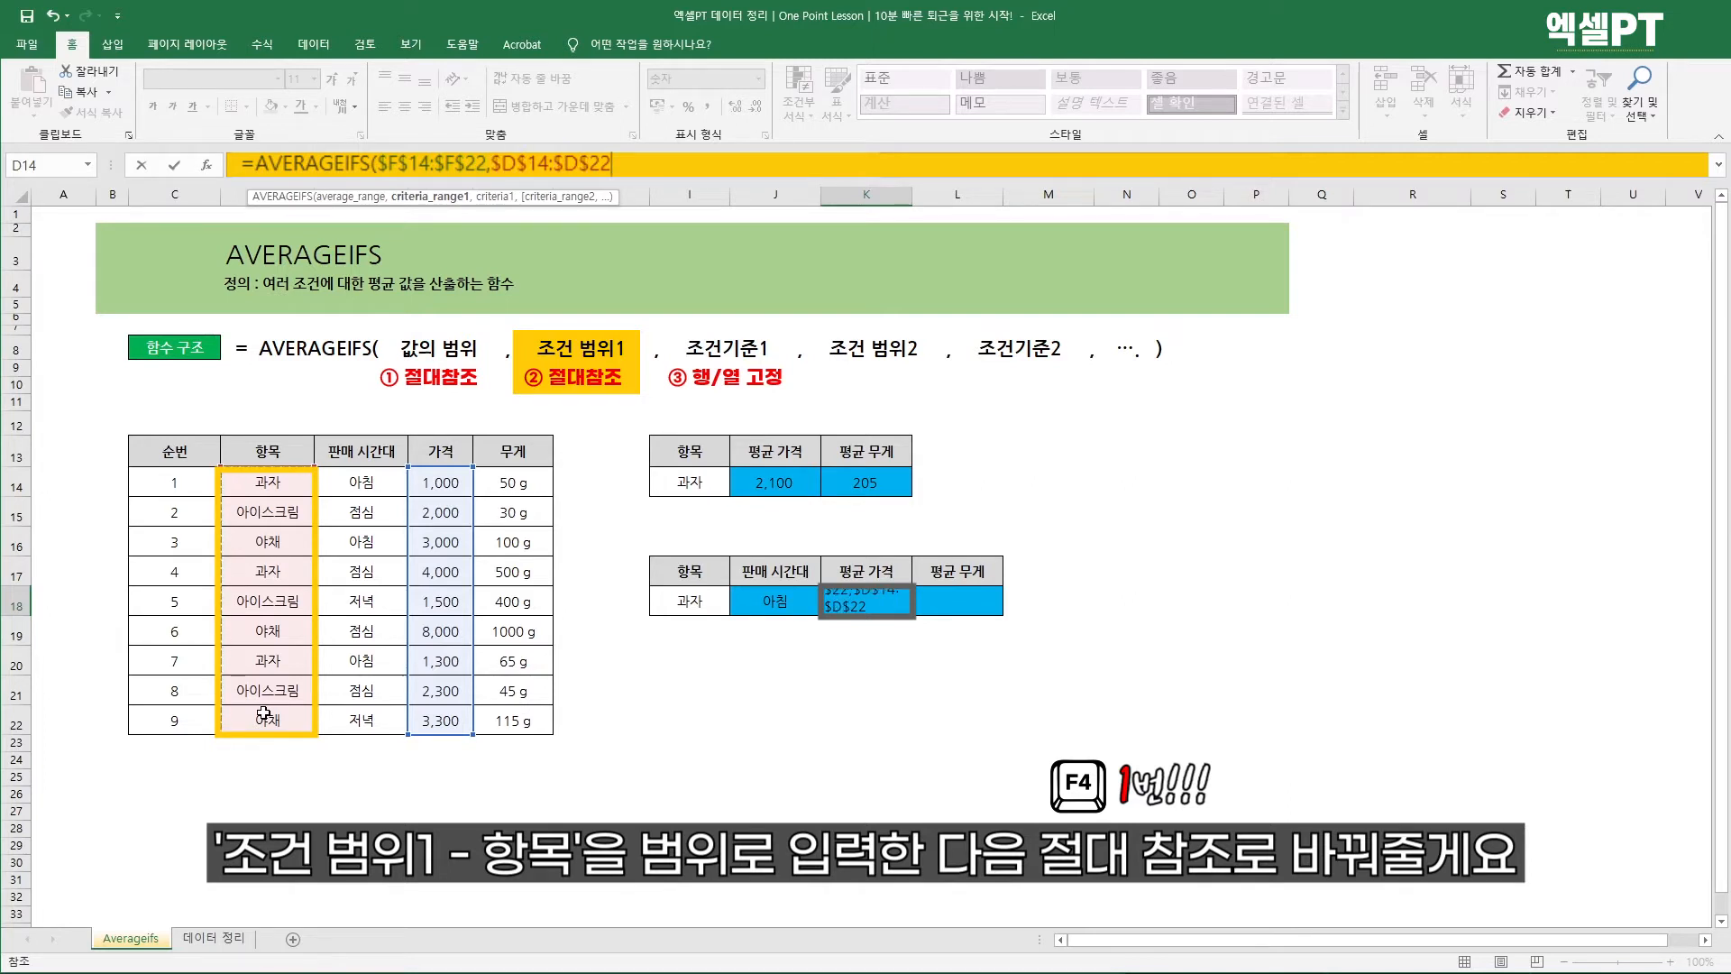
type(",")
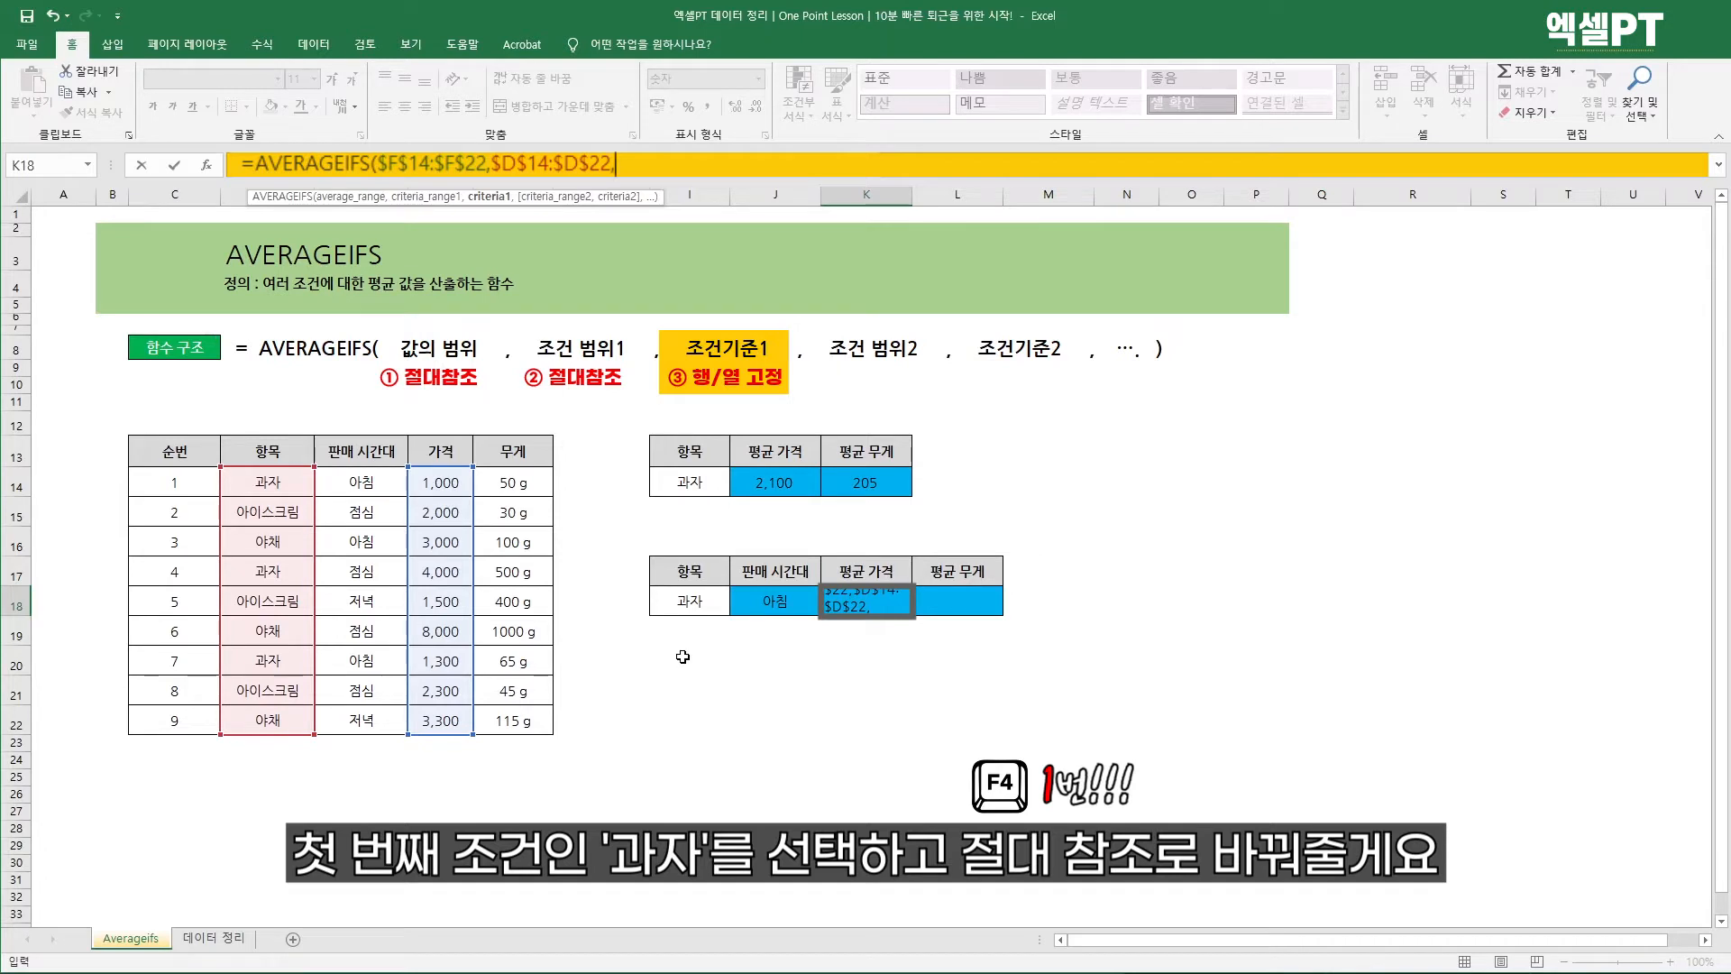
left_click(687, 615)
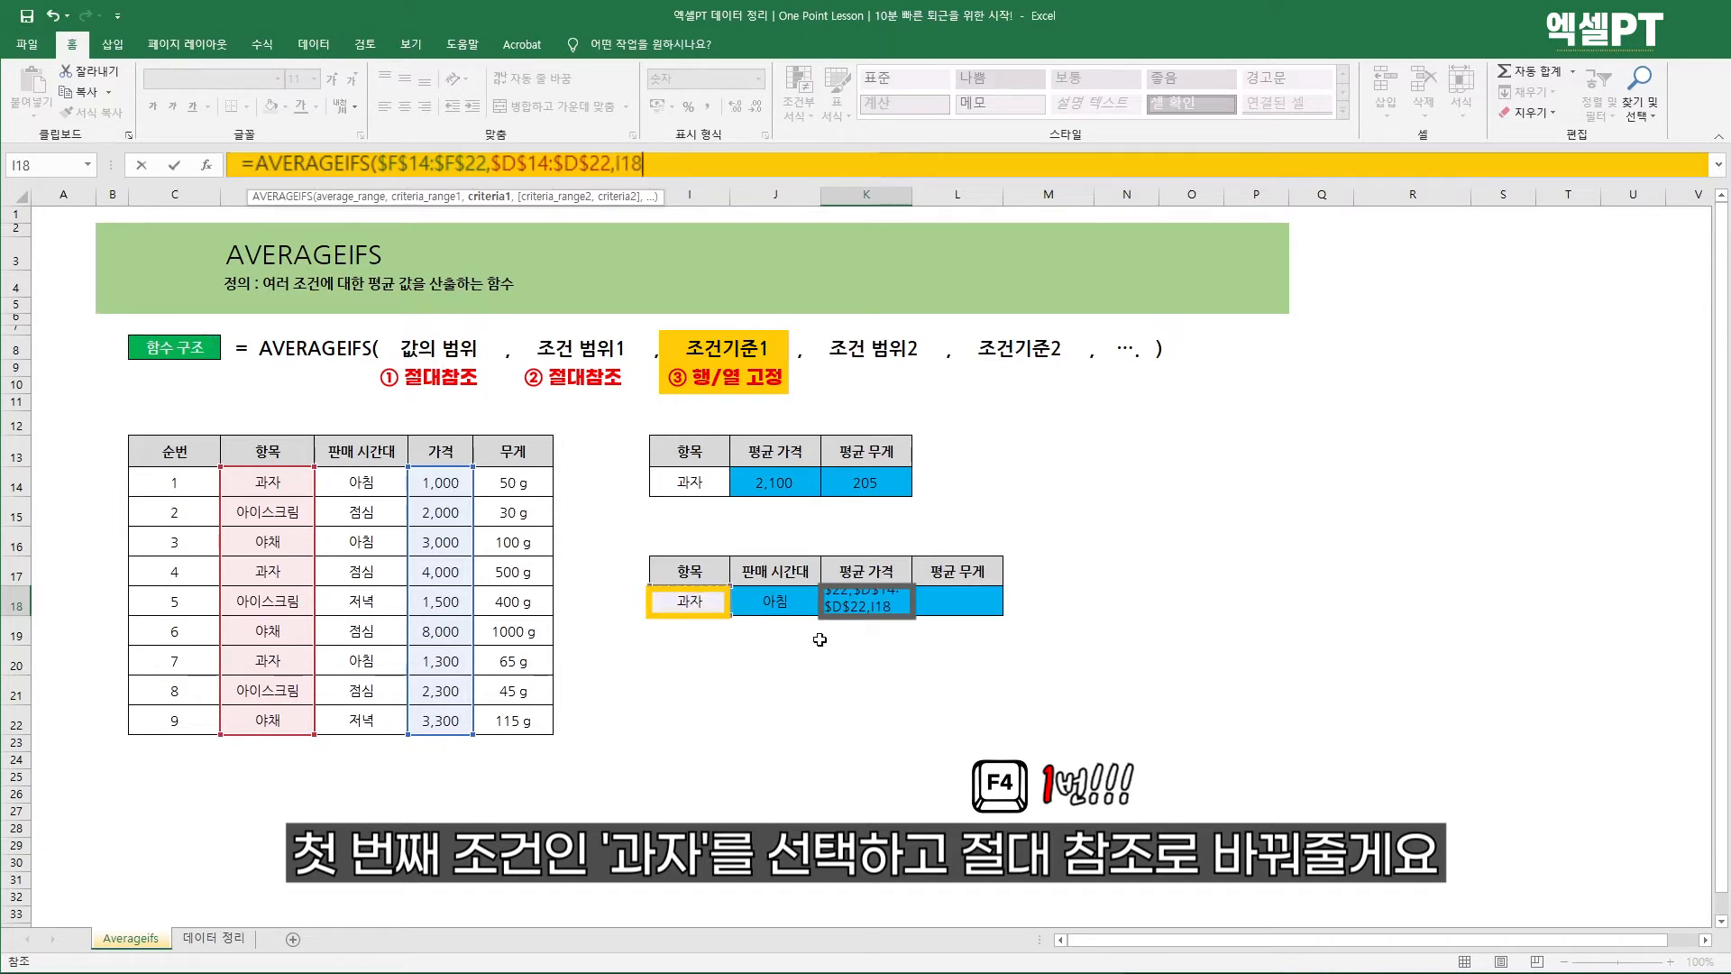
key("F4")
type(",")
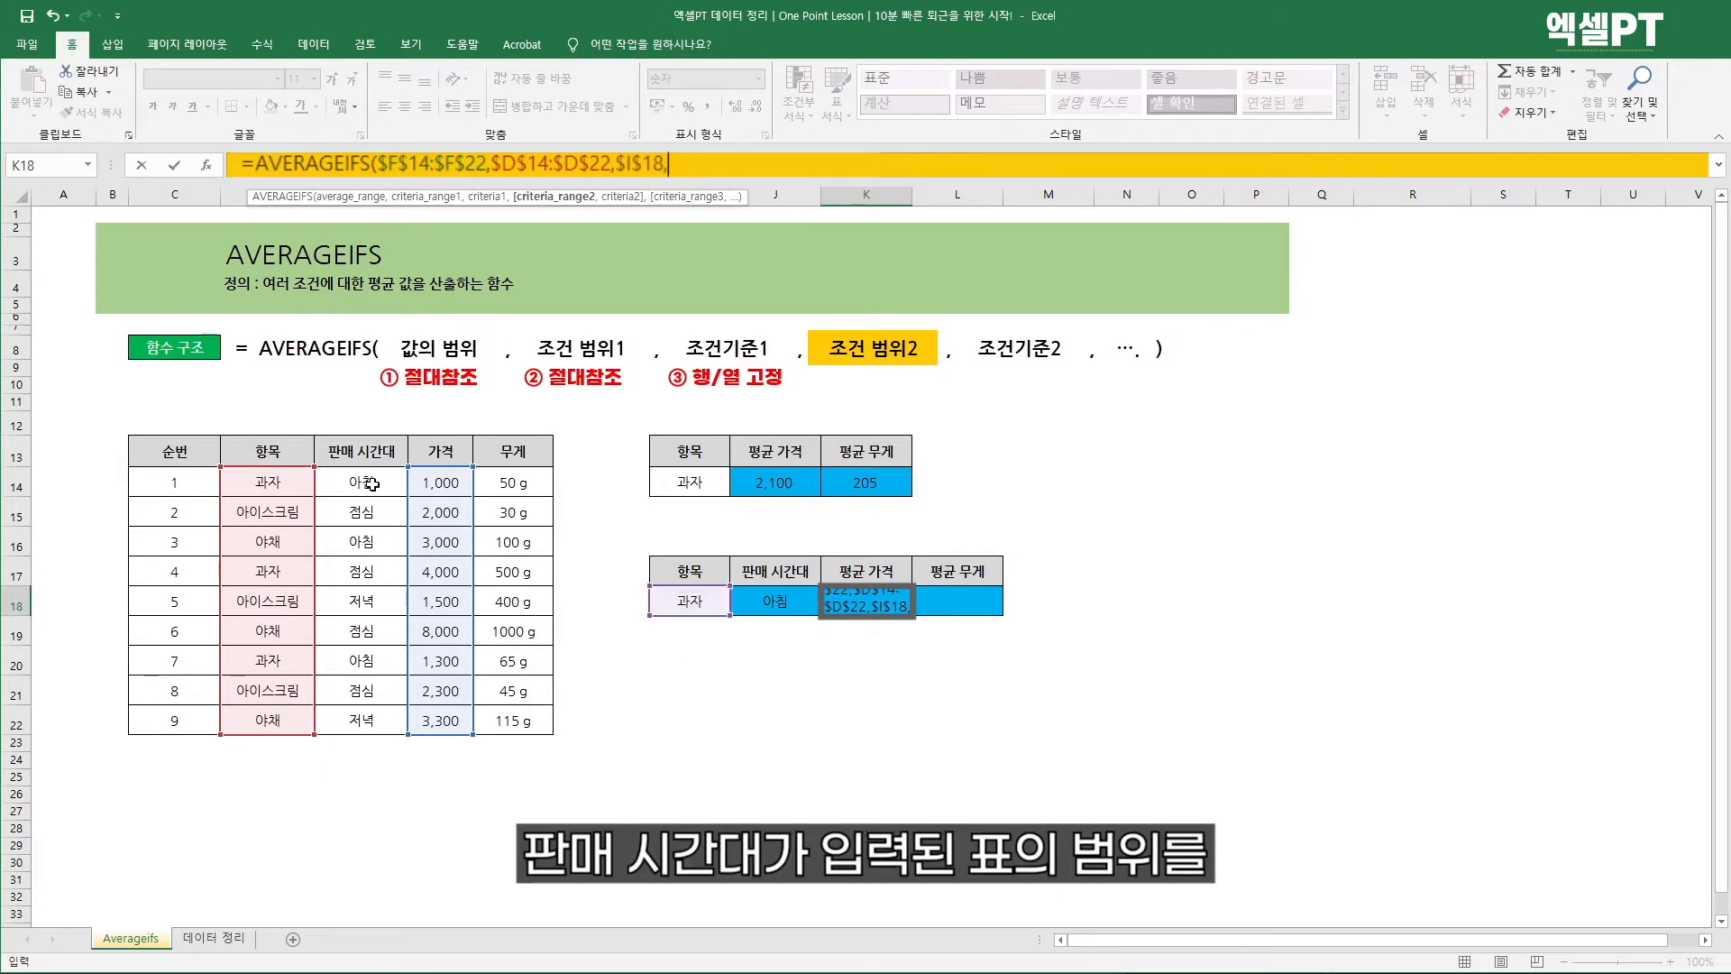
Complete the K18 formula with the sales time slot range $E$14:$E$22 and $J$18 as the second absolute condition
left_click_drag(370, 481, 383, 712)
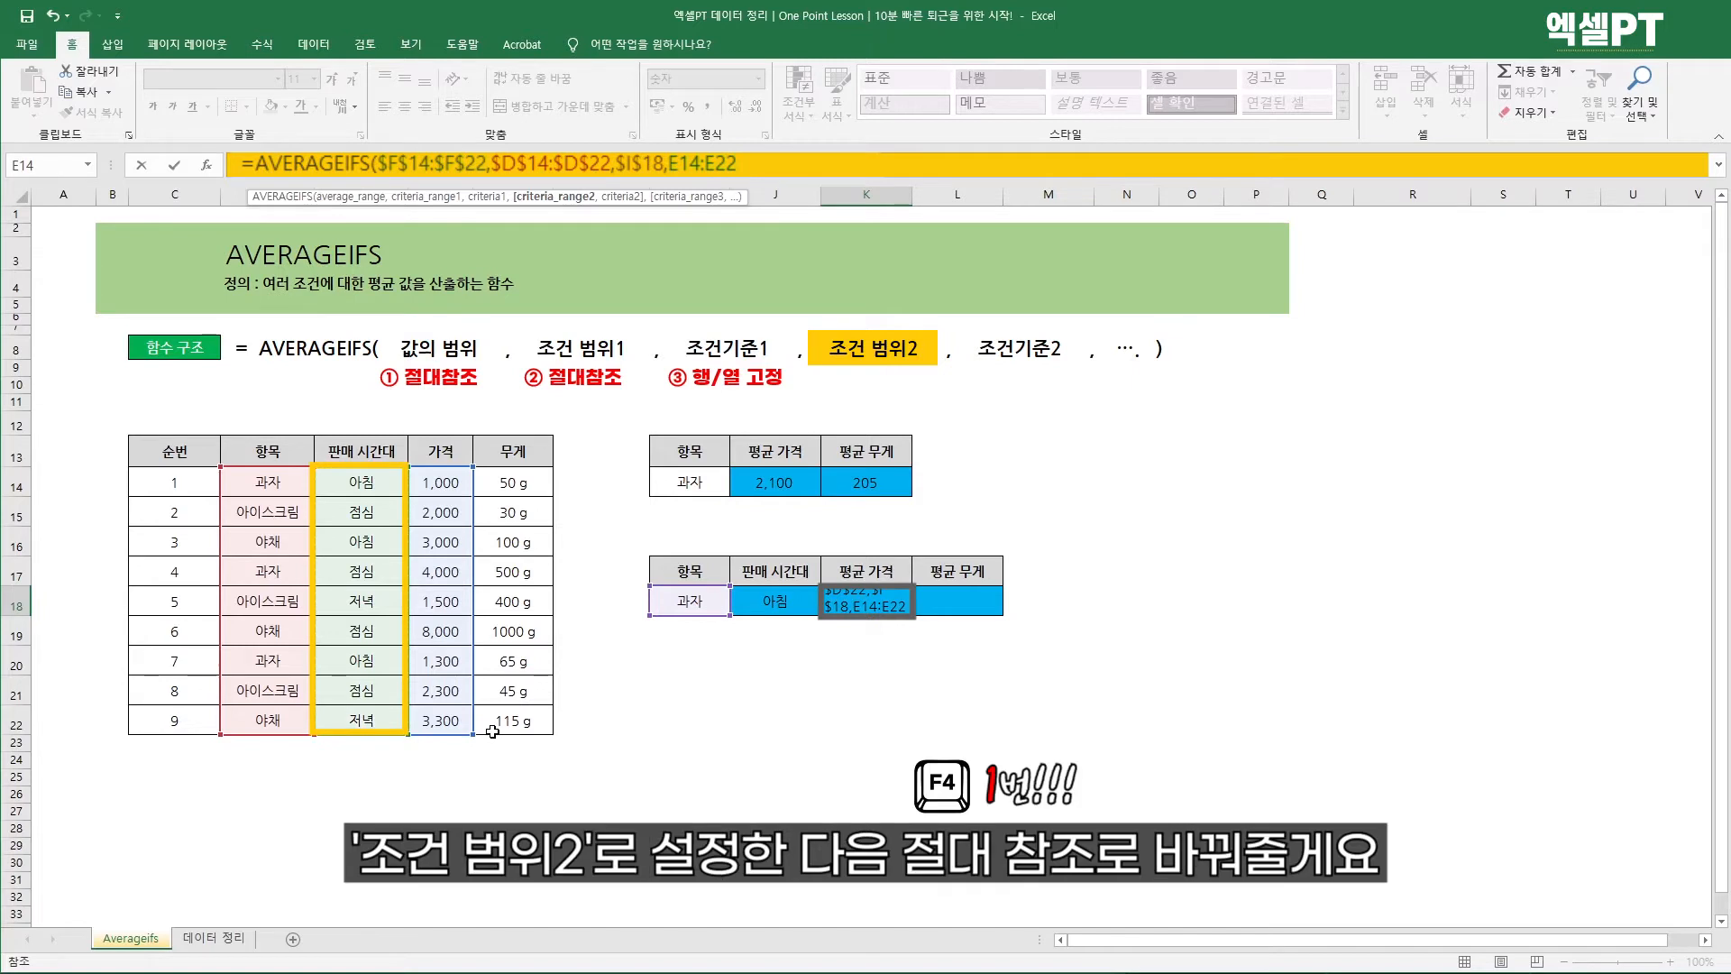
key("F4")
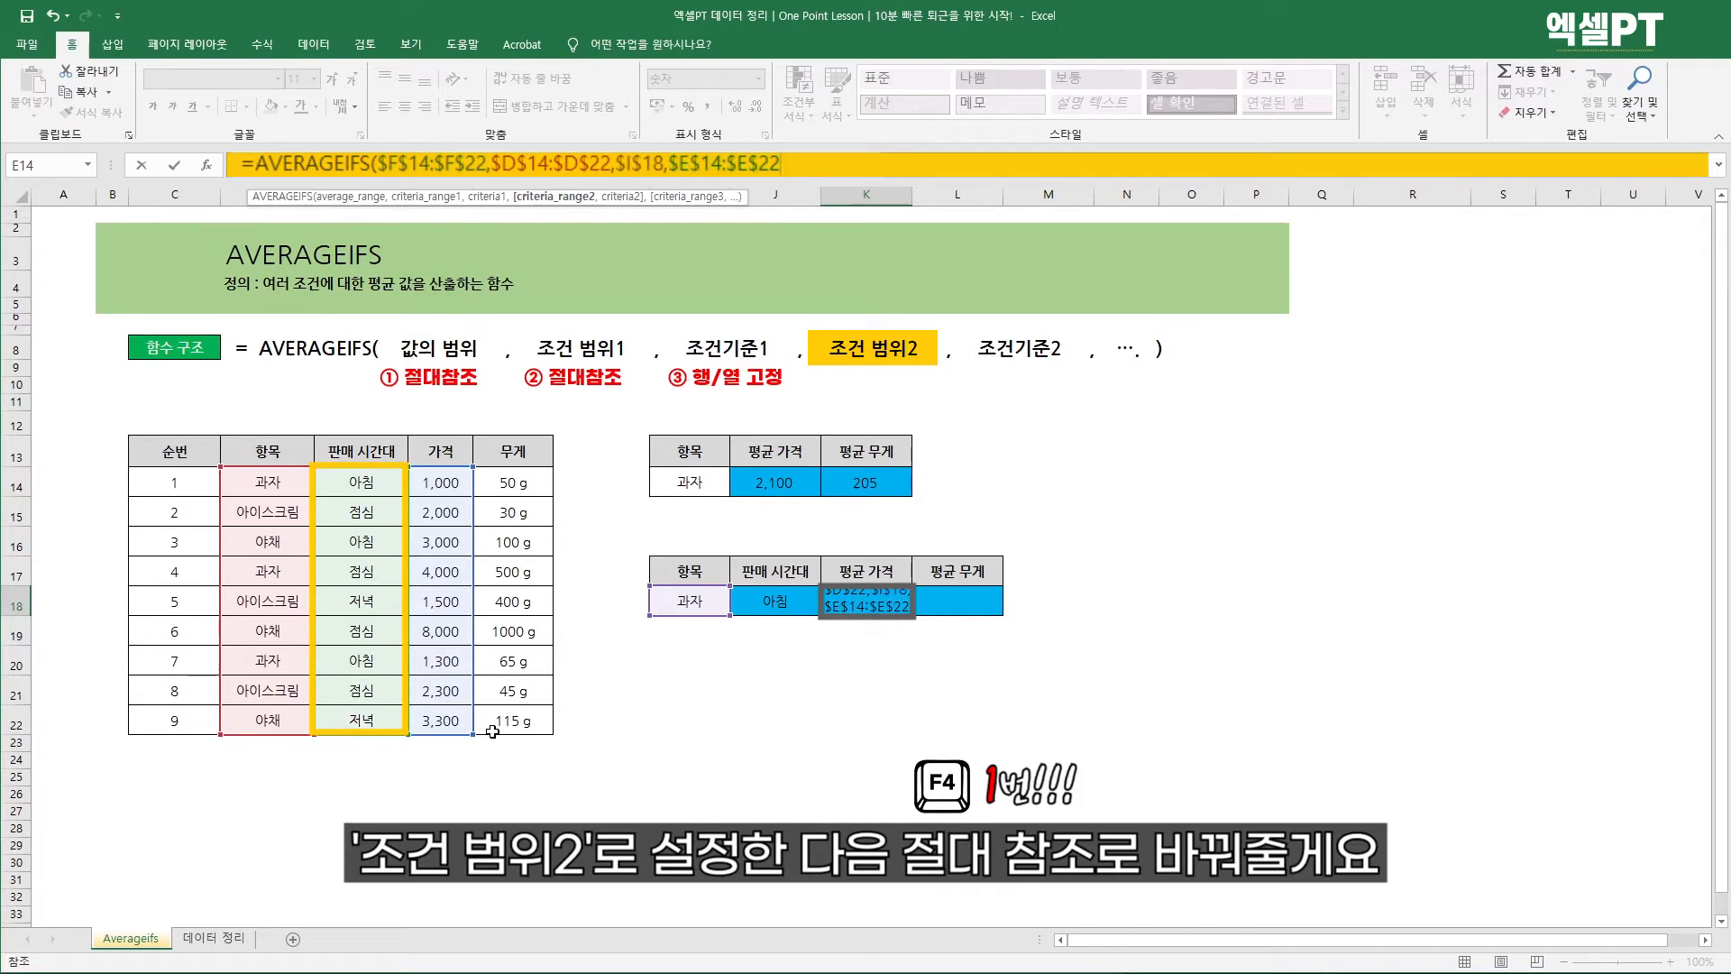
type(",")
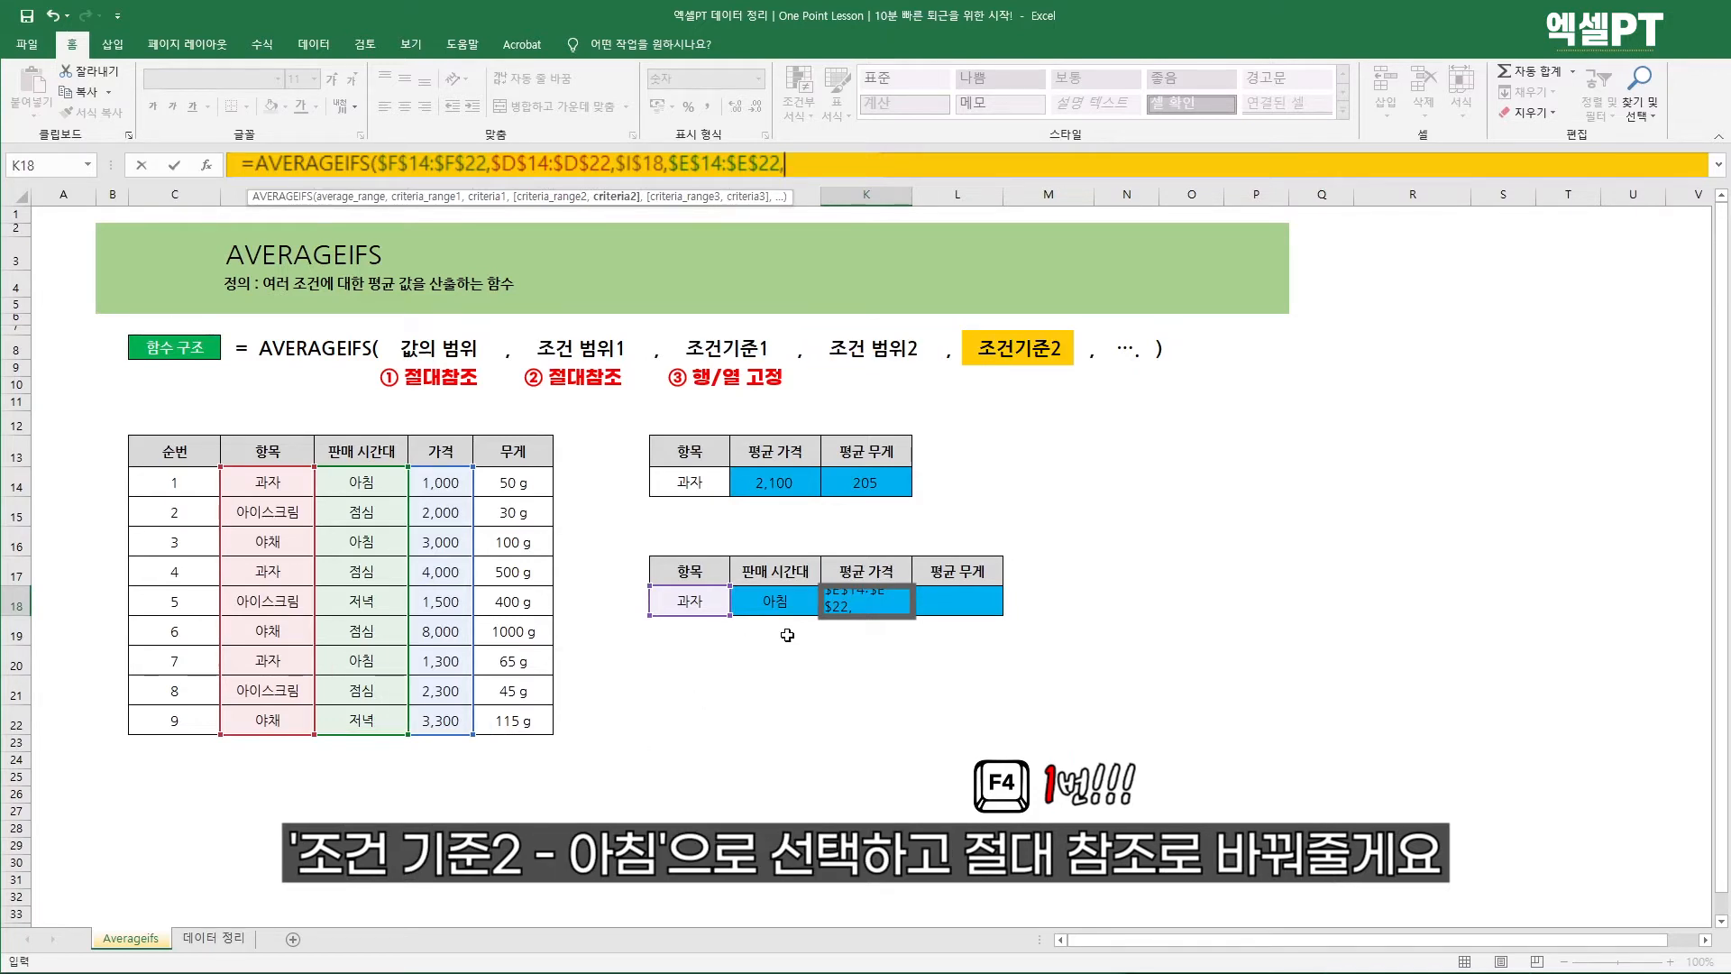
left_click(779, 604)
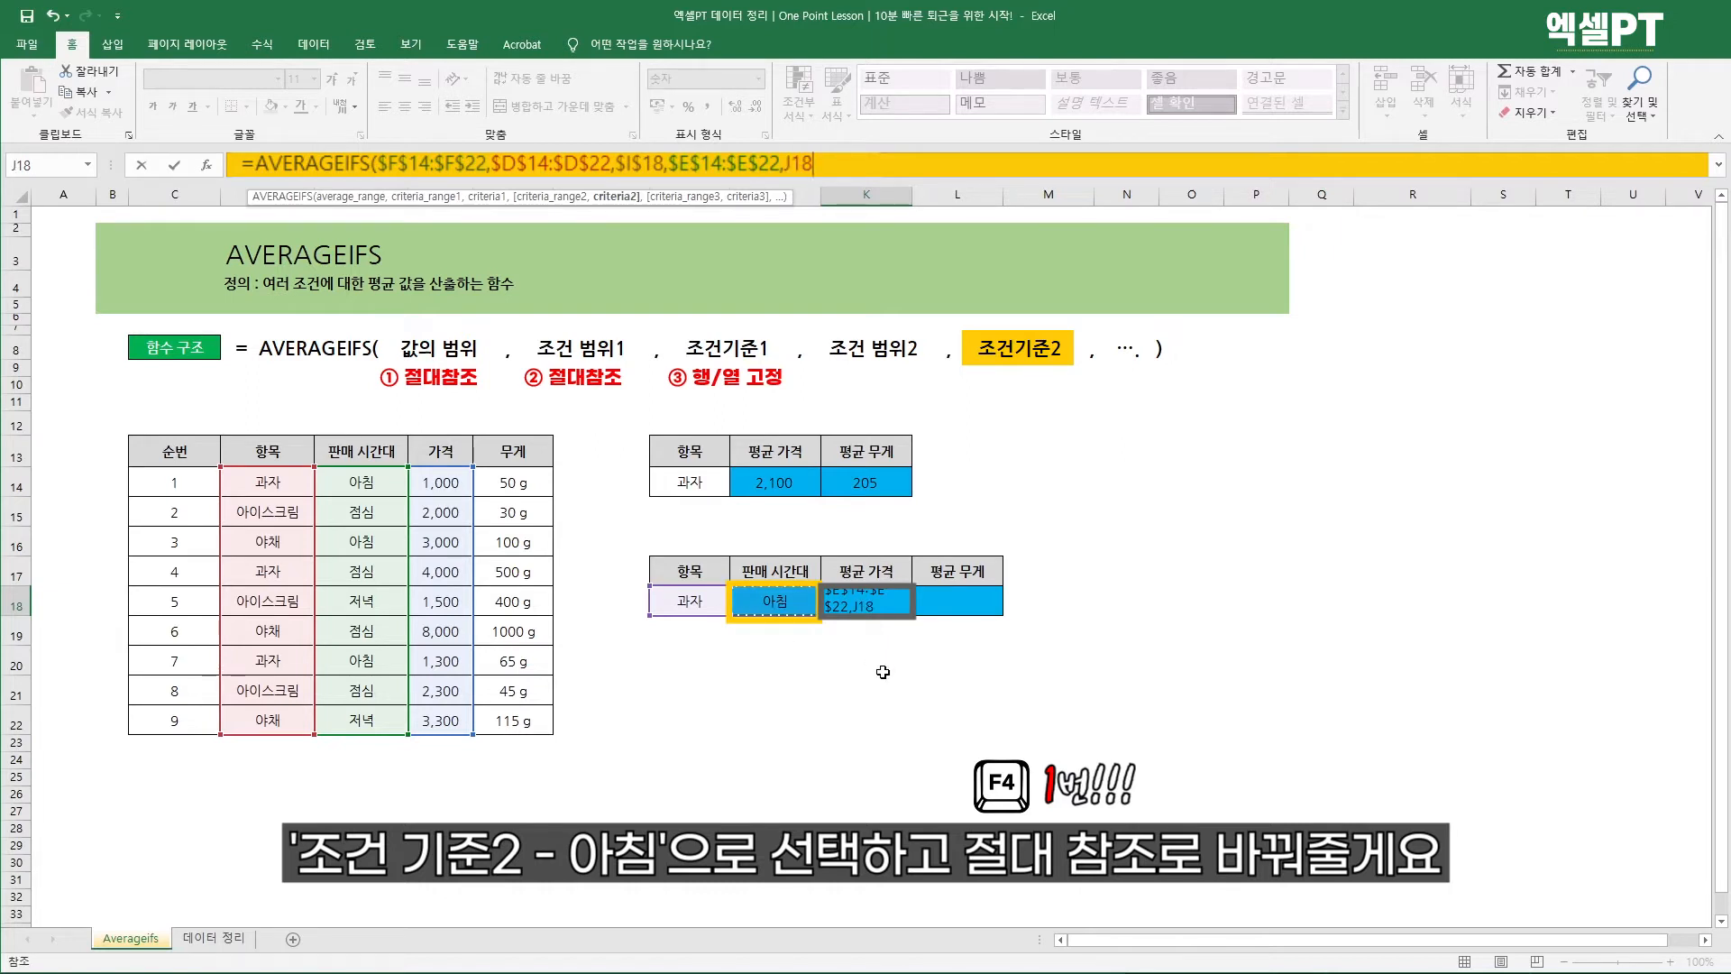
key("F4")
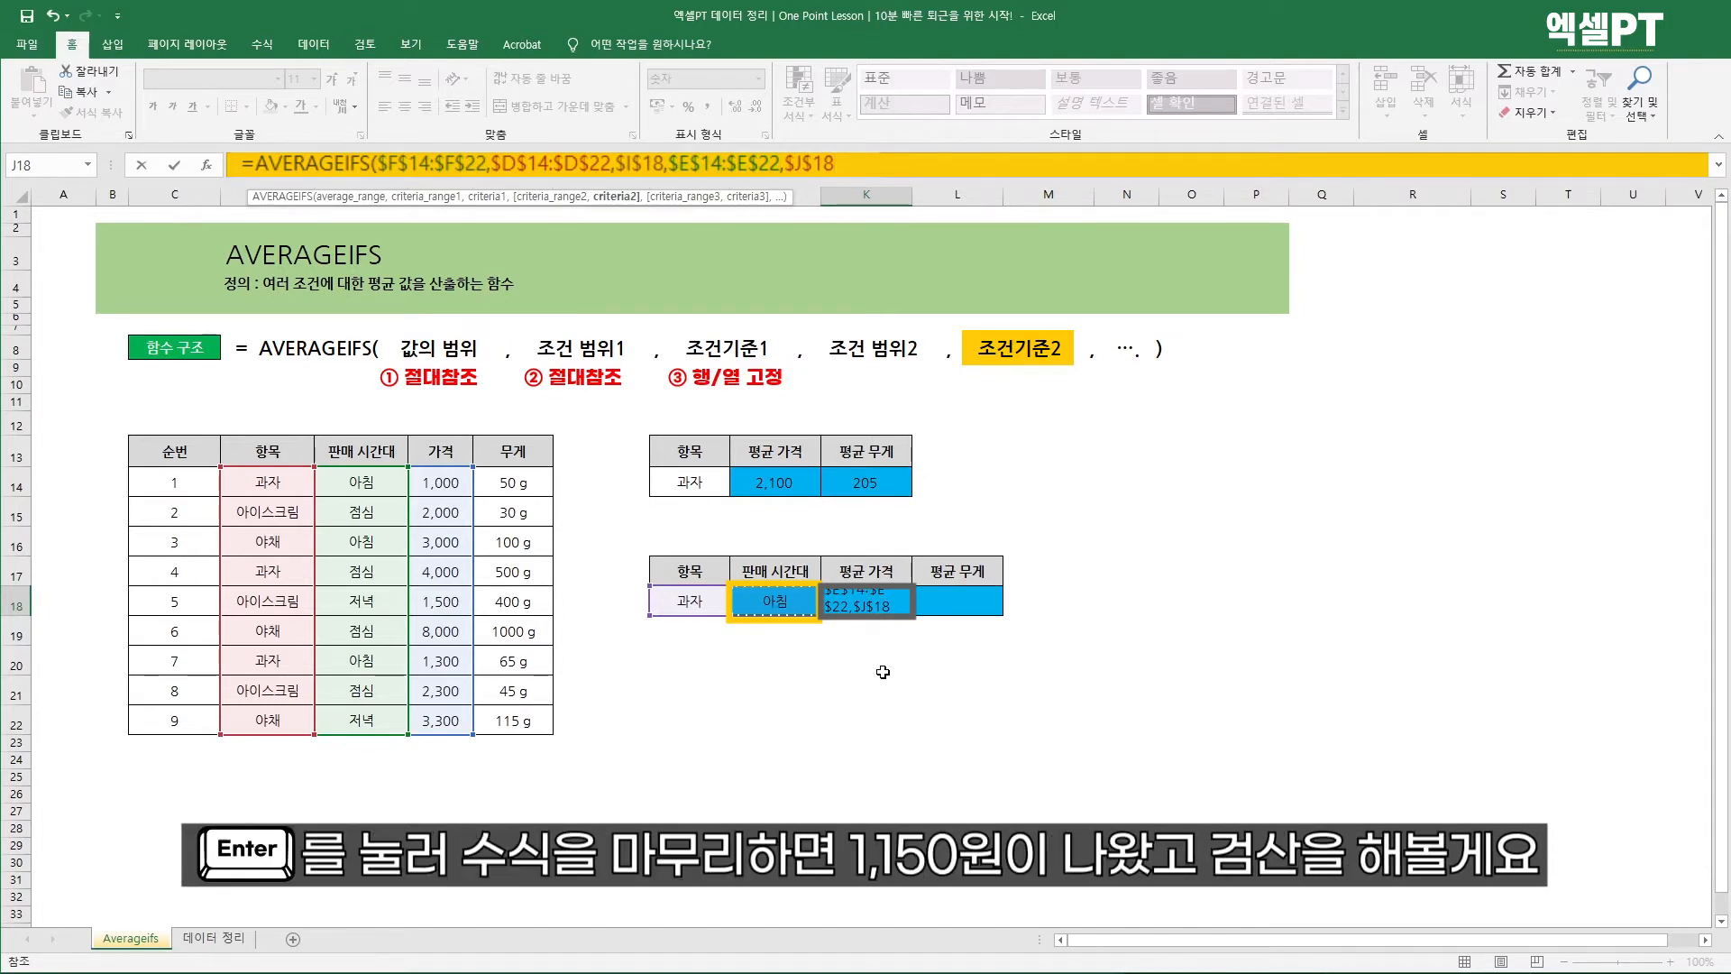
key("Return")
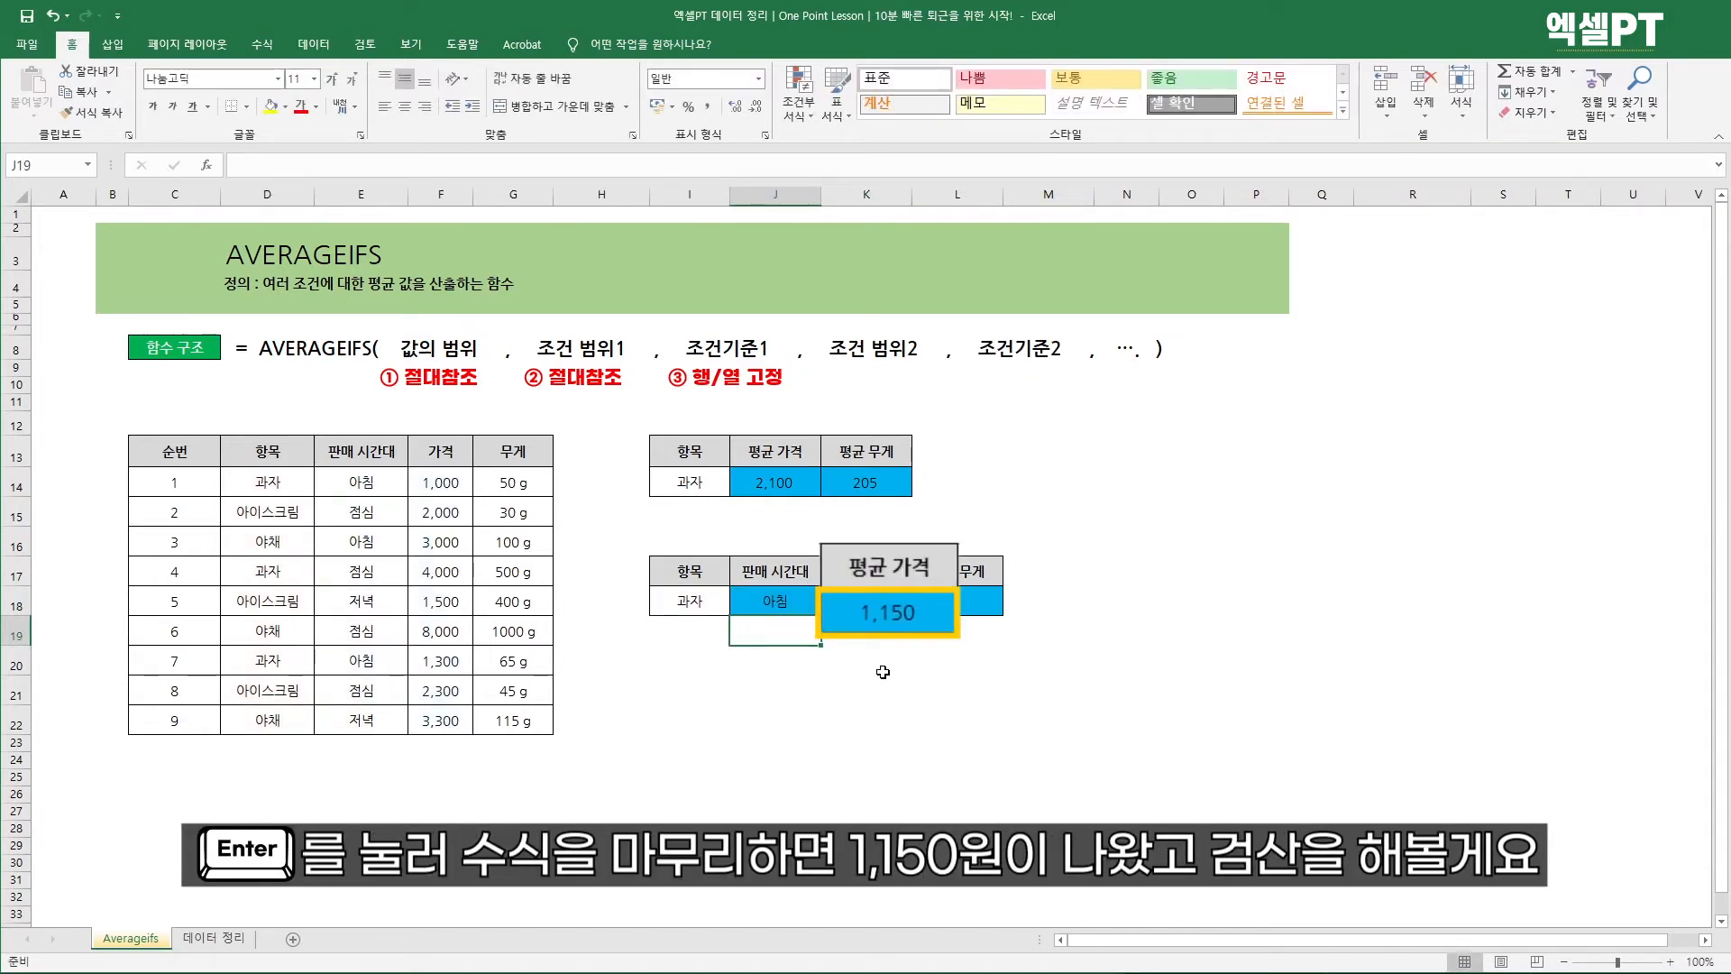
Check the average price in K18 against the average of the 과자 아침 prices in F14 and F20
left_click(895, 610)
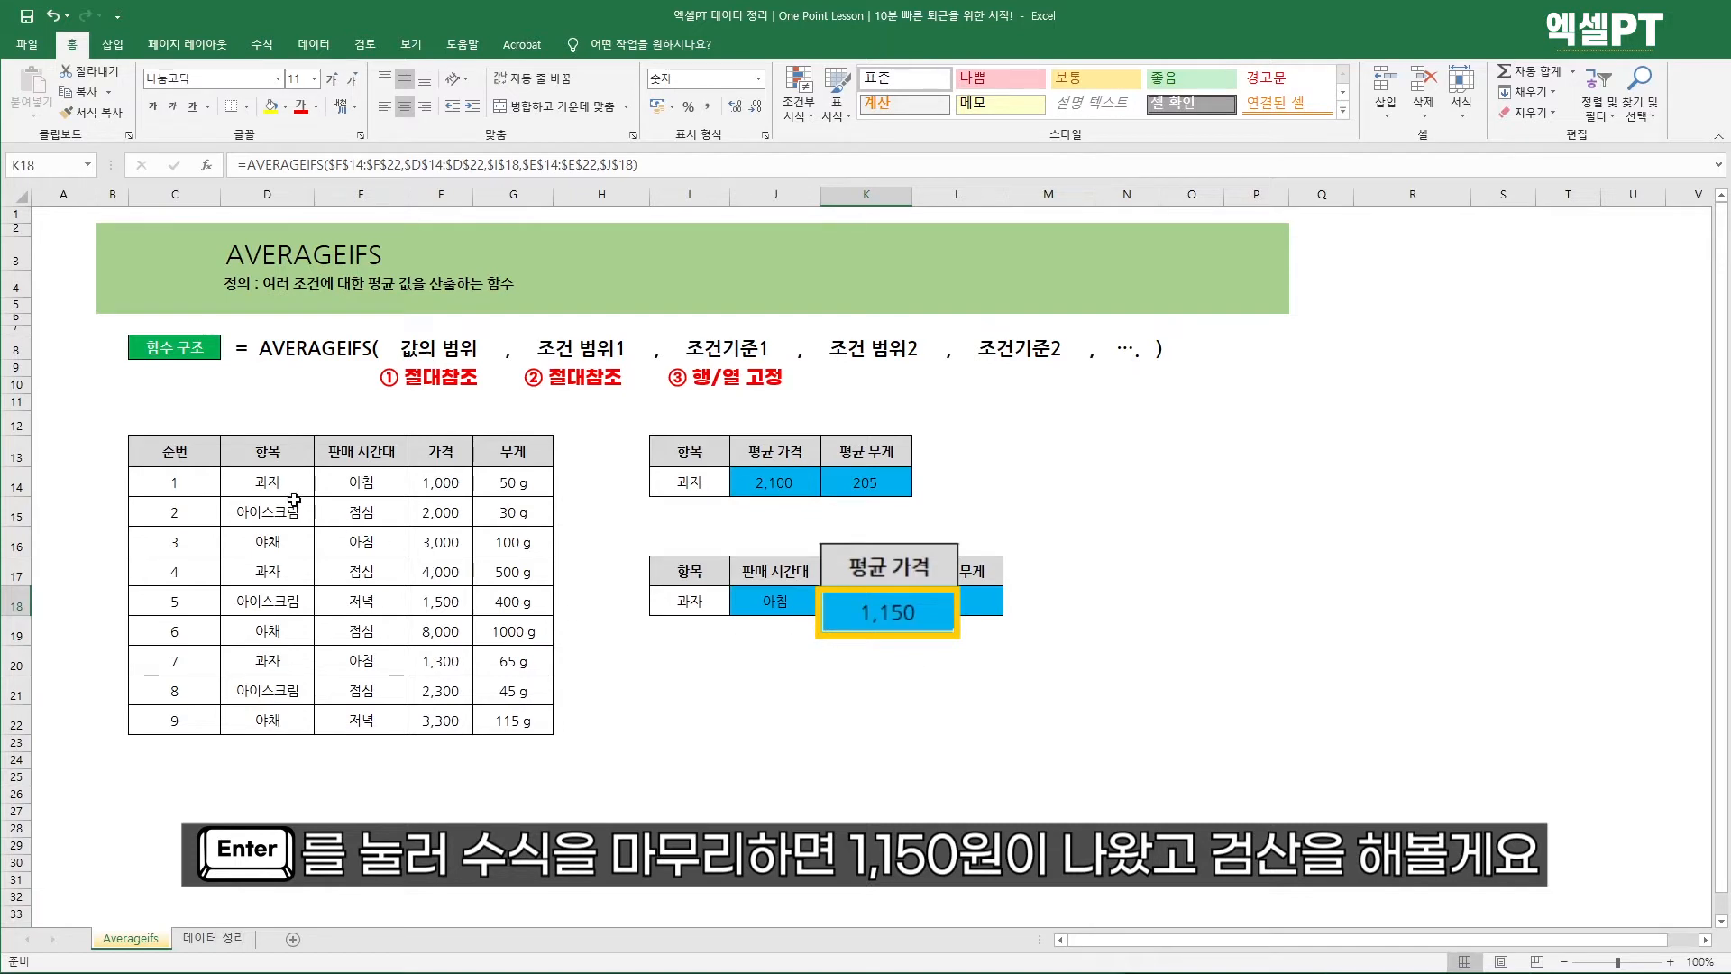
left_click(264, 482)
left_click_drag(265, 481, 379, 487)
left_click(451, 484)
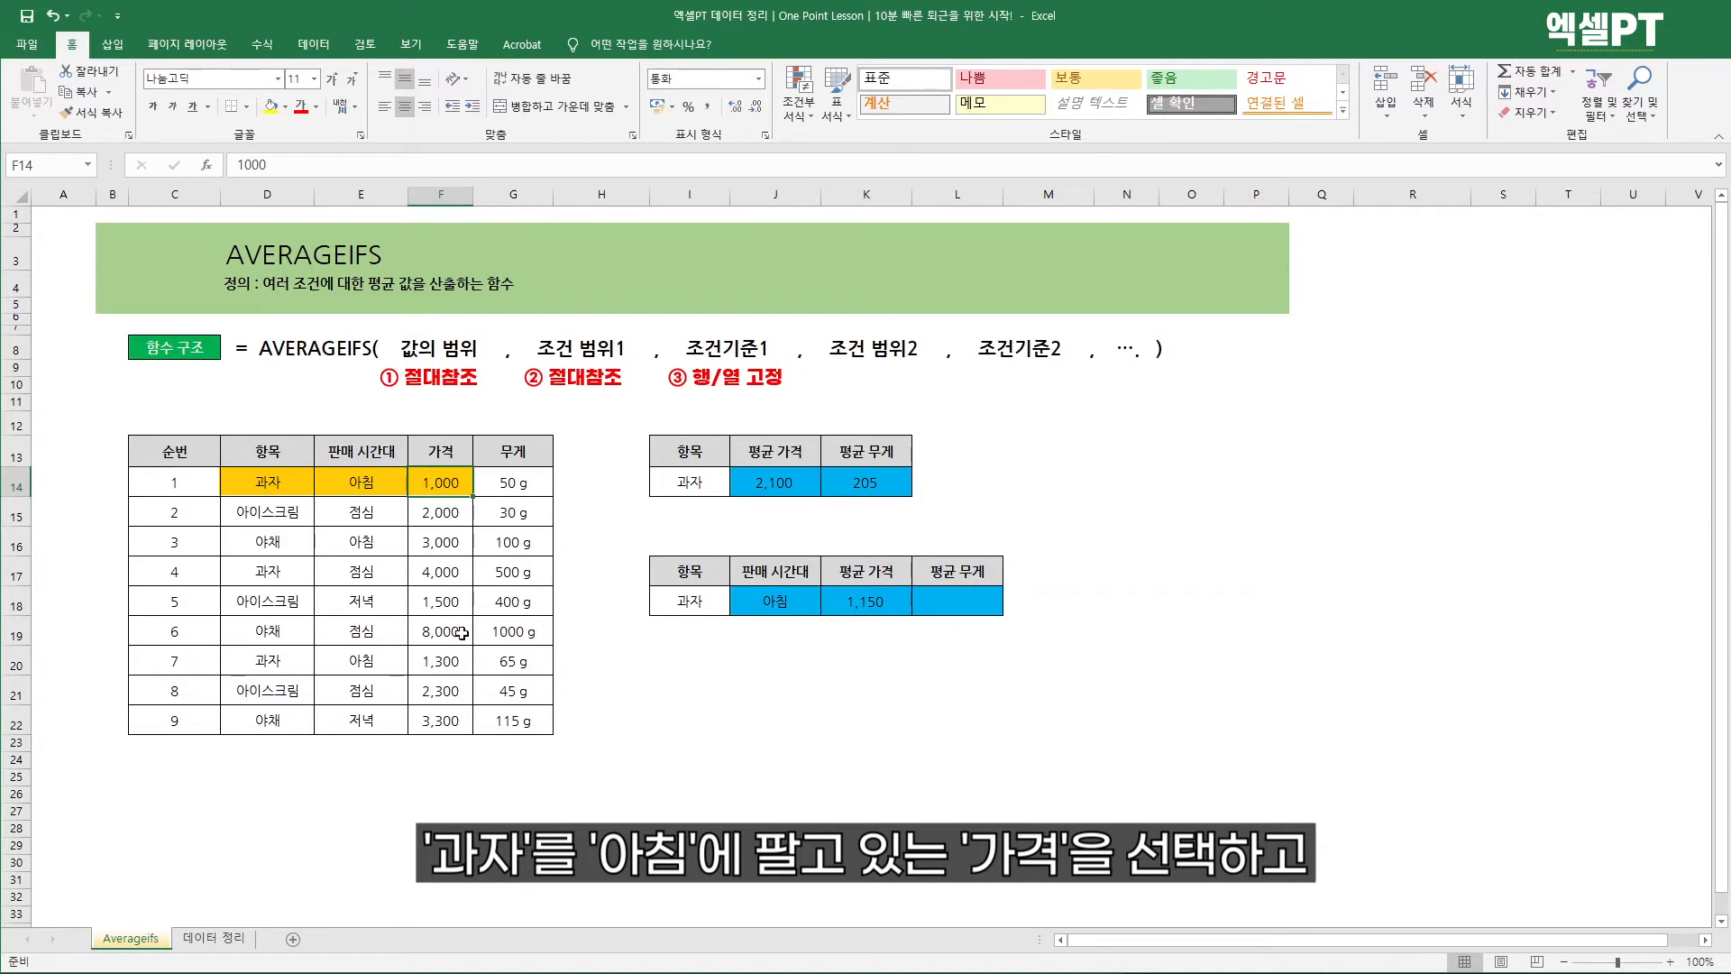
left_click(449, 662, "ctrl")
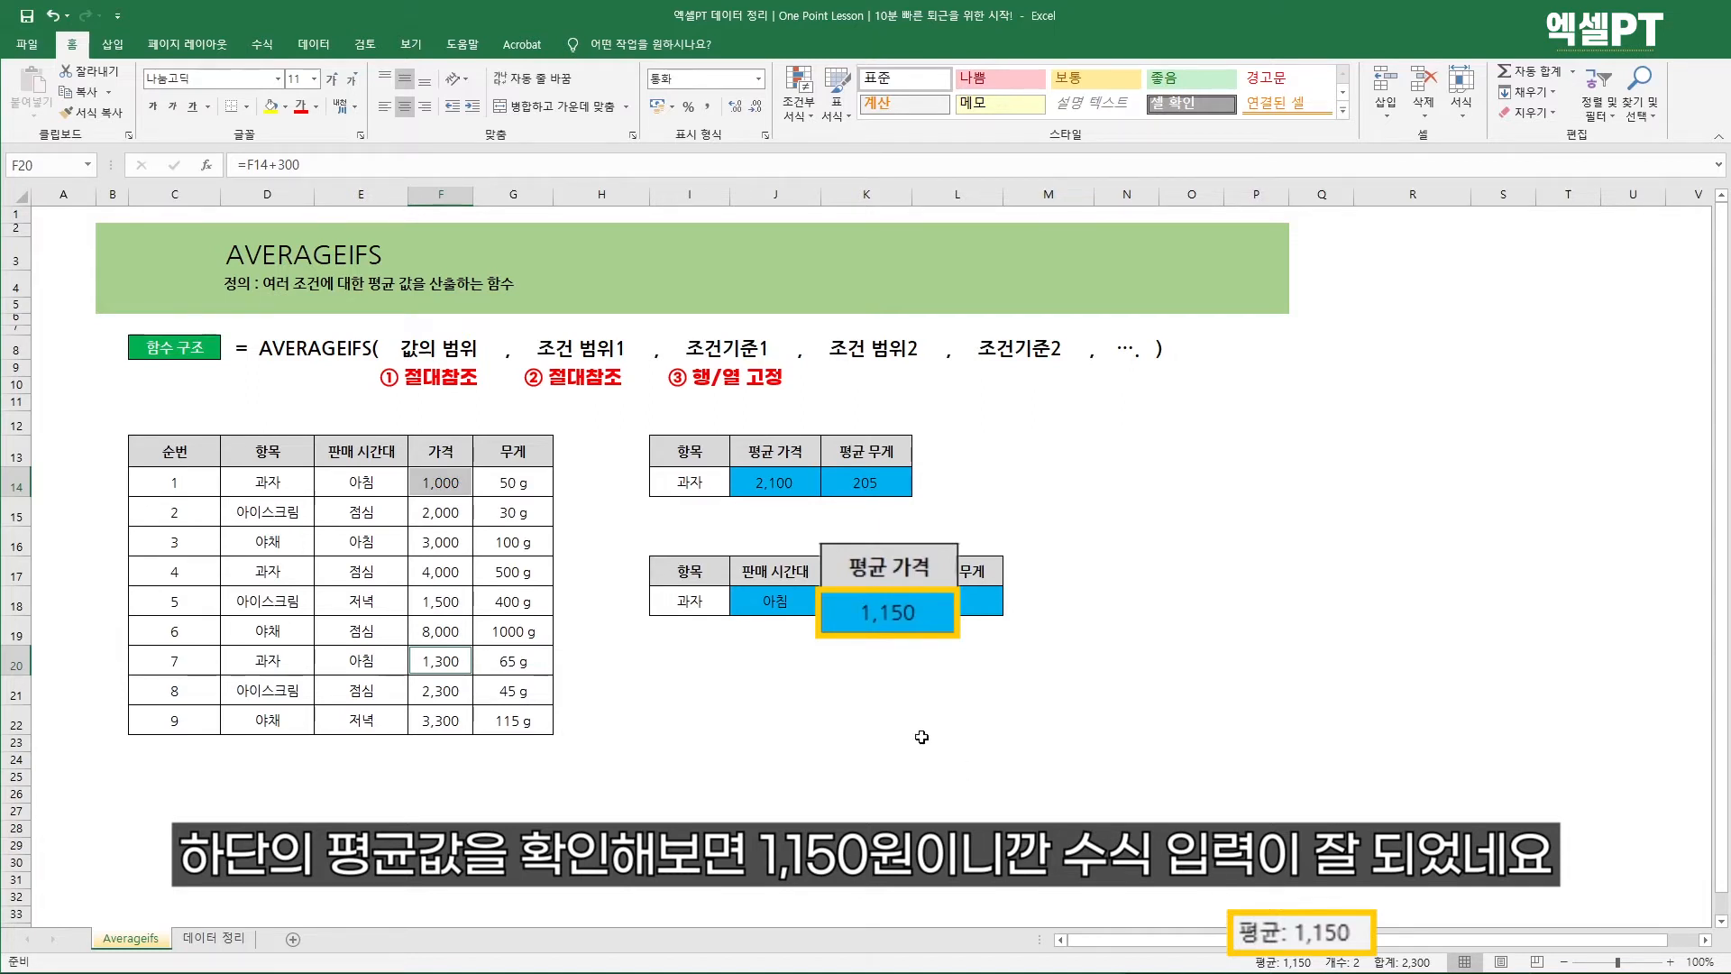
Copy the K18 formula to the average weight cell L18 and change its average range to $G$14:$G$22
left_click(863, 600)
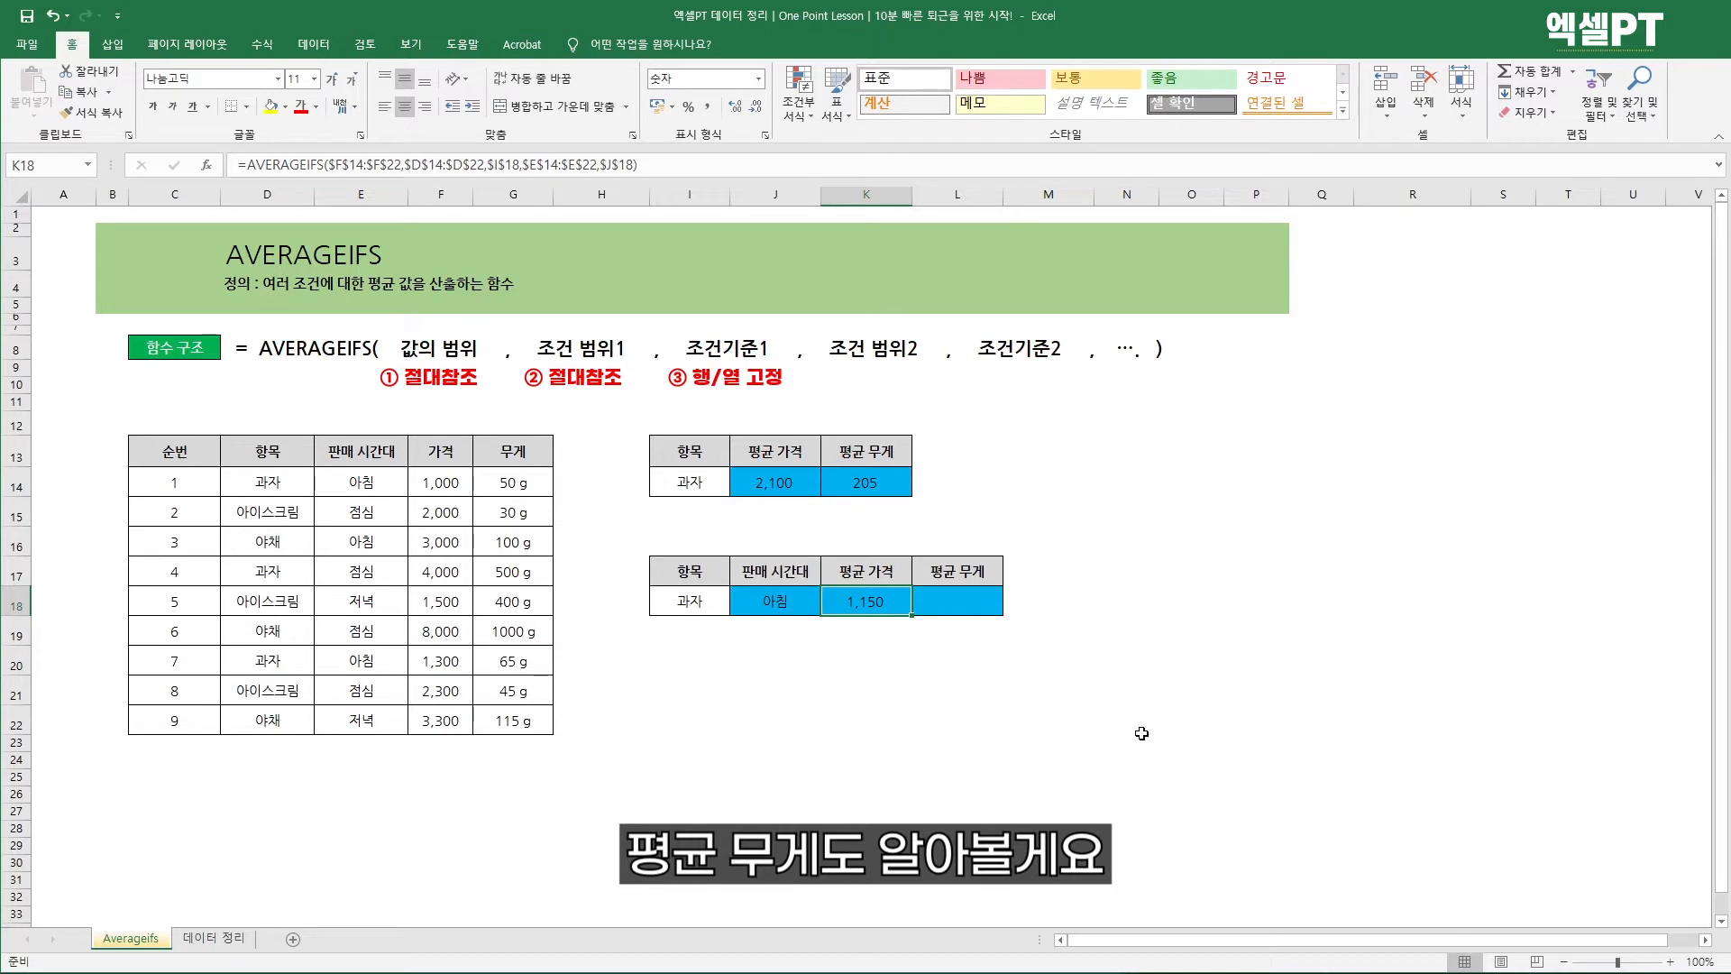
key("ctrl+c")
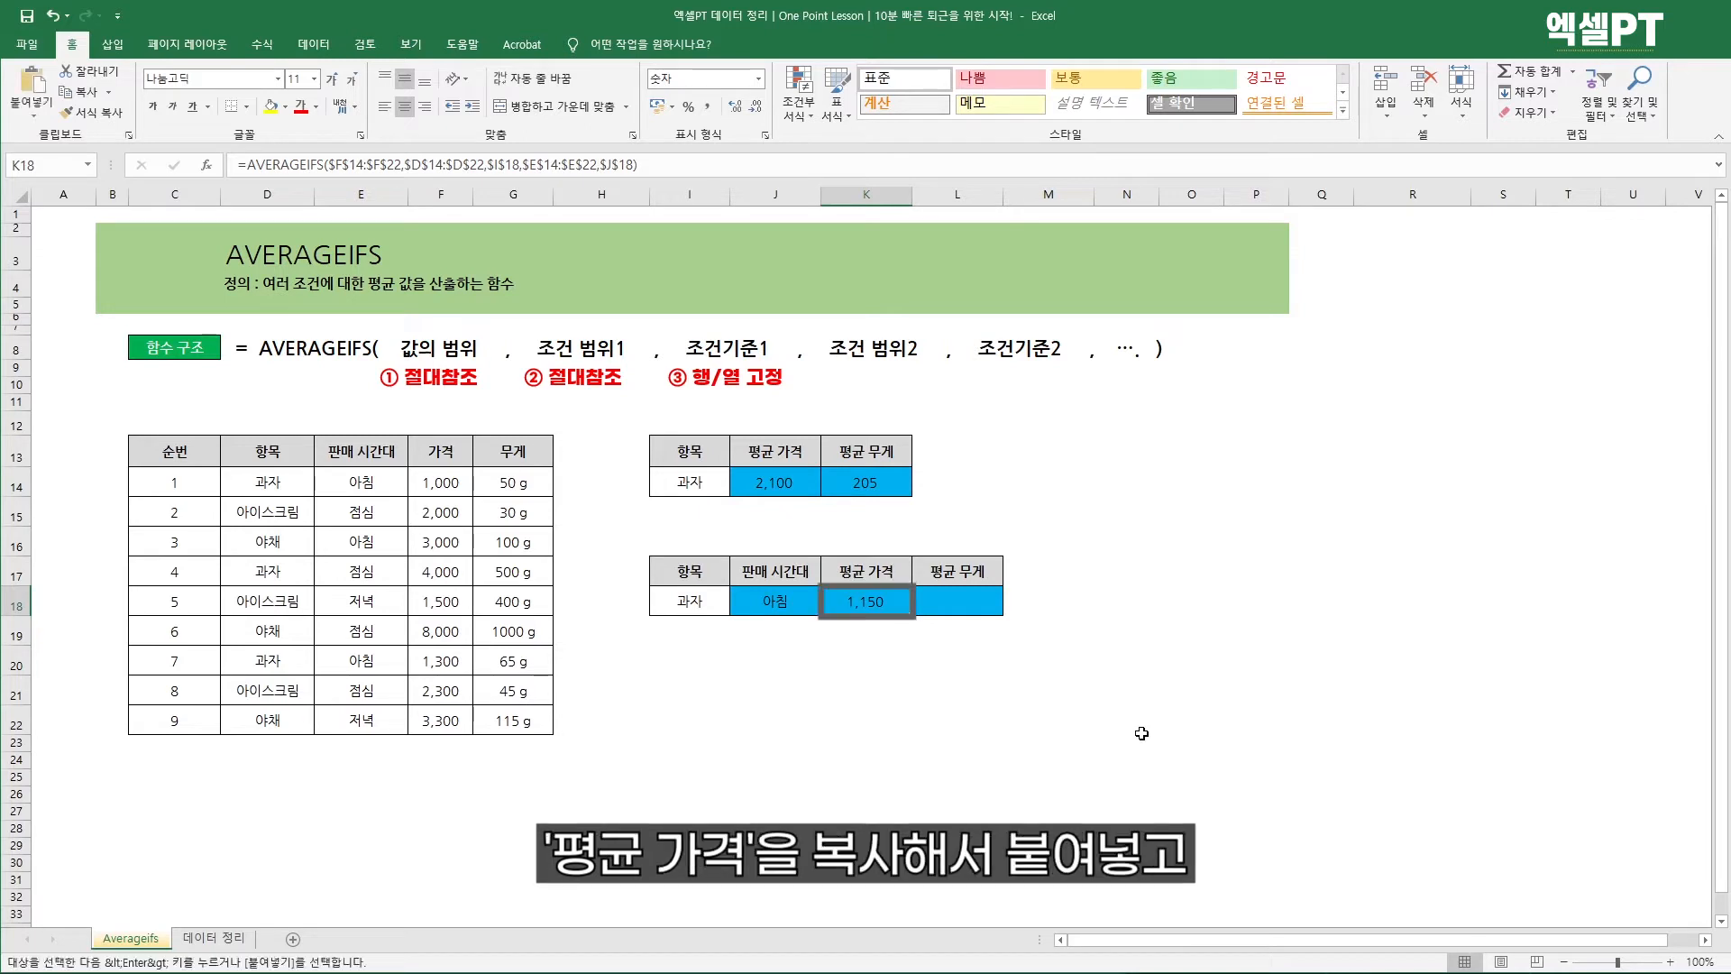
key("Right")
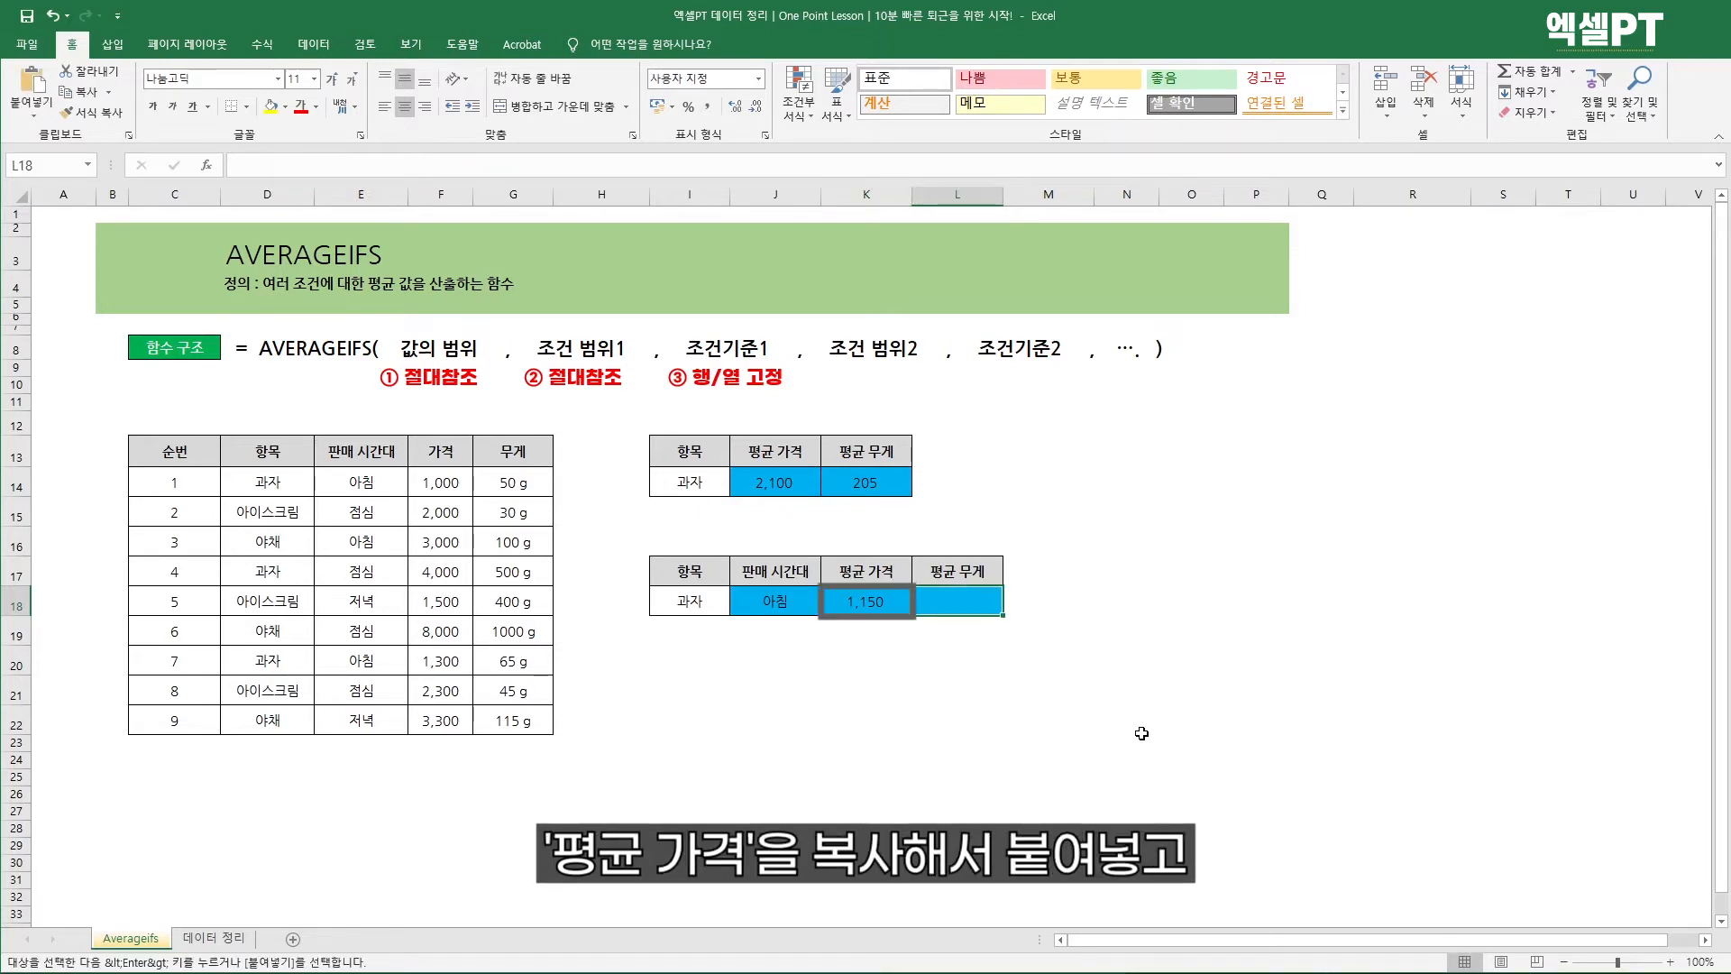
key("ctrl+v")
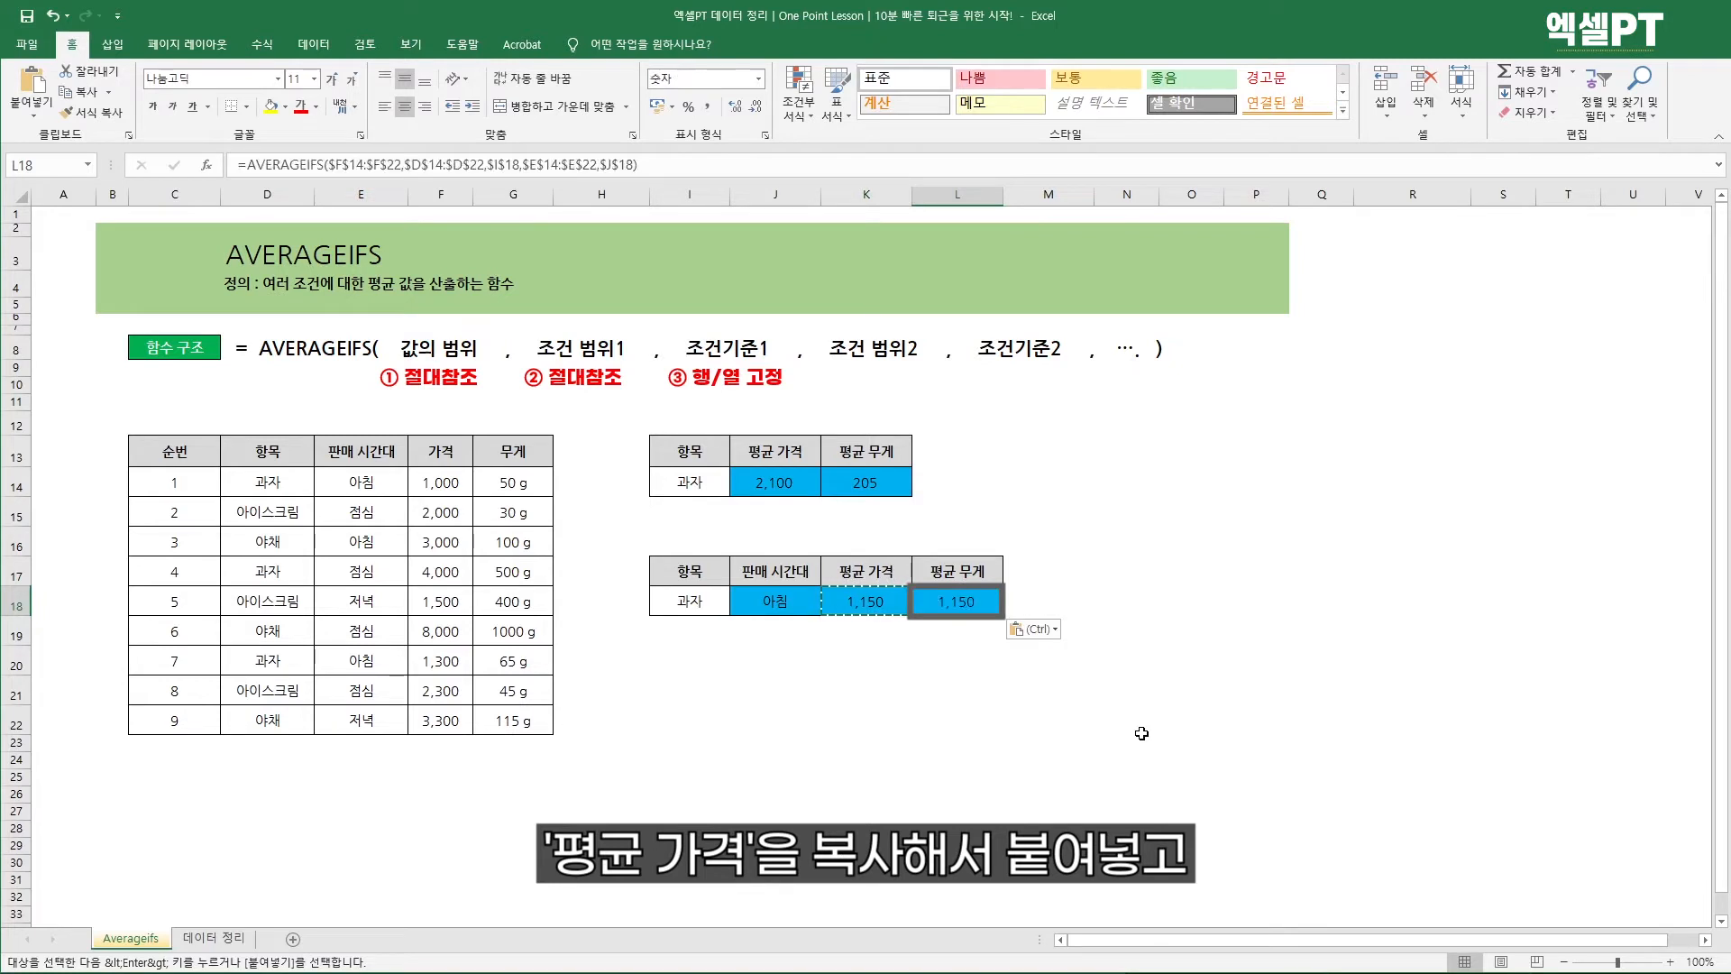
key("F2")
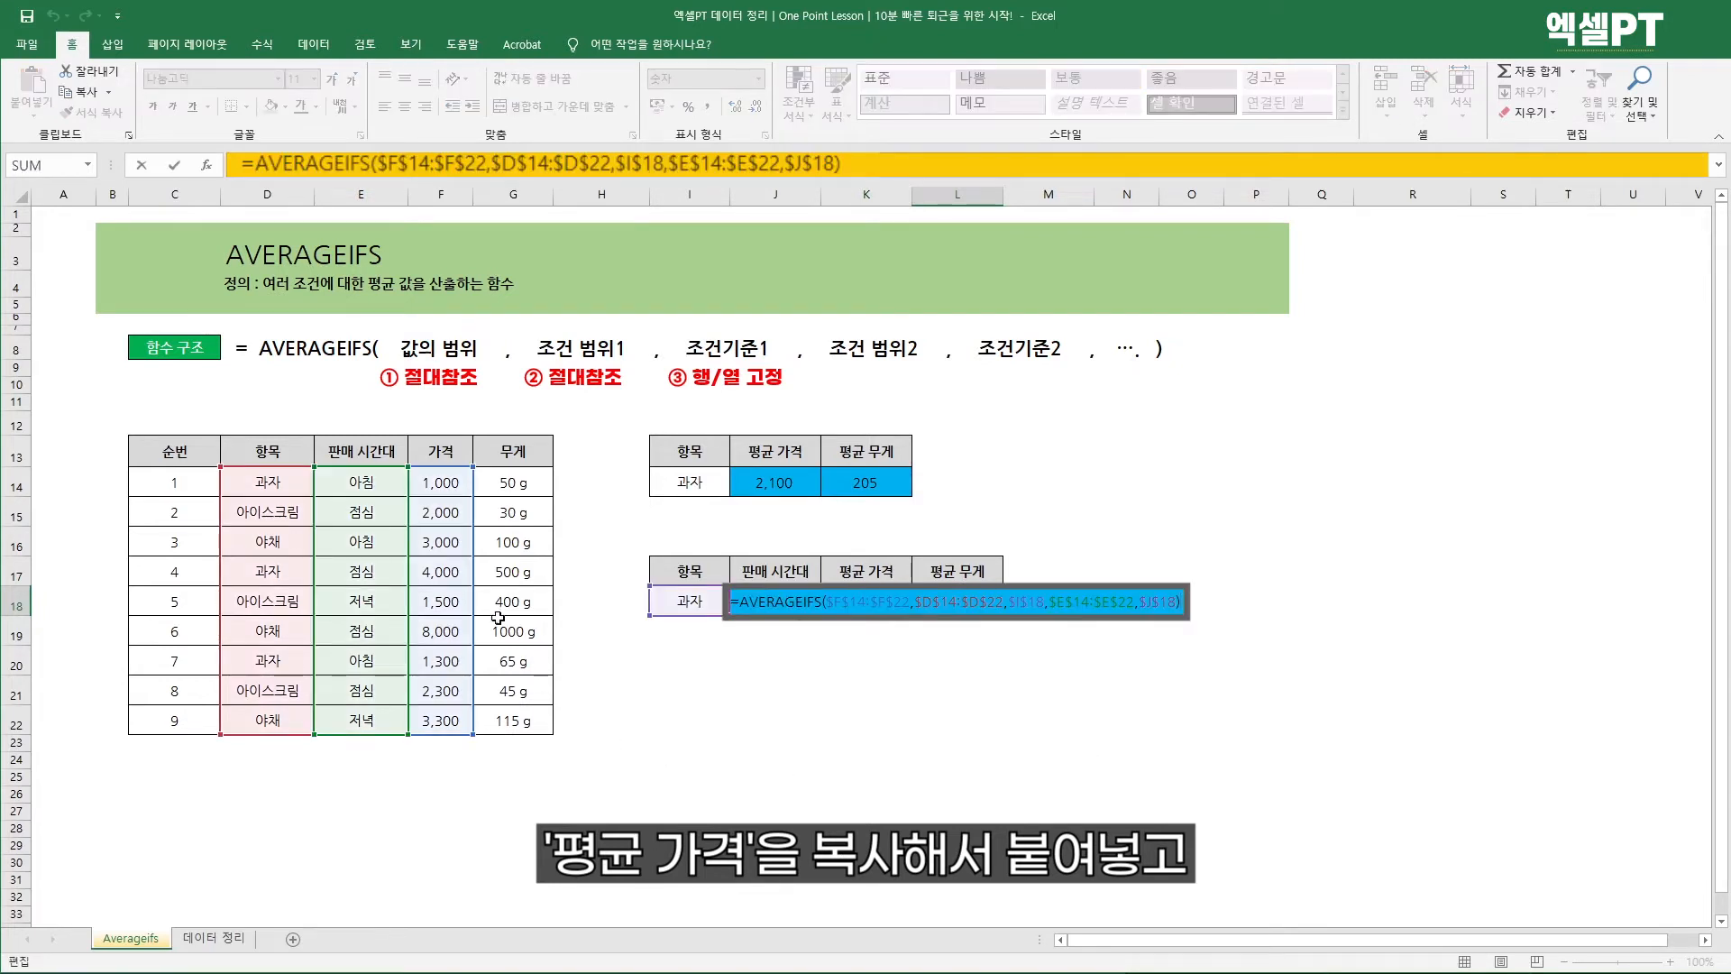
left_click_drag(473, 545, 503, 545)
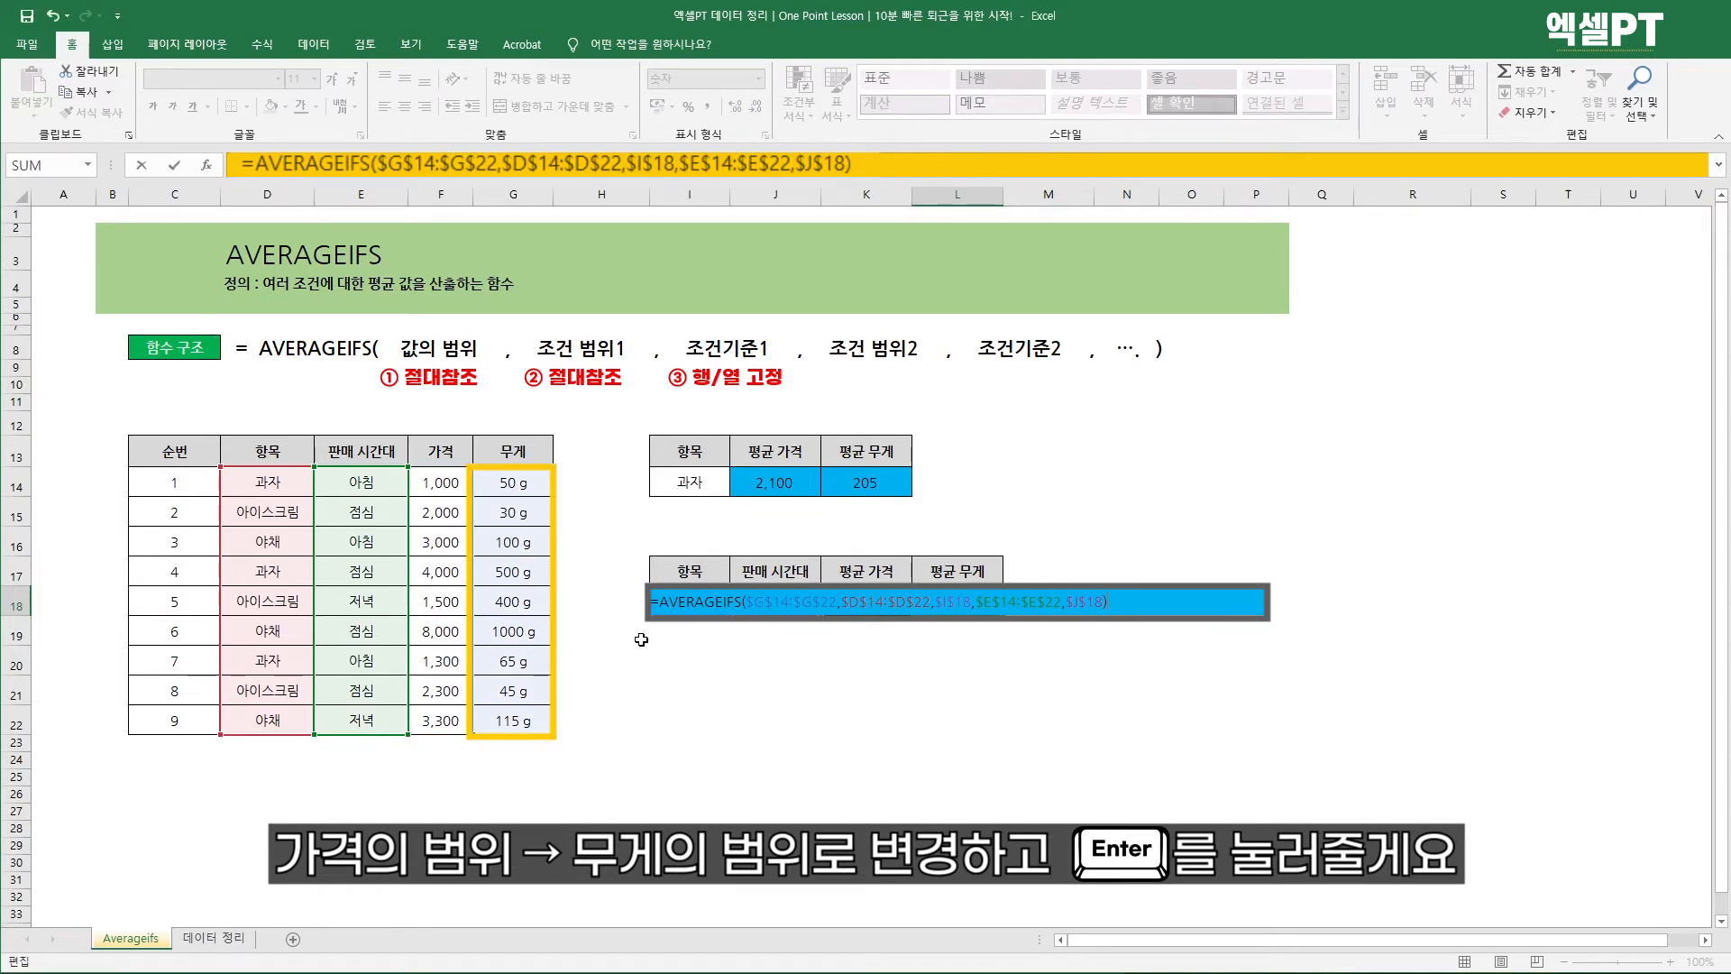
key("Return")
Check the average weight in L18 against the average of the 과자 아침 weights in G14 and G20
left_click(903, 682)
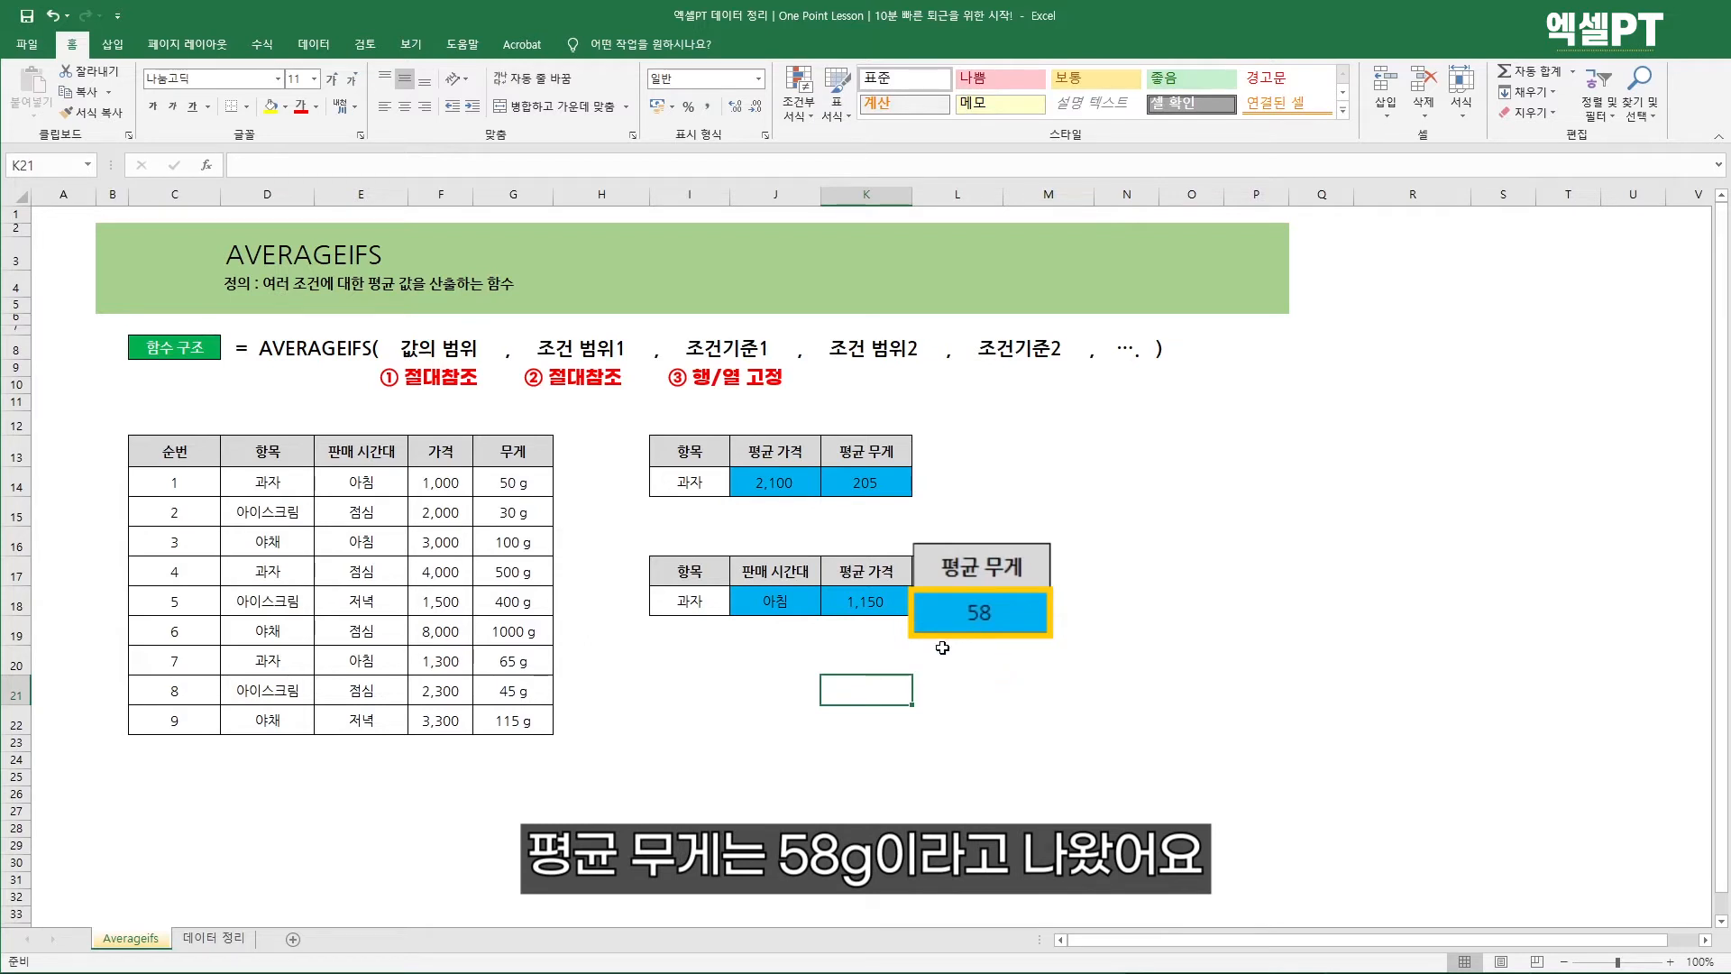
left_click(525, 482)
left_click(528, 662, "ctrl")
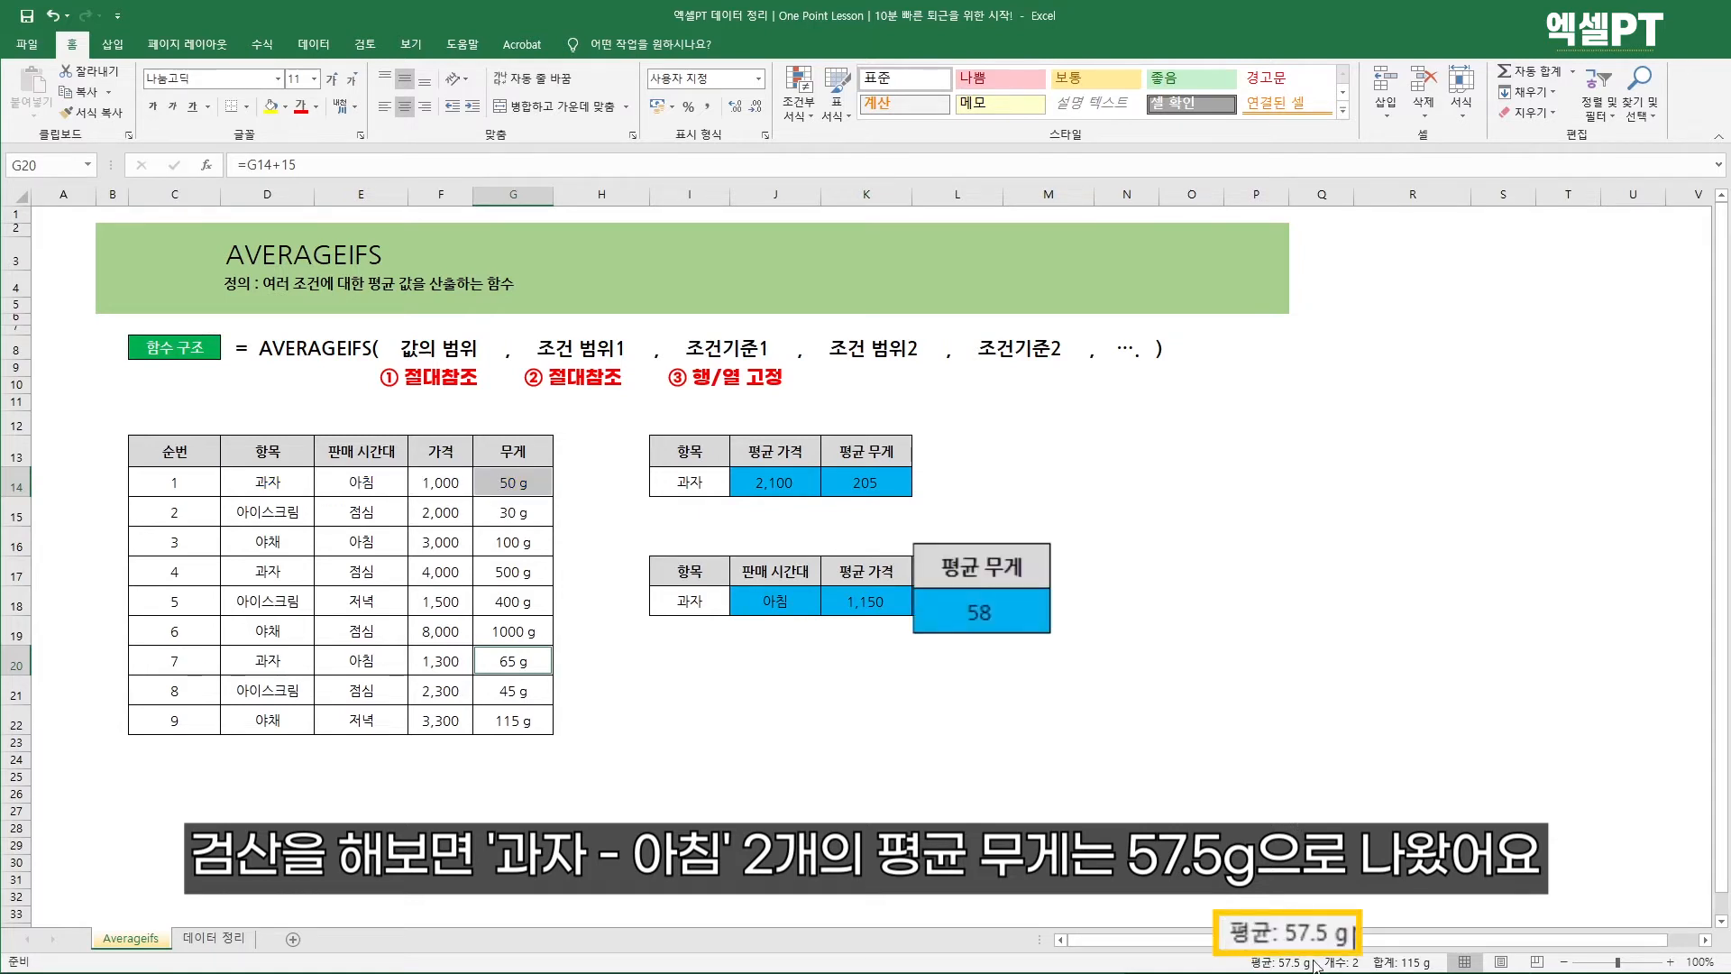
Show the average weight in L18 with one decimal place and compare it again with the average of G14 and G20
left_click(974, 604)
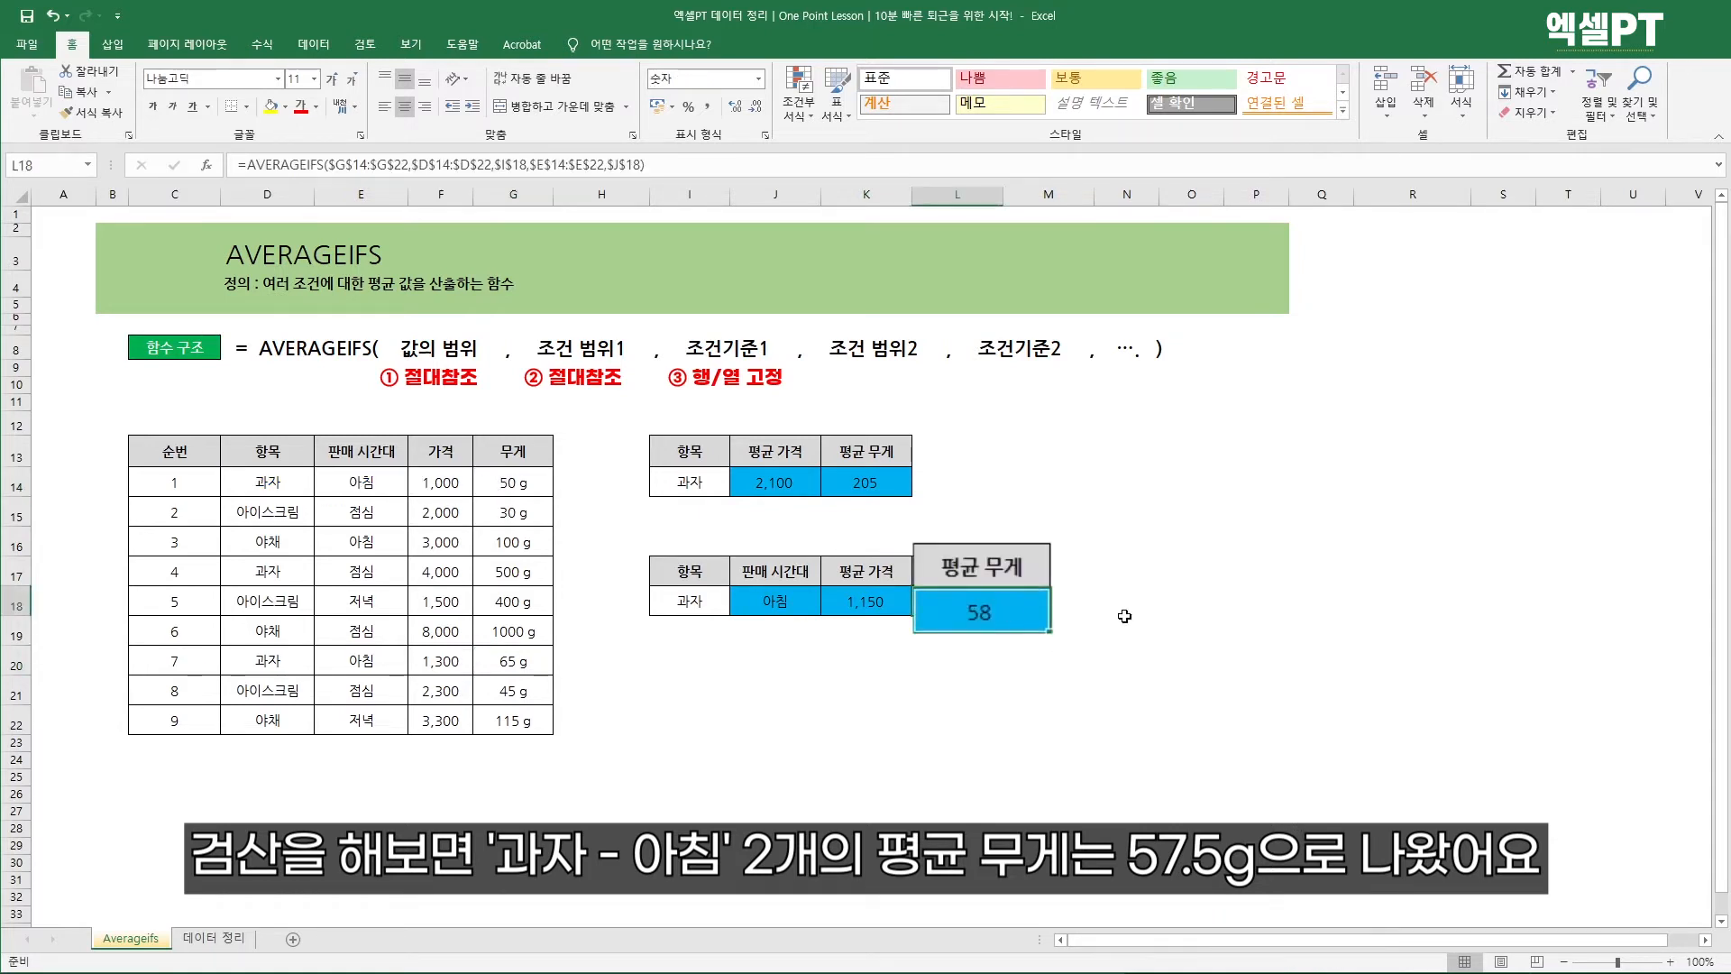
left_click(763, 105)
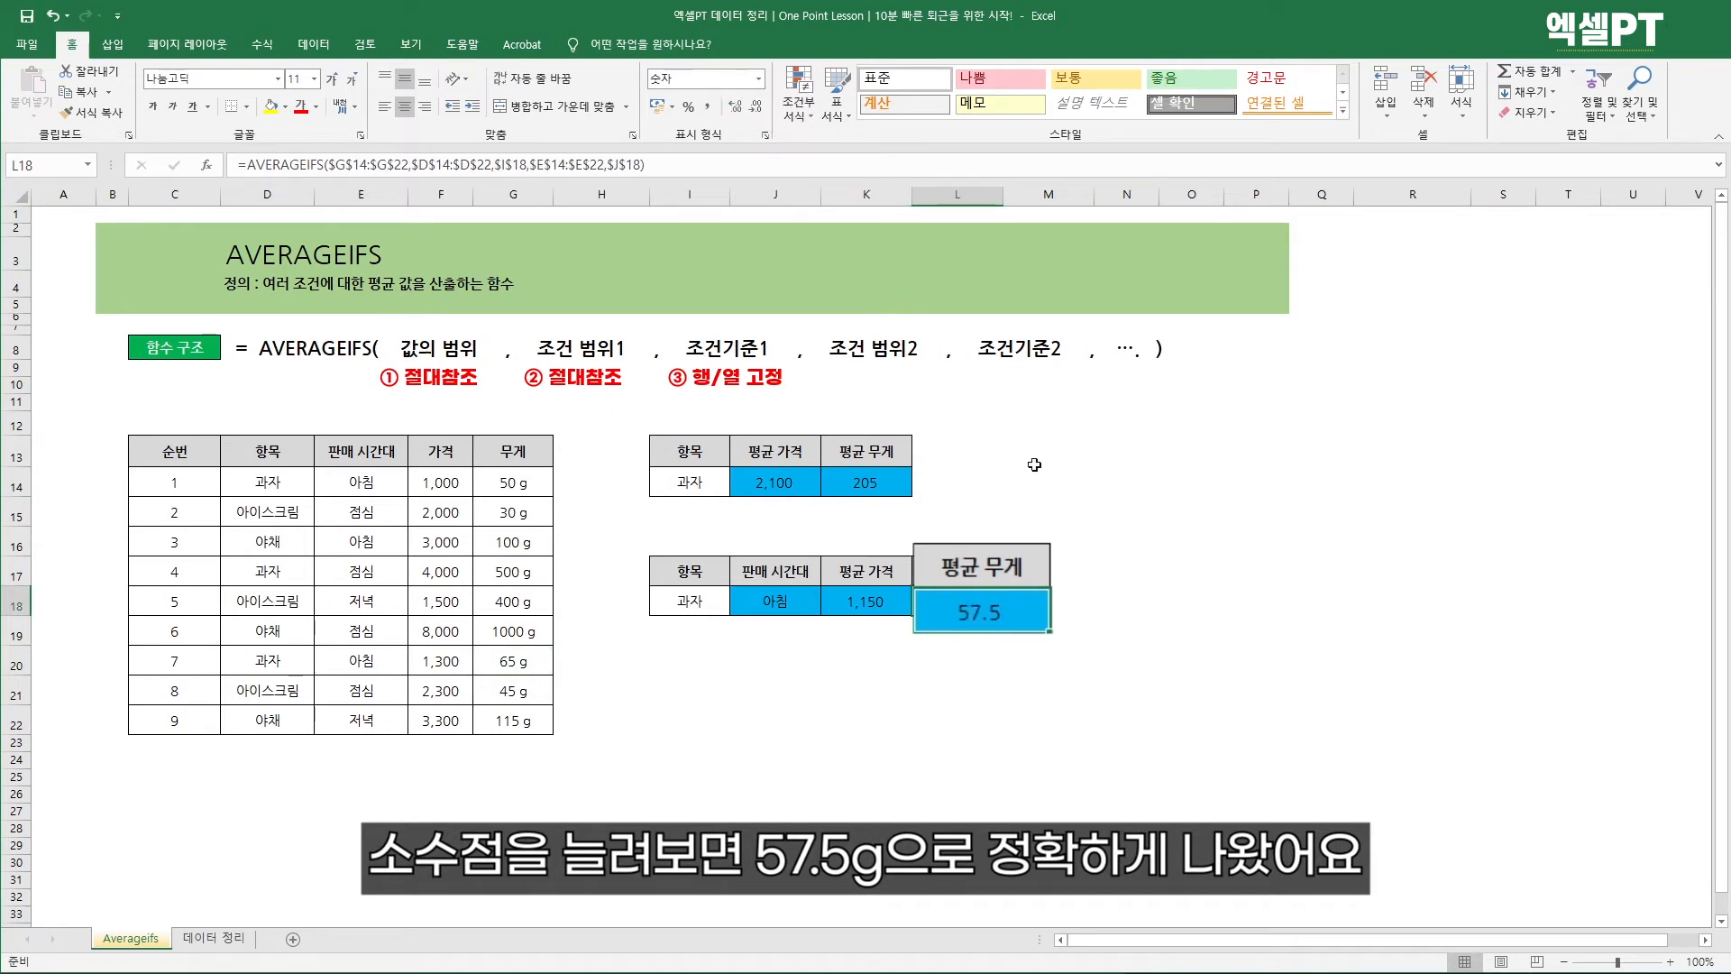
left_click(522, 483)
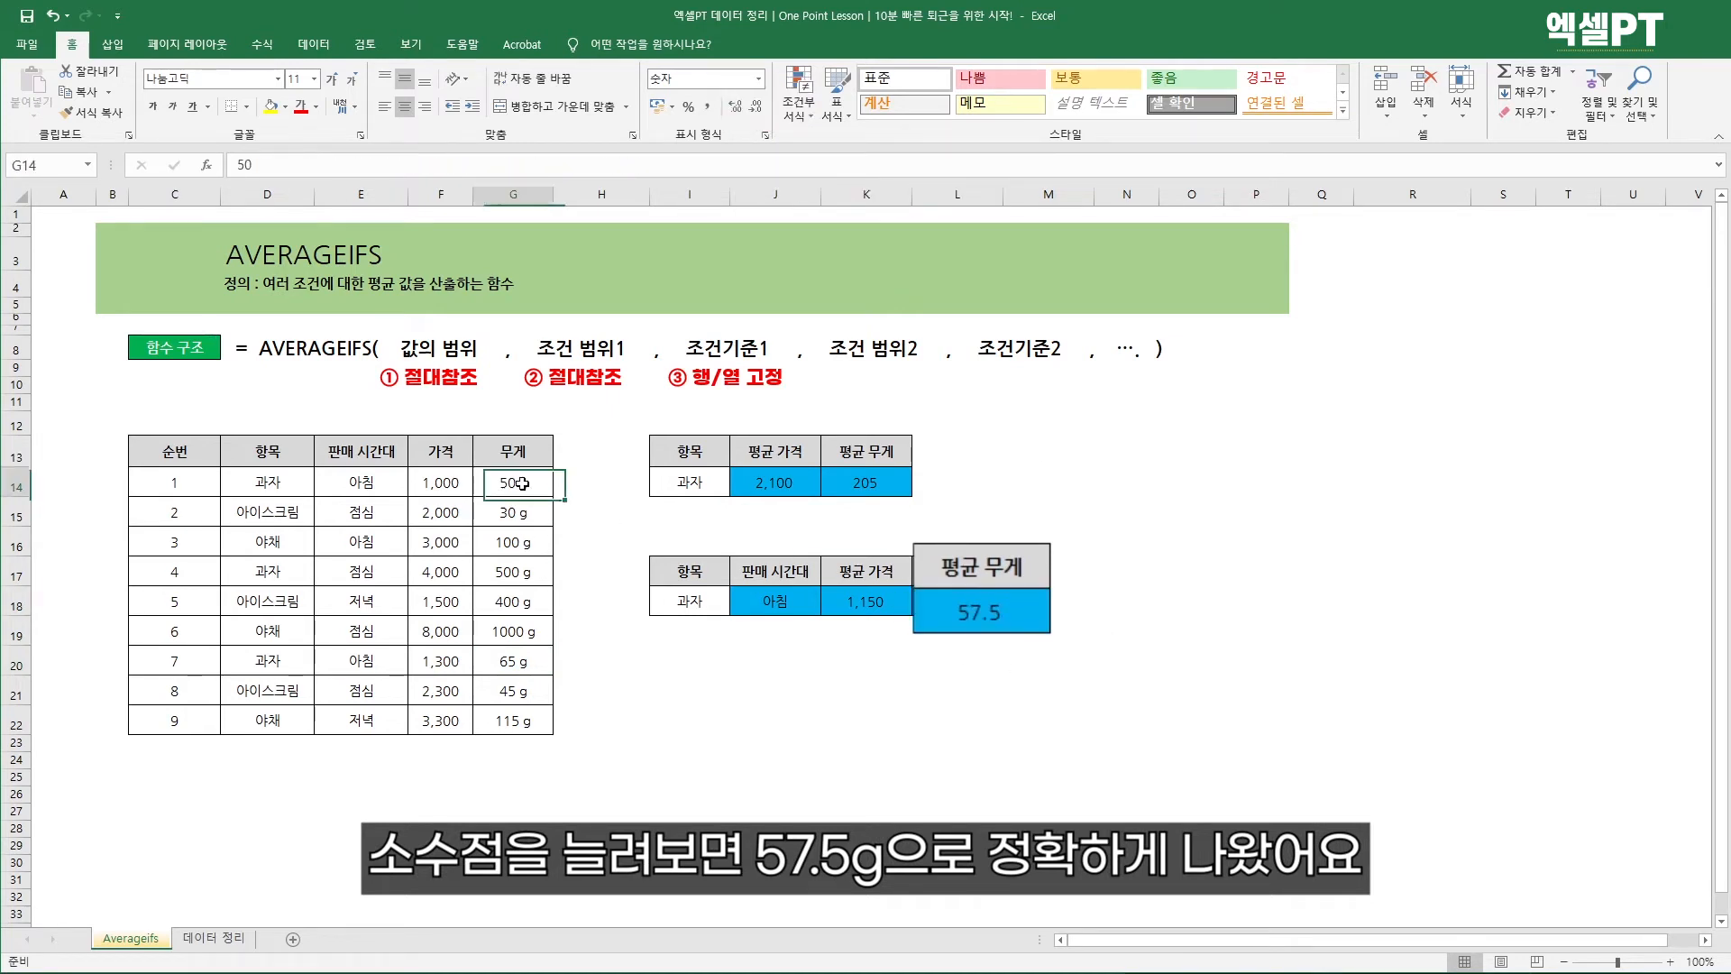
left_click(520, 659, "ctrl")
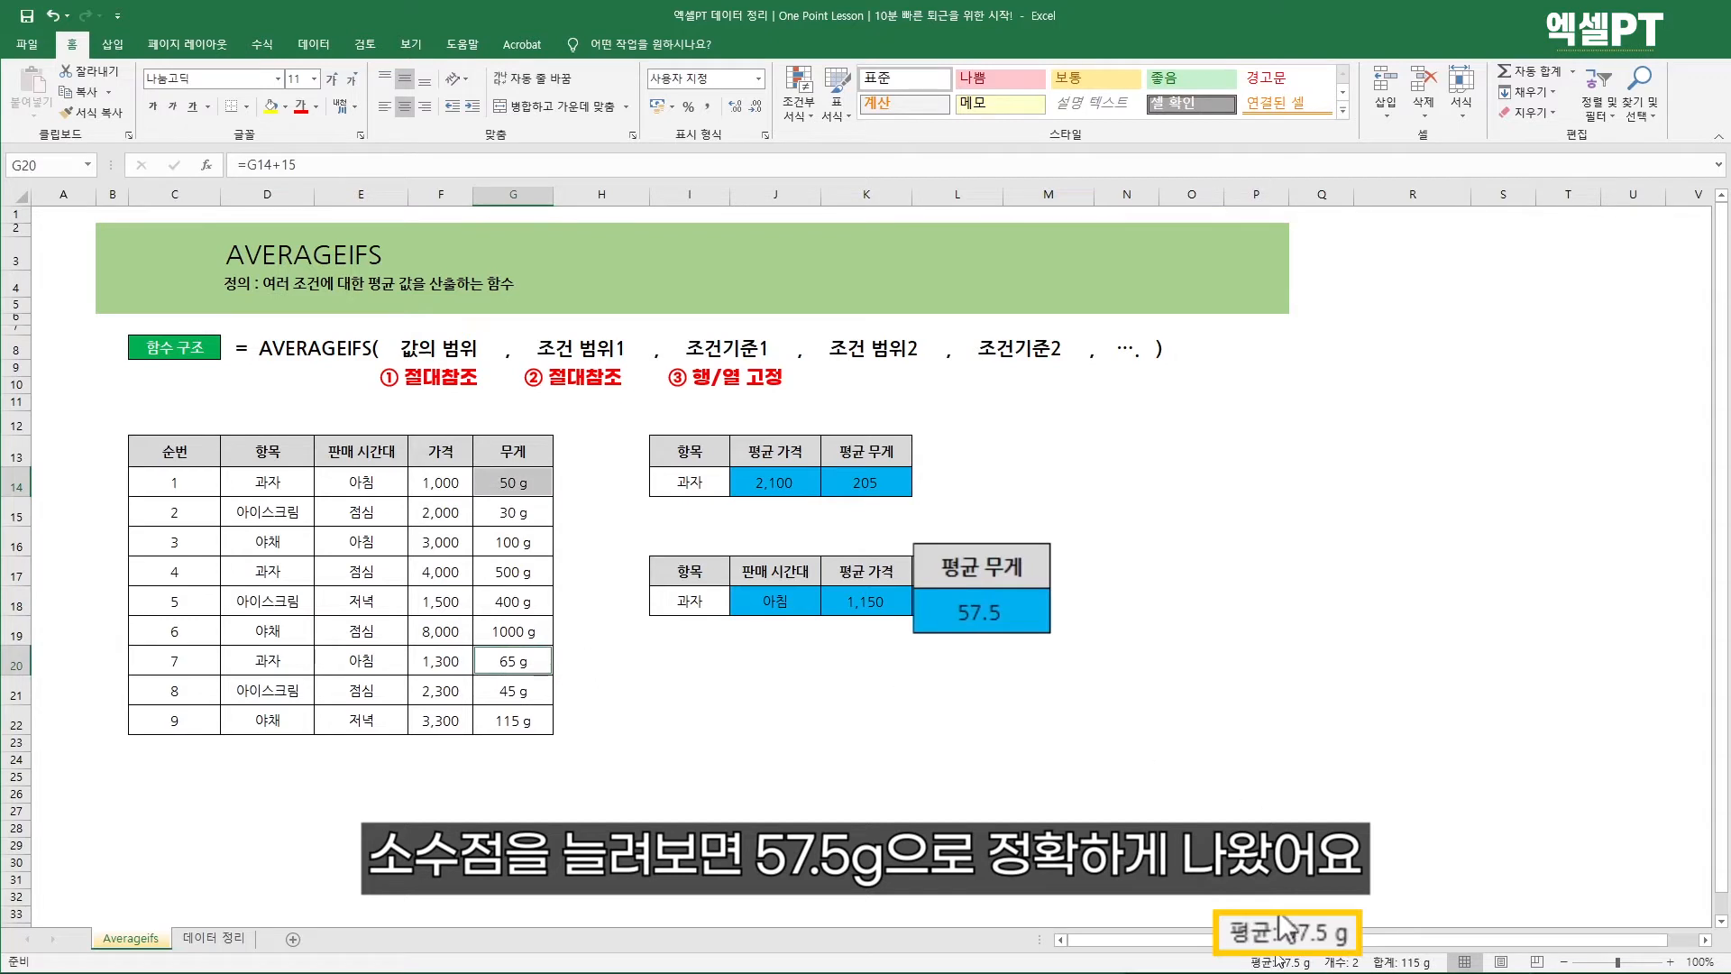
left_click(924, 688)
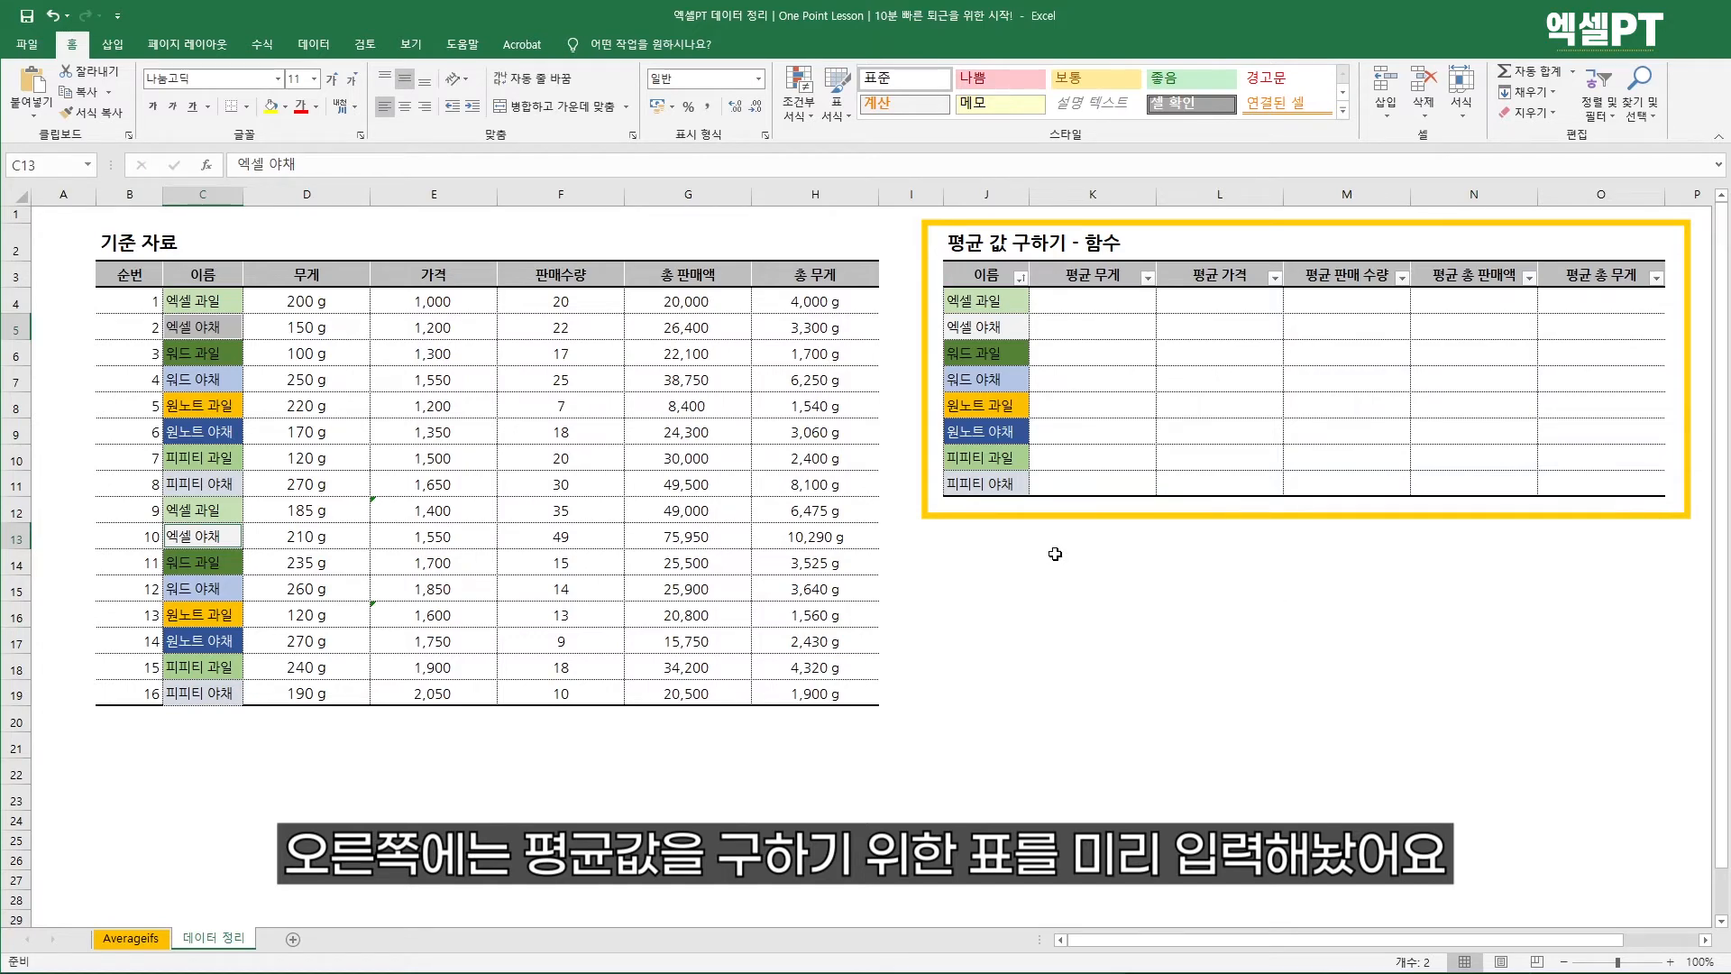
Compare the repeated 엑셀 과일 and 원노트 과일 entries in the 이름 column of the 기준 자료 table
left_click(235, 244)
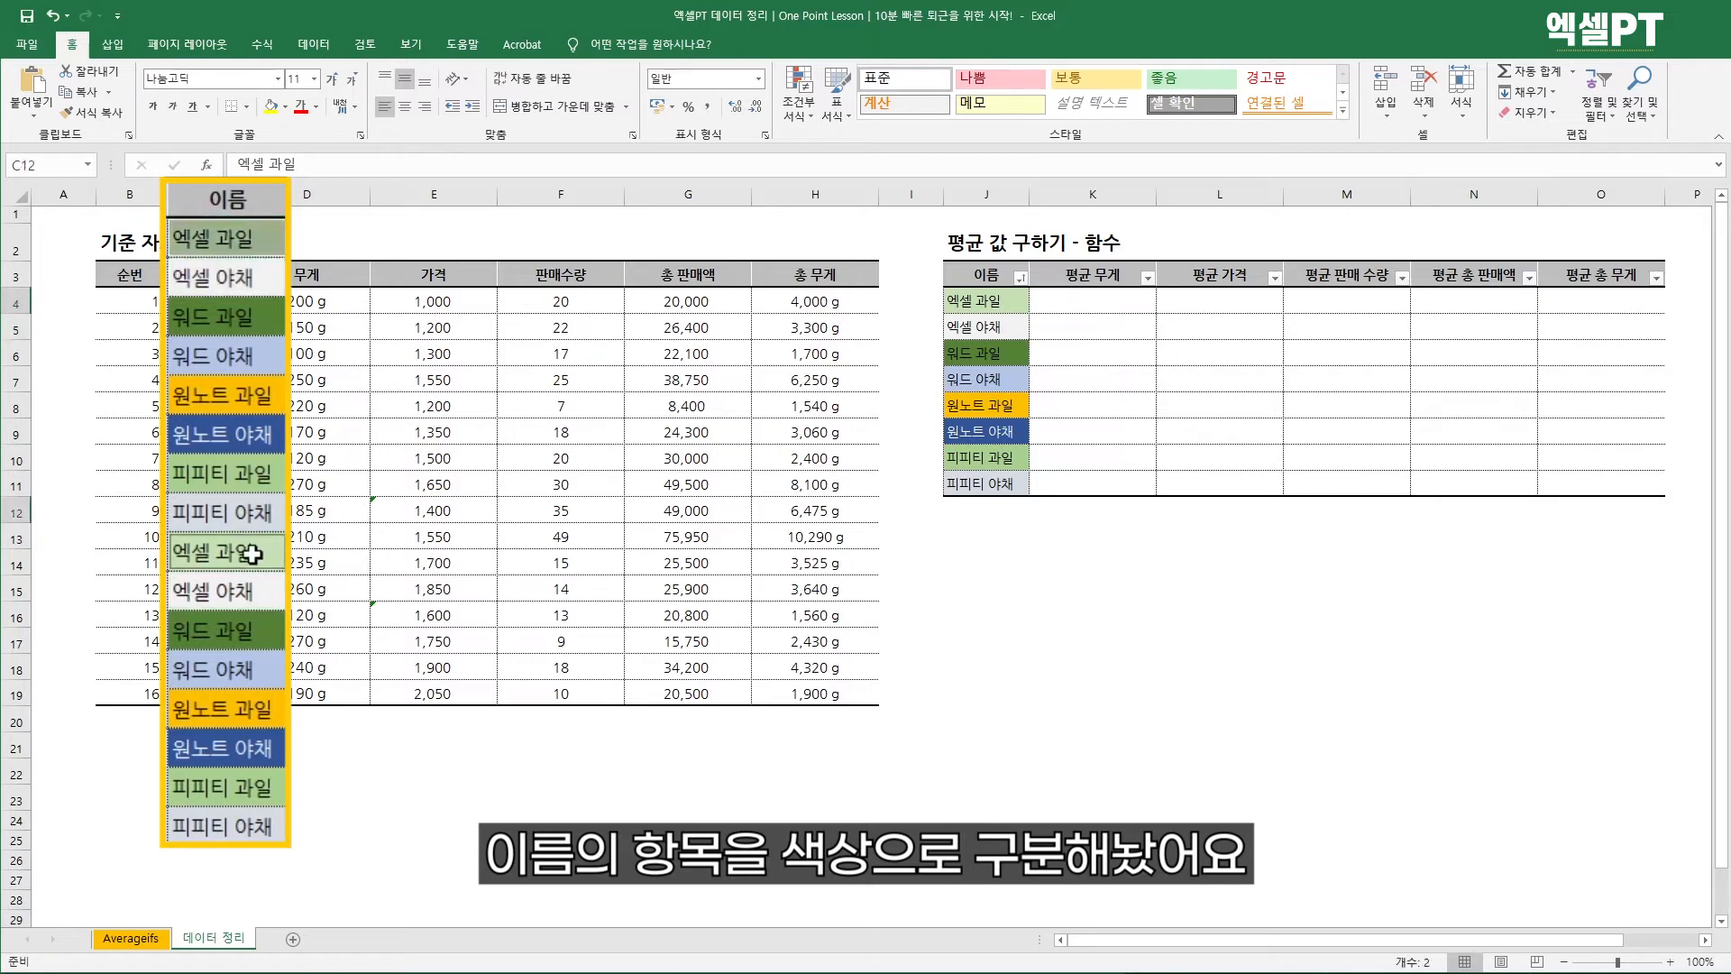
left_click(249, 397)
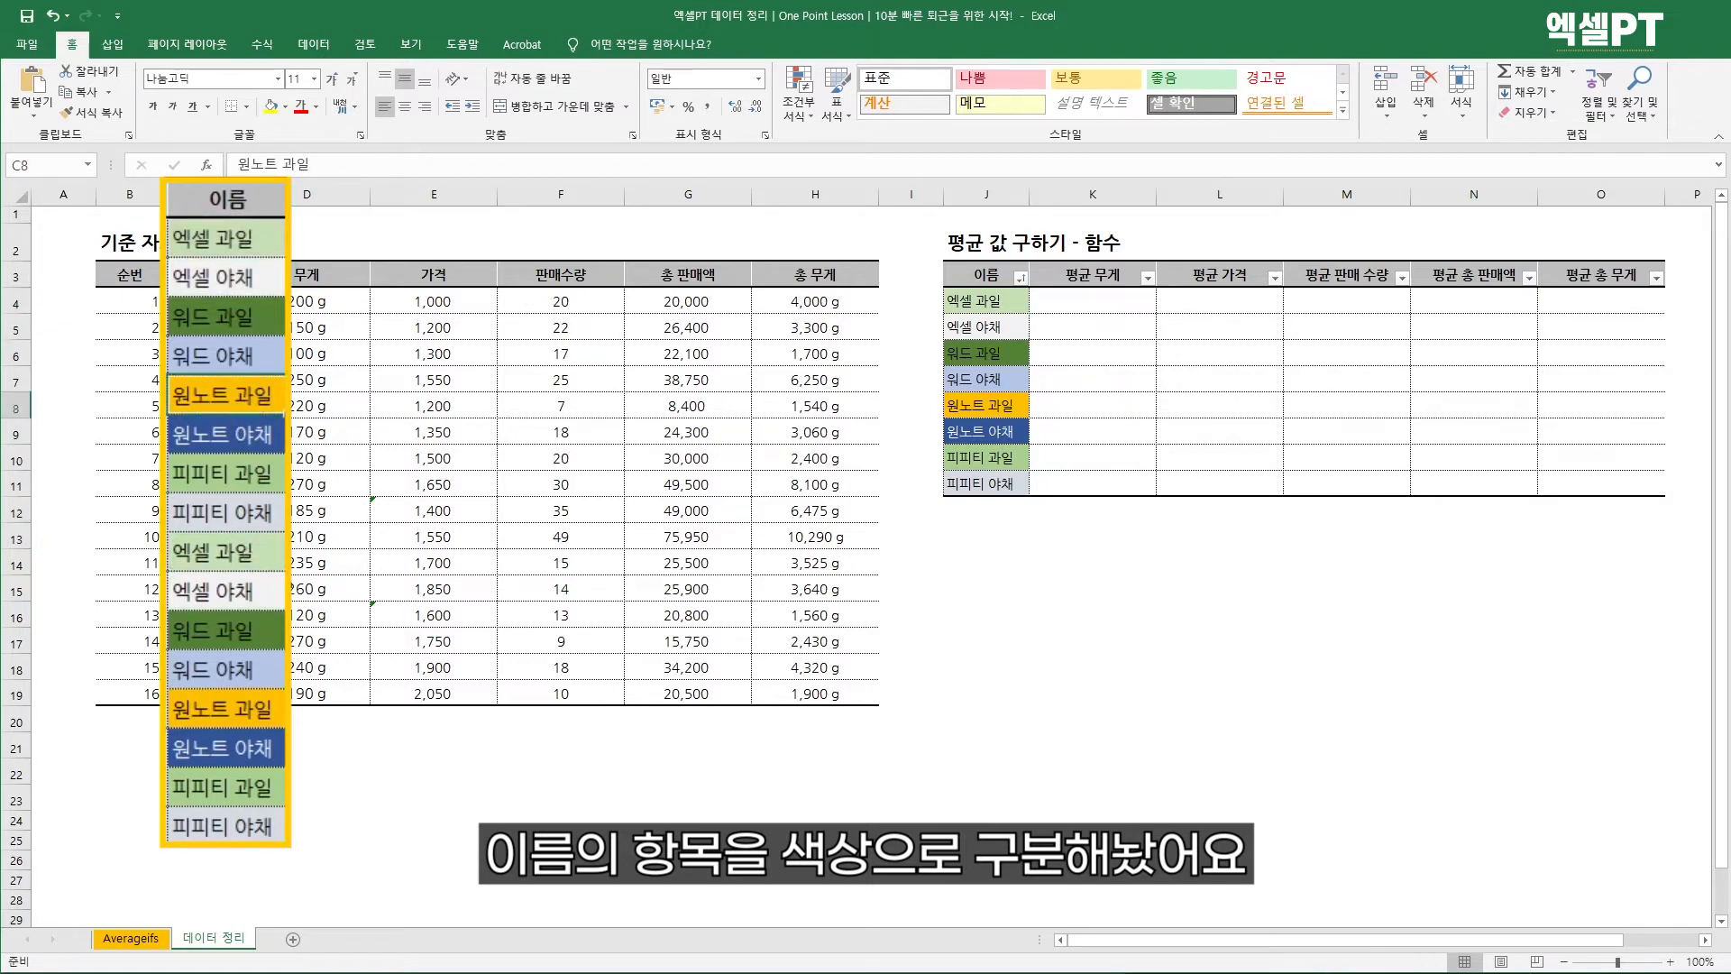
left_click(249, 709, "ctrl")
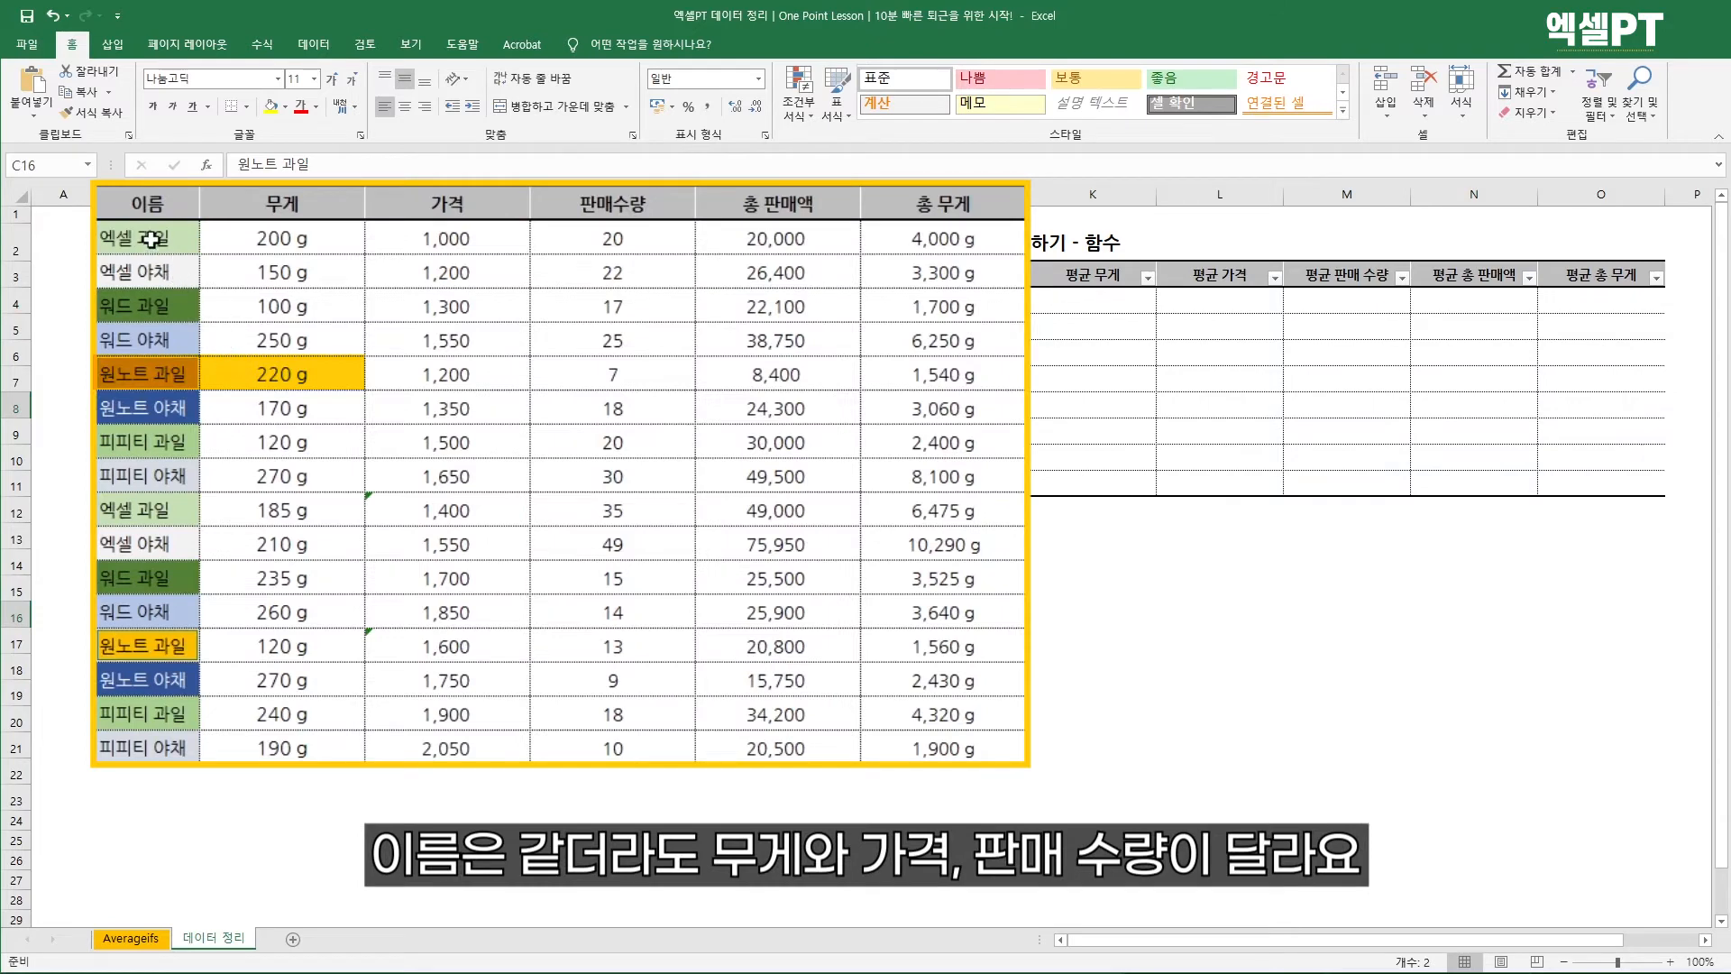
Compare the weight, price, sales quantity, total sales and total weight of the two 원노트 과일 rows, 8 and 16
left_click(162, 374)
left_click(230, 375)
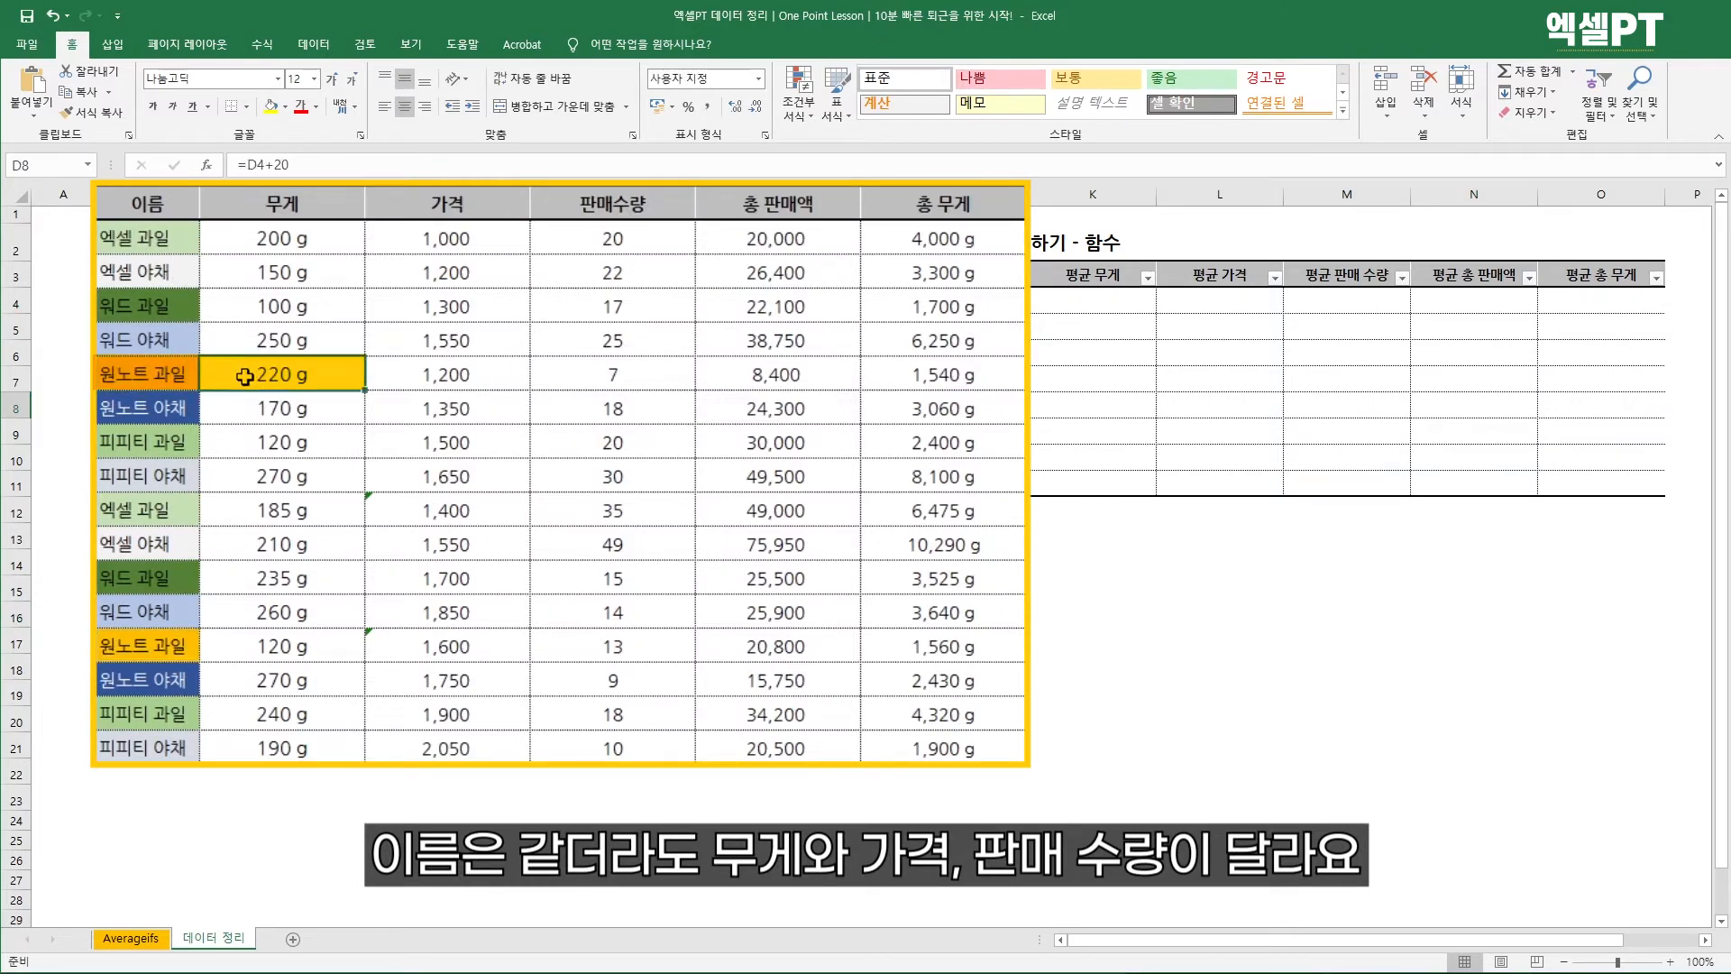
left_click(287, 642, "ctrl")
left_click(426, 386, "ctrl")
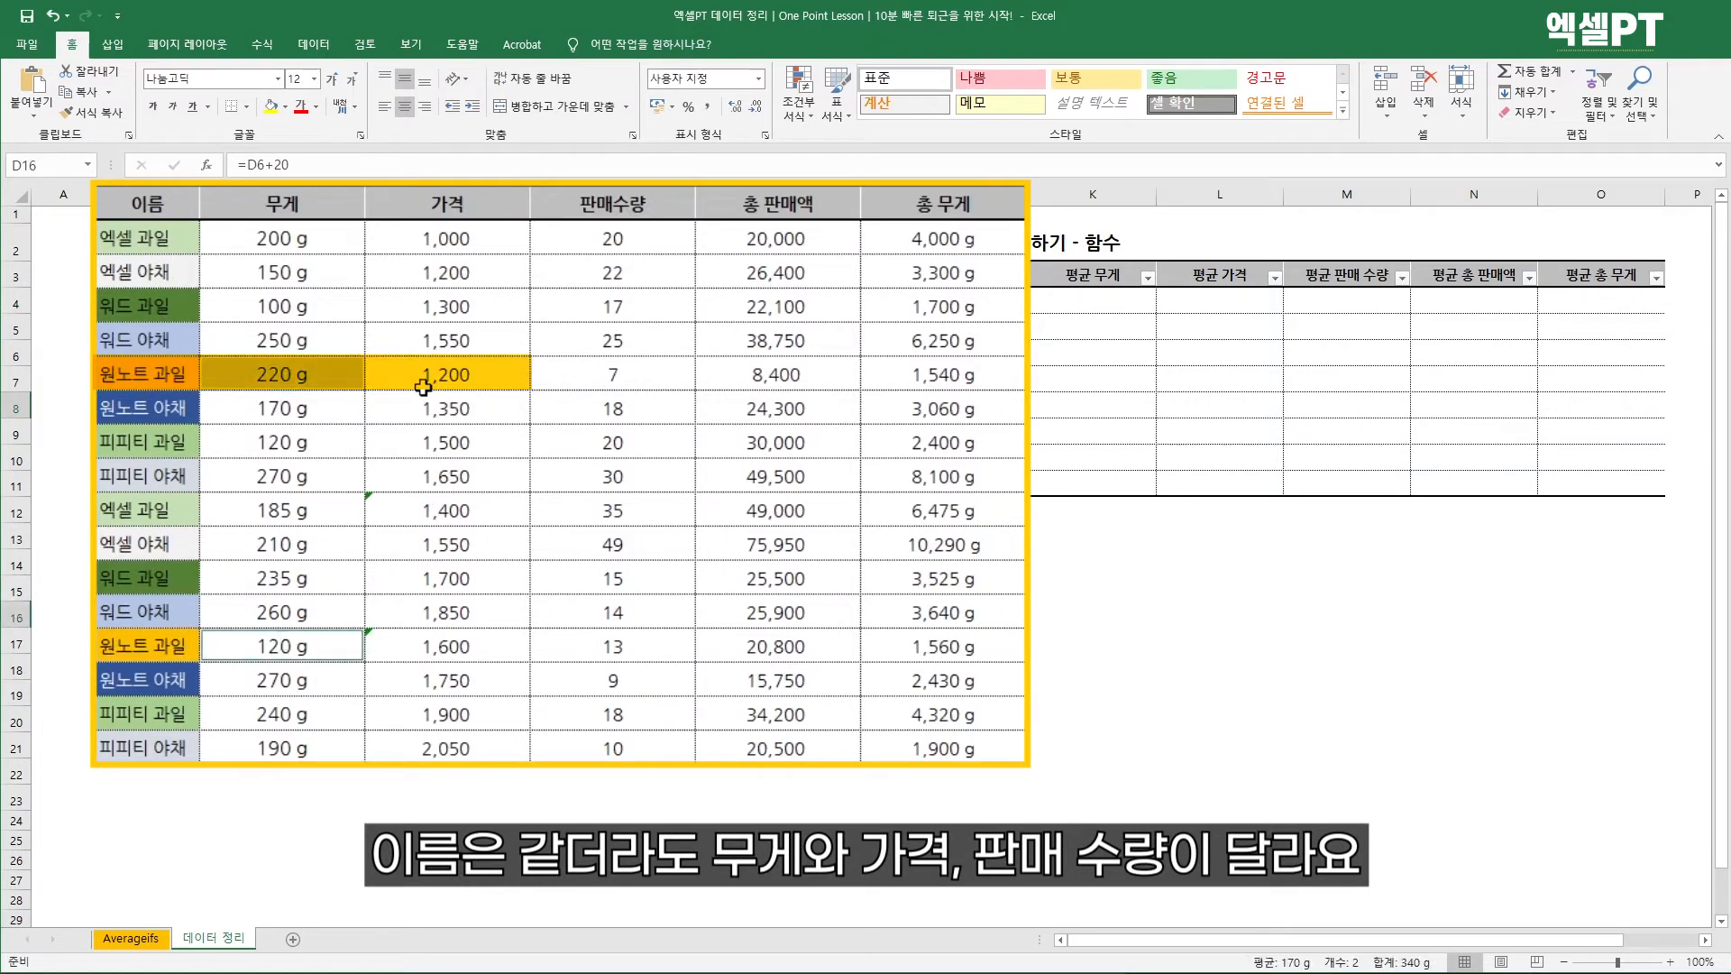
left_click(460, 648, "ctrl")
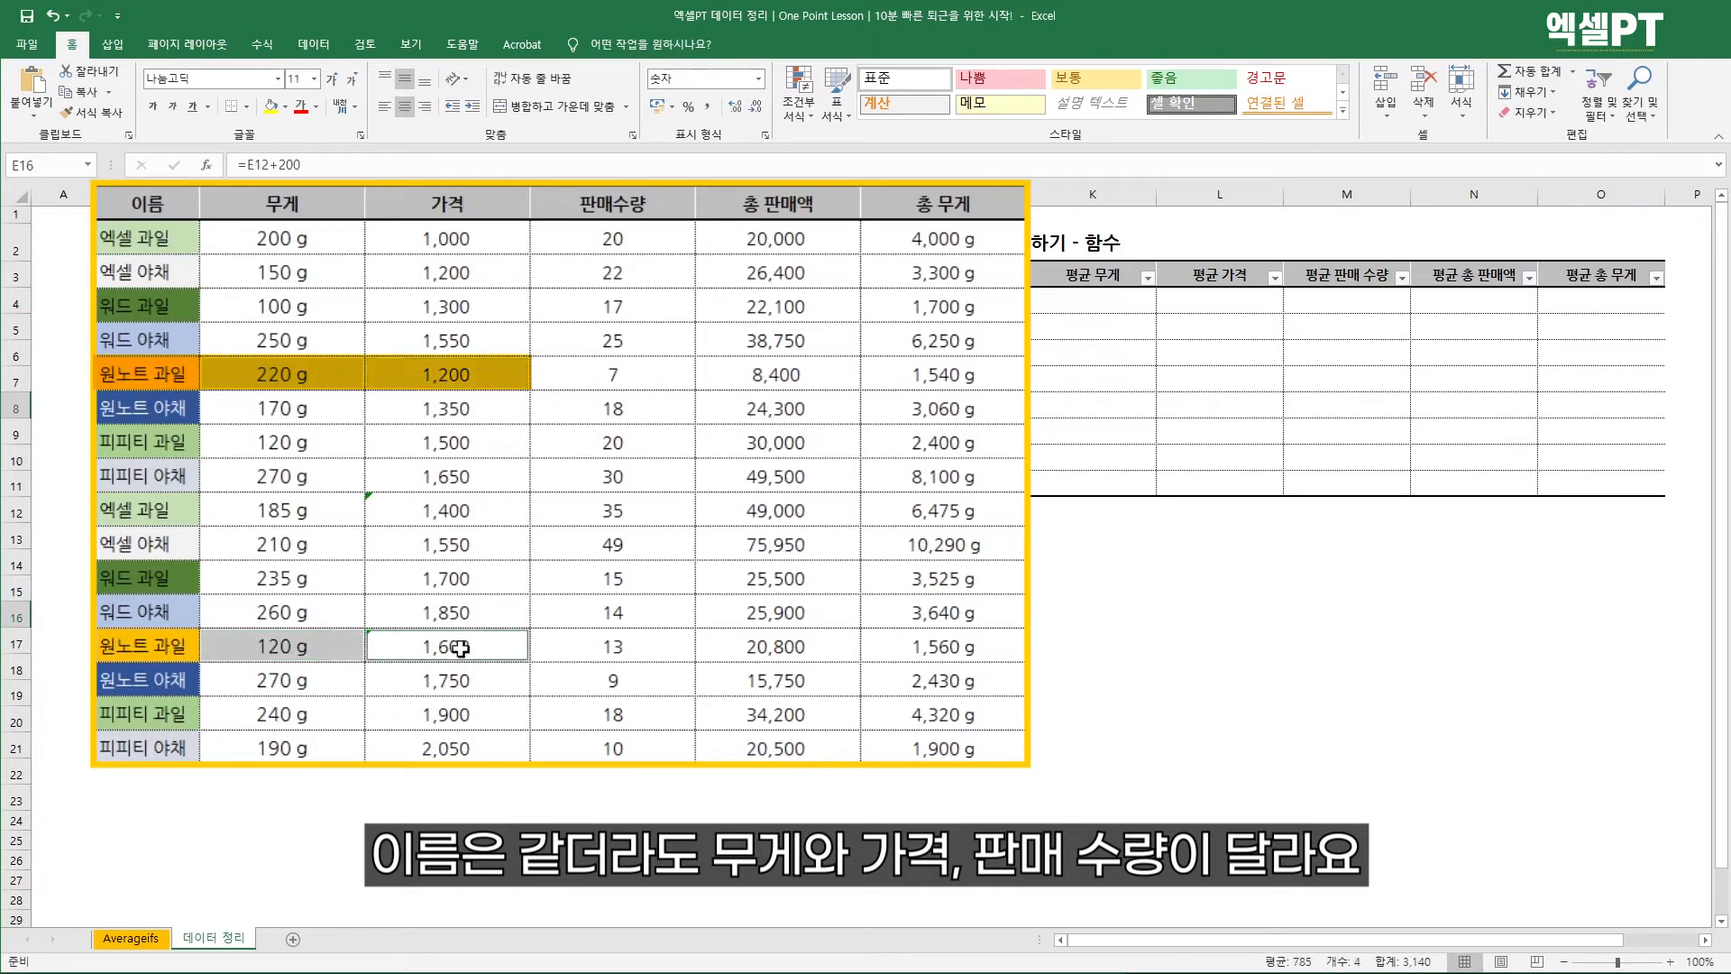
left_click(636, 377, "ctrl")
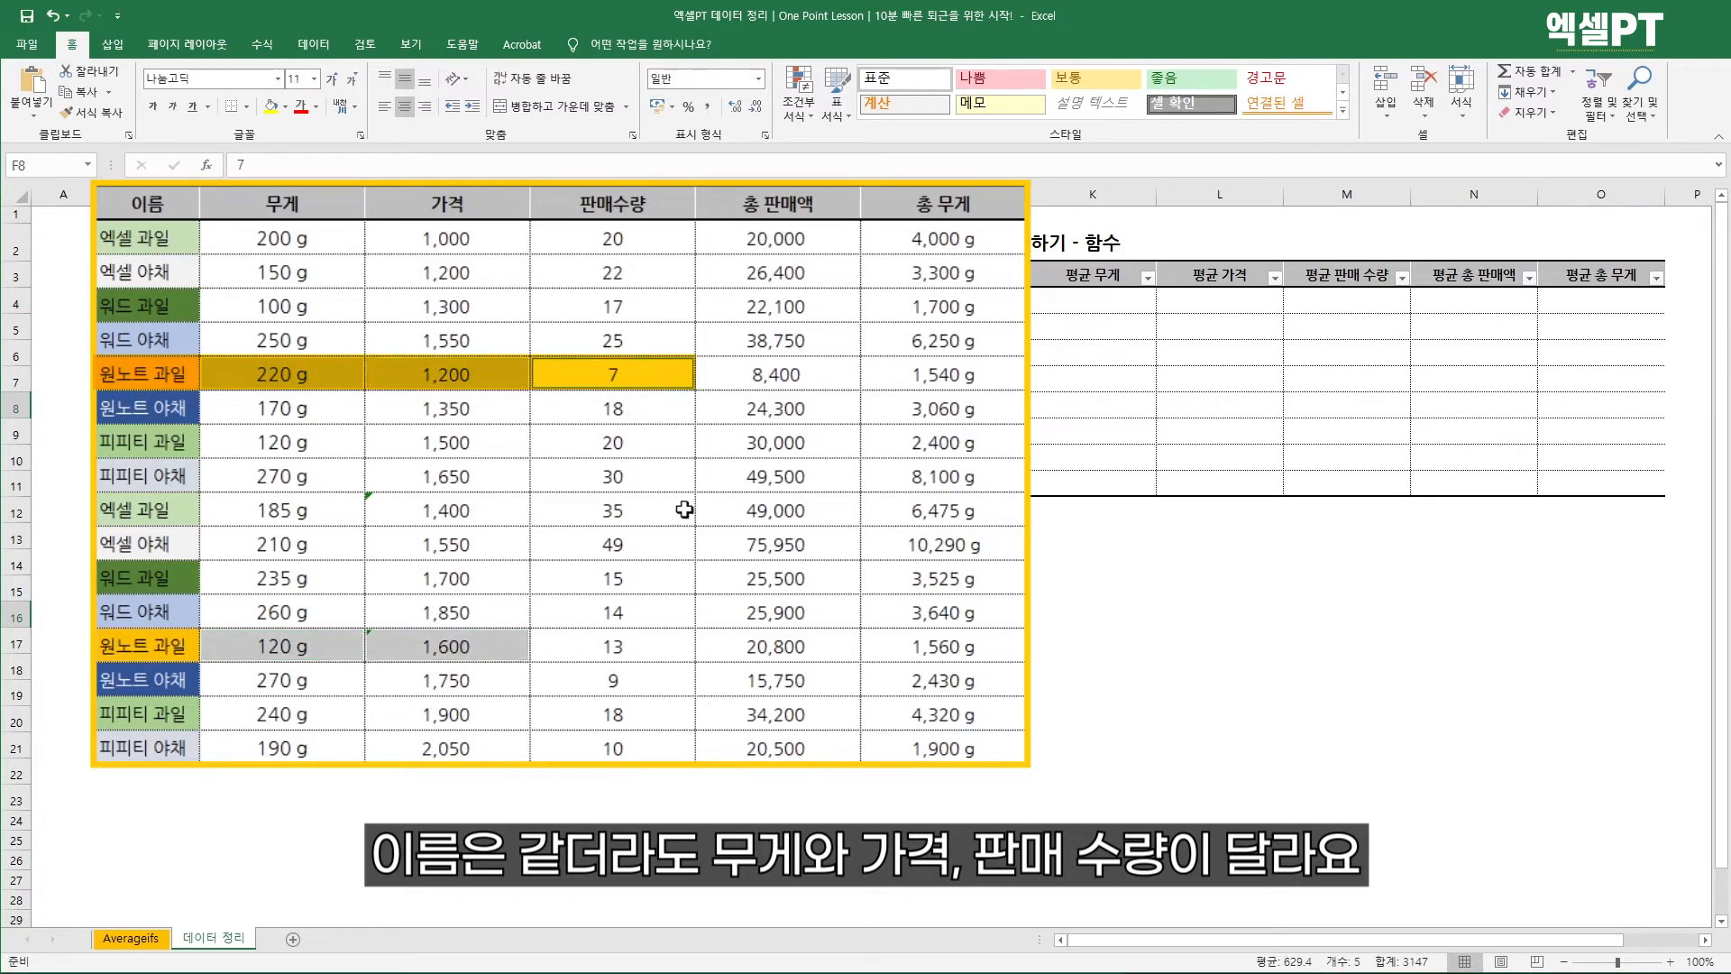
left_click(645, 643, "ctrl")
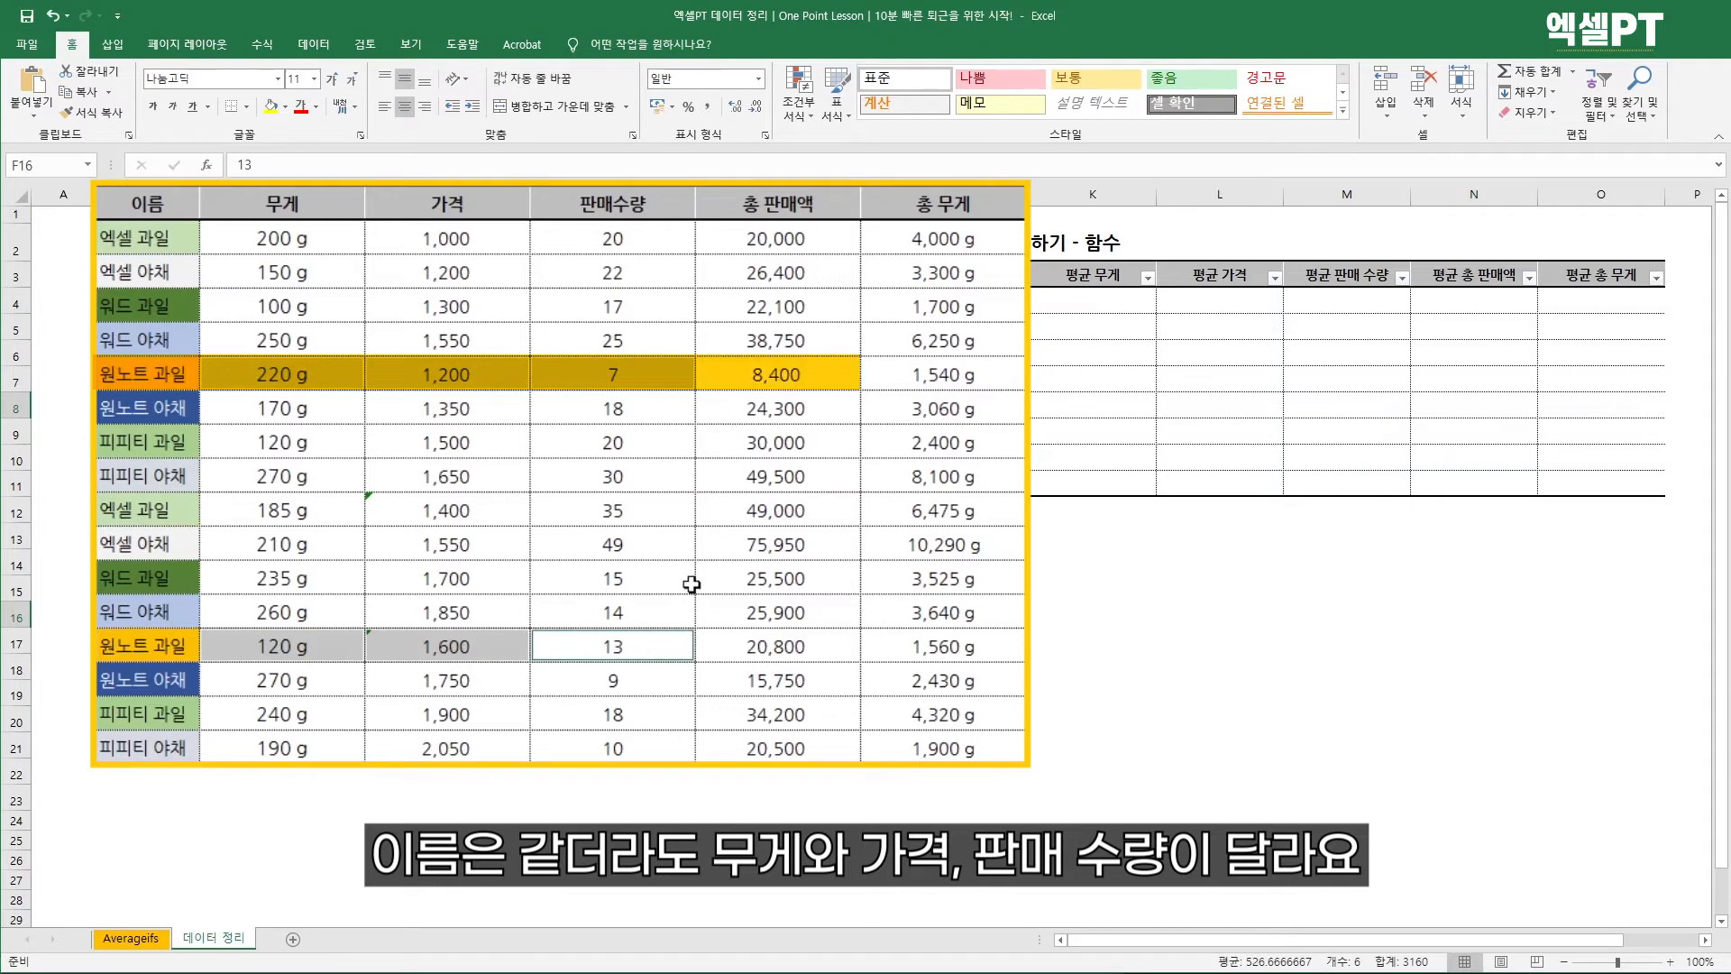
left_click(783, 375, "ctrl")
left_click(798, 641, "ctrl")
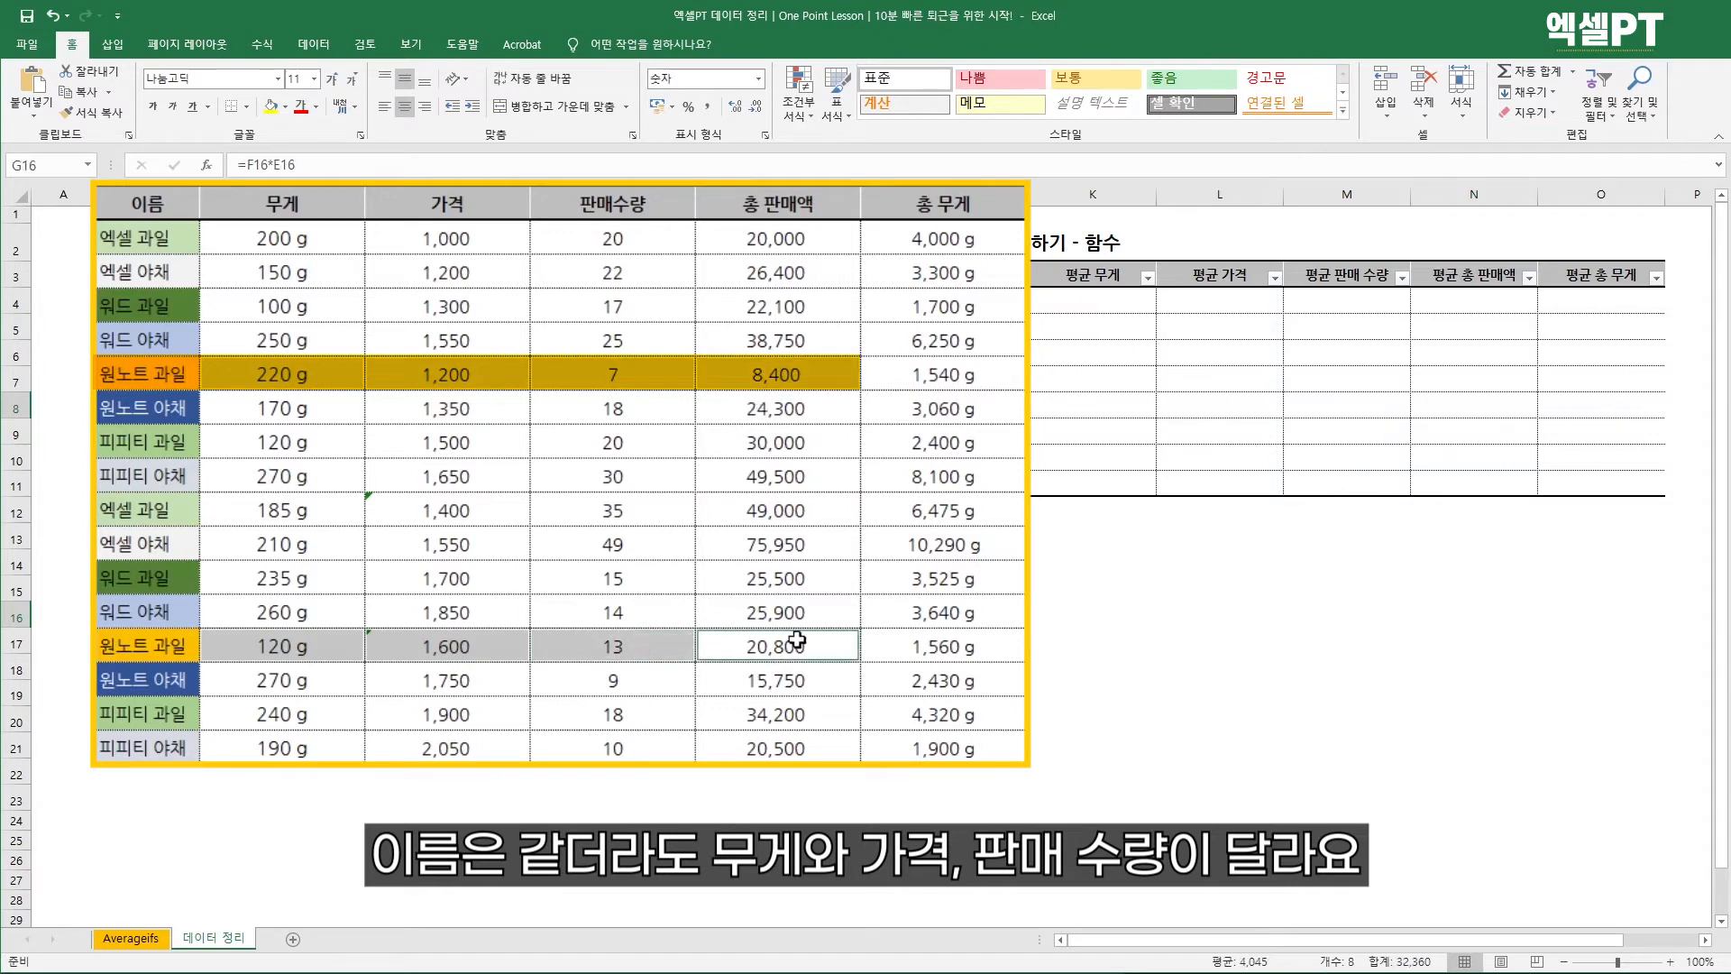
left_click(938, 376, "ctrl")
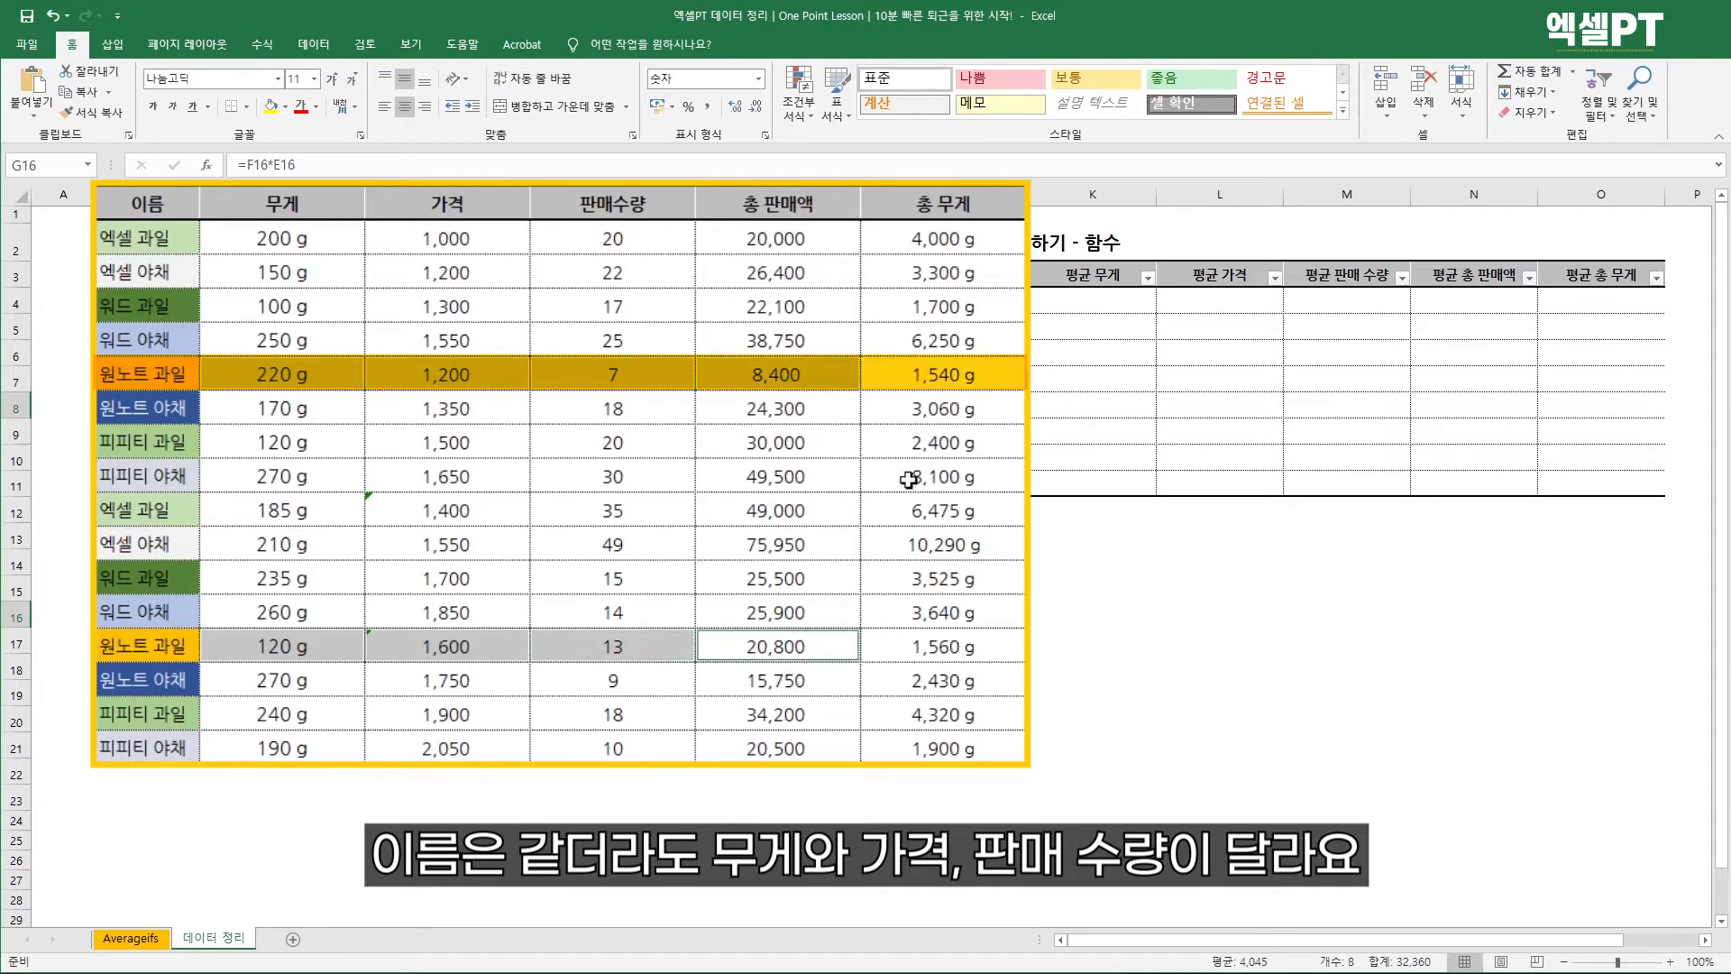
left_click(961, 646, "ctrl")
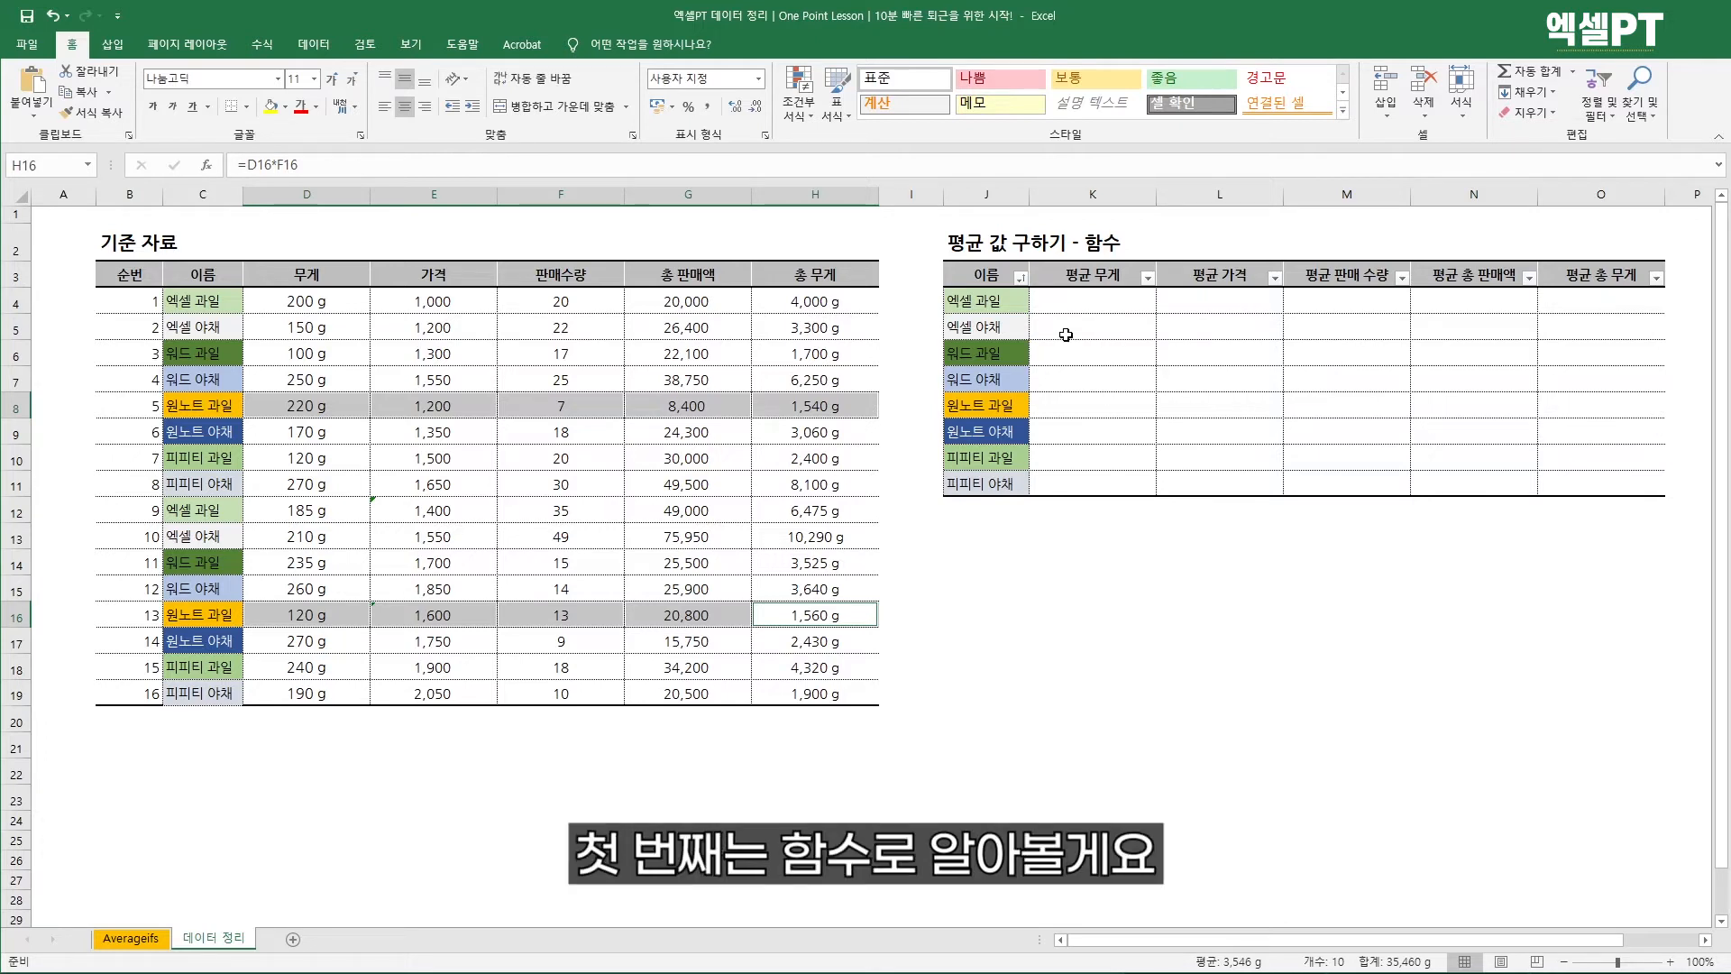
Start an AVERAGEIFS formula in the 평균 무게 cell K4 with the absolute weight range $D$4:$D$19 as its average range
left_click(1096, 301)
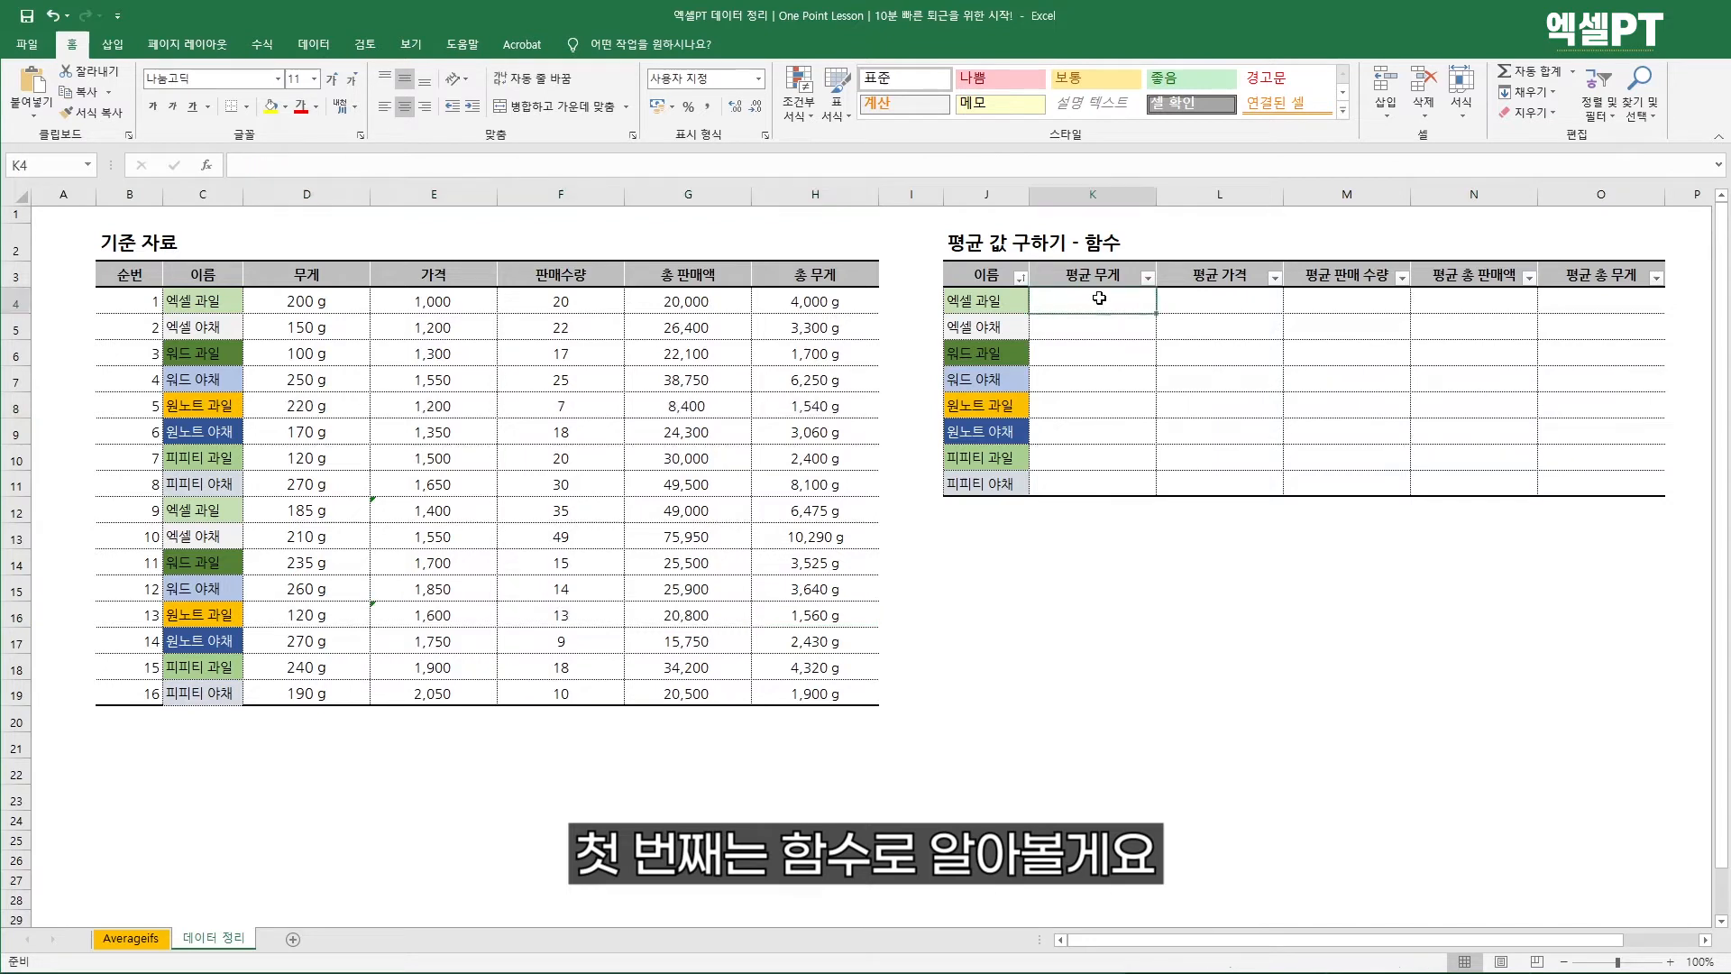
left_click(639, 168)
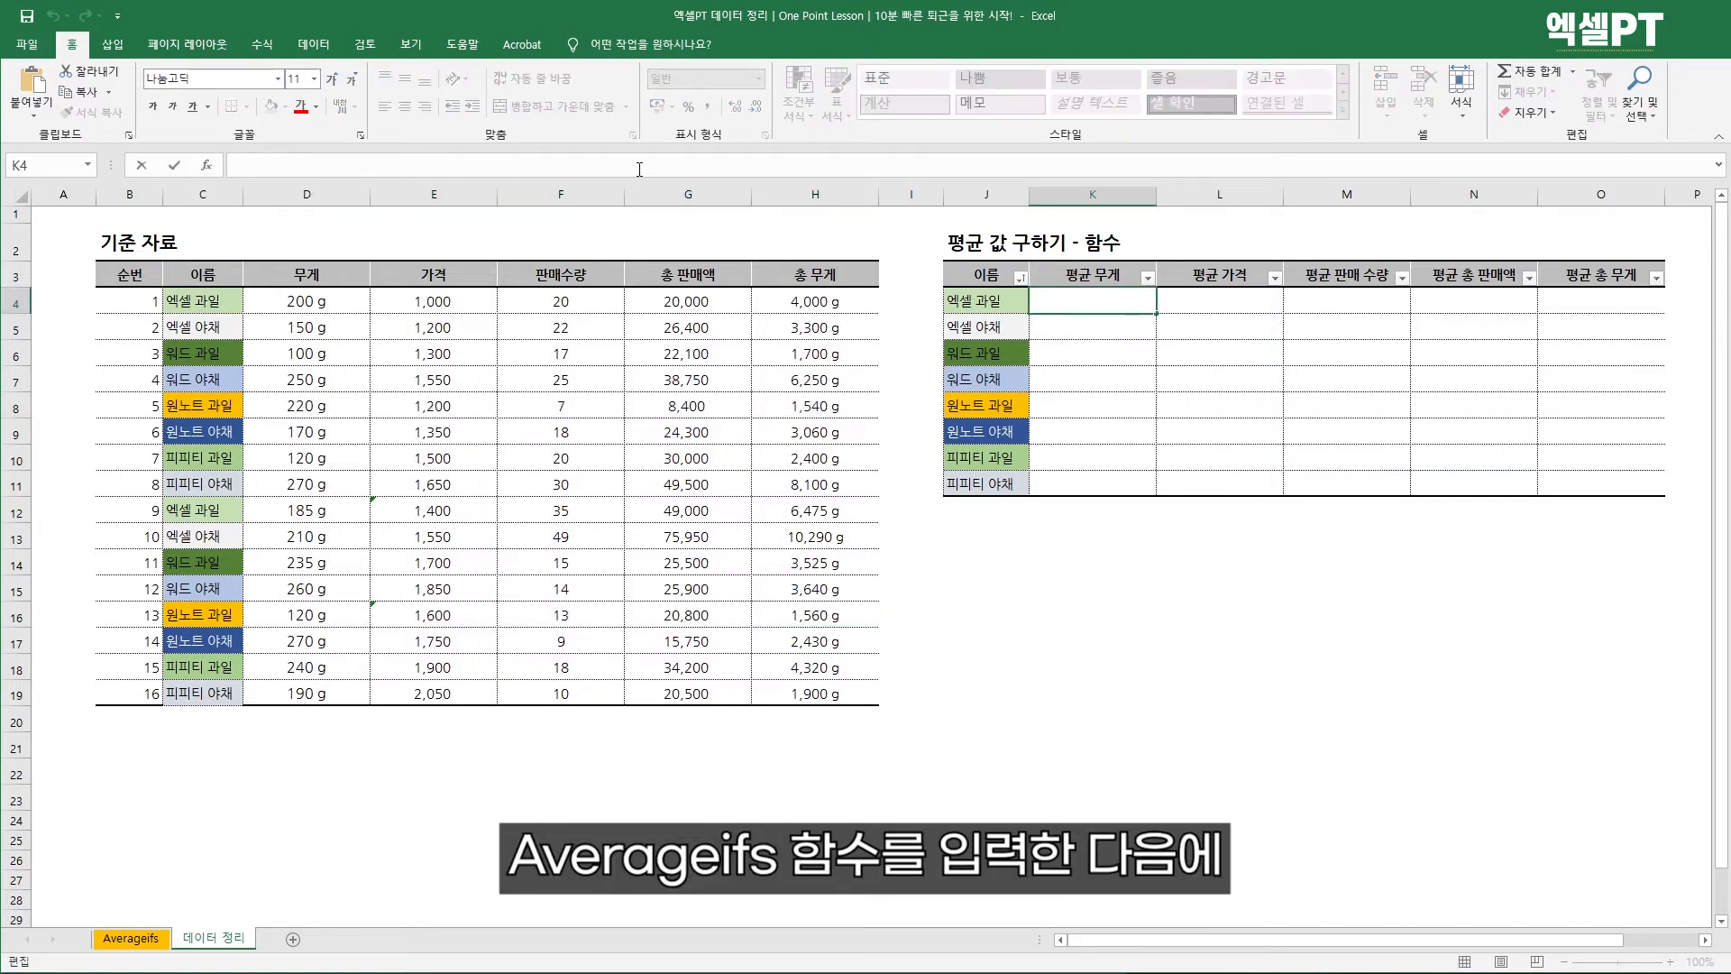
type("=av")
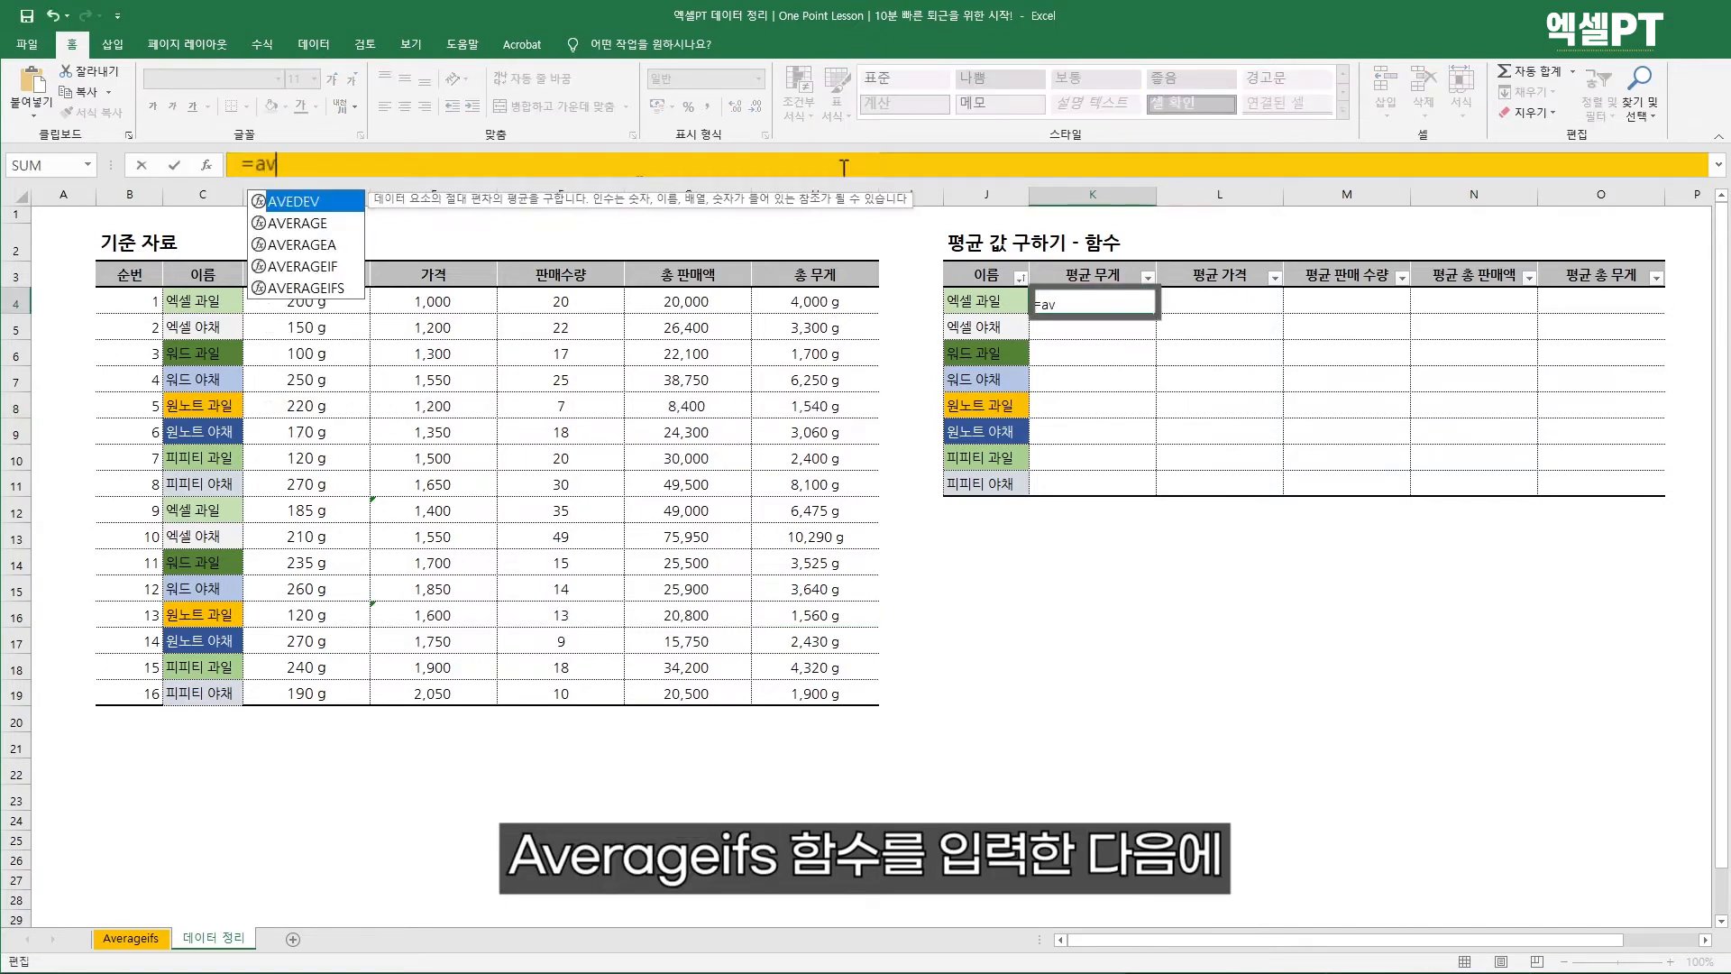
key("Down")
key("Down")
key("Down")
key("Tab")
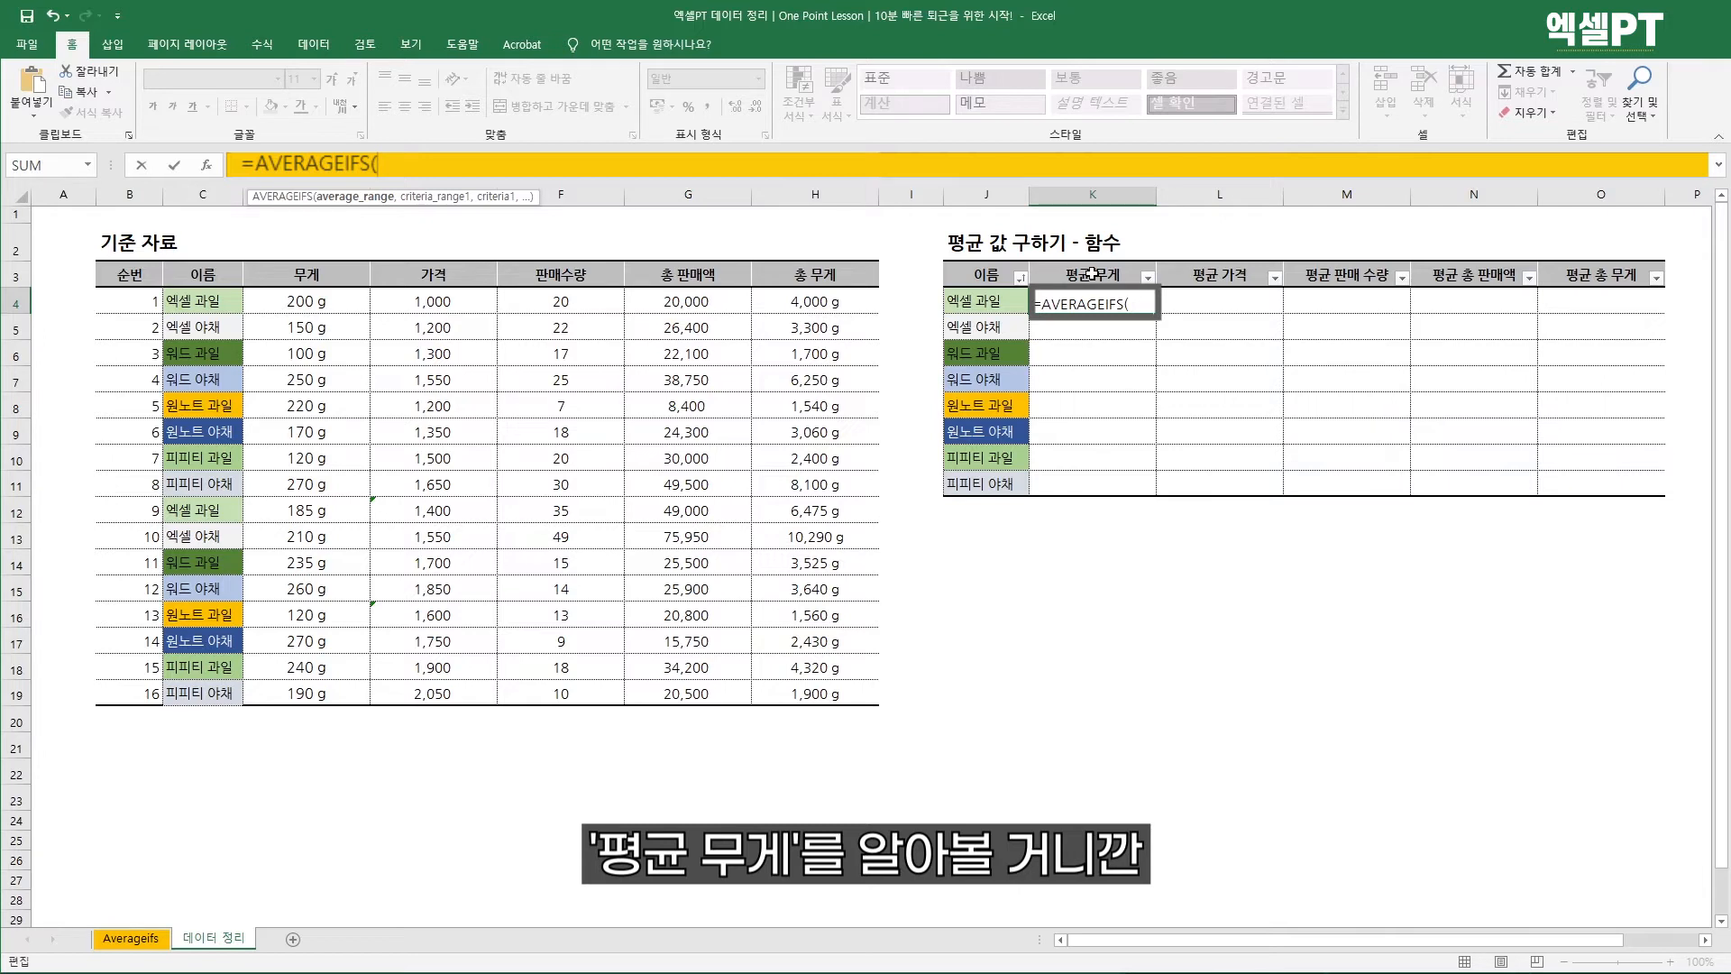
left_click_drag(316, 299, 325, 693)
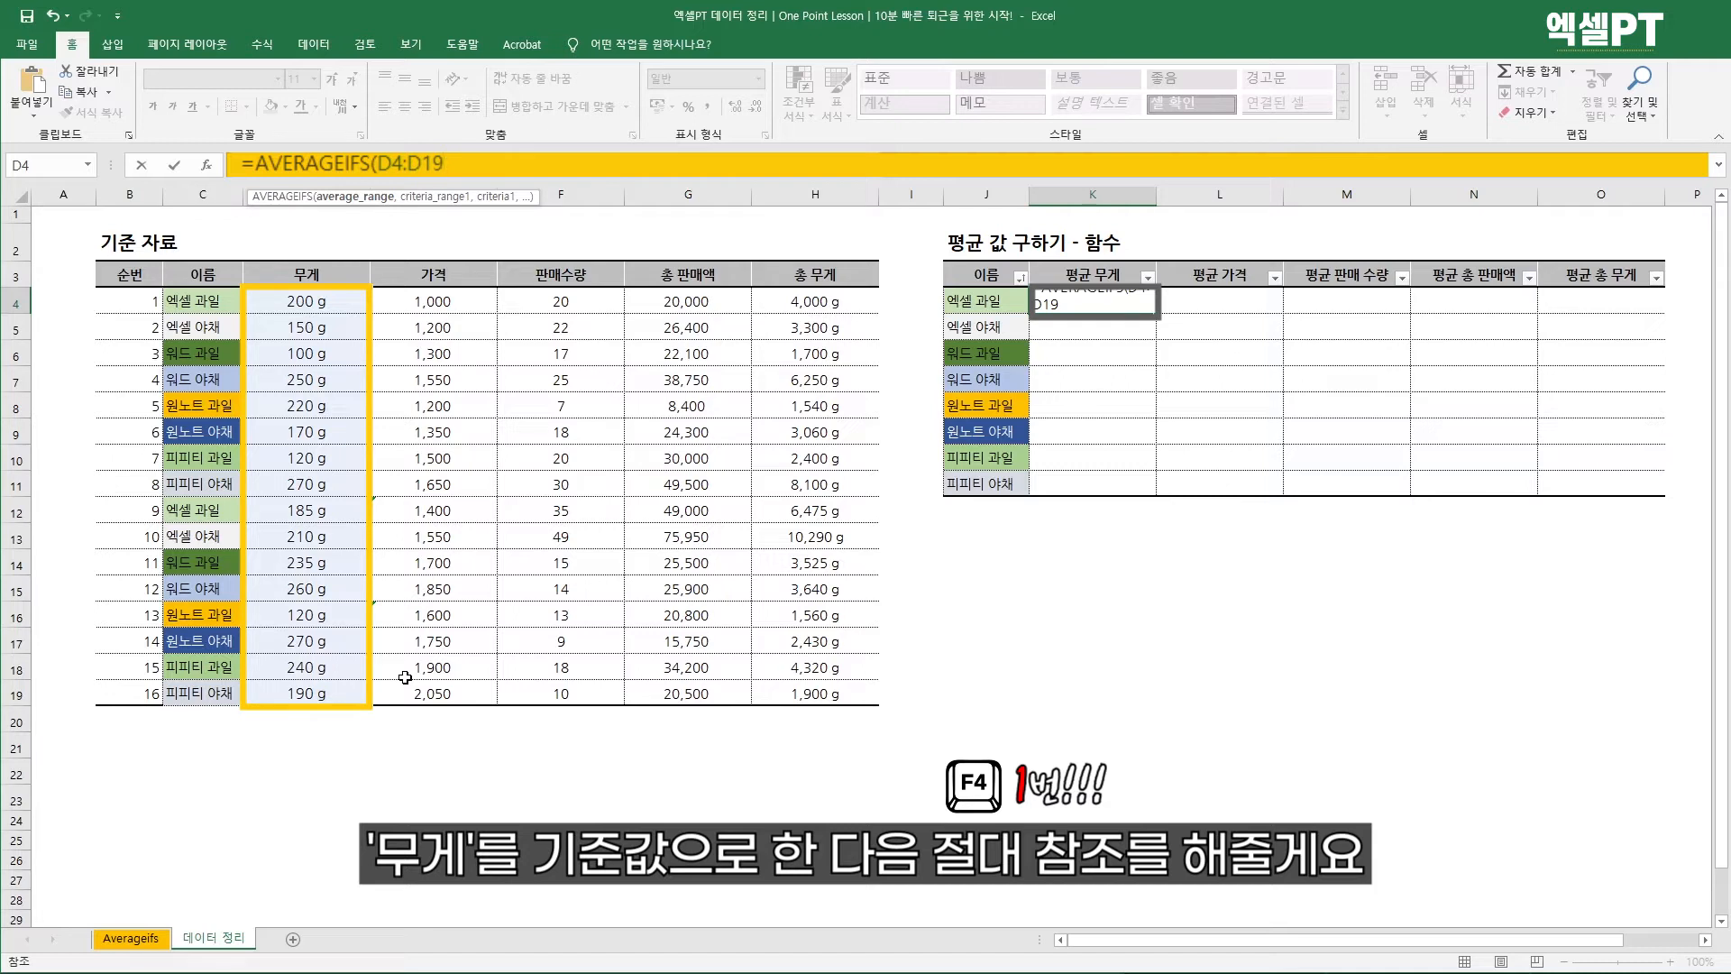
key("F4")
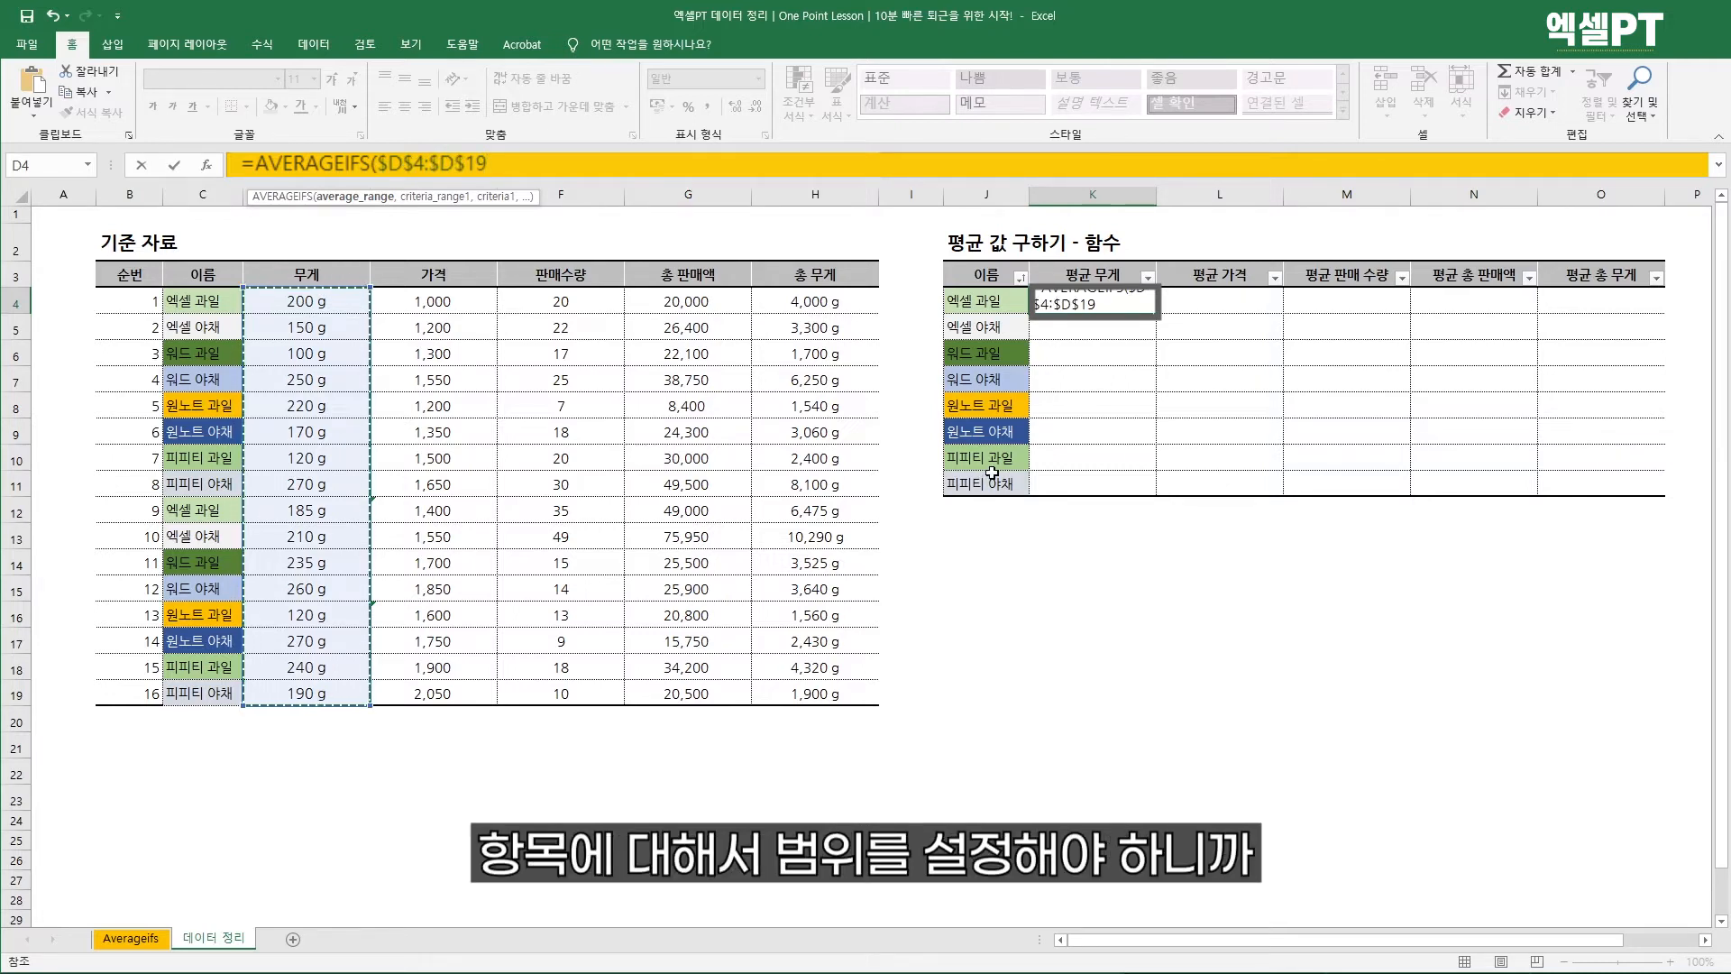
Complete the K4 formula with the absolute name range $C$4:$C$19 as criteria range and the column-locked cell $J4 as criterion
type(",")
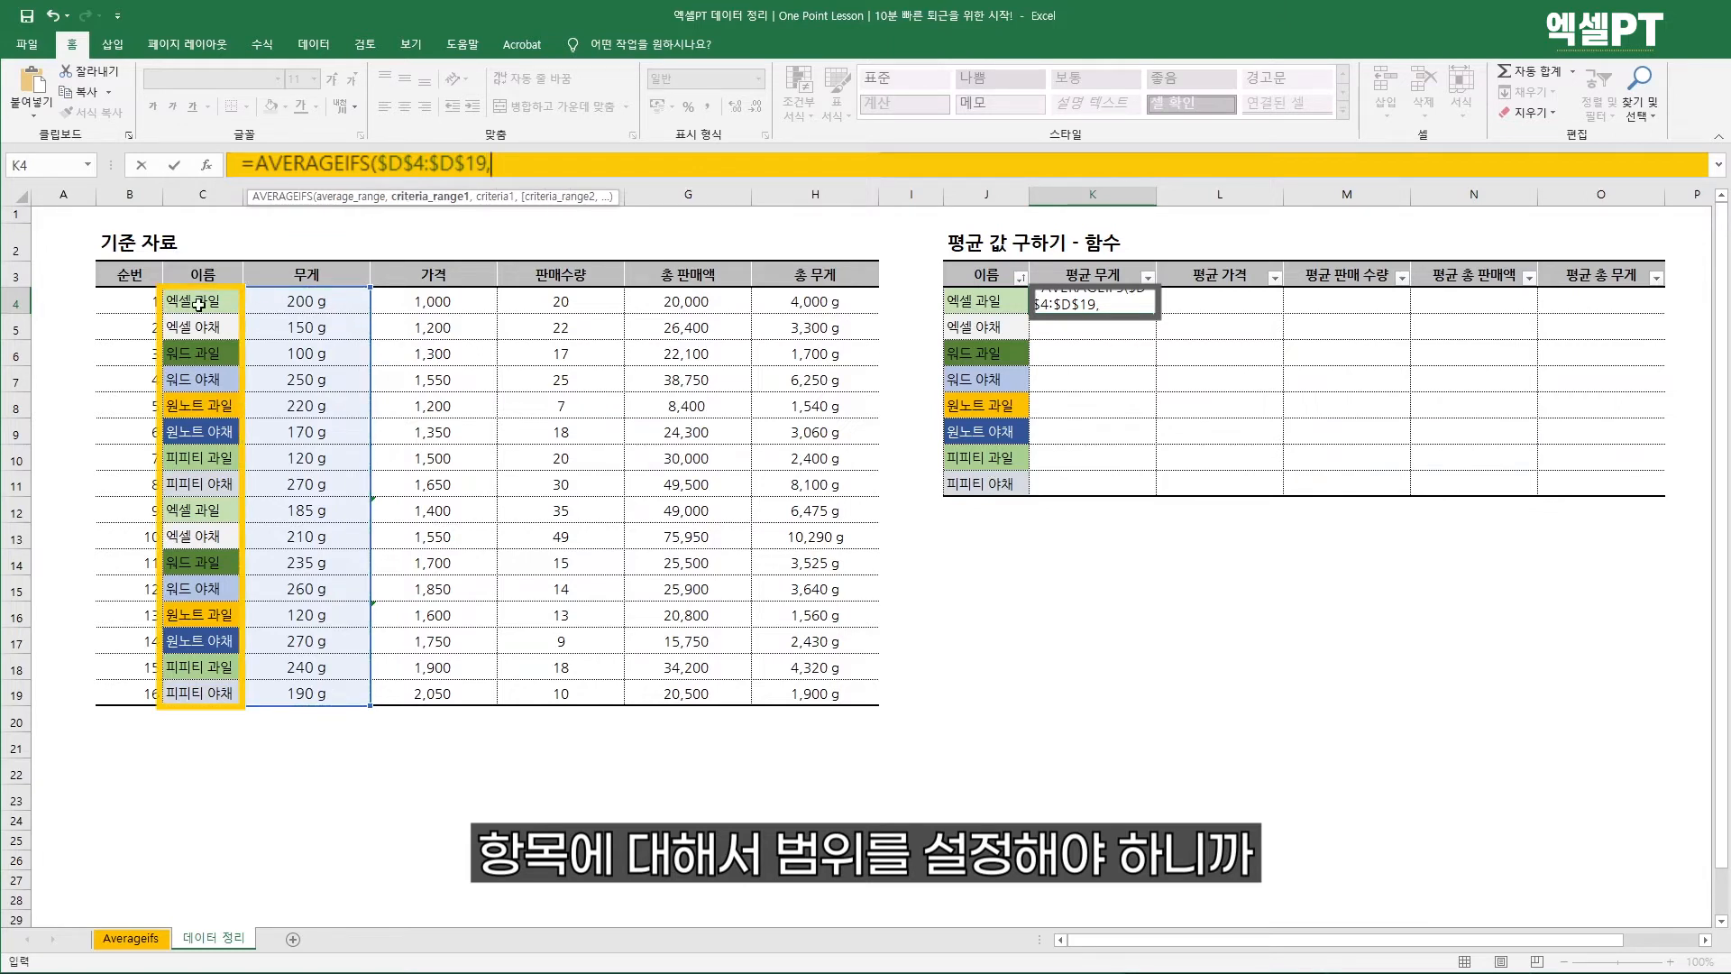
left_click_drag(198, 302, 207, 695)
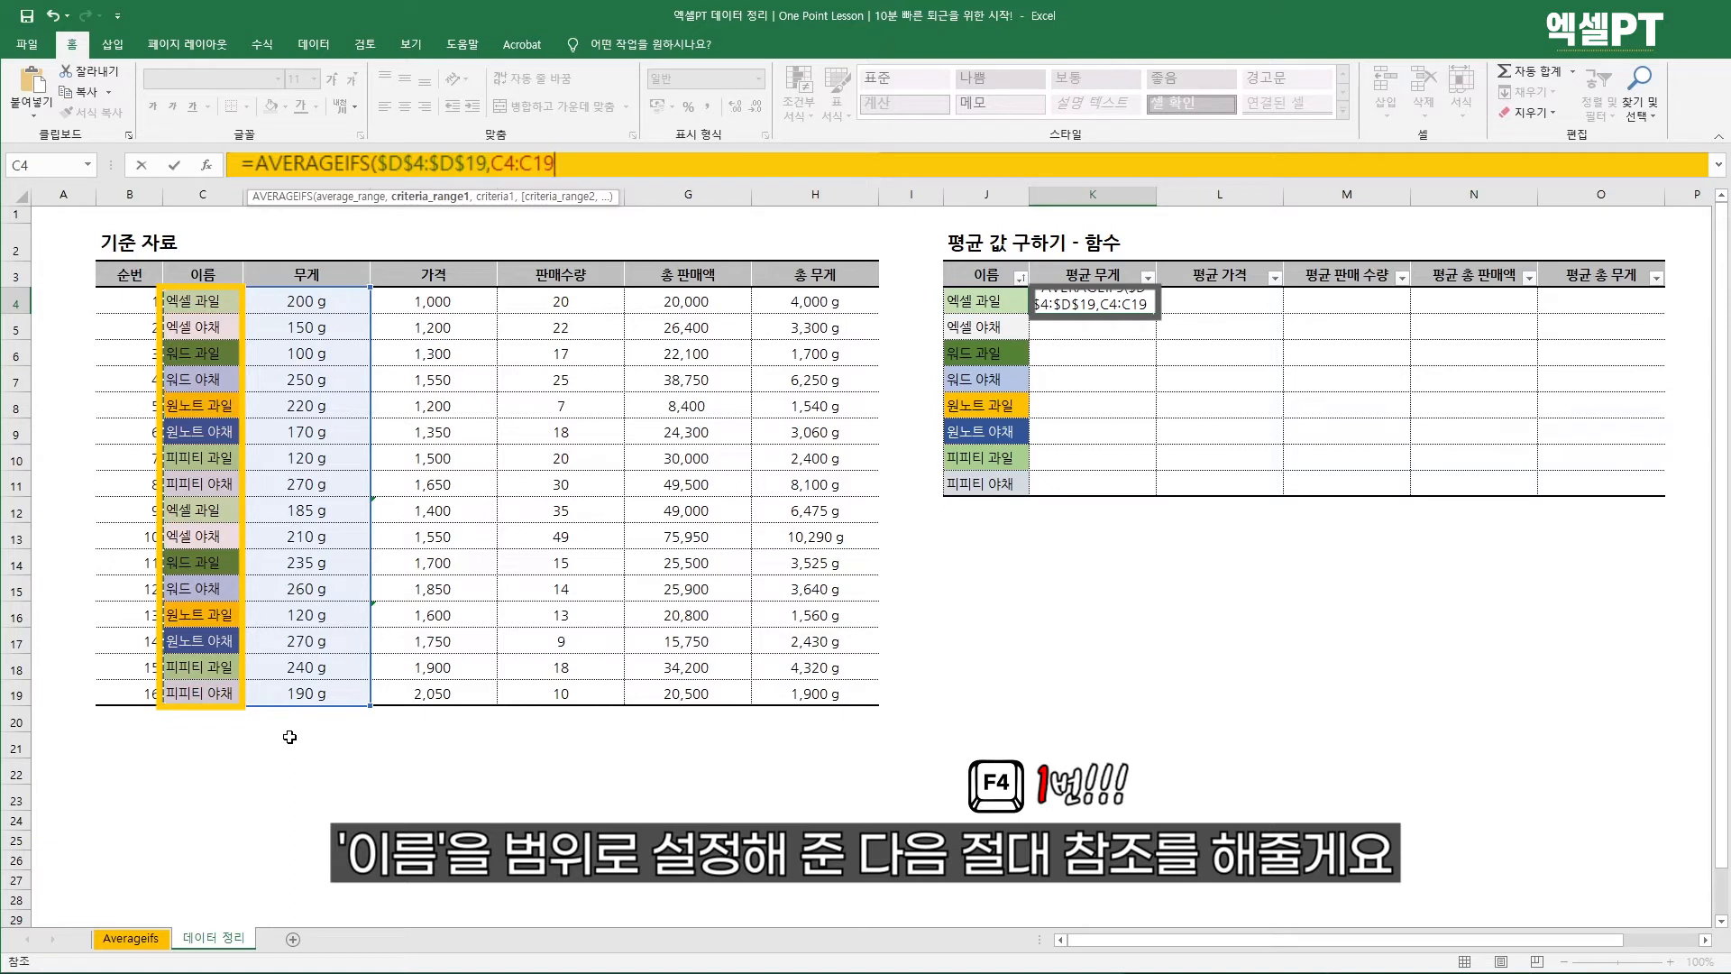
key("F4")
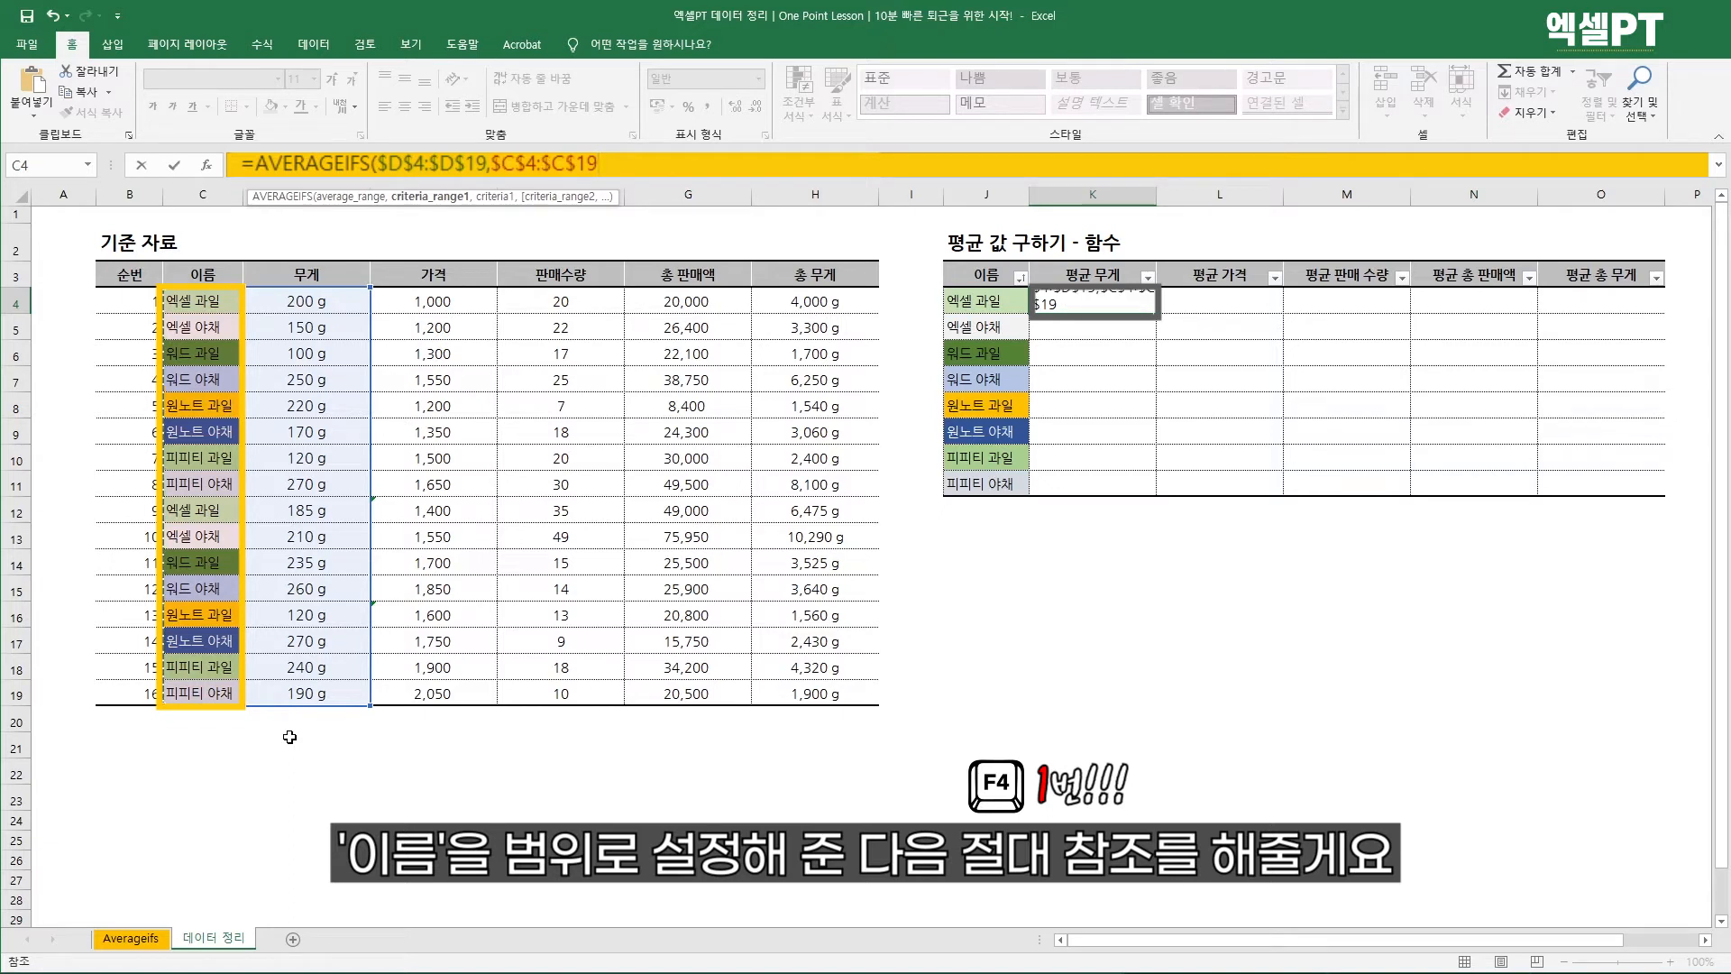
type(",")
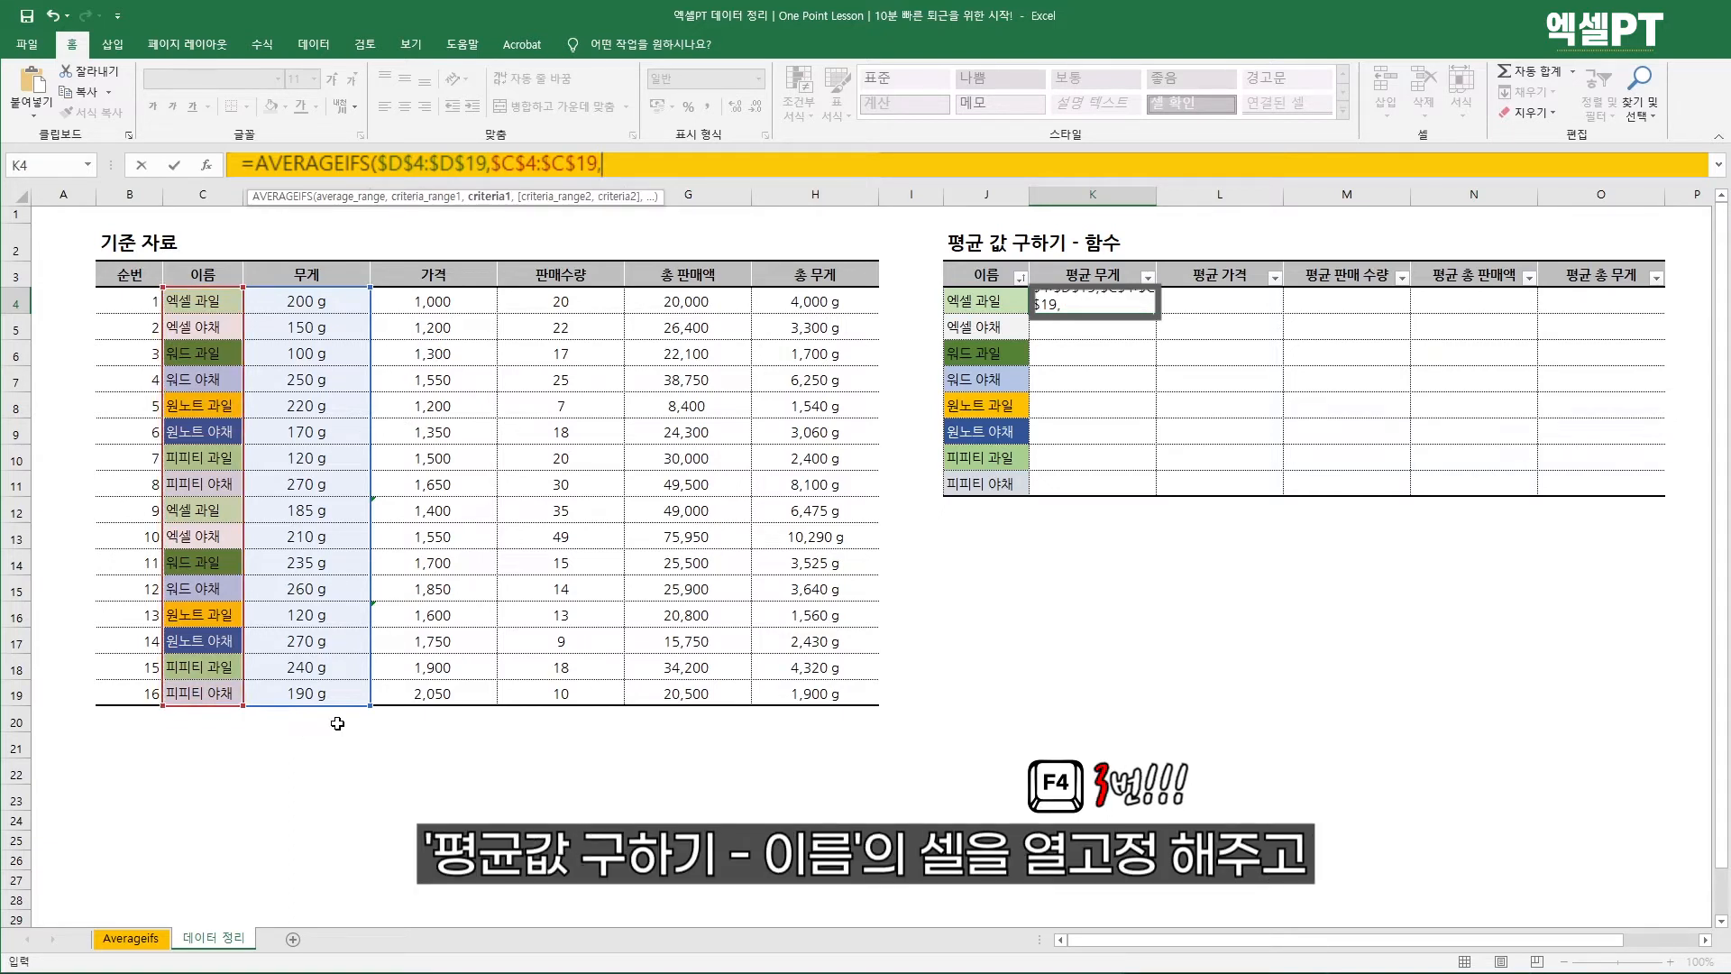
left_click(979, 301)
left_click(987, 302)
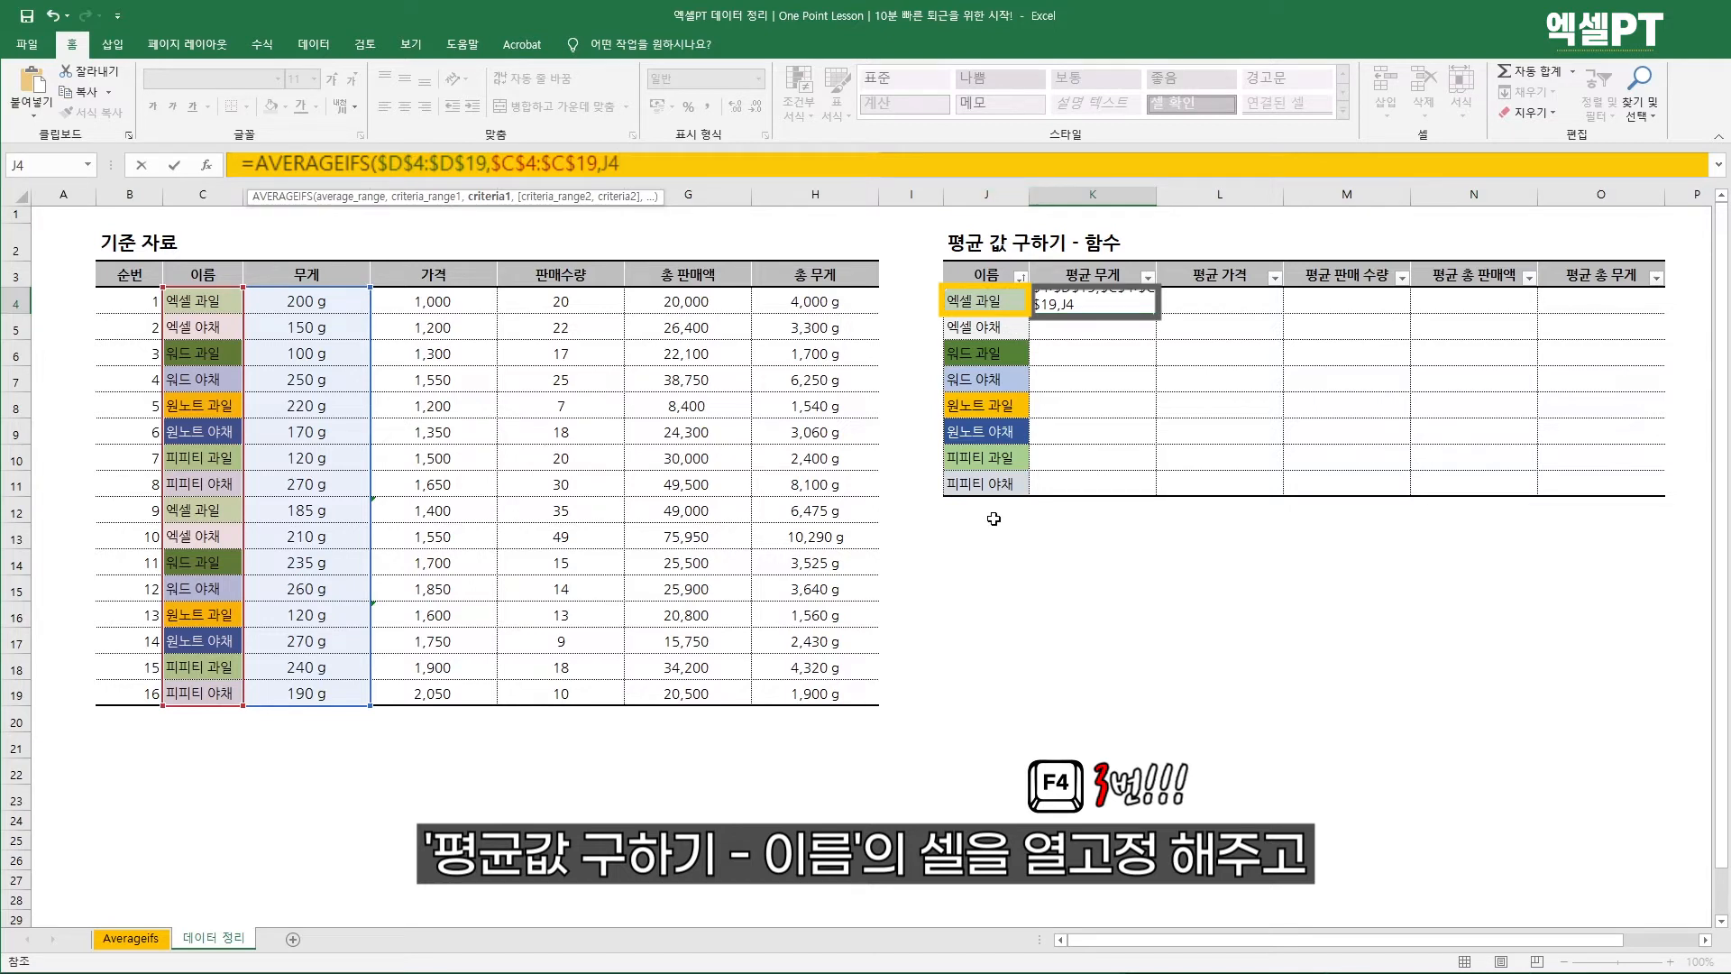
key("F4")
key("F4")
key("F4")
key("Return")
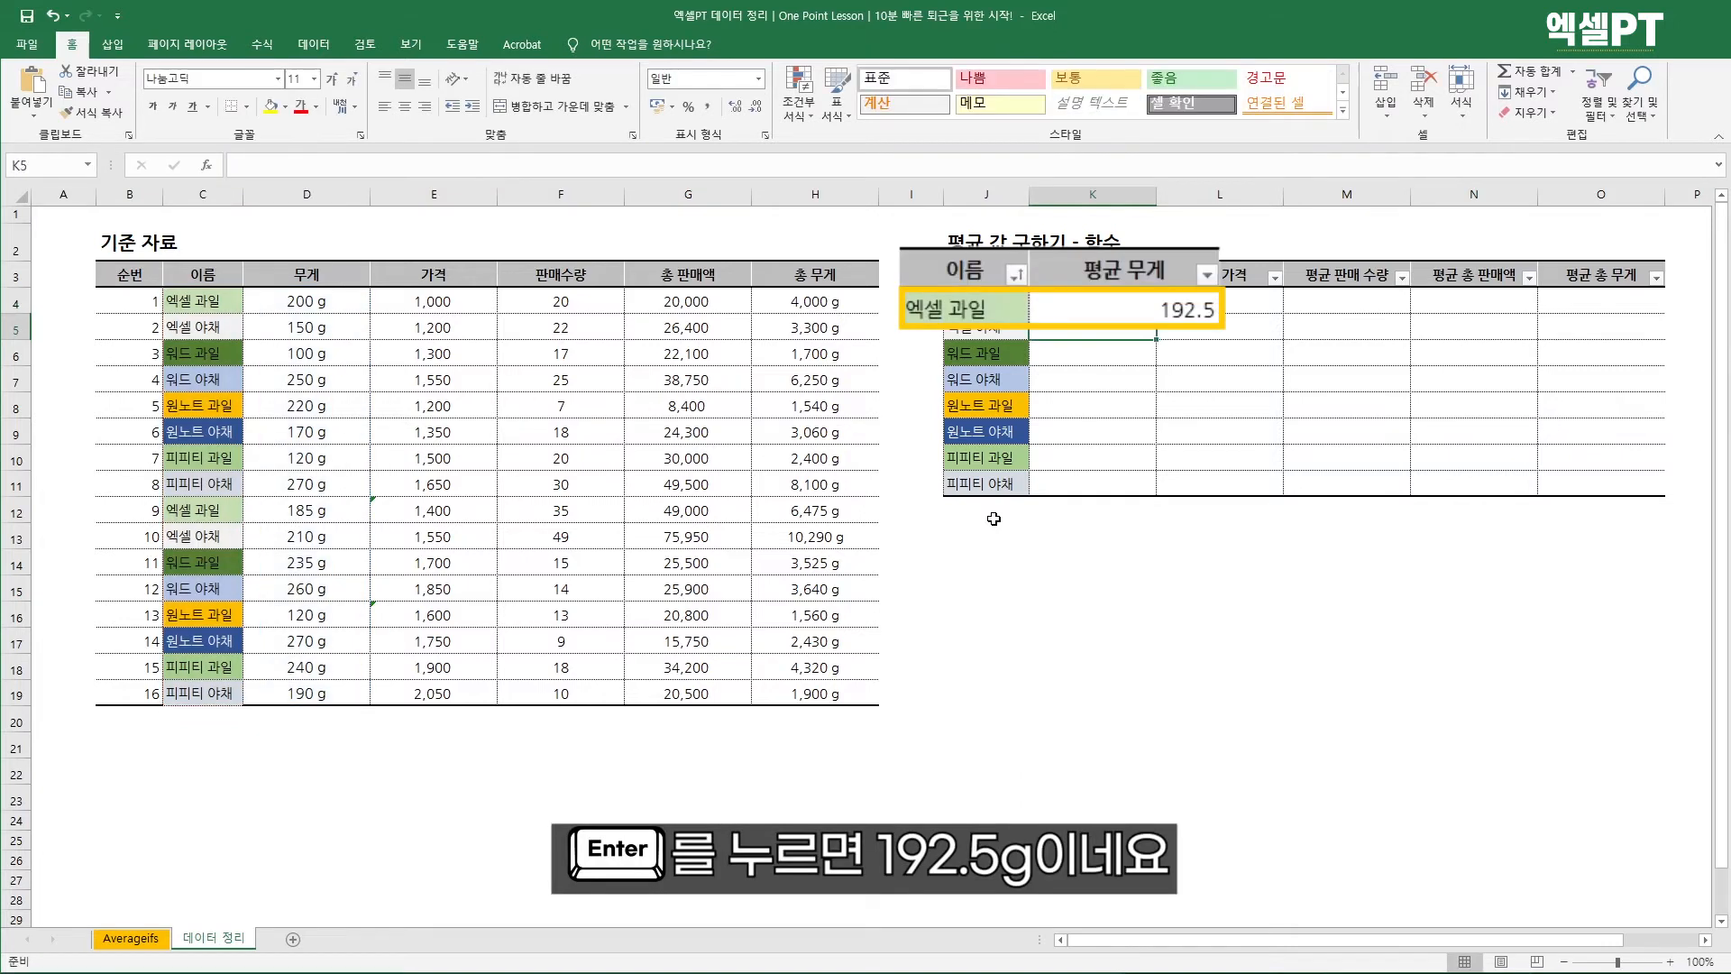
Check the 엑셀 과일 average weight in K4 against the average of its weights in D4 and D12
left_click(987, 314)
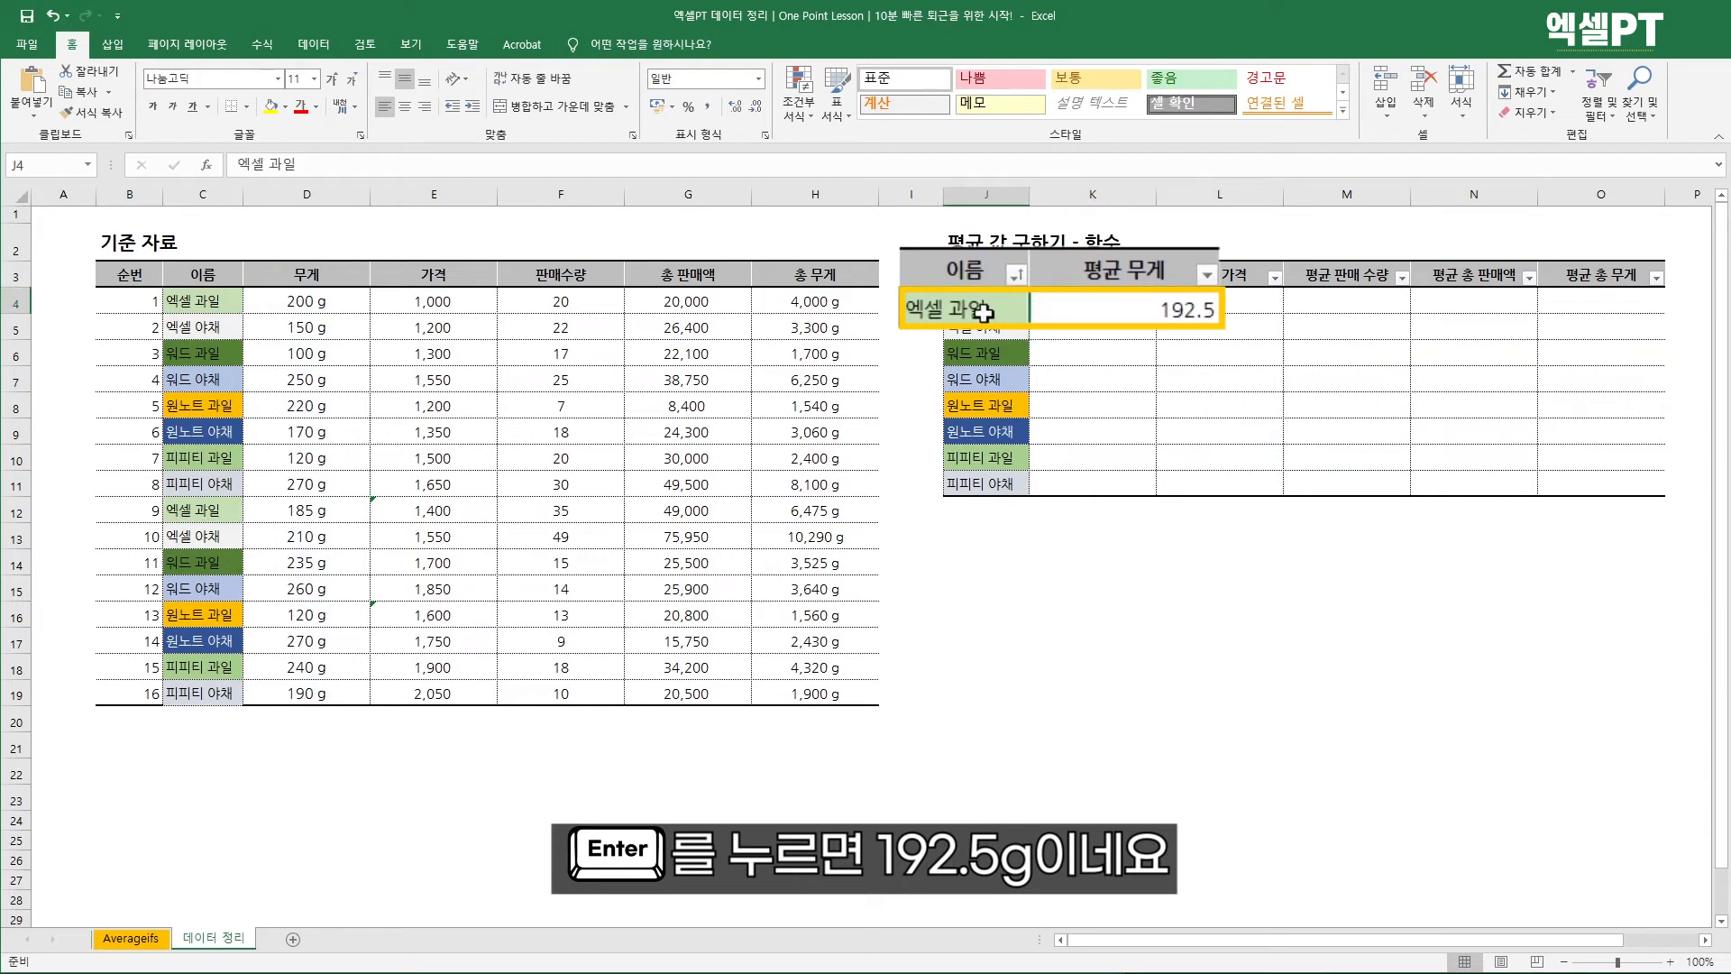
left_click(1152, 316)
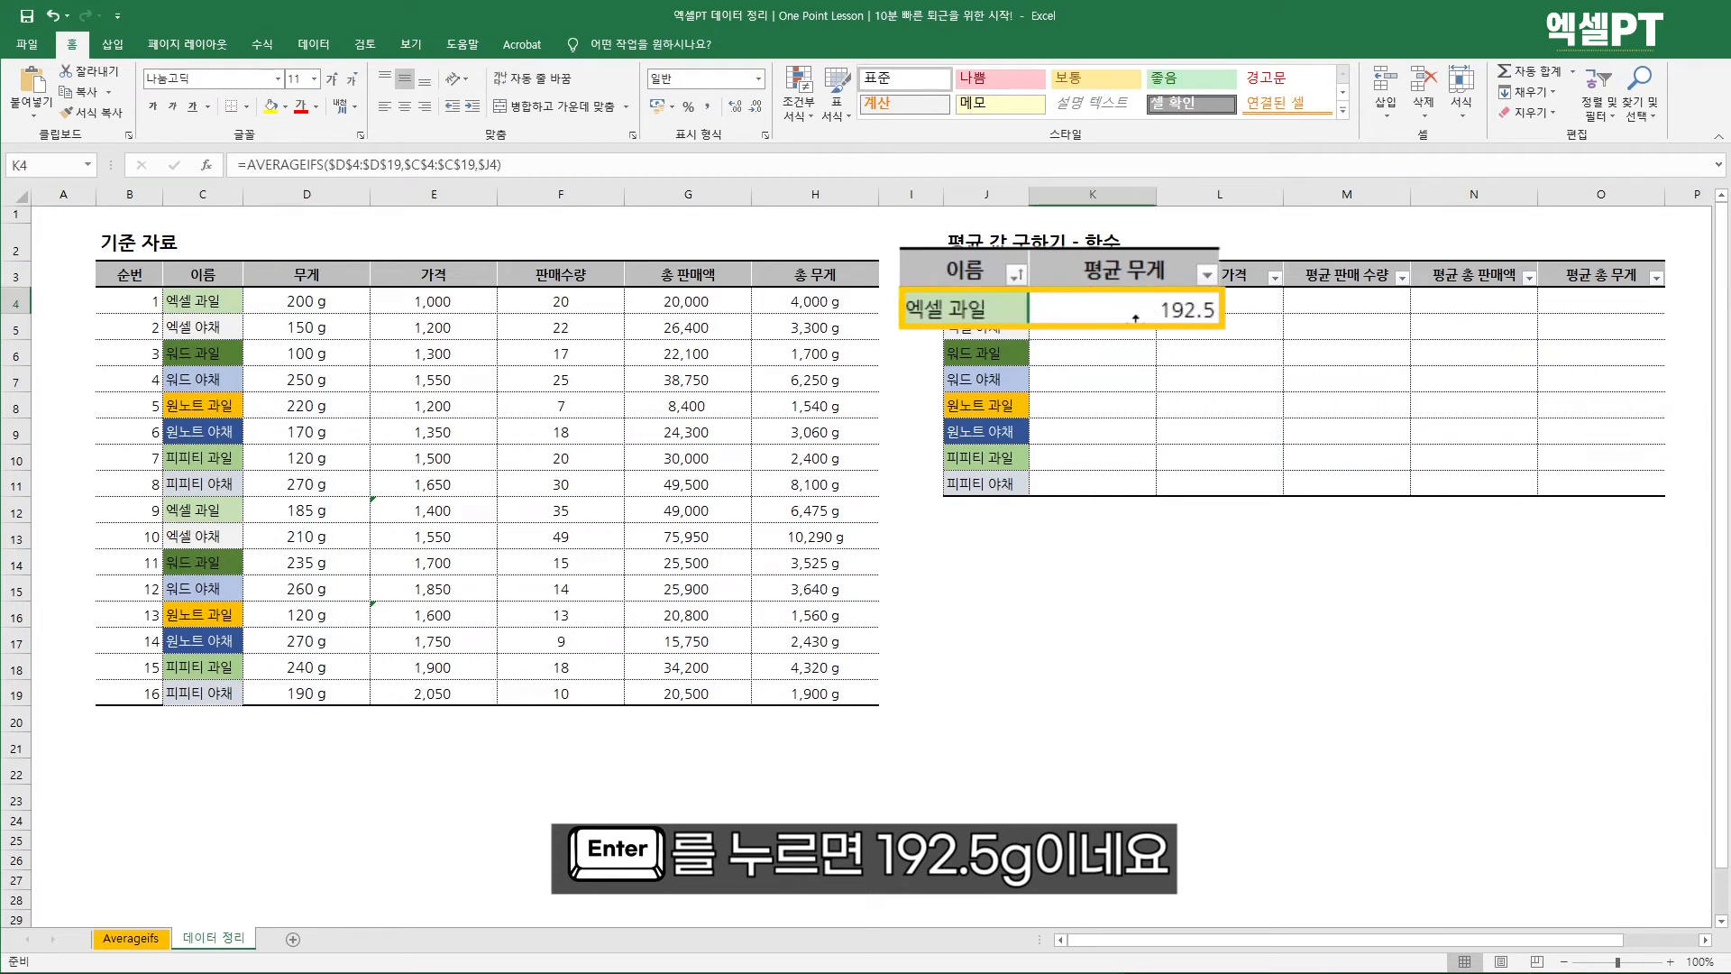
left_click(322, 300)
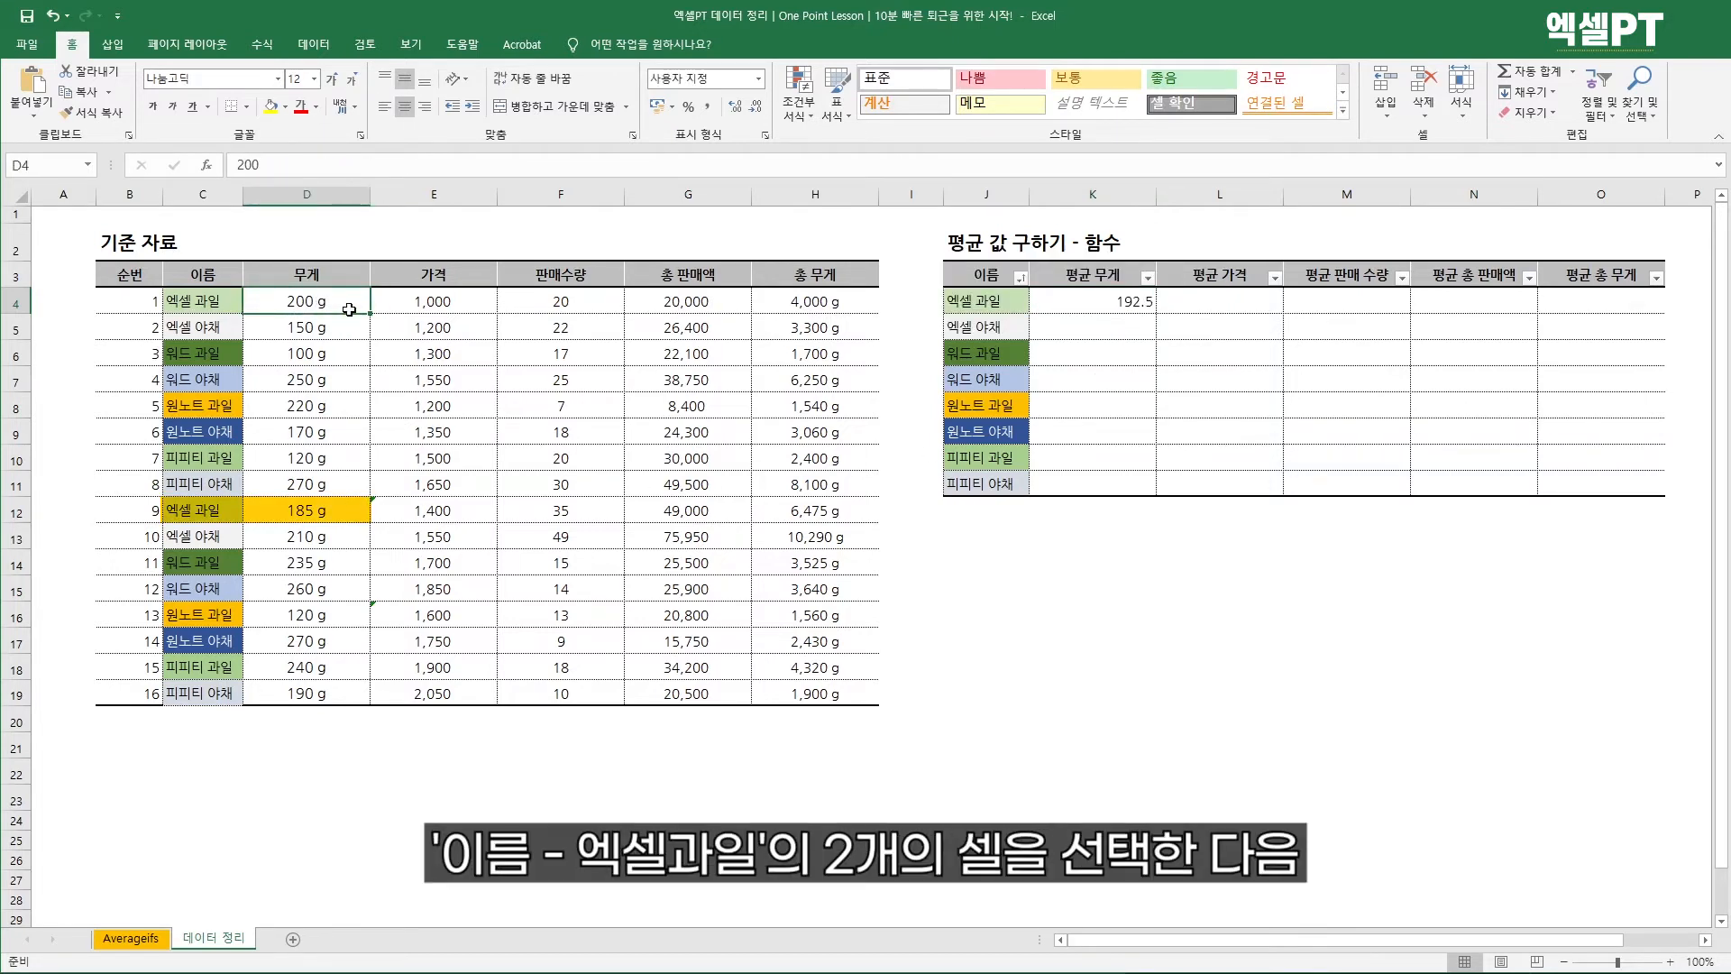
left_click(311, 509, "ctrl")
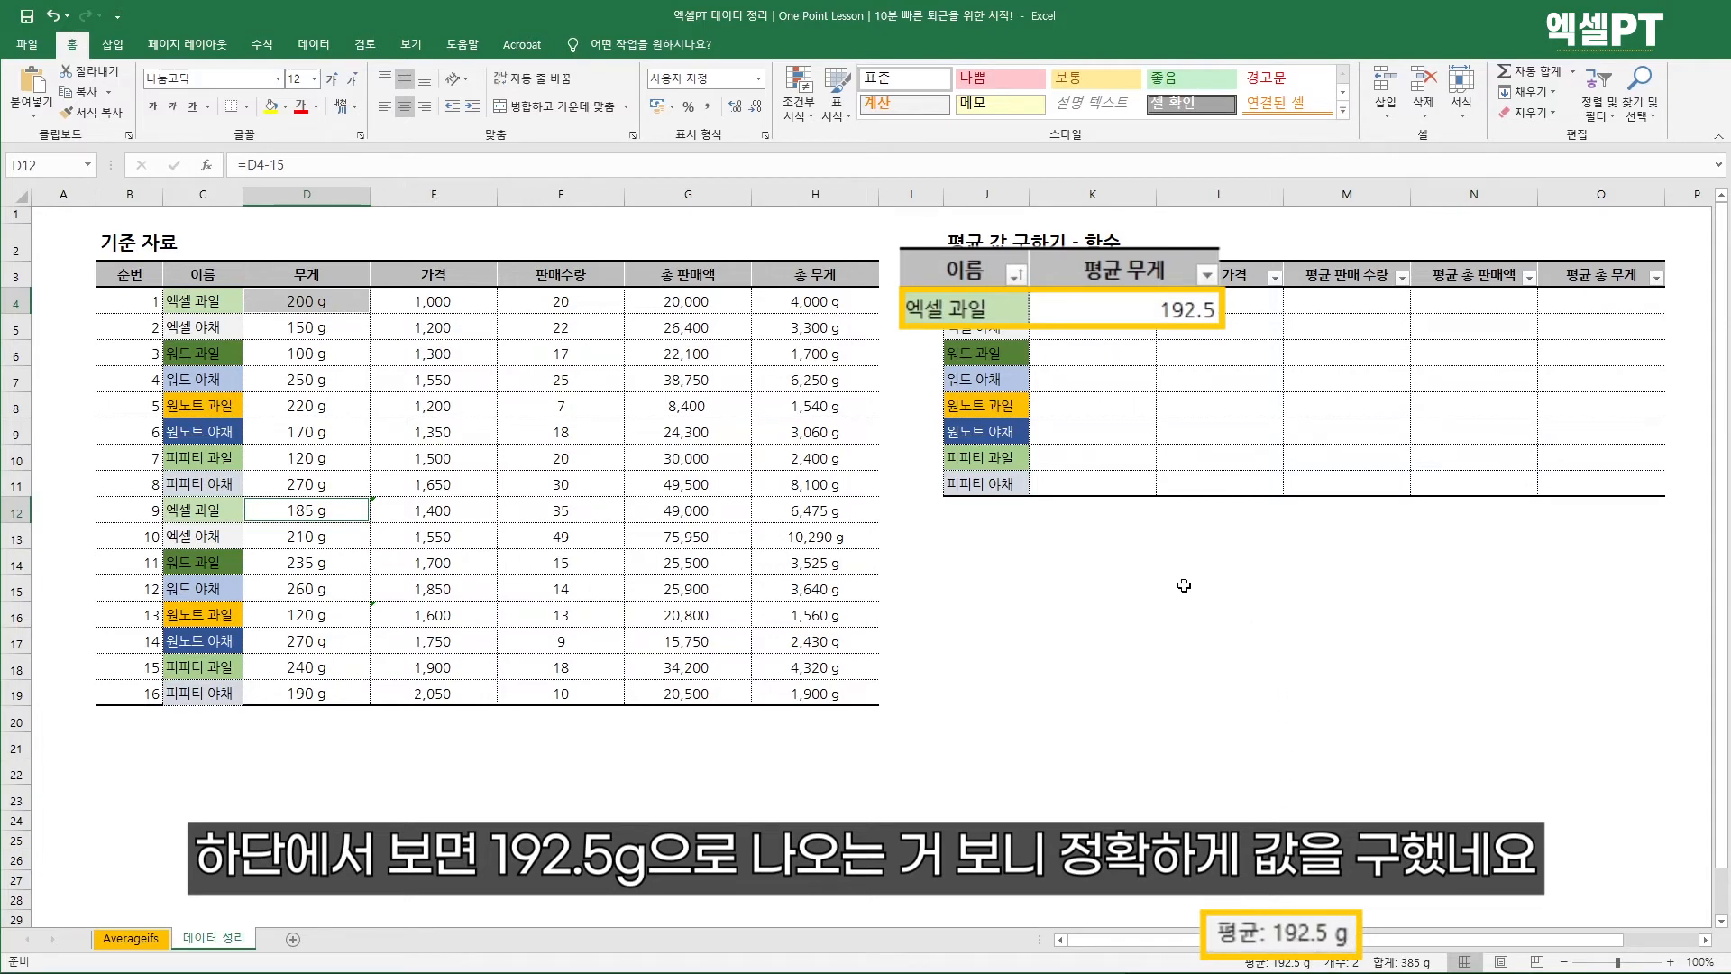
Fill the K4 average weight formula down to K11 and show K4:K11 with two decimal places
left_click(1107, 297)
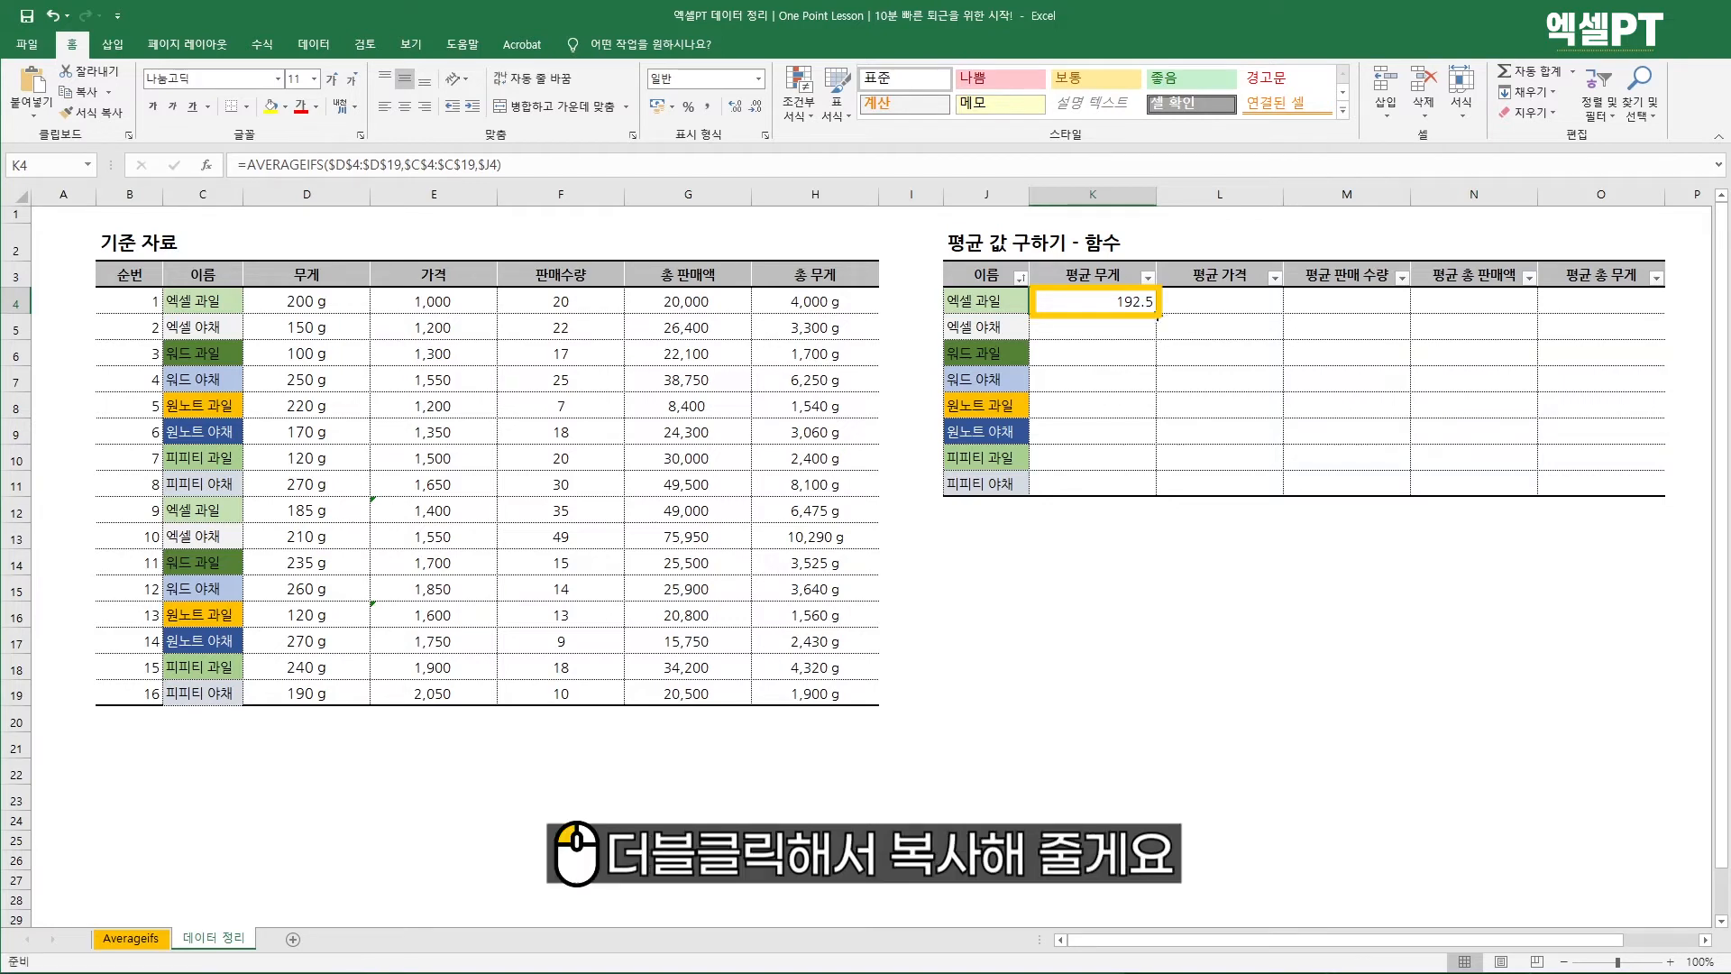
double_click(1158, 317)
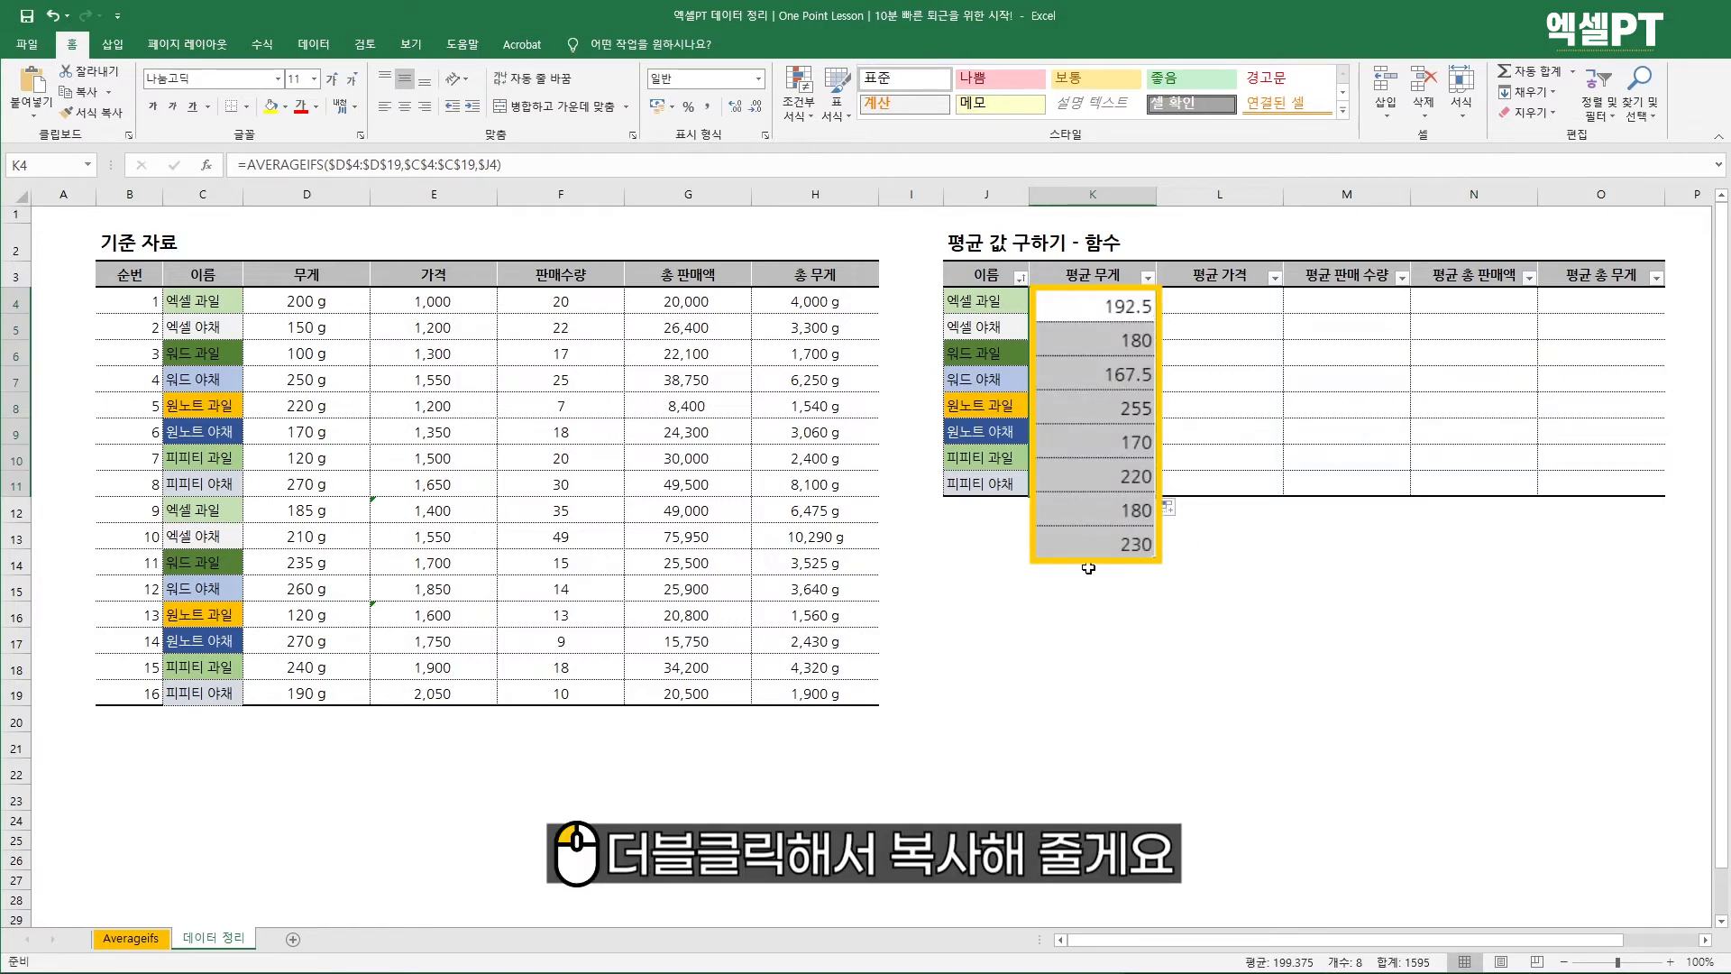
left_click(1078, 534)
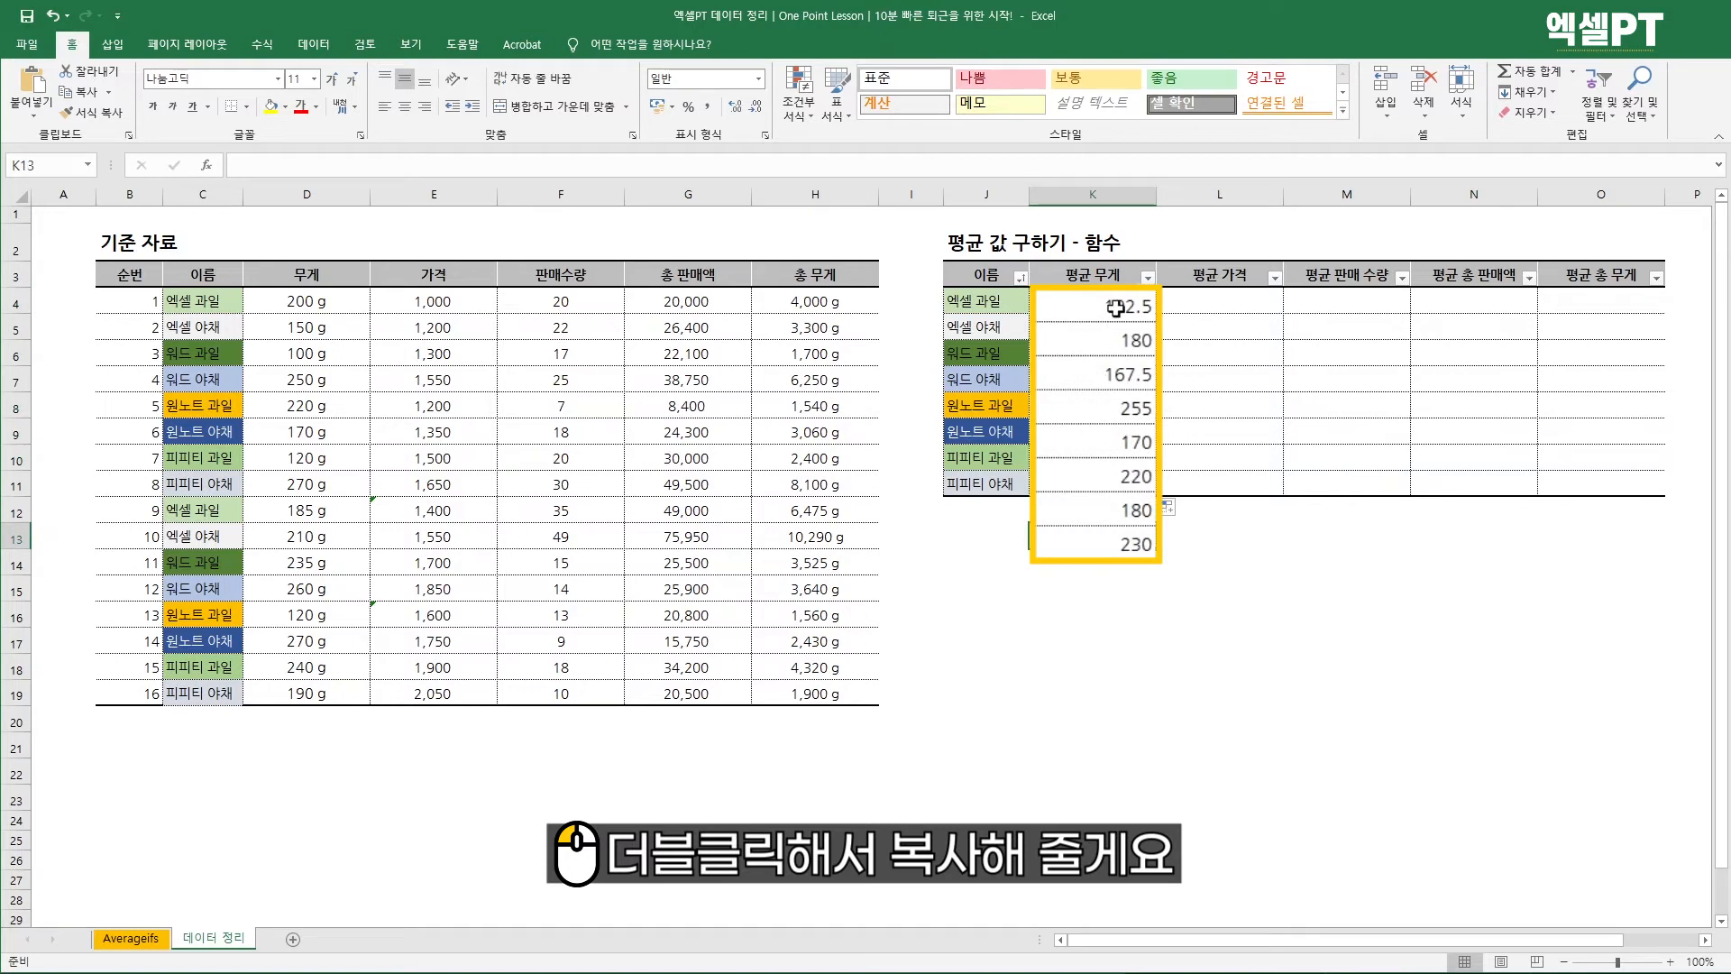
left_click_drag(1116, 308, 1086, 537)
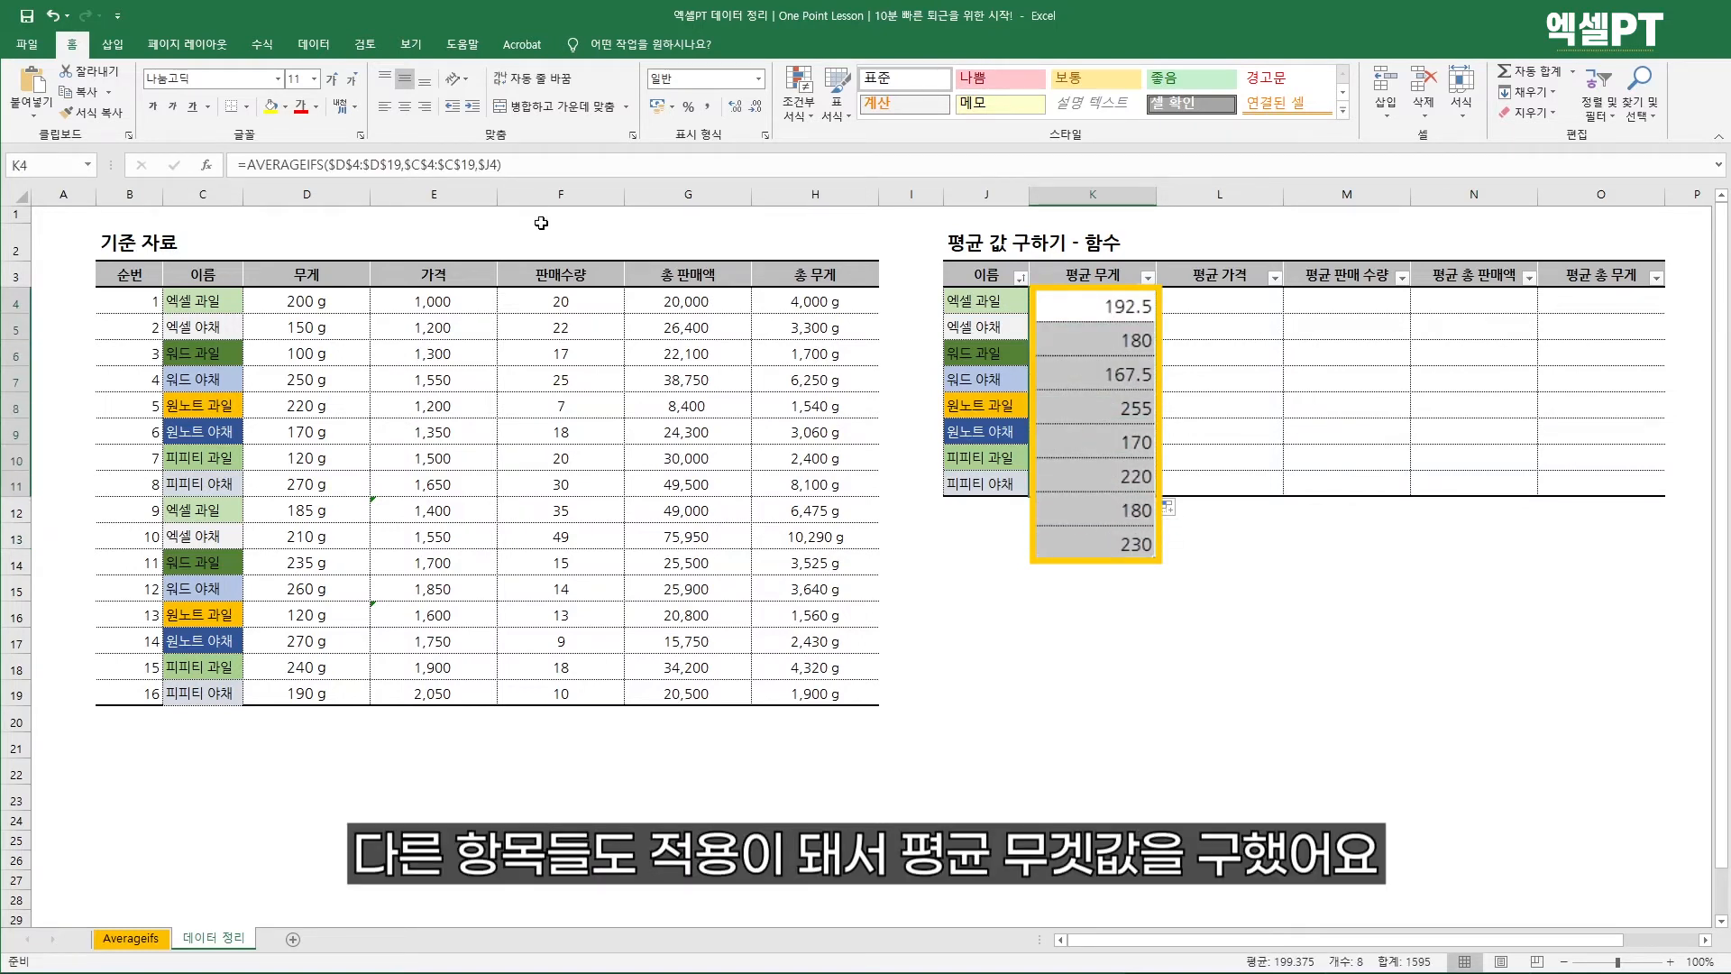
left_click(738, 105)
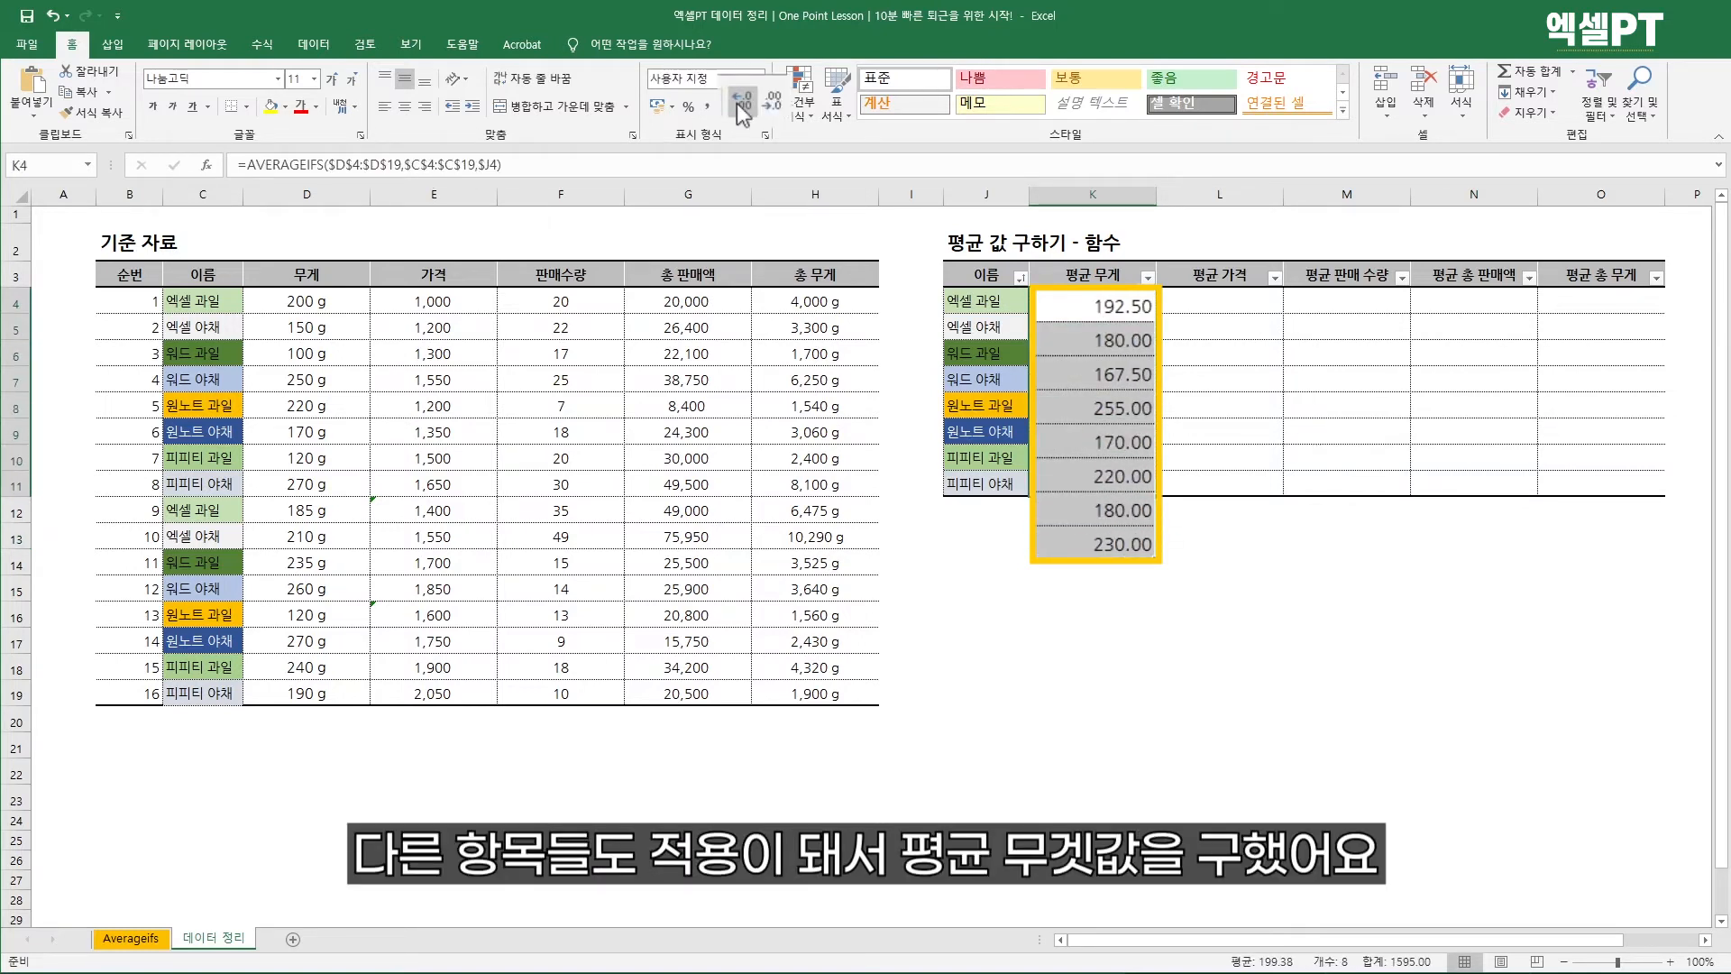
left_click(1112, 544)
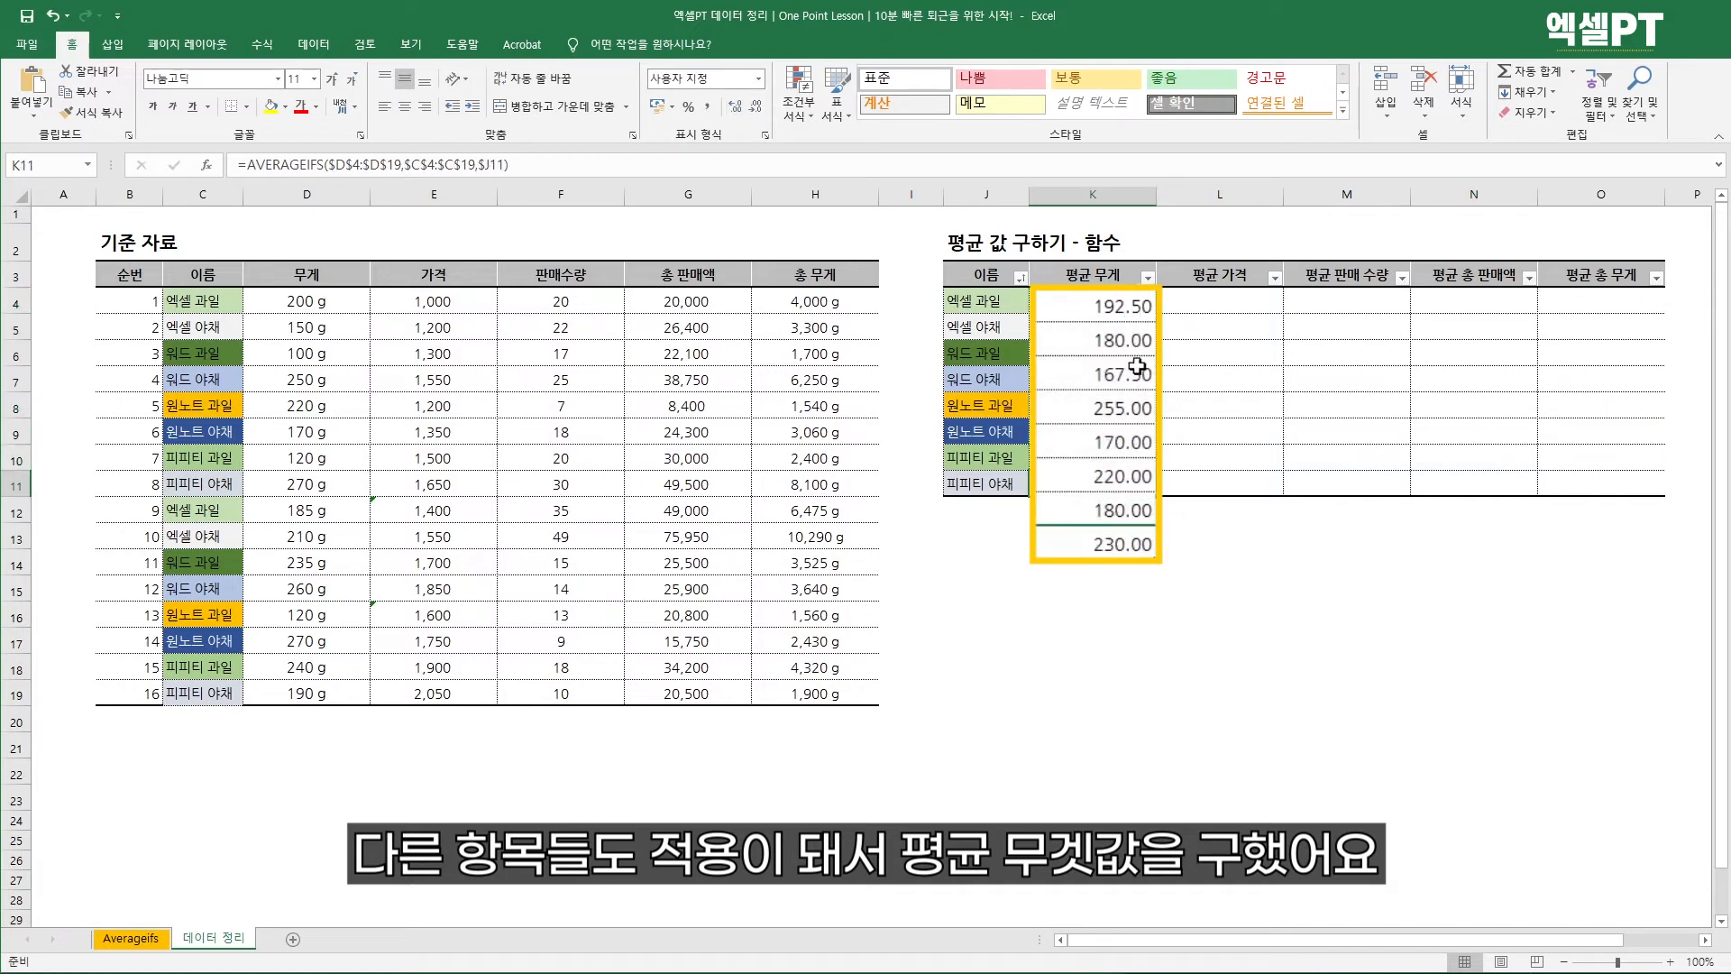
left_click(1224, 293)
left_click(1350, 293)
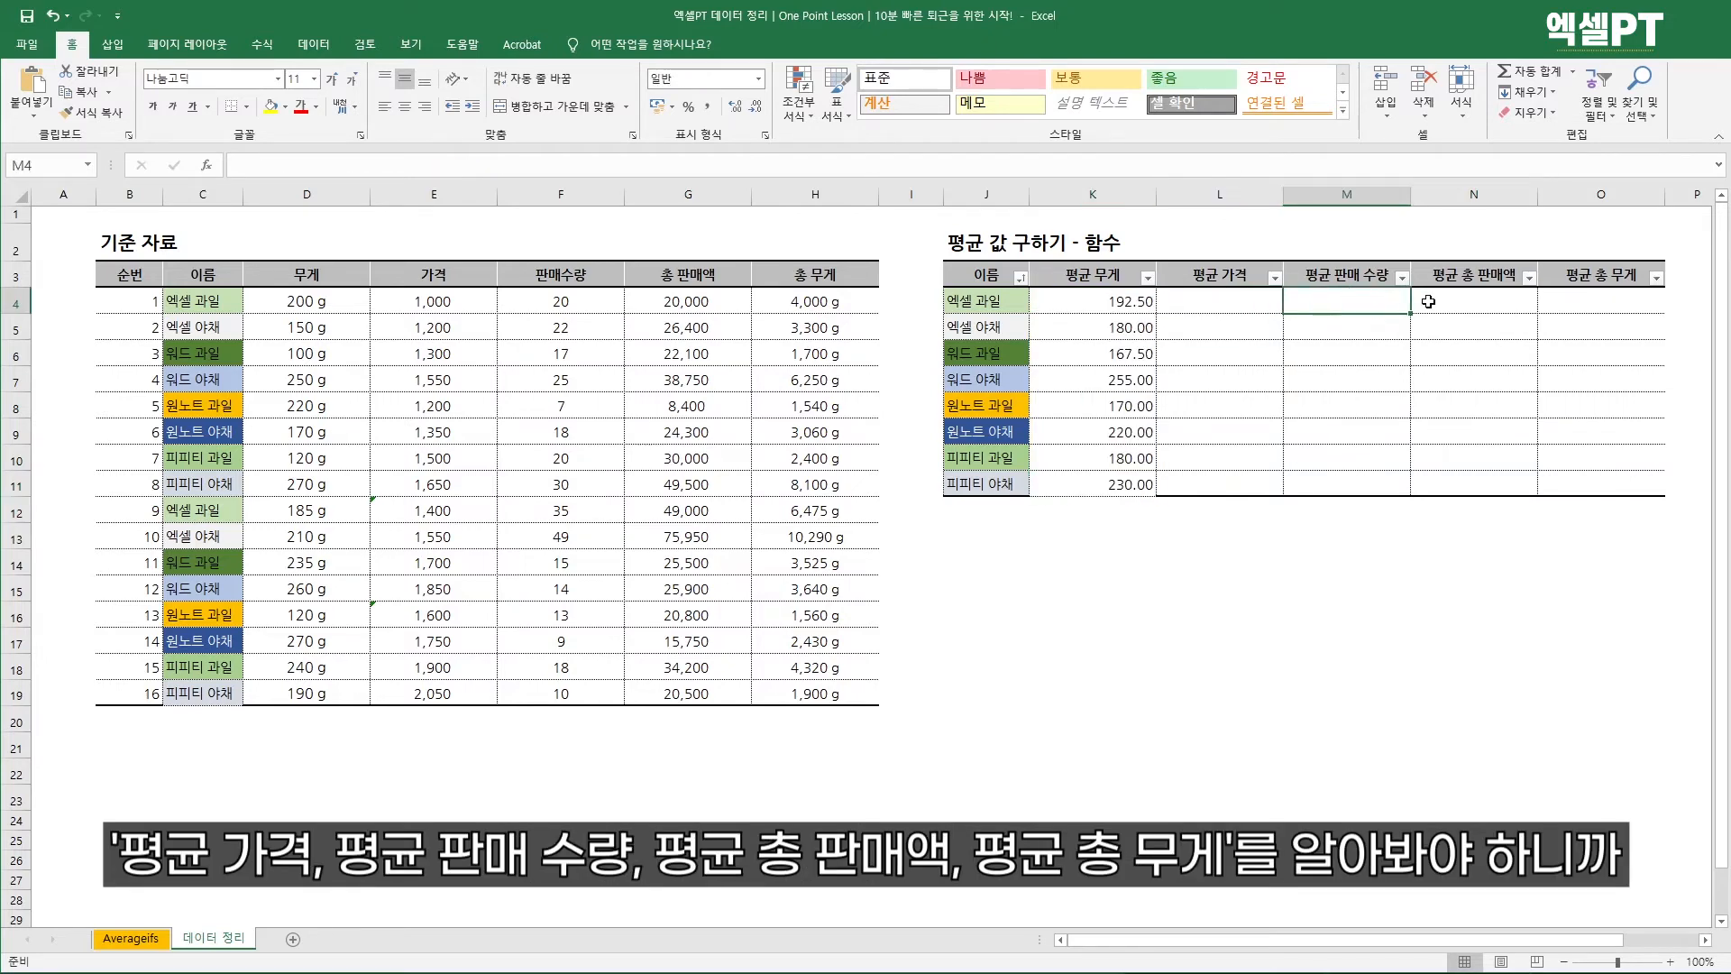
left_click(1468, 298)
left_click(1617, 298)
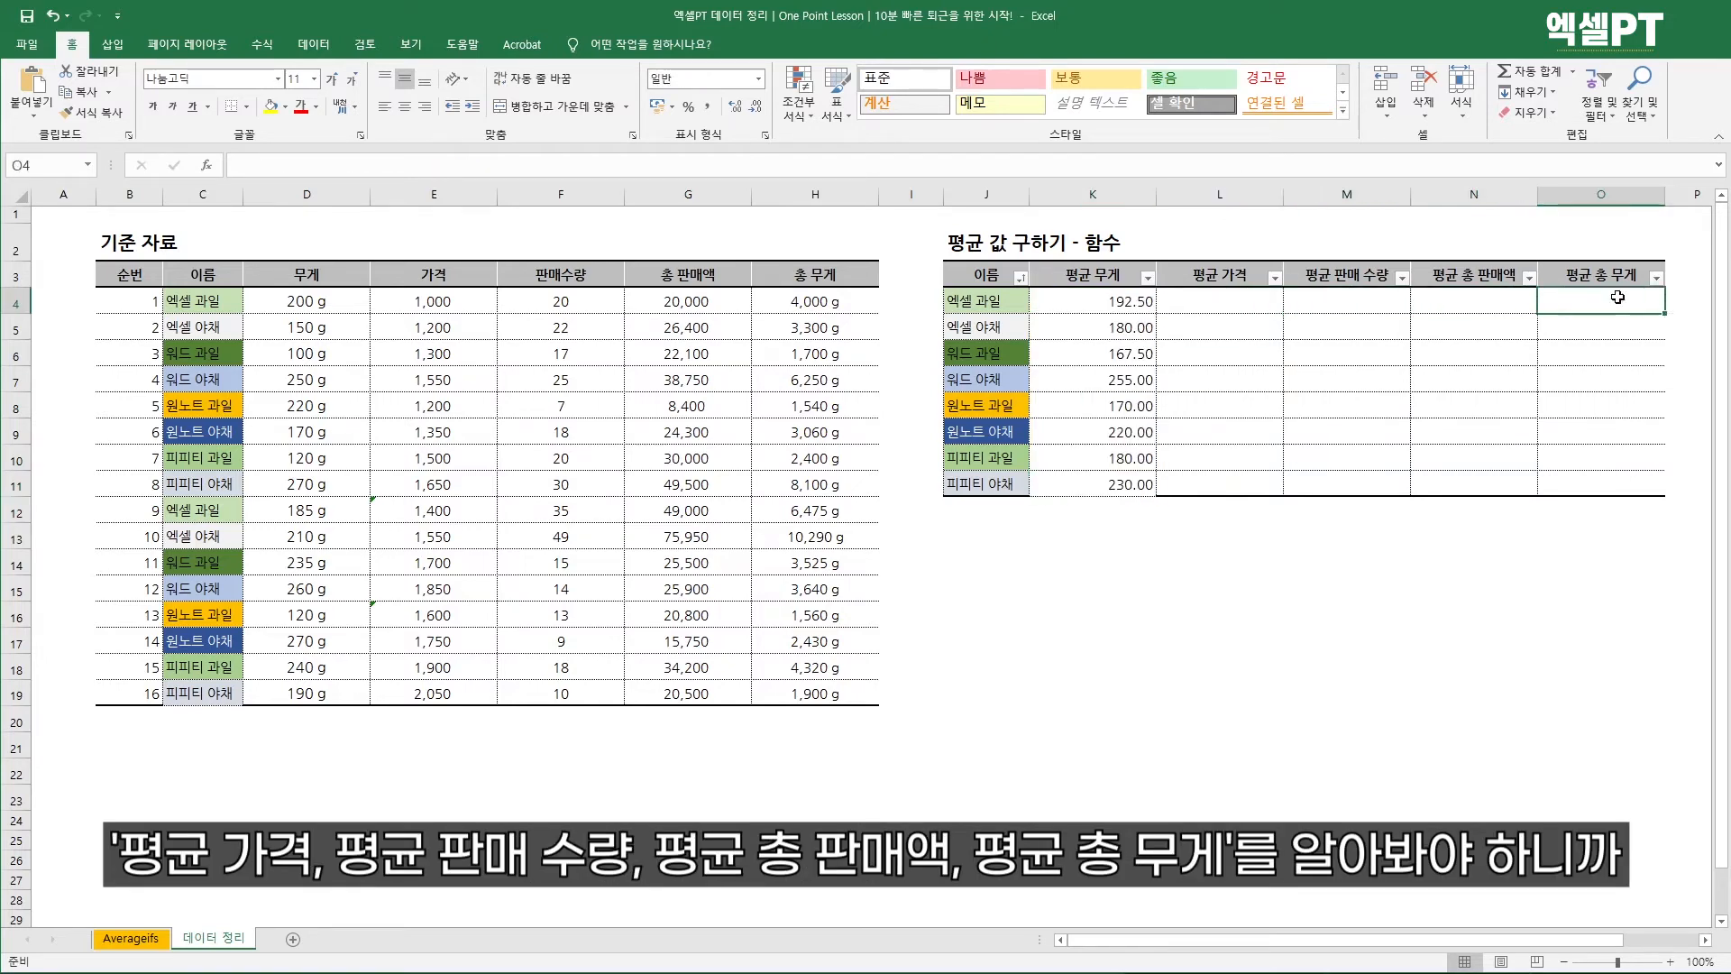
Copy the K4 formula into the 평균 가격 cell L4 and change its average range to the price range $E$4:$E$19
left_click(1237, 311)
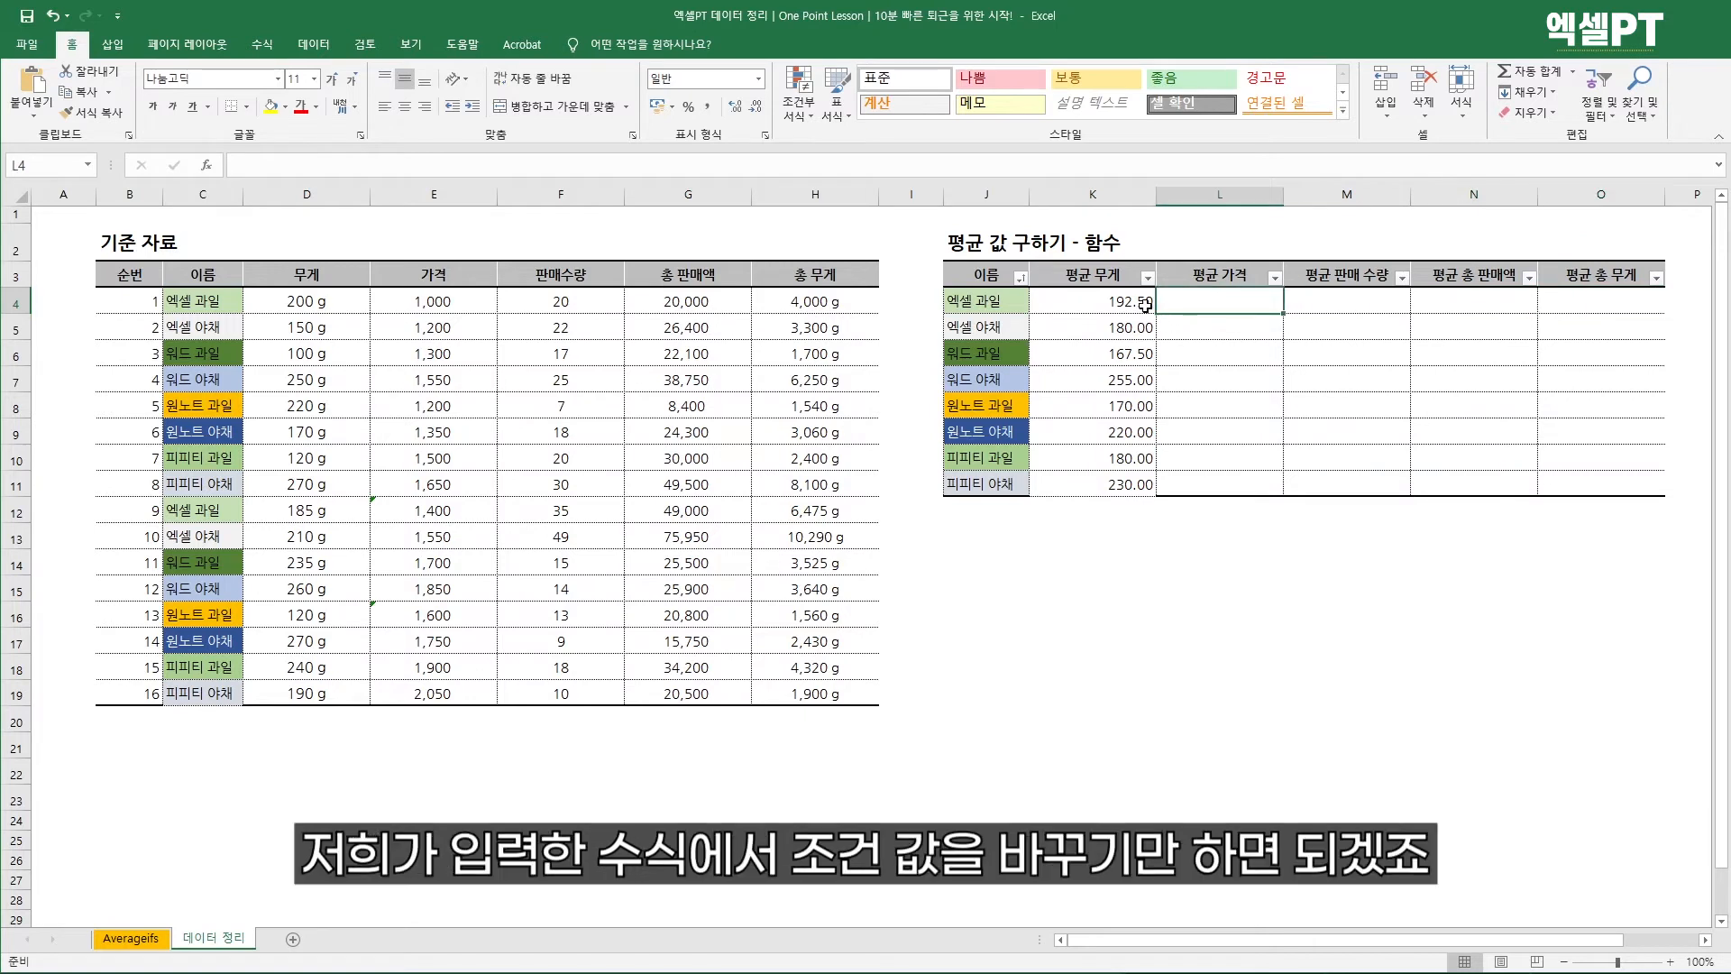
left_click(1145, 304)
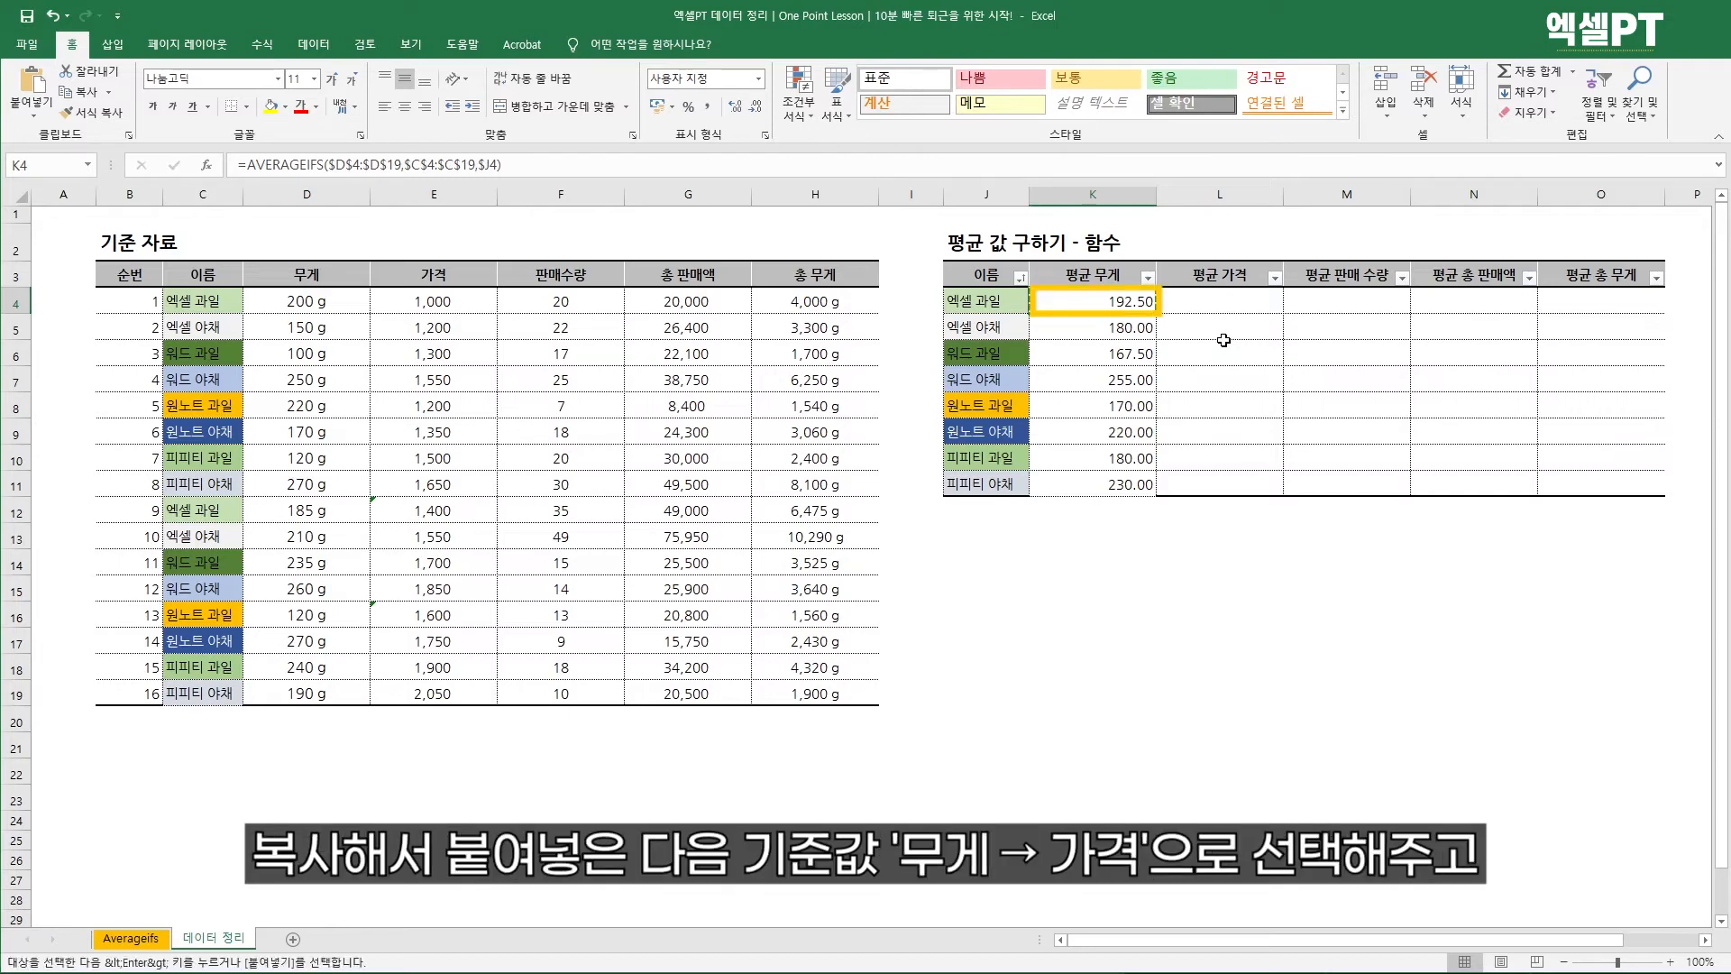
key("ctrl+c")
key("Right")
key("ctrl+v")
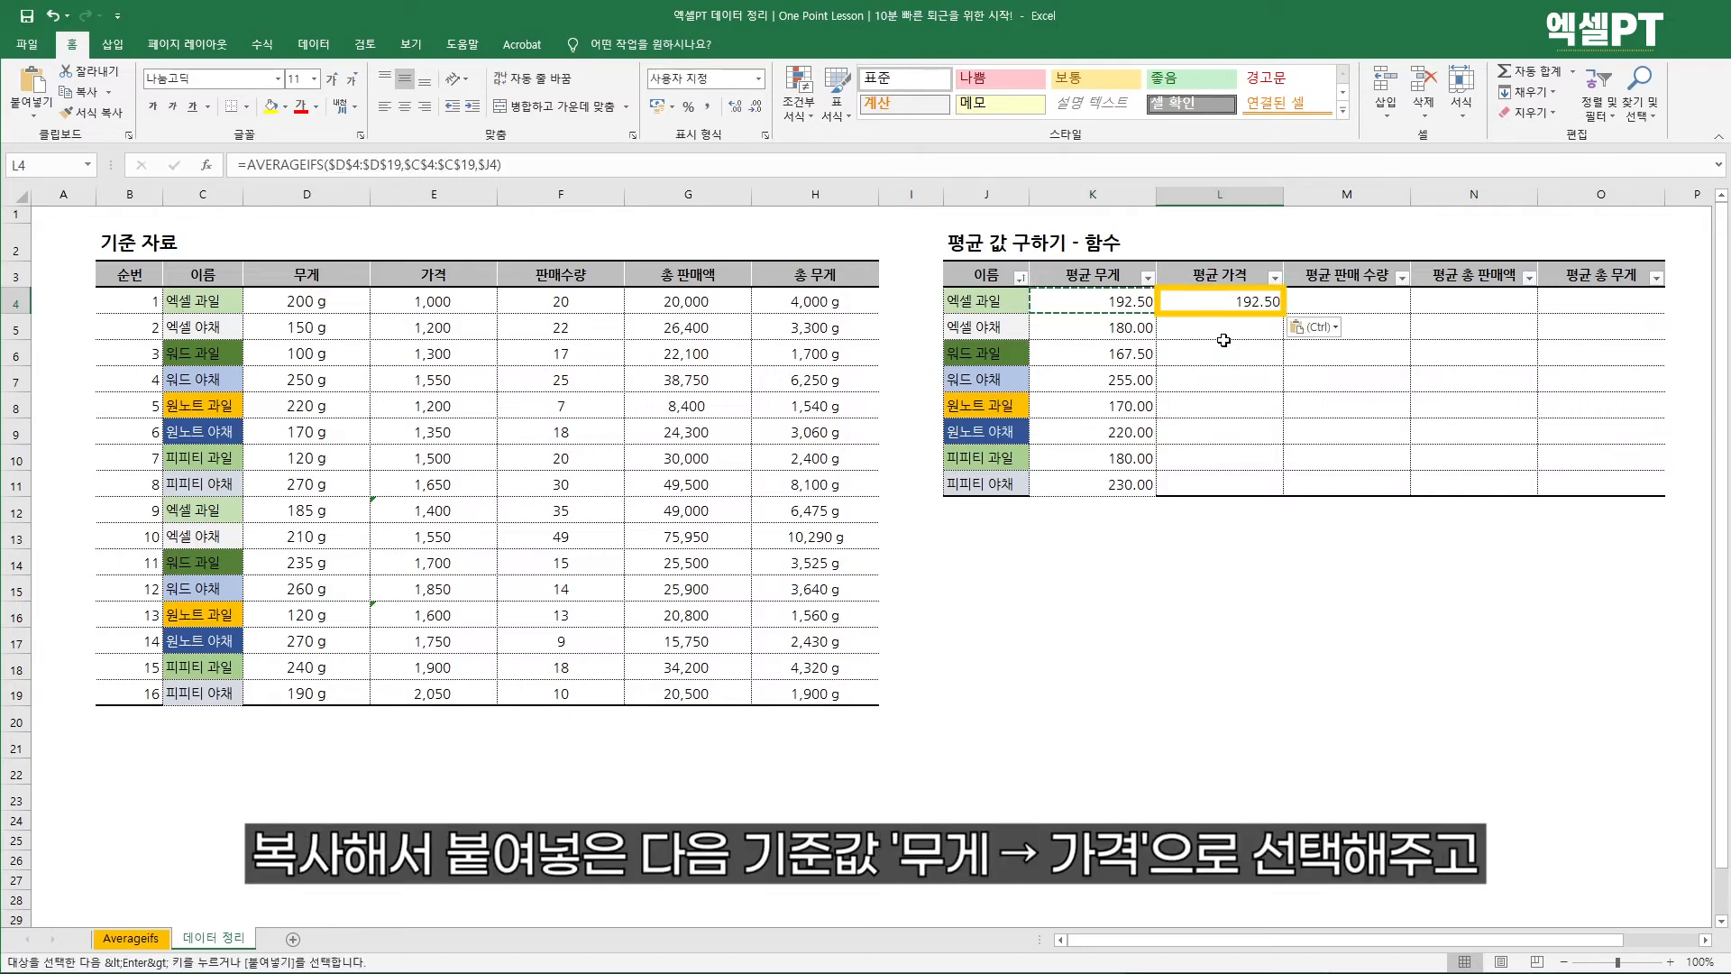
double_click(1247, 299)
left_click_drag(342, 292, 468, 300)
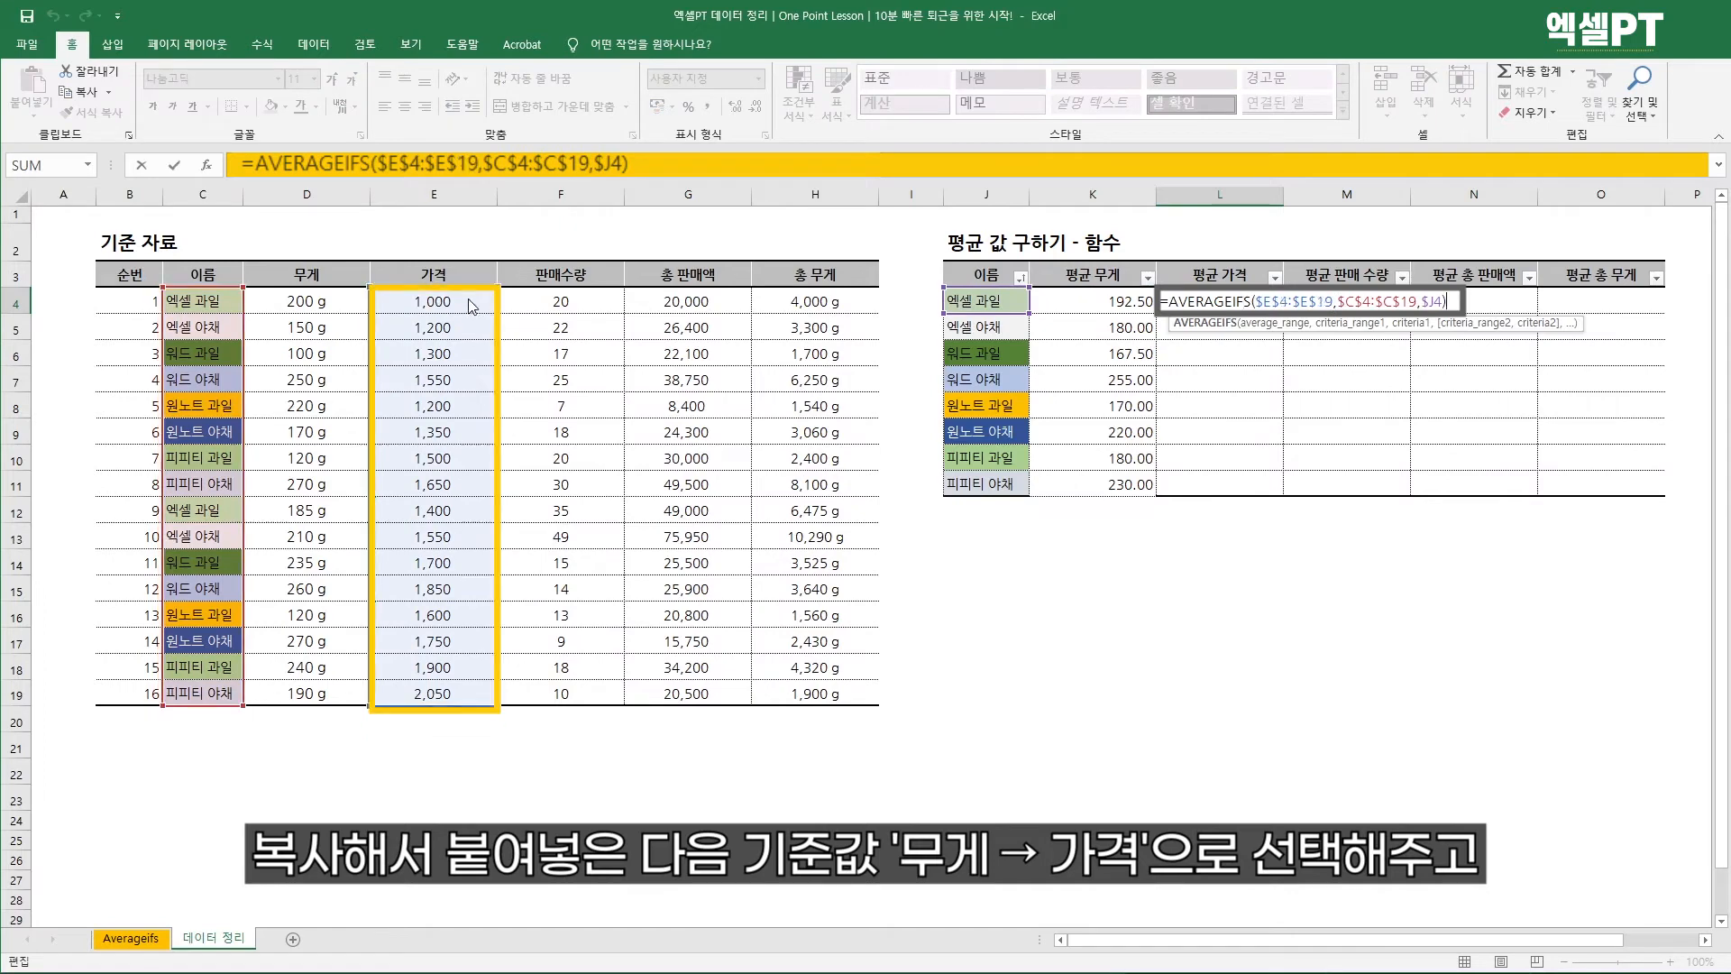
key("Return")
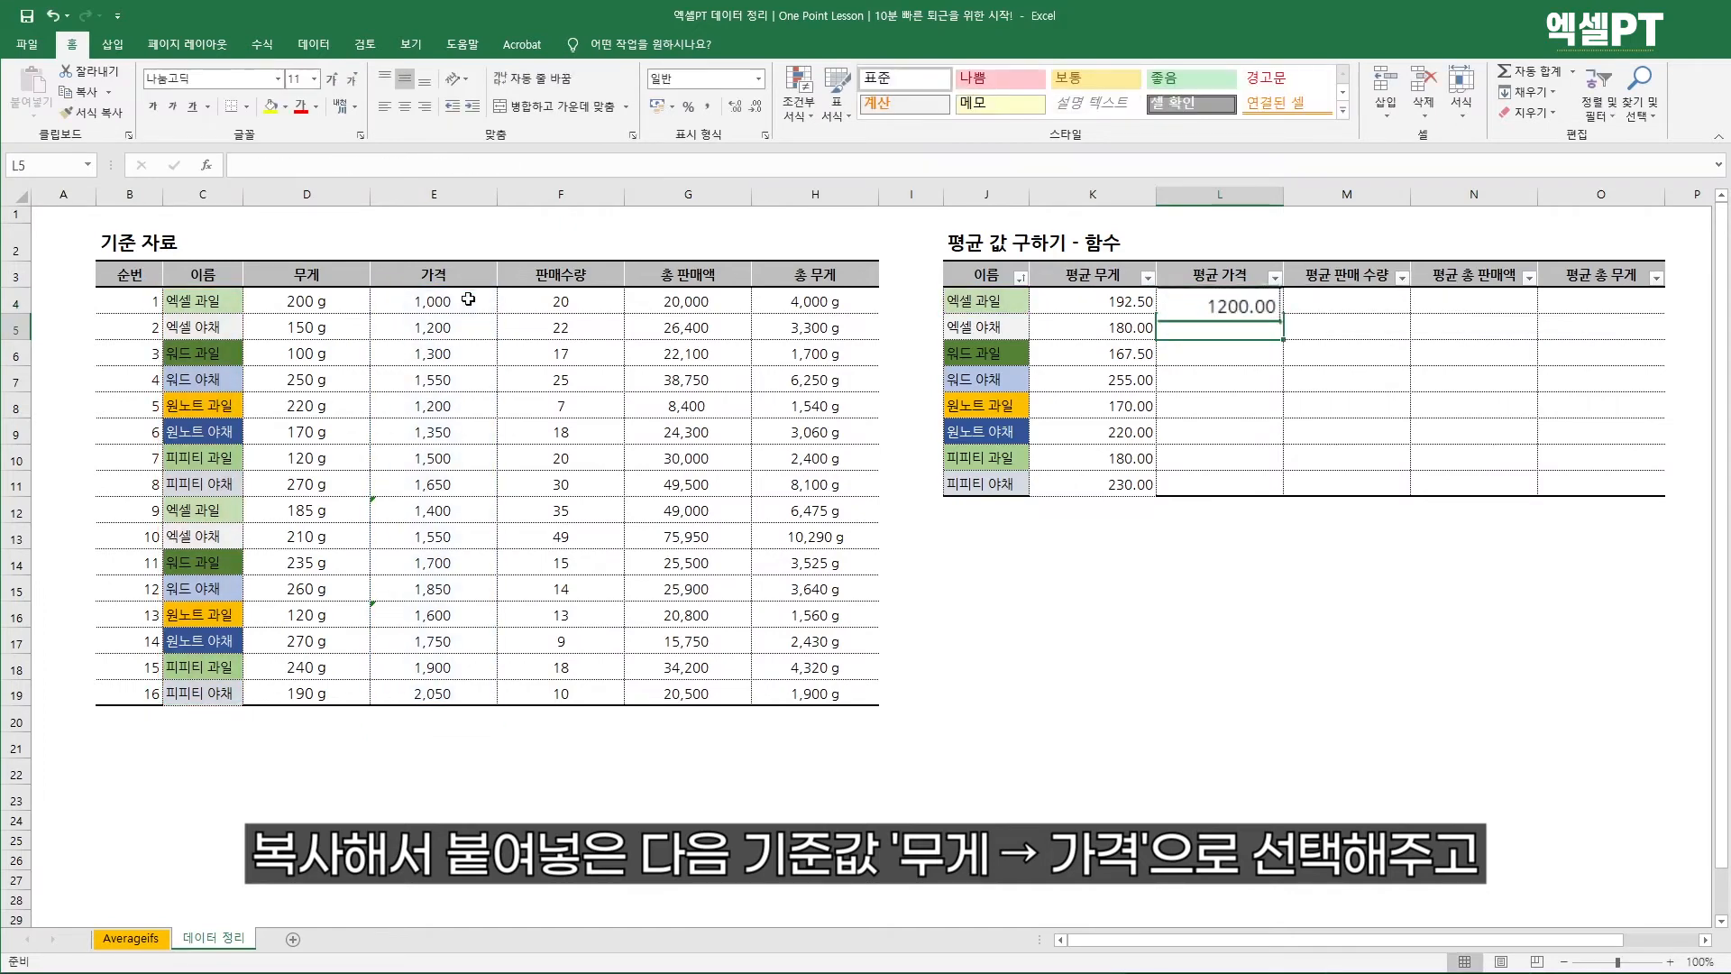
left_click(1003, 303)
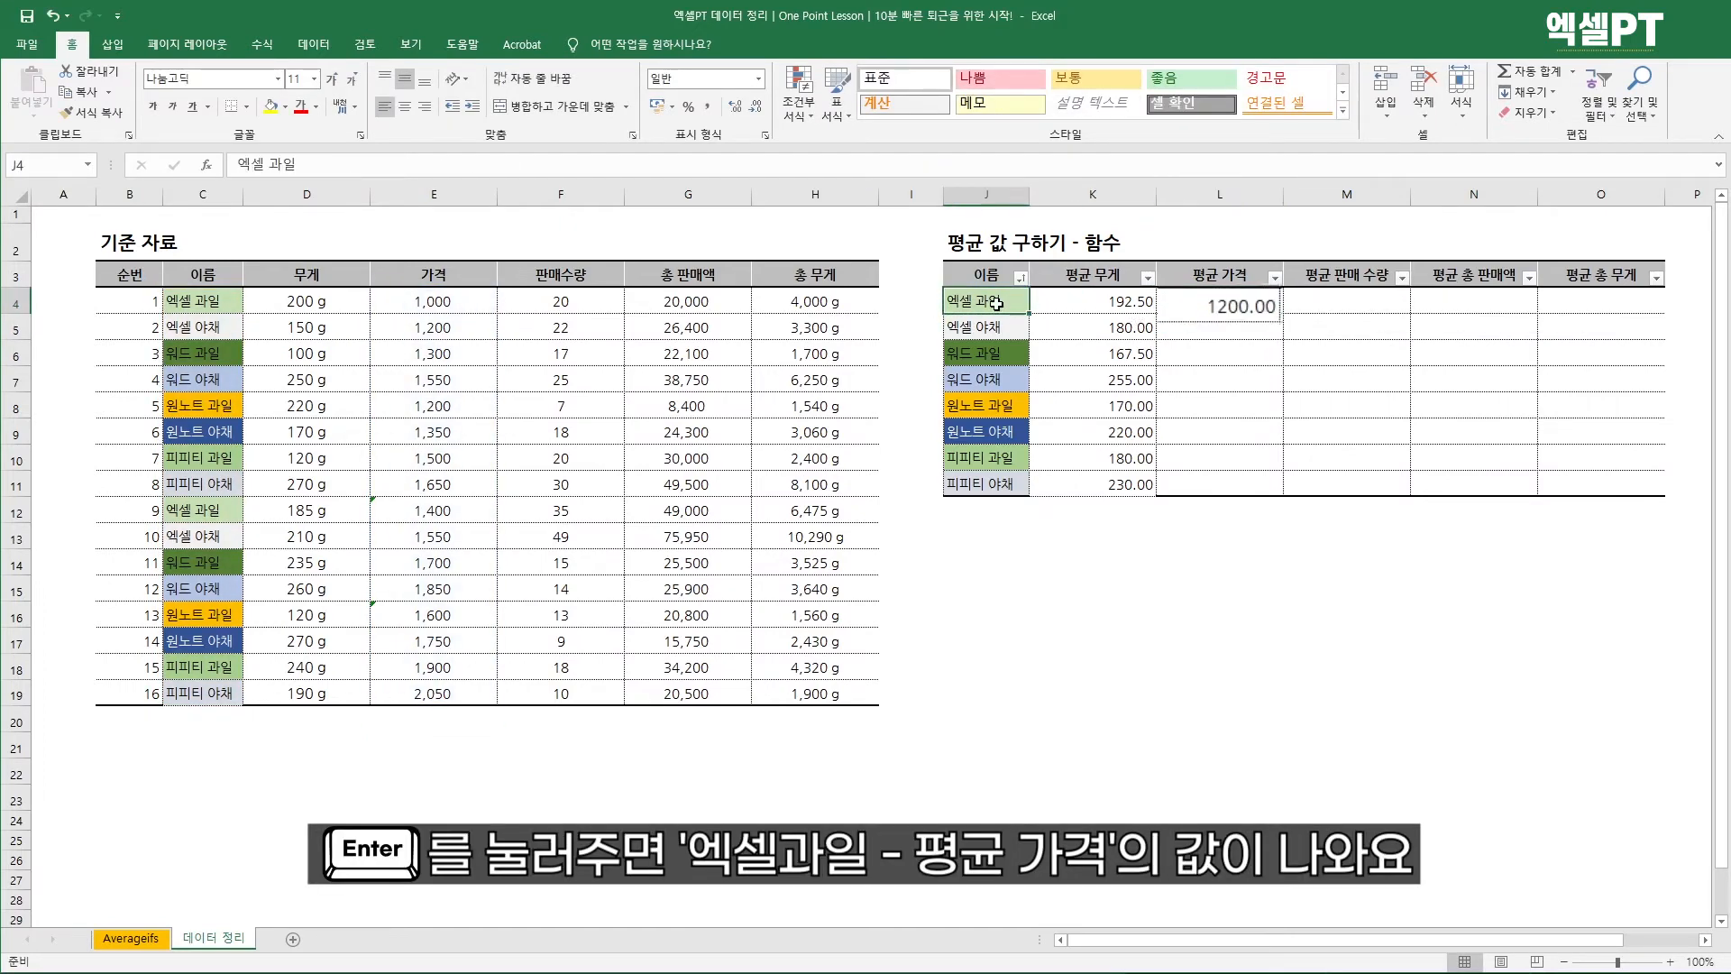
Copy the L4 formula into the 평균 판매 수량 cell M4 and change its average range to $F$4:$F$19
left_click(1223, 307)
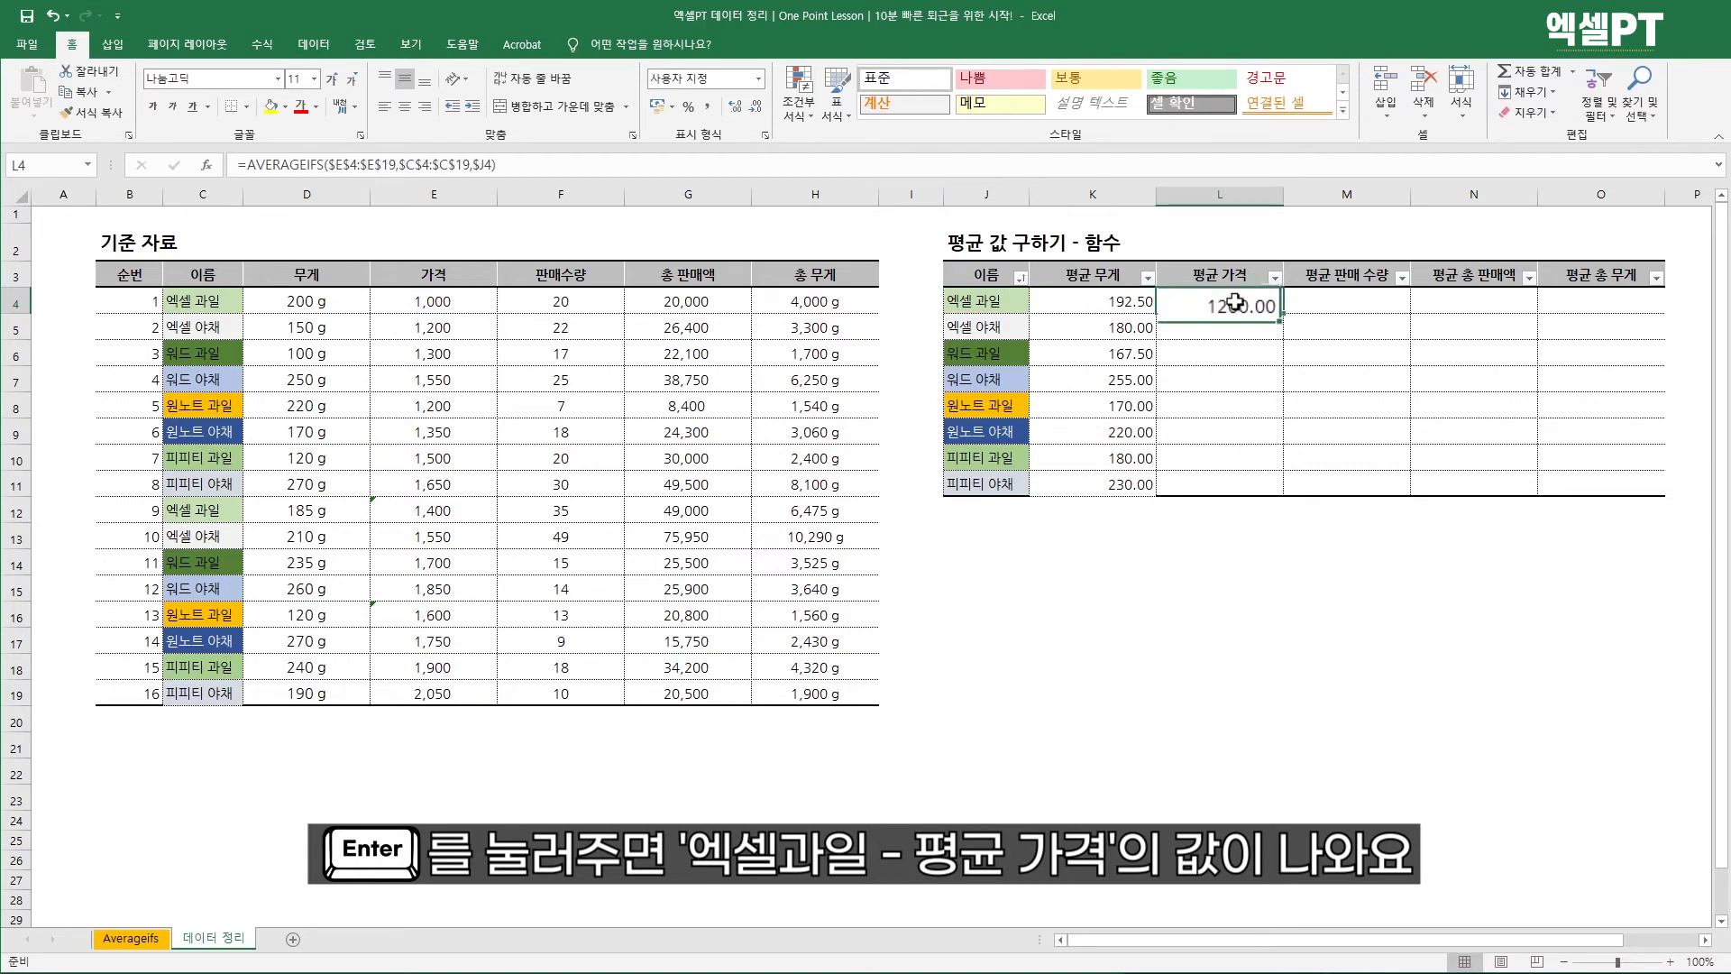
key("ctrl+c")
left_click(1364, 307)
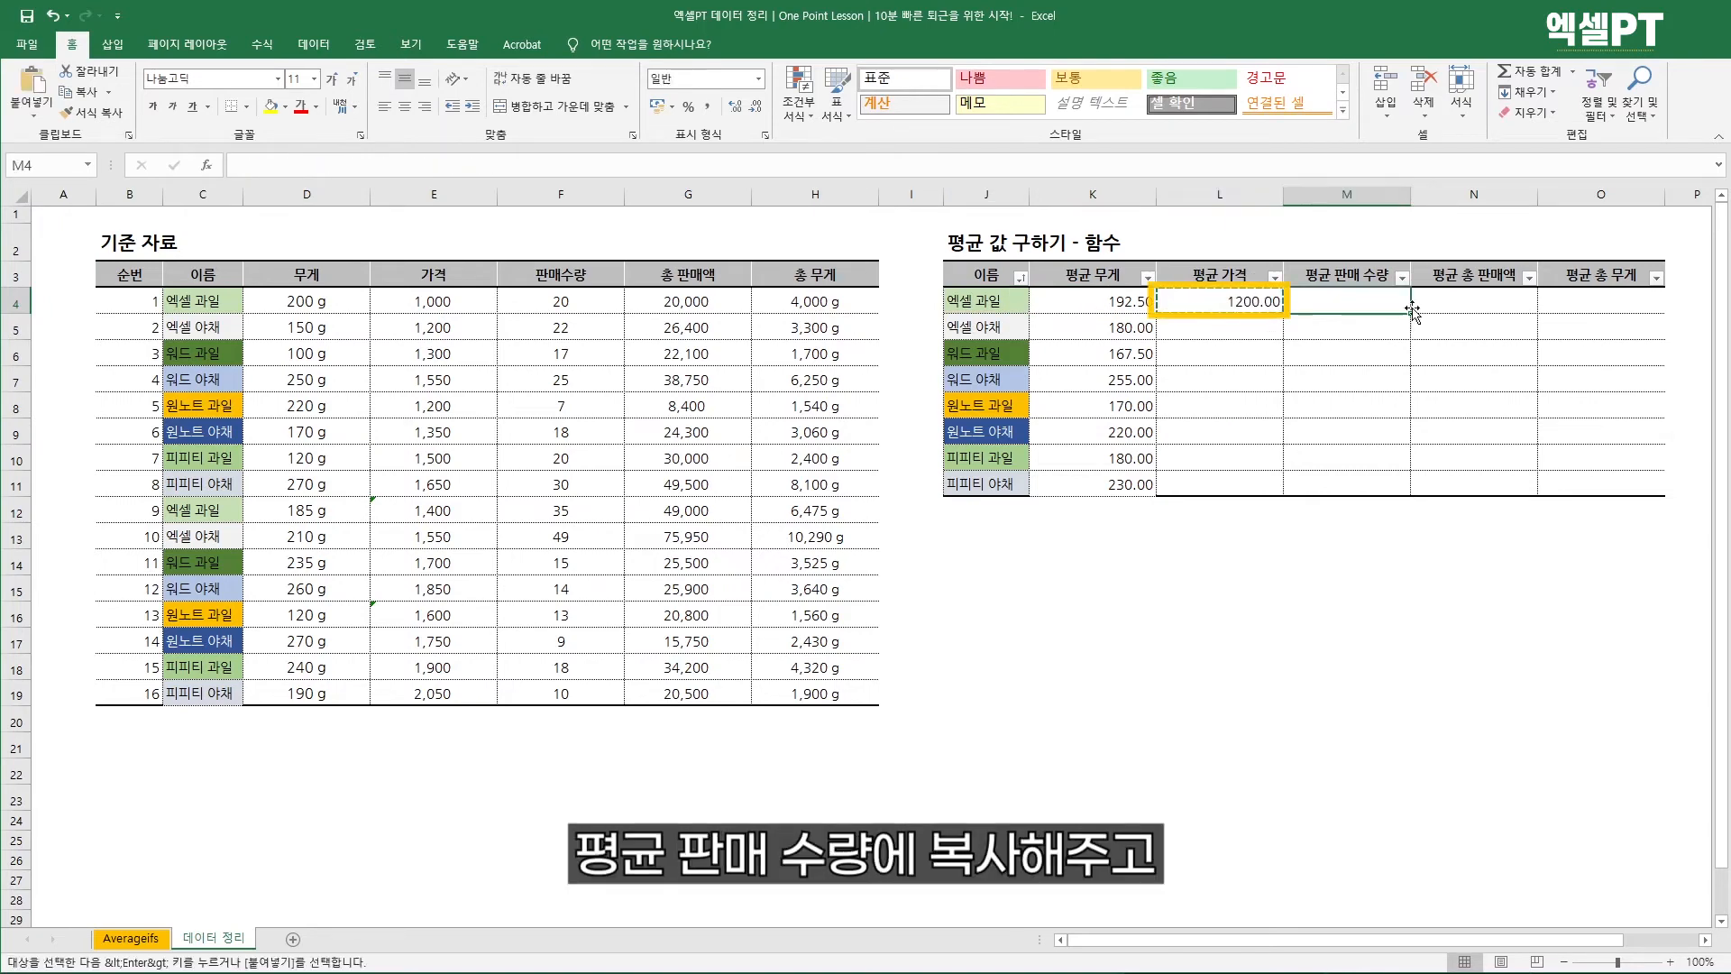
key("ctrl+v")
double_click(1372, 301)
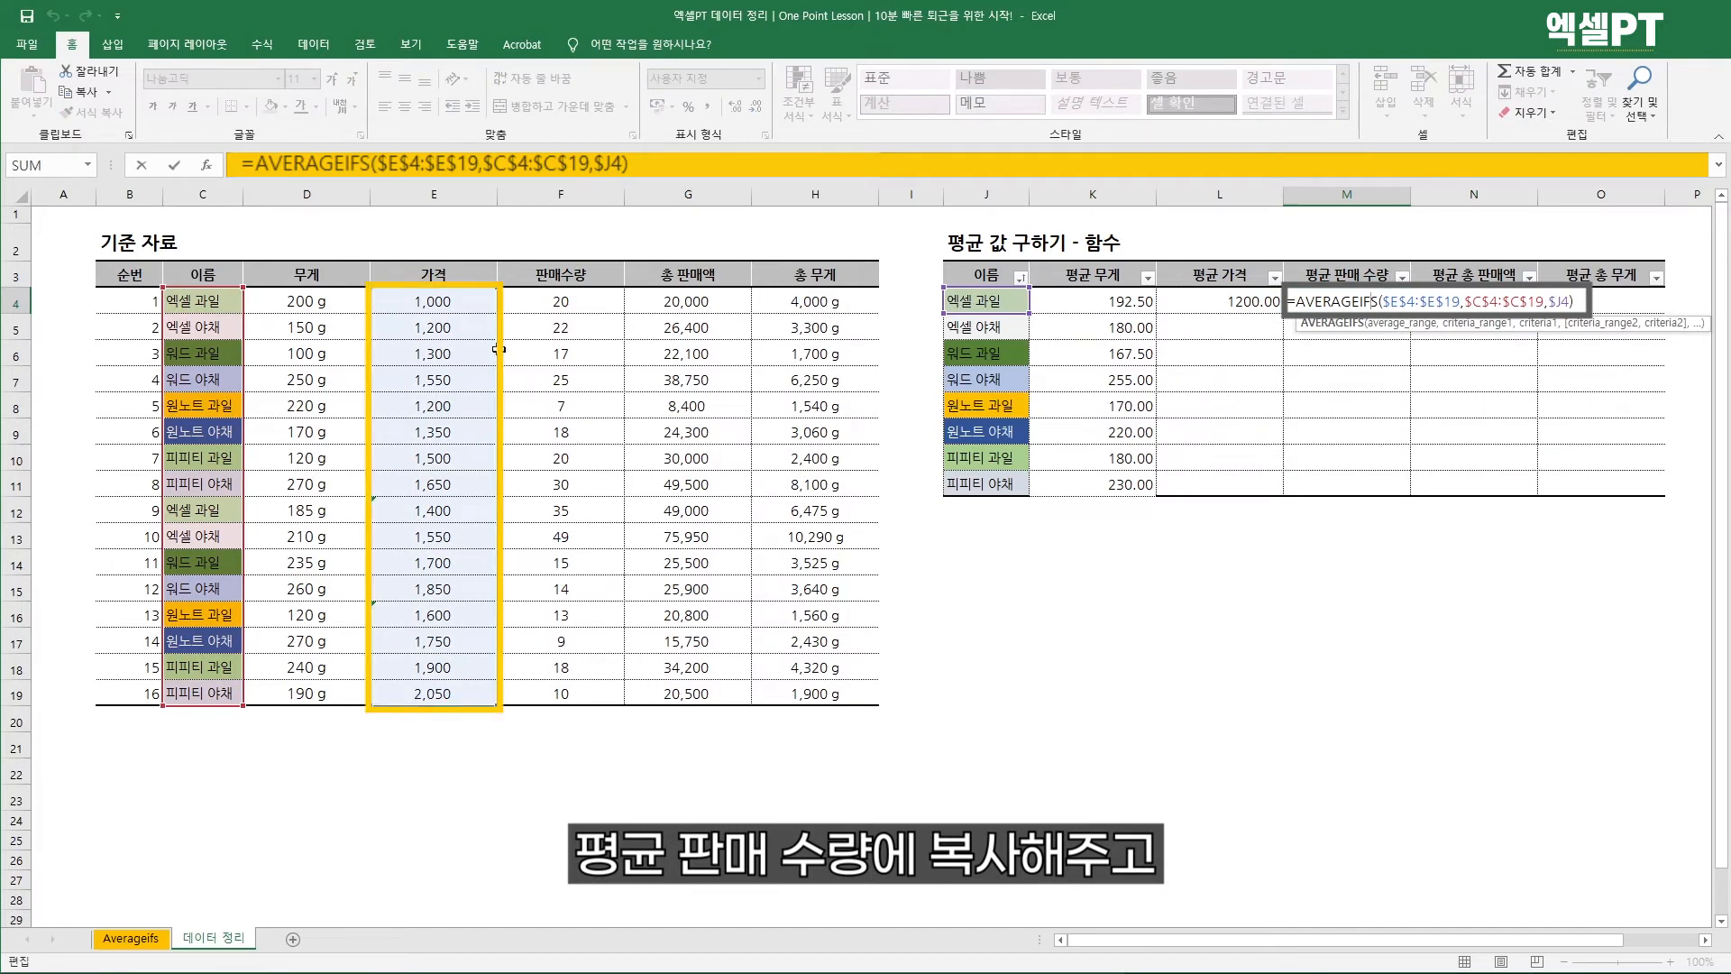
left_click_drag(497, 350, 530, 358)
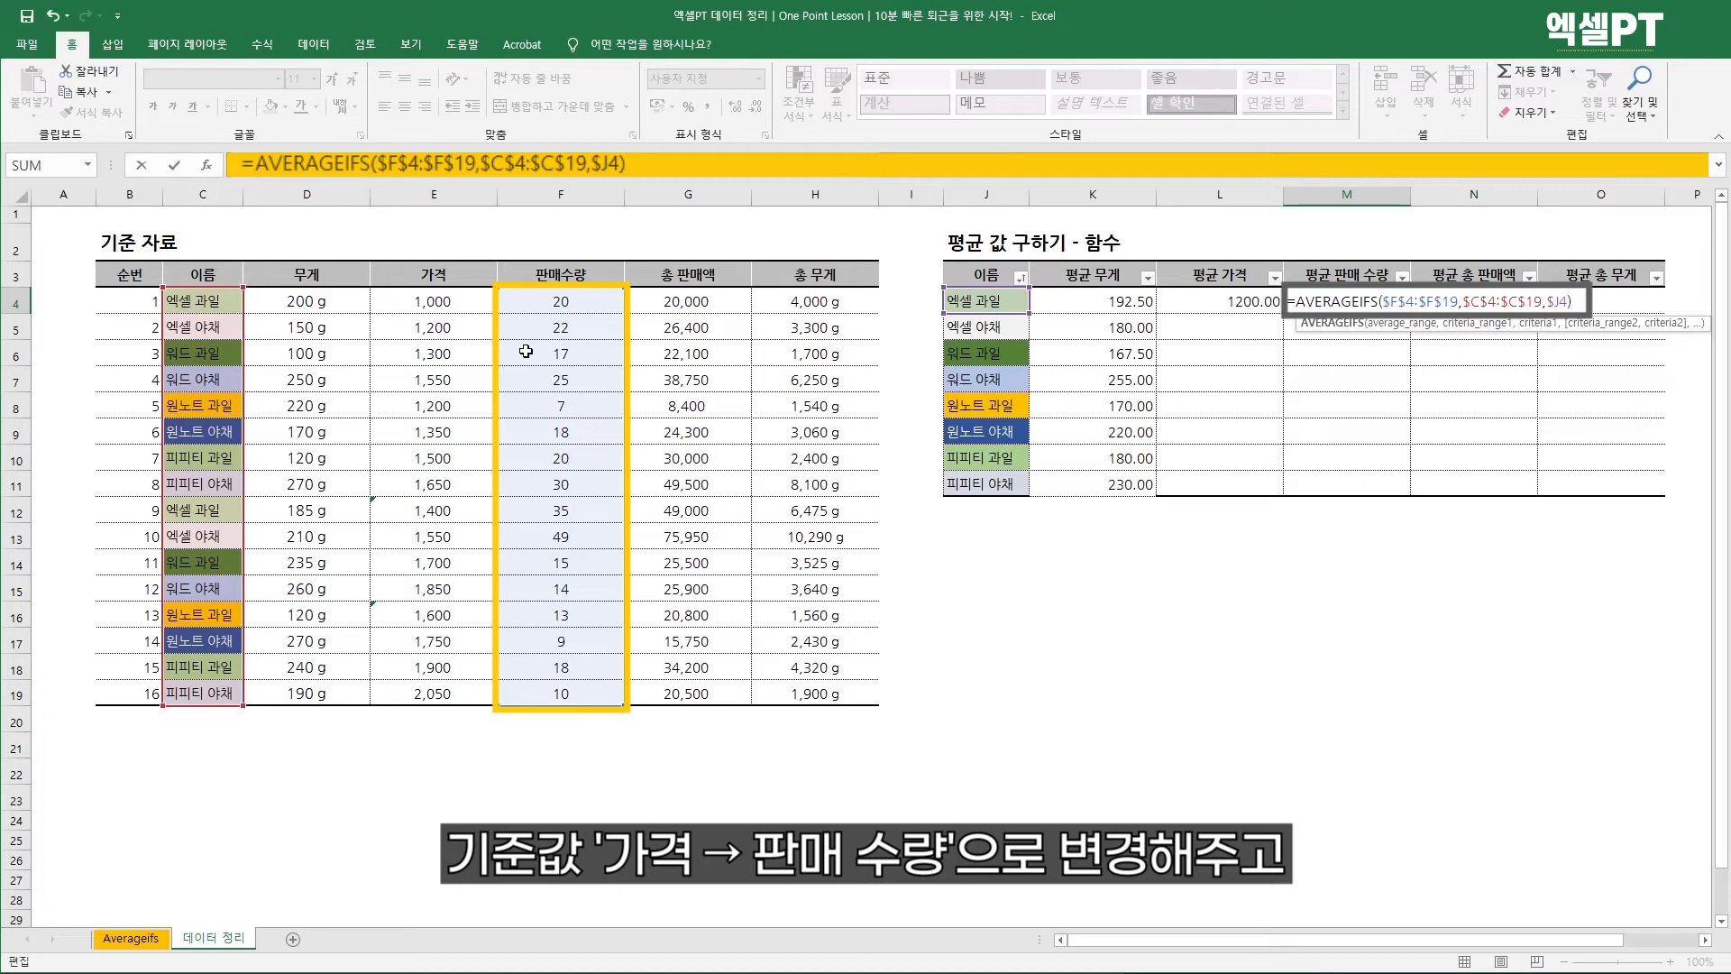
key("Return")
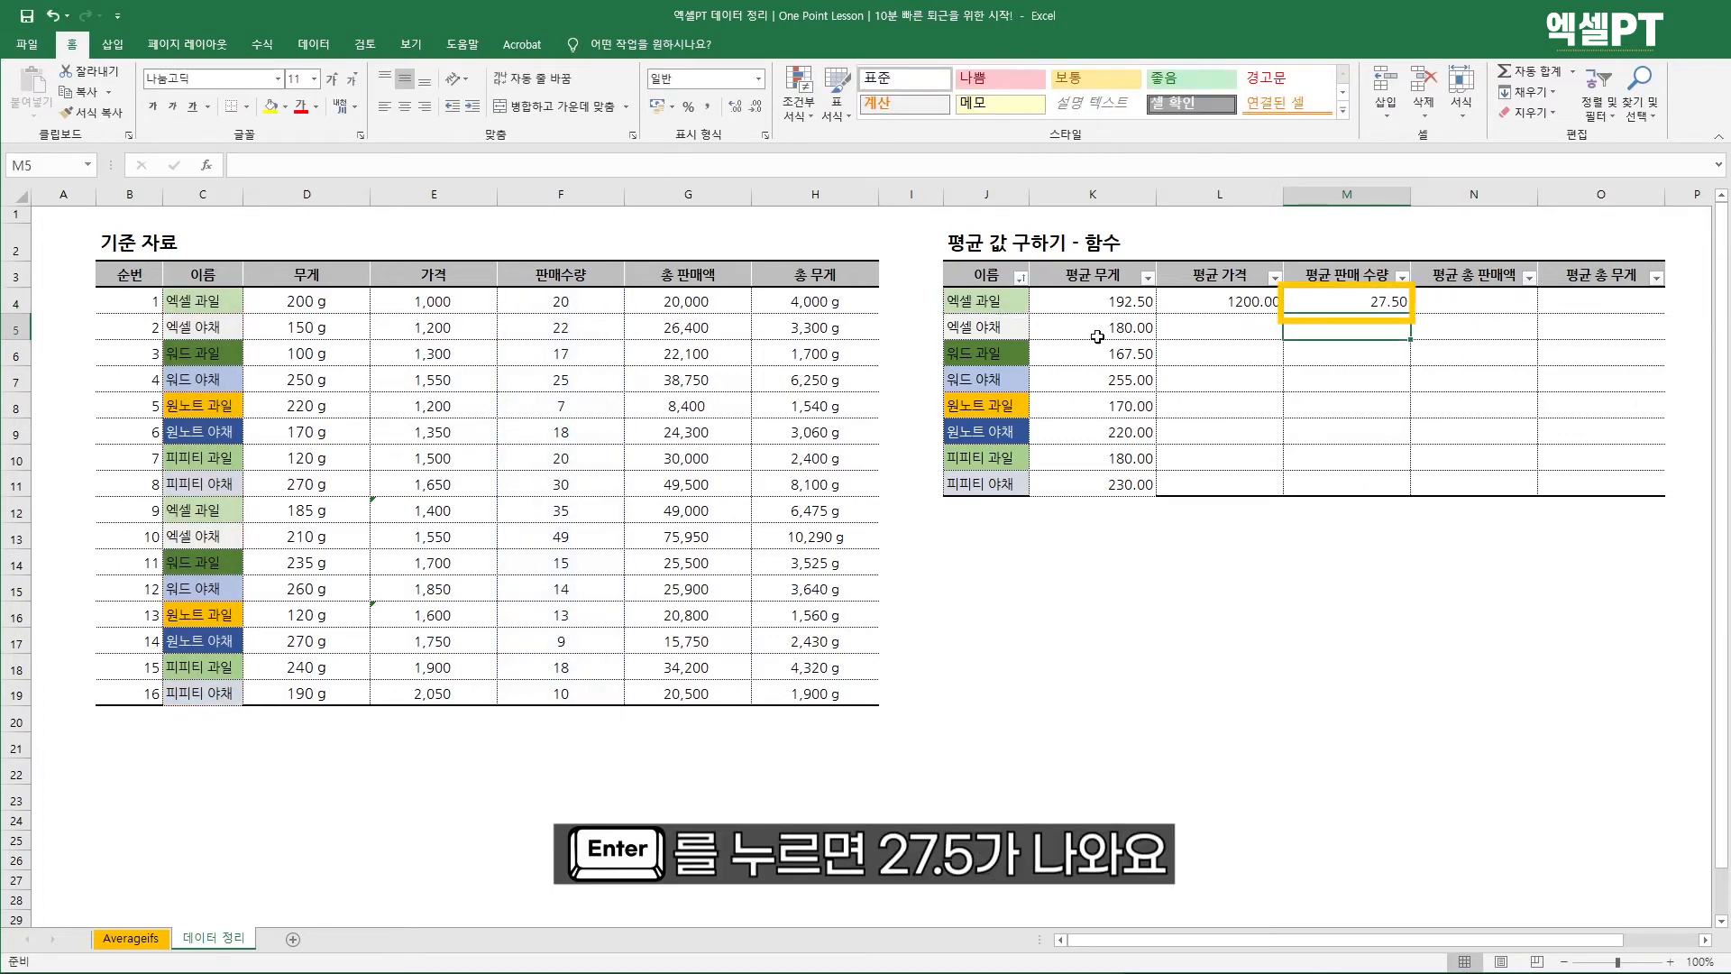
Check the 엑셀 과일 average sales quantity in M4 against the average of its quantities in F4 and F12
left_click(1343, 300)
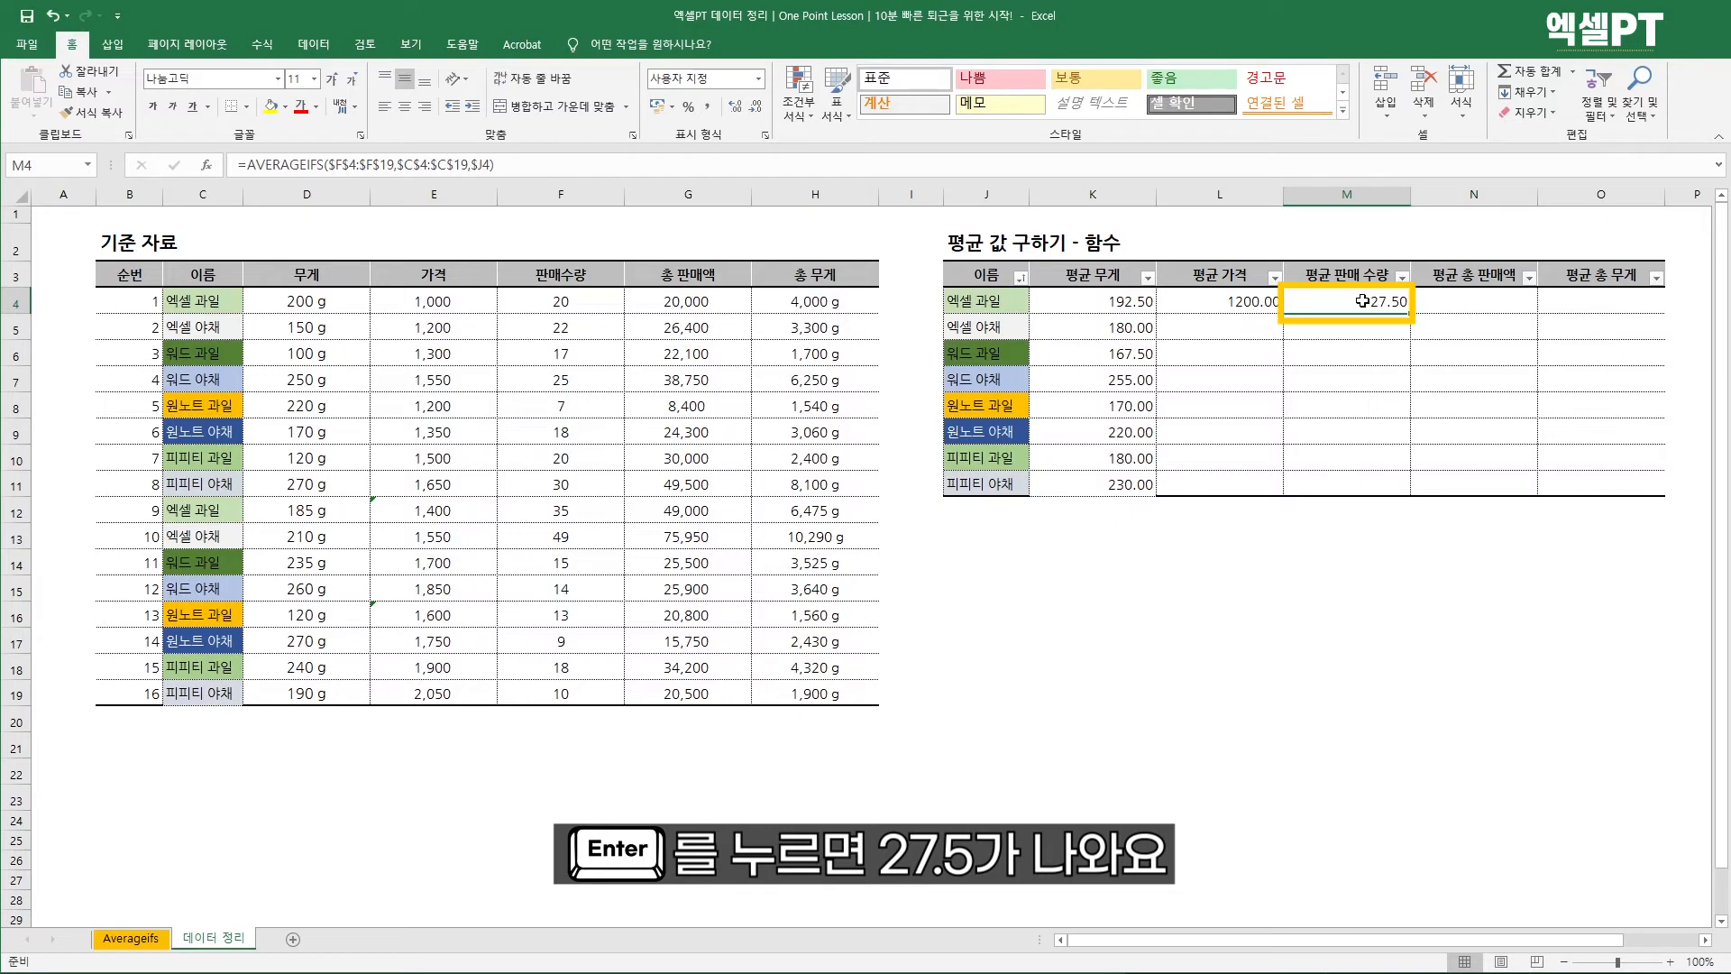
left_click(552, 297)
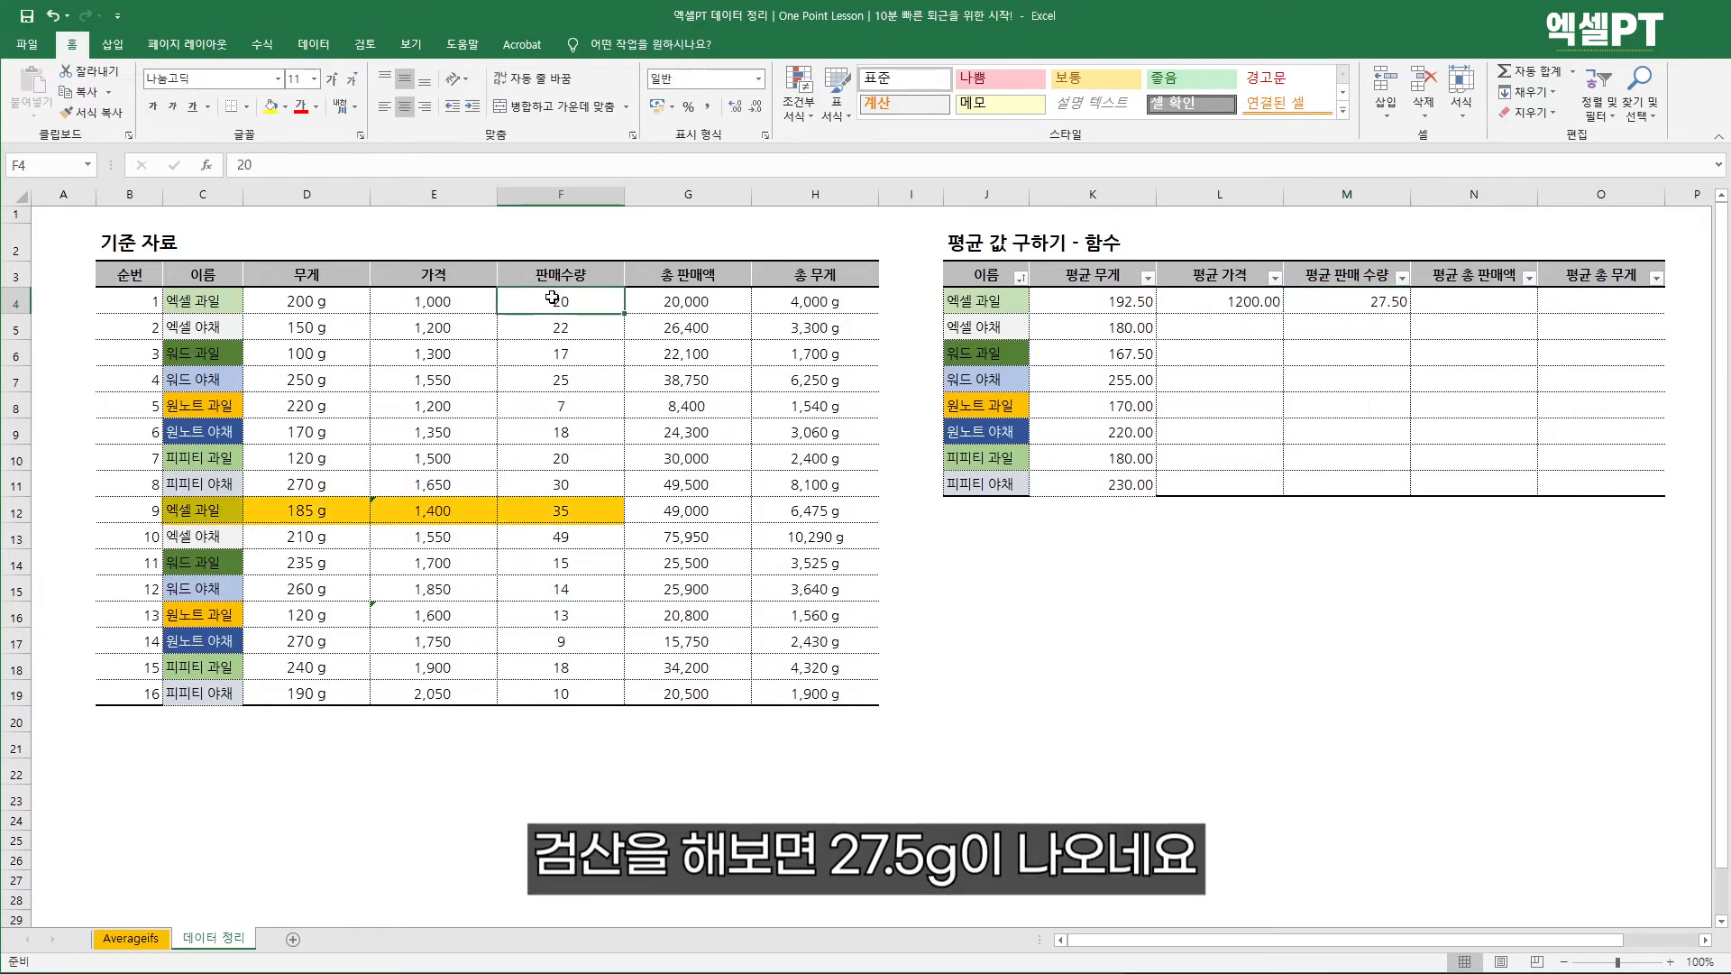
left_click(557, 510, "ctrl")
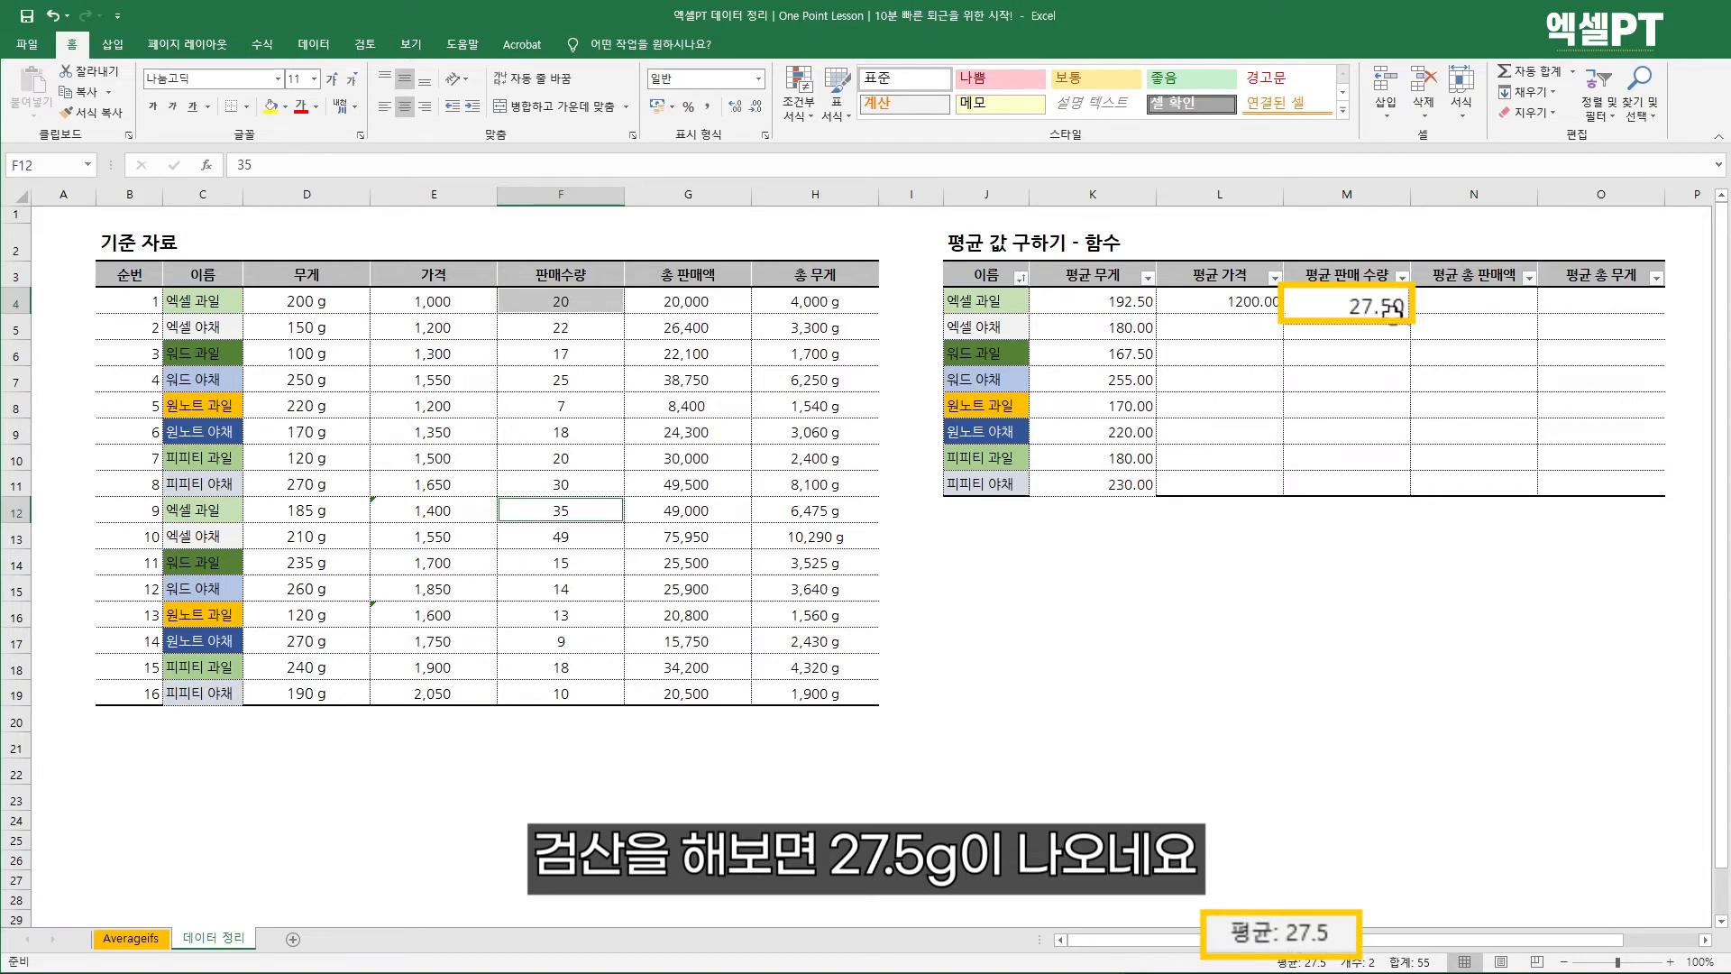
Copy the M4 formula into the 평균 총 판매액 cell N4 and change its average range to $G$4:$G$19
left_click(1334, 307)
key("ctrl+c")
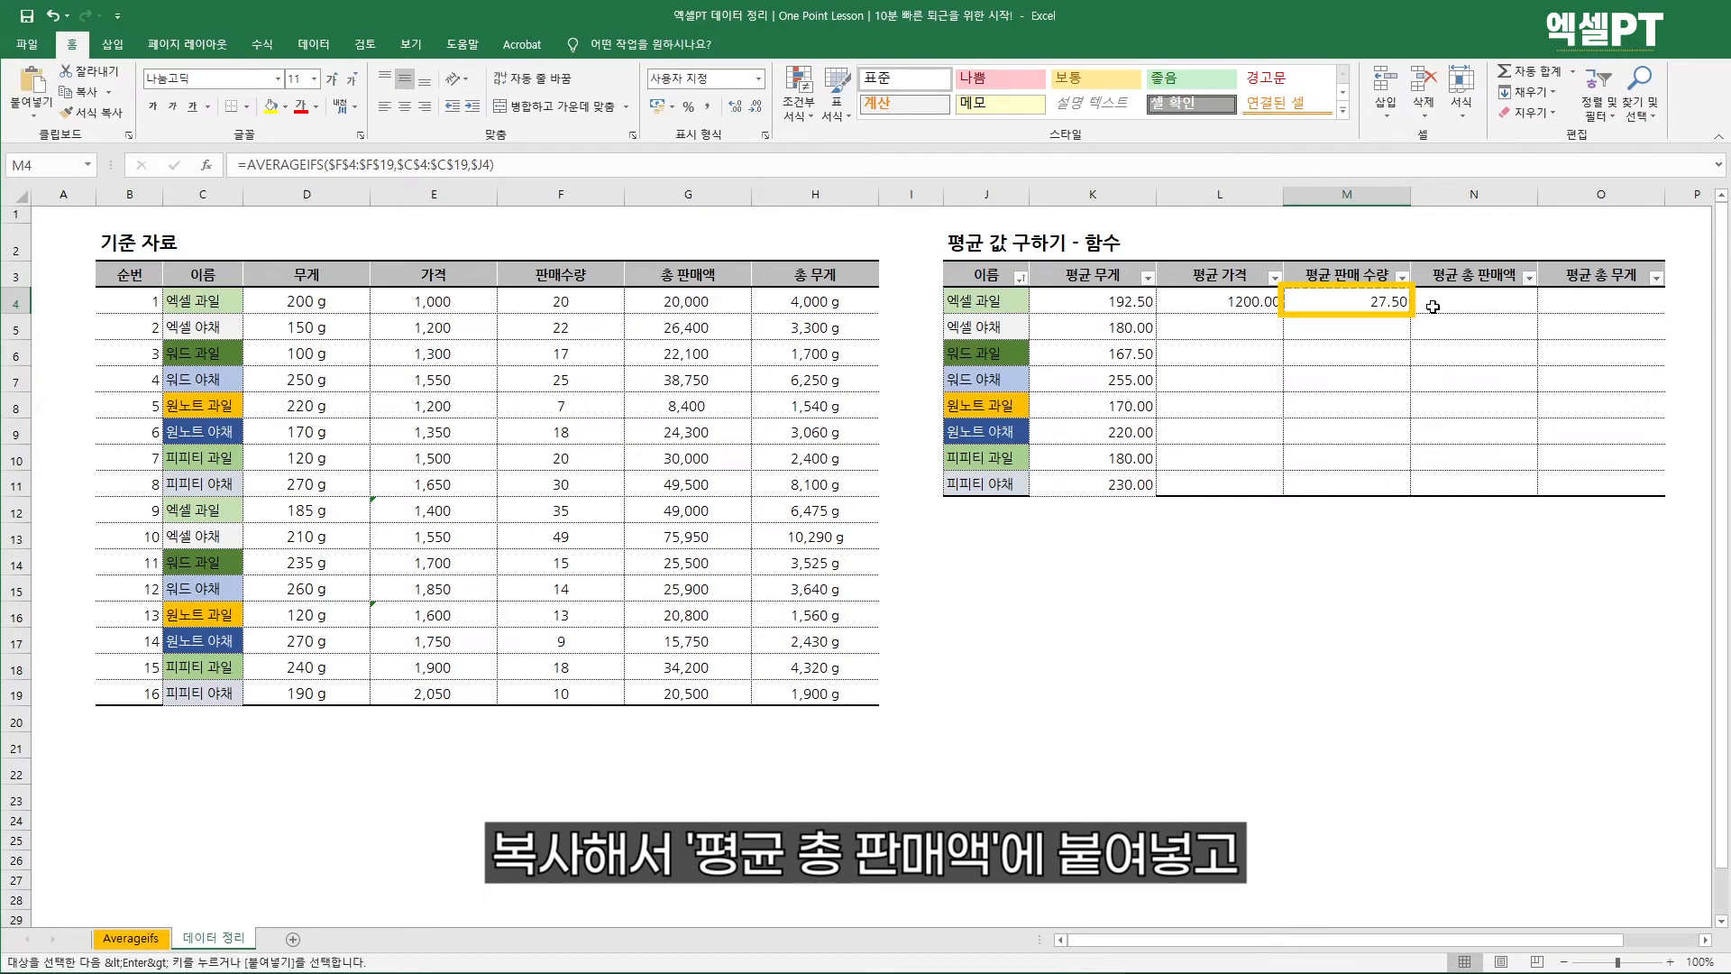
left_click(1432, 307)
key("ctrl+v")
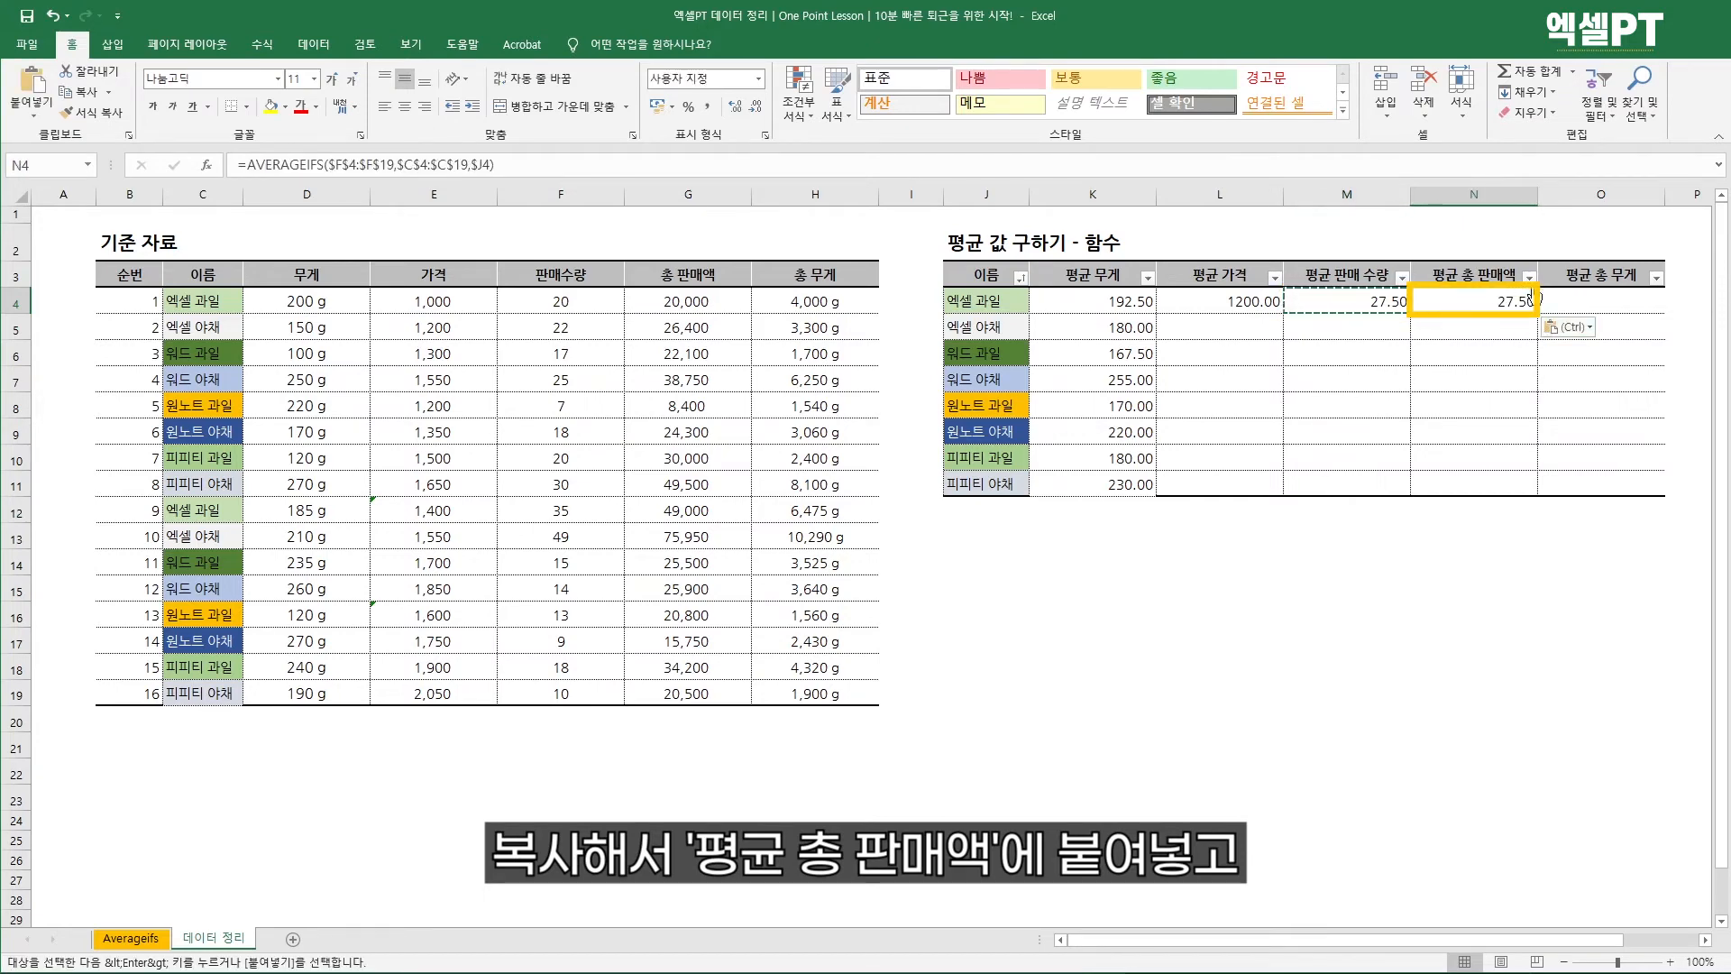
double_click(1510, 303)
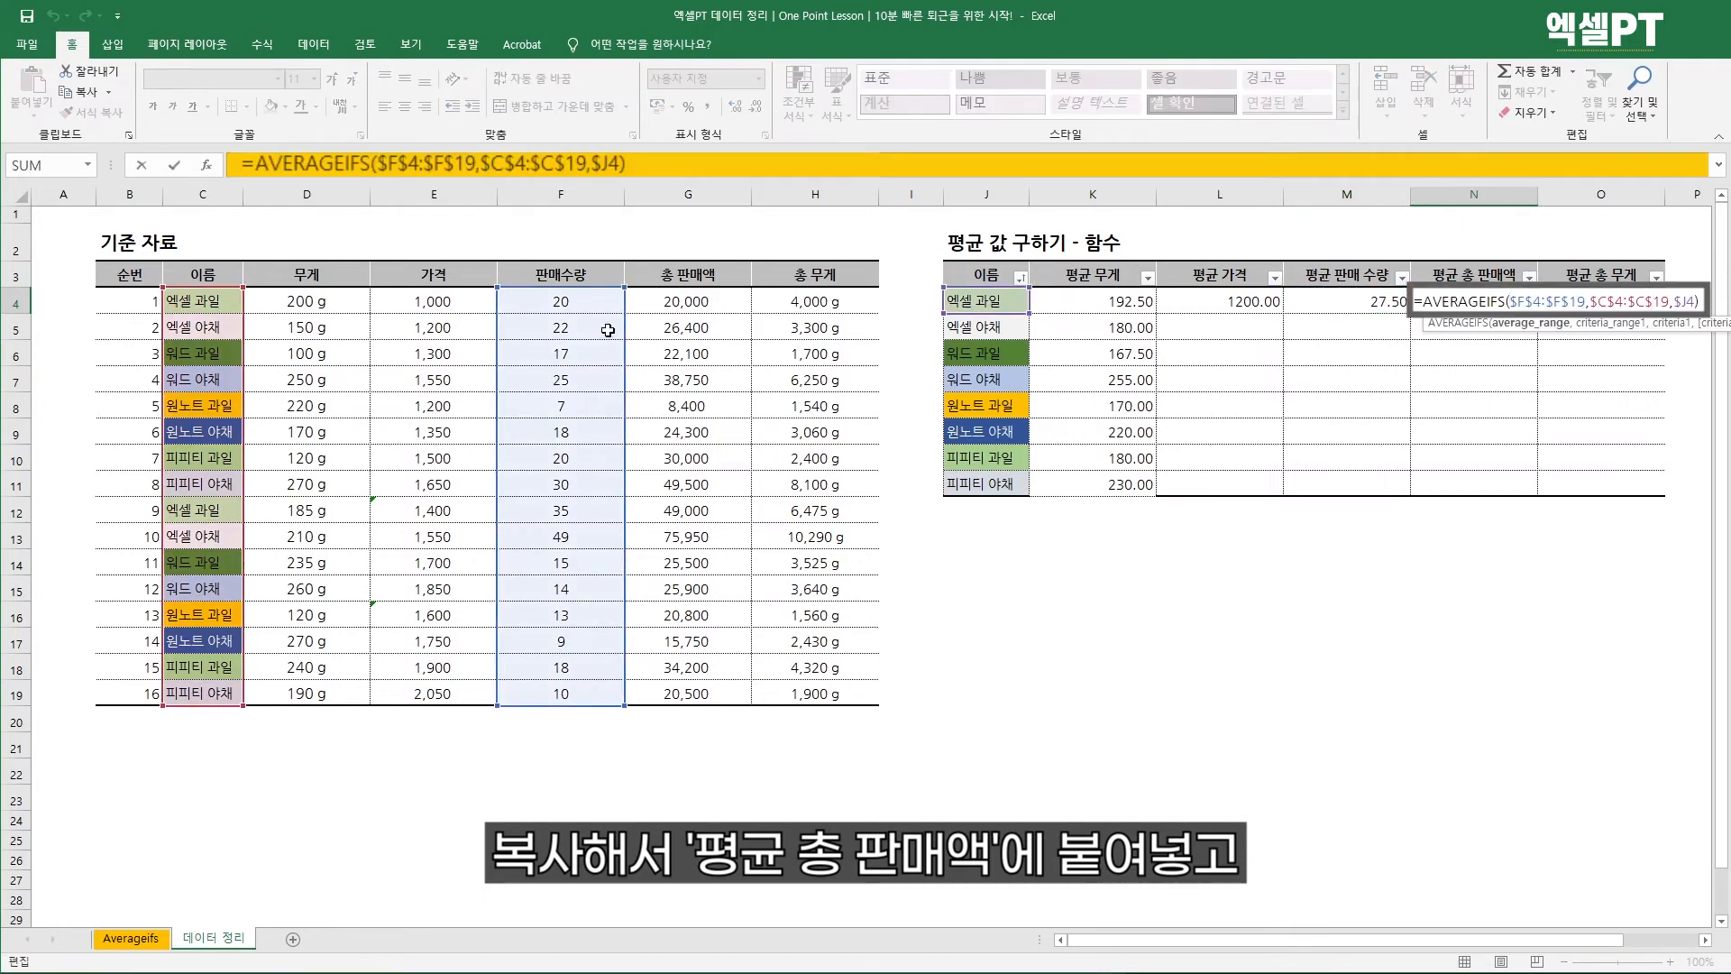
left_click_drag(625, 337, 665, 338)
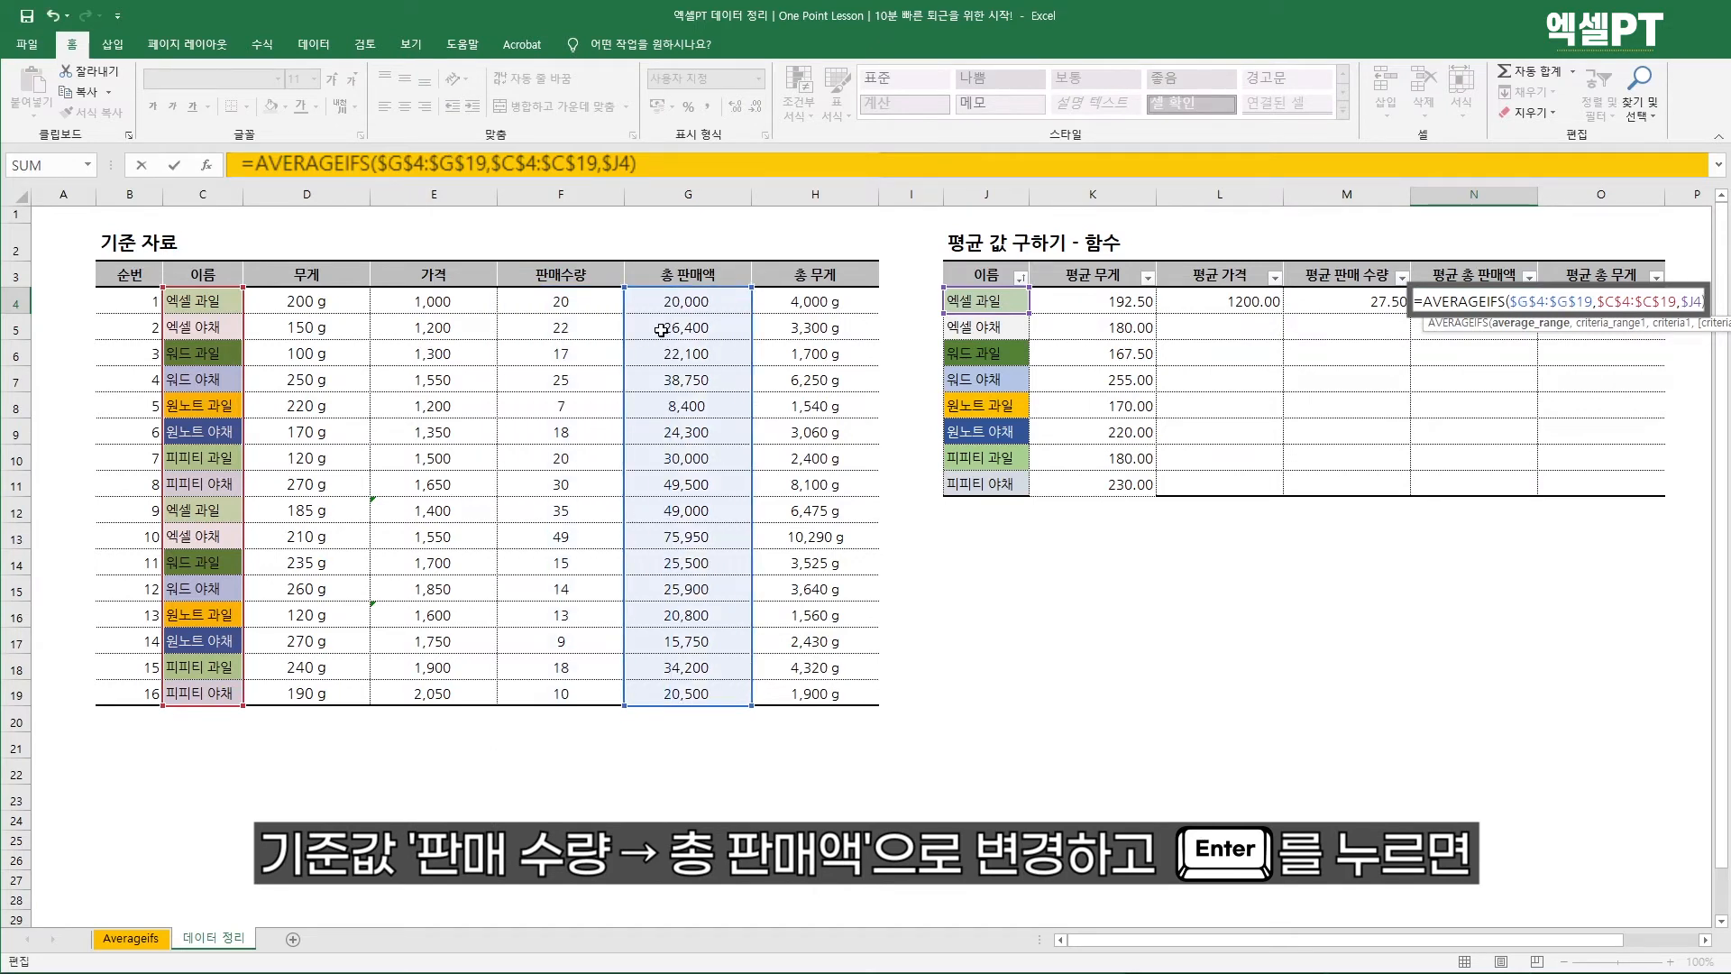
key("Return")
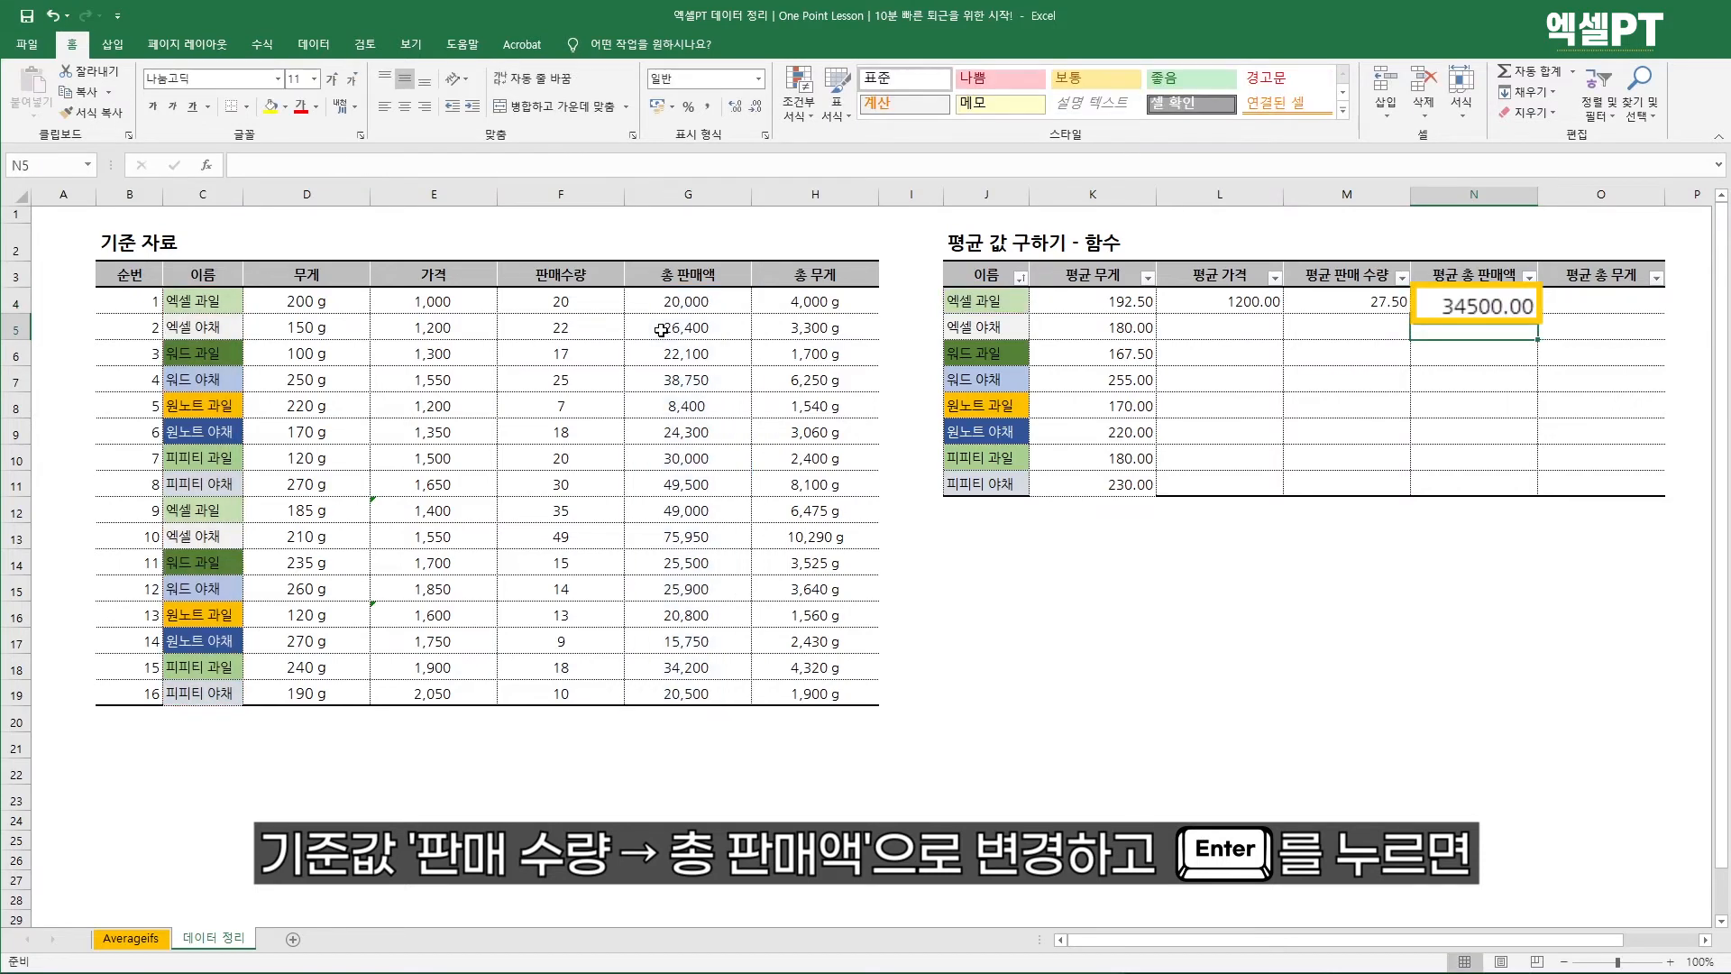
Copy the N4 formula into the 평균 총 무게 cell O4 and change its average range to $H$4:$H$19
left_click(1488, 307)
key("ctrl+c")
left_click(1605, 303)
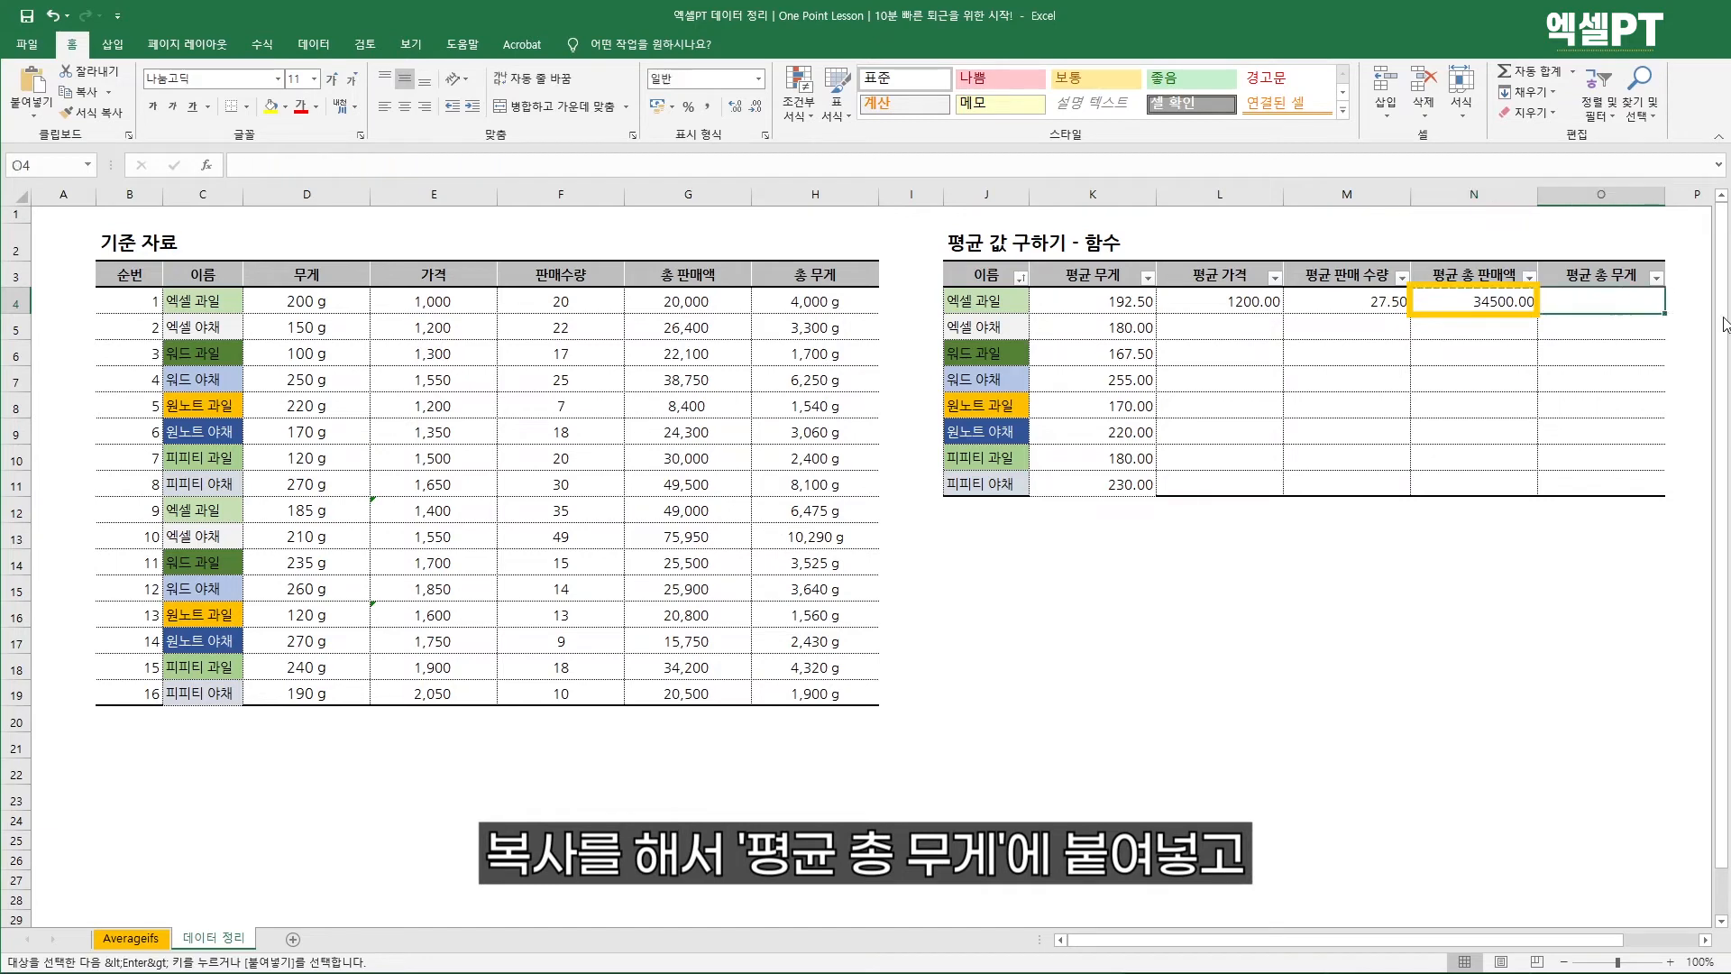
key("ctrl+v")
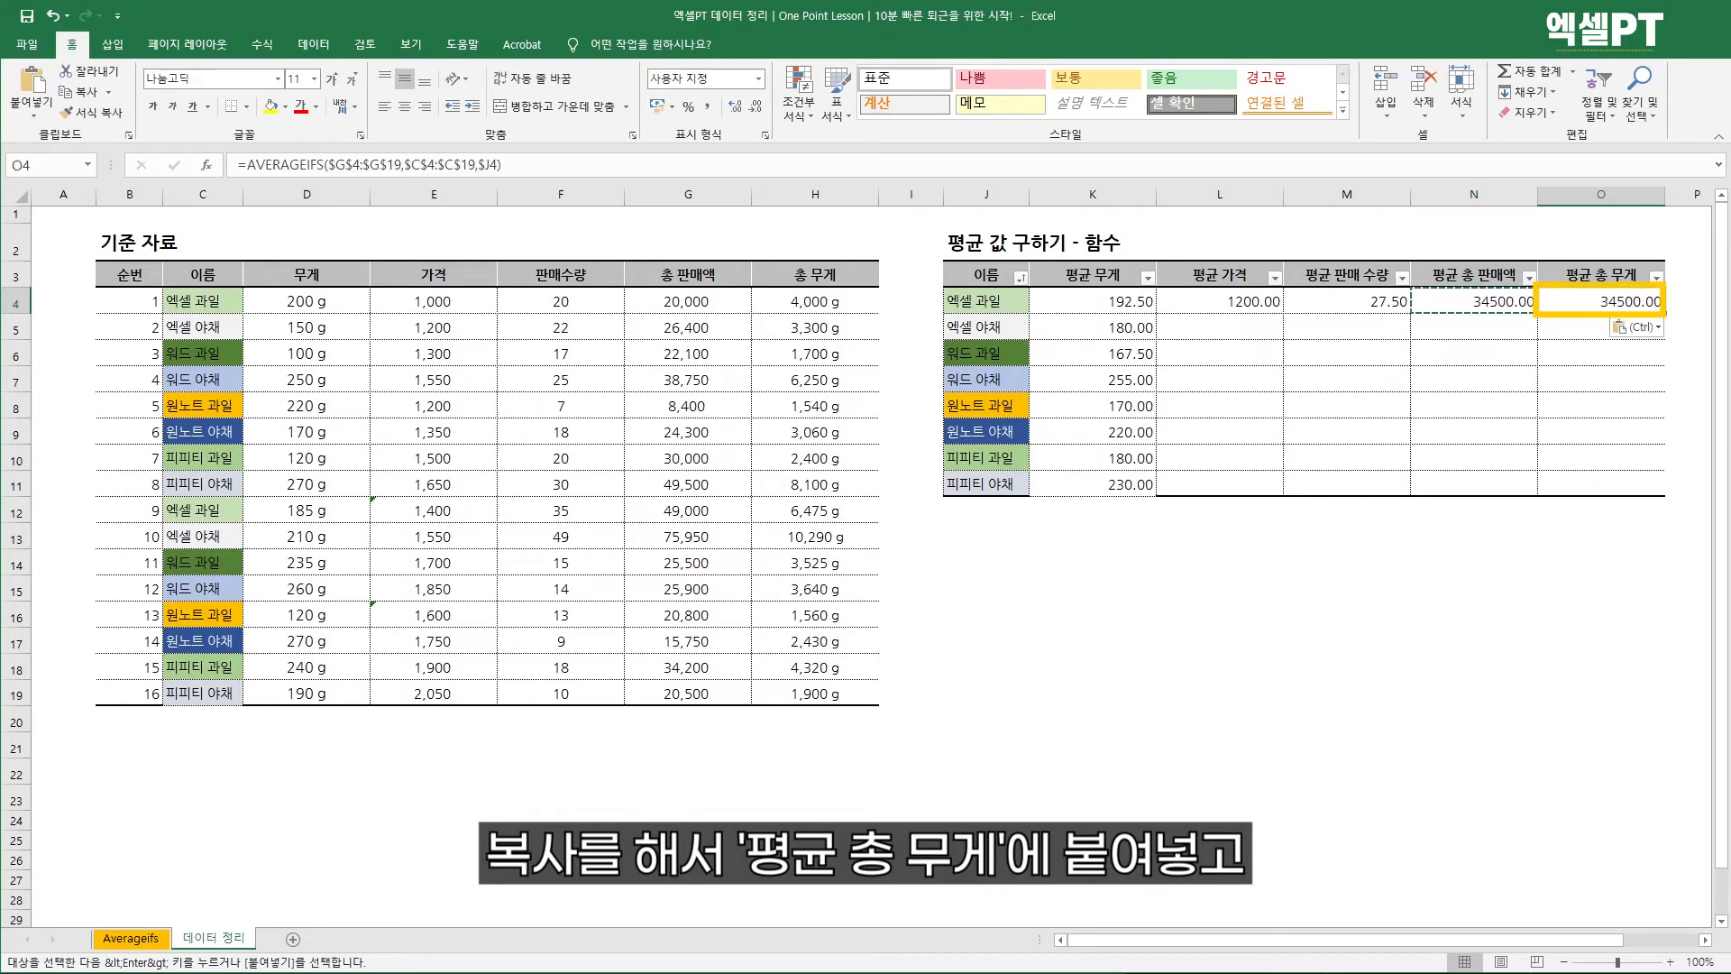
double_click(1601, 303)
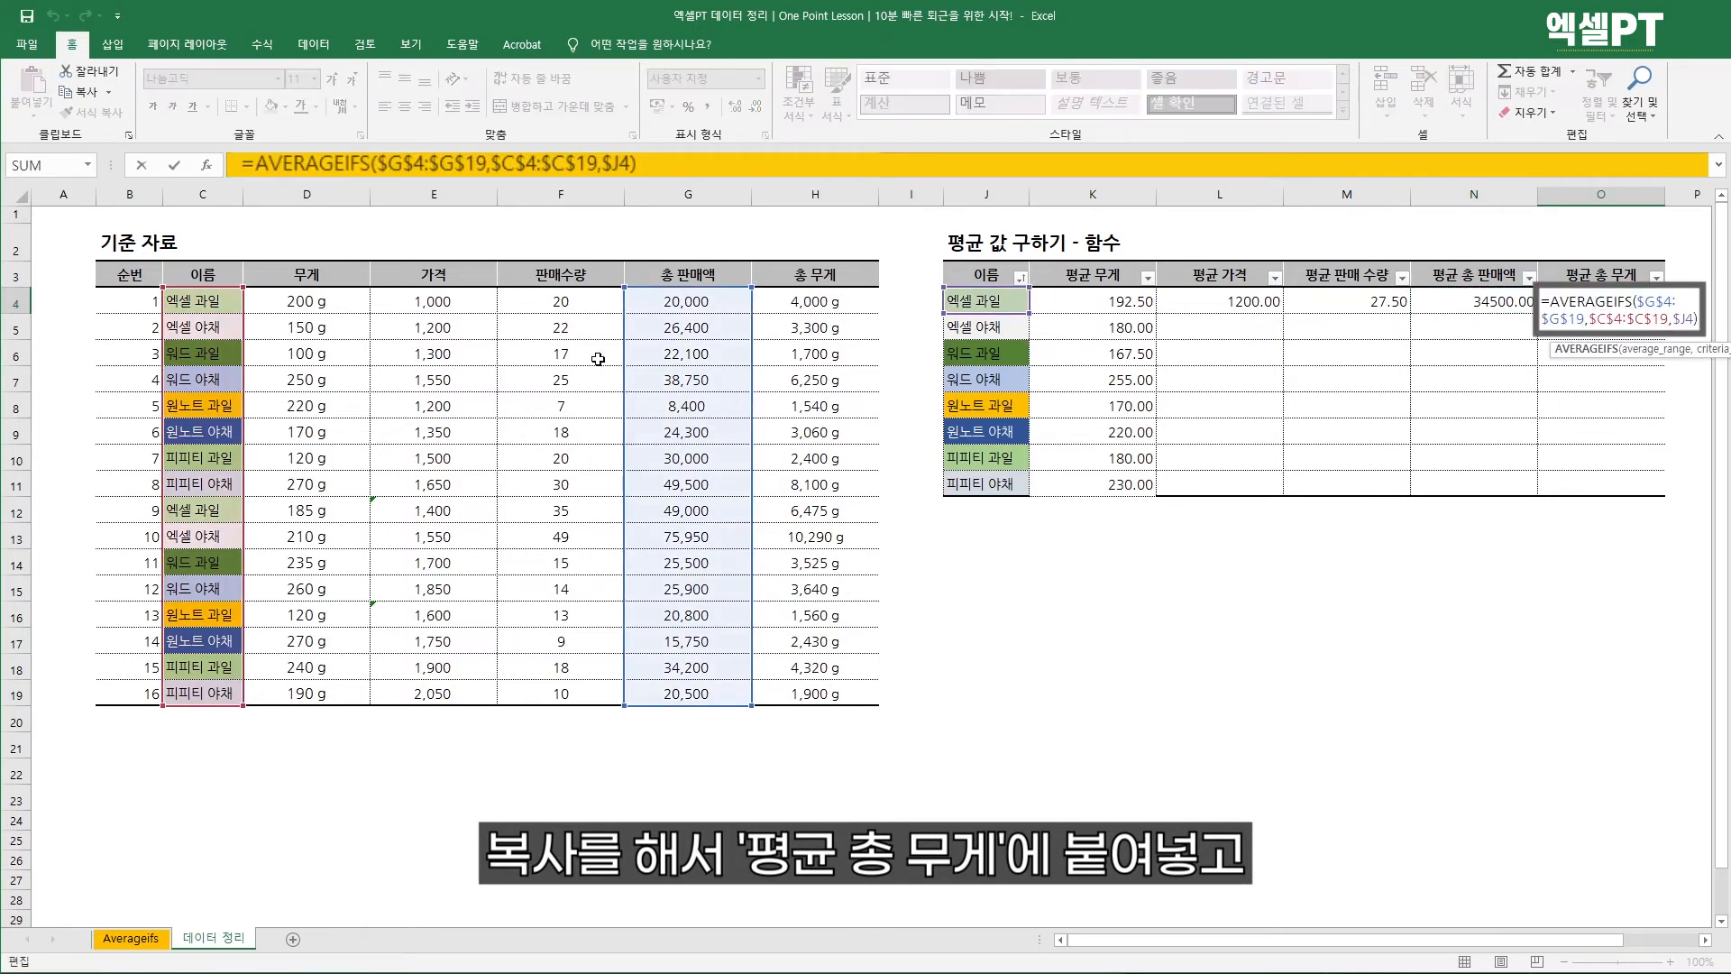
left_click_drag(760, 340, 783, 339)
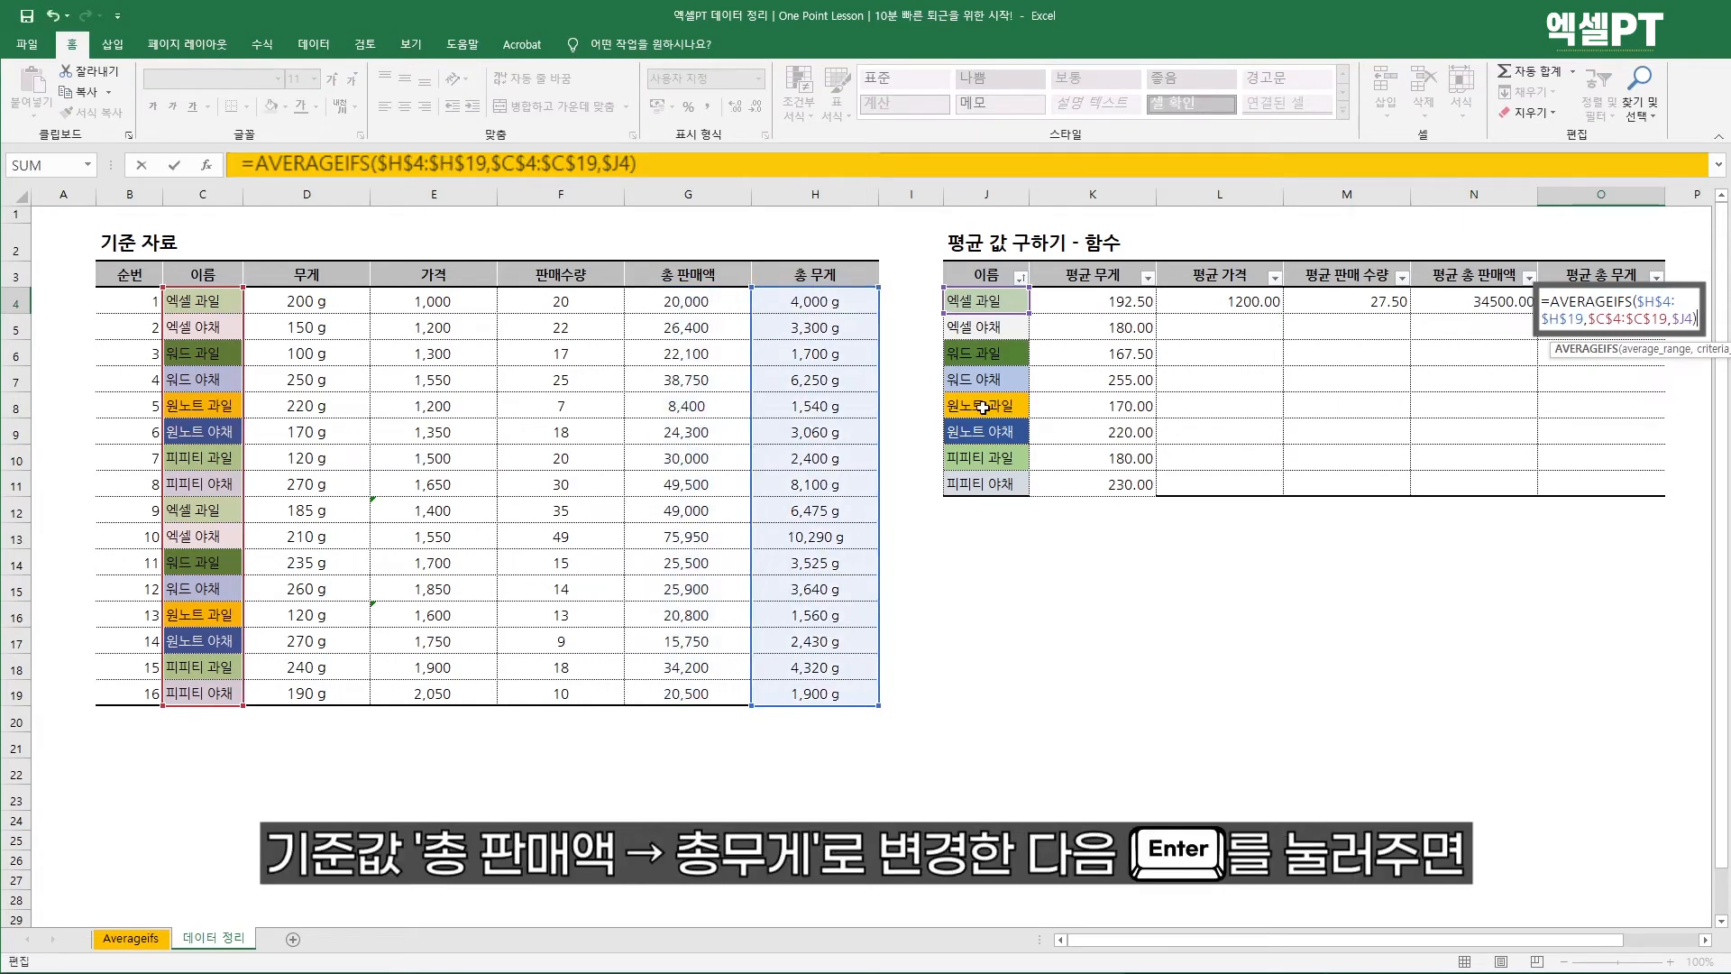
key("Return")
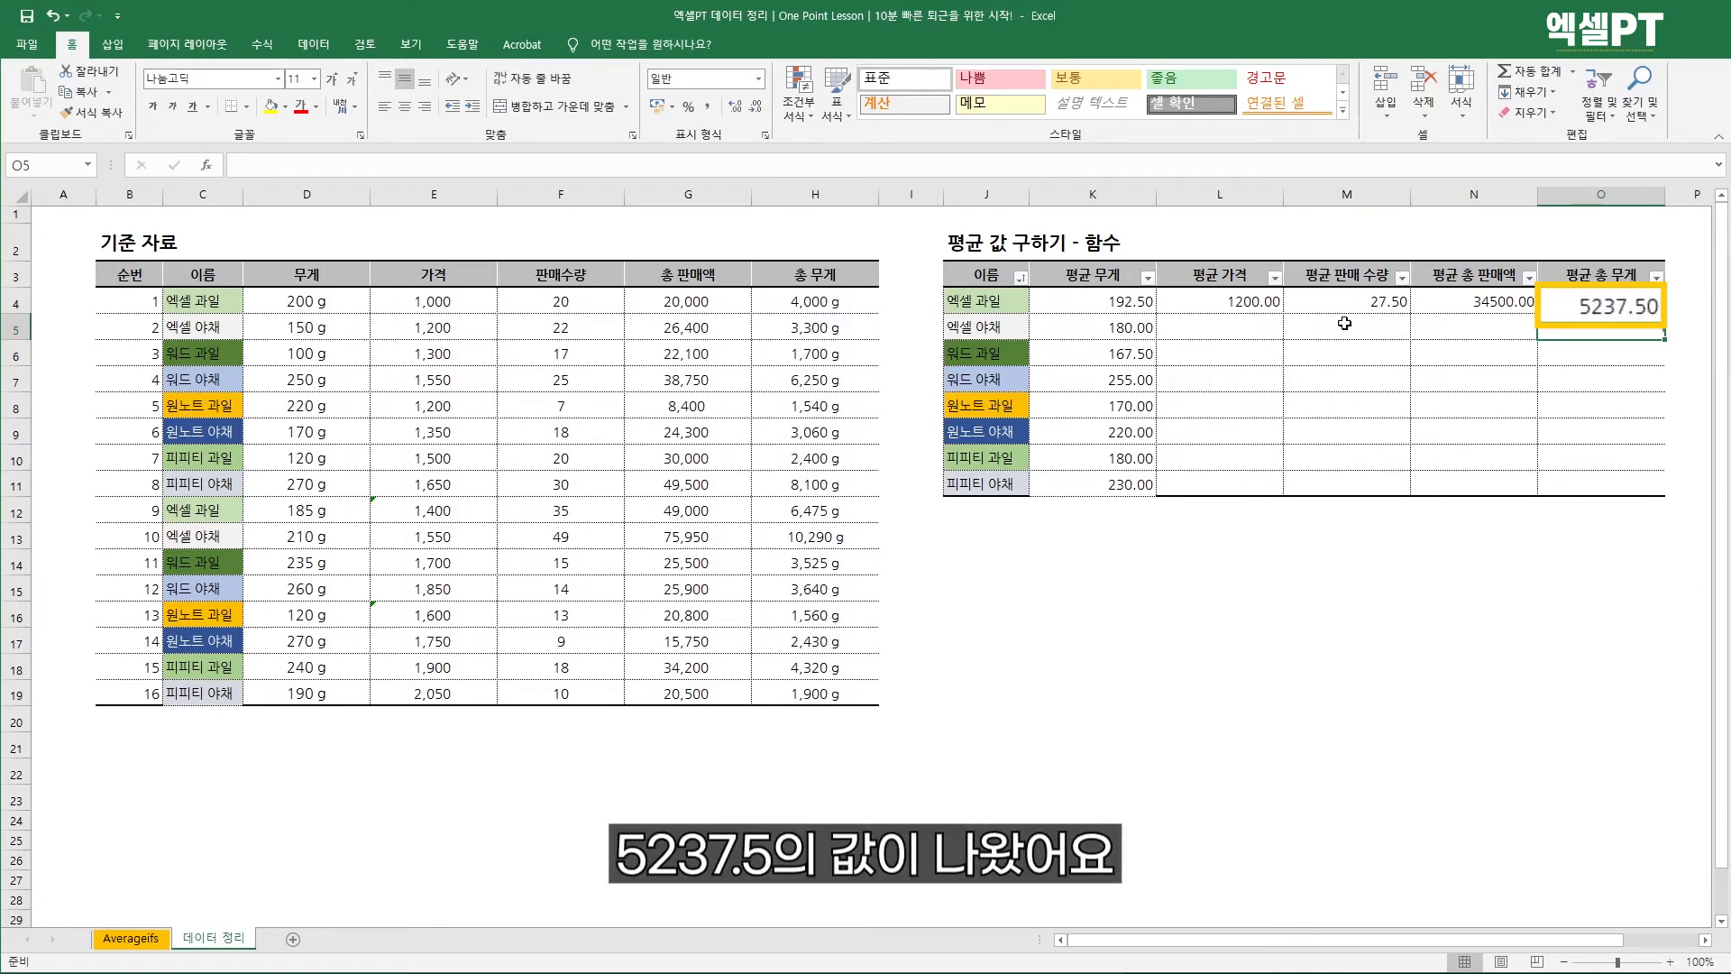
Format K4:O11 as 숫자 with the 1000 단위 구분 기호 and two decimal places
left_click_drag(1134, 302, 1636, 473)
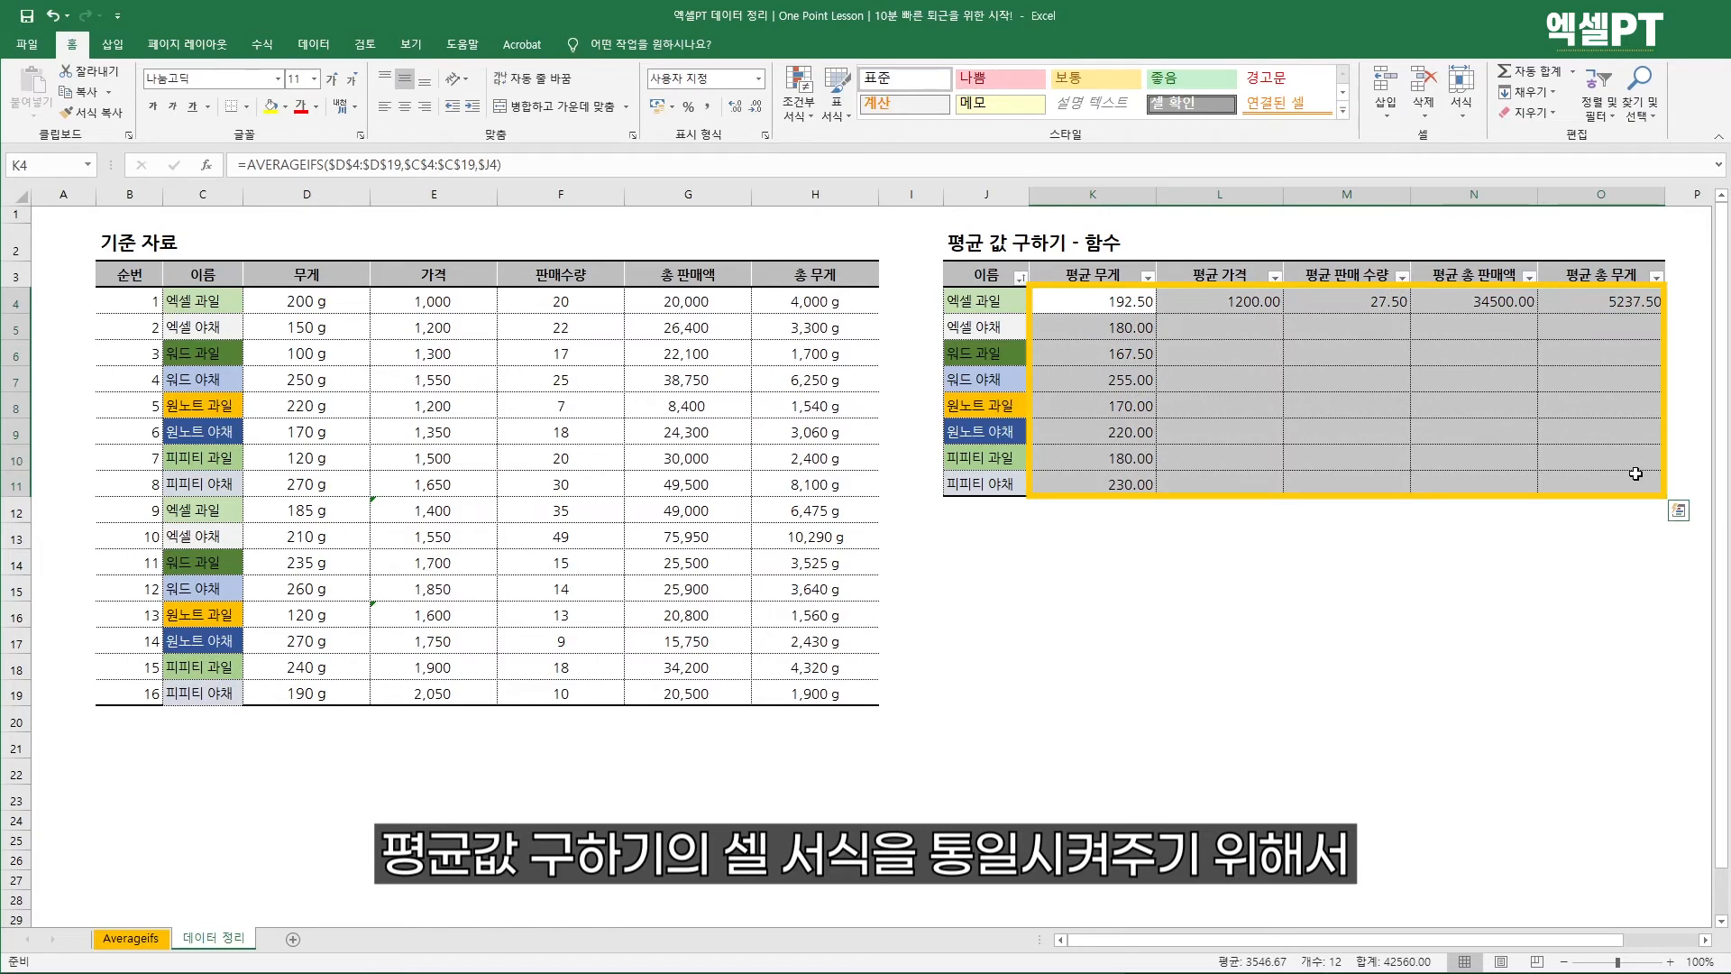
key("ctrl+1")
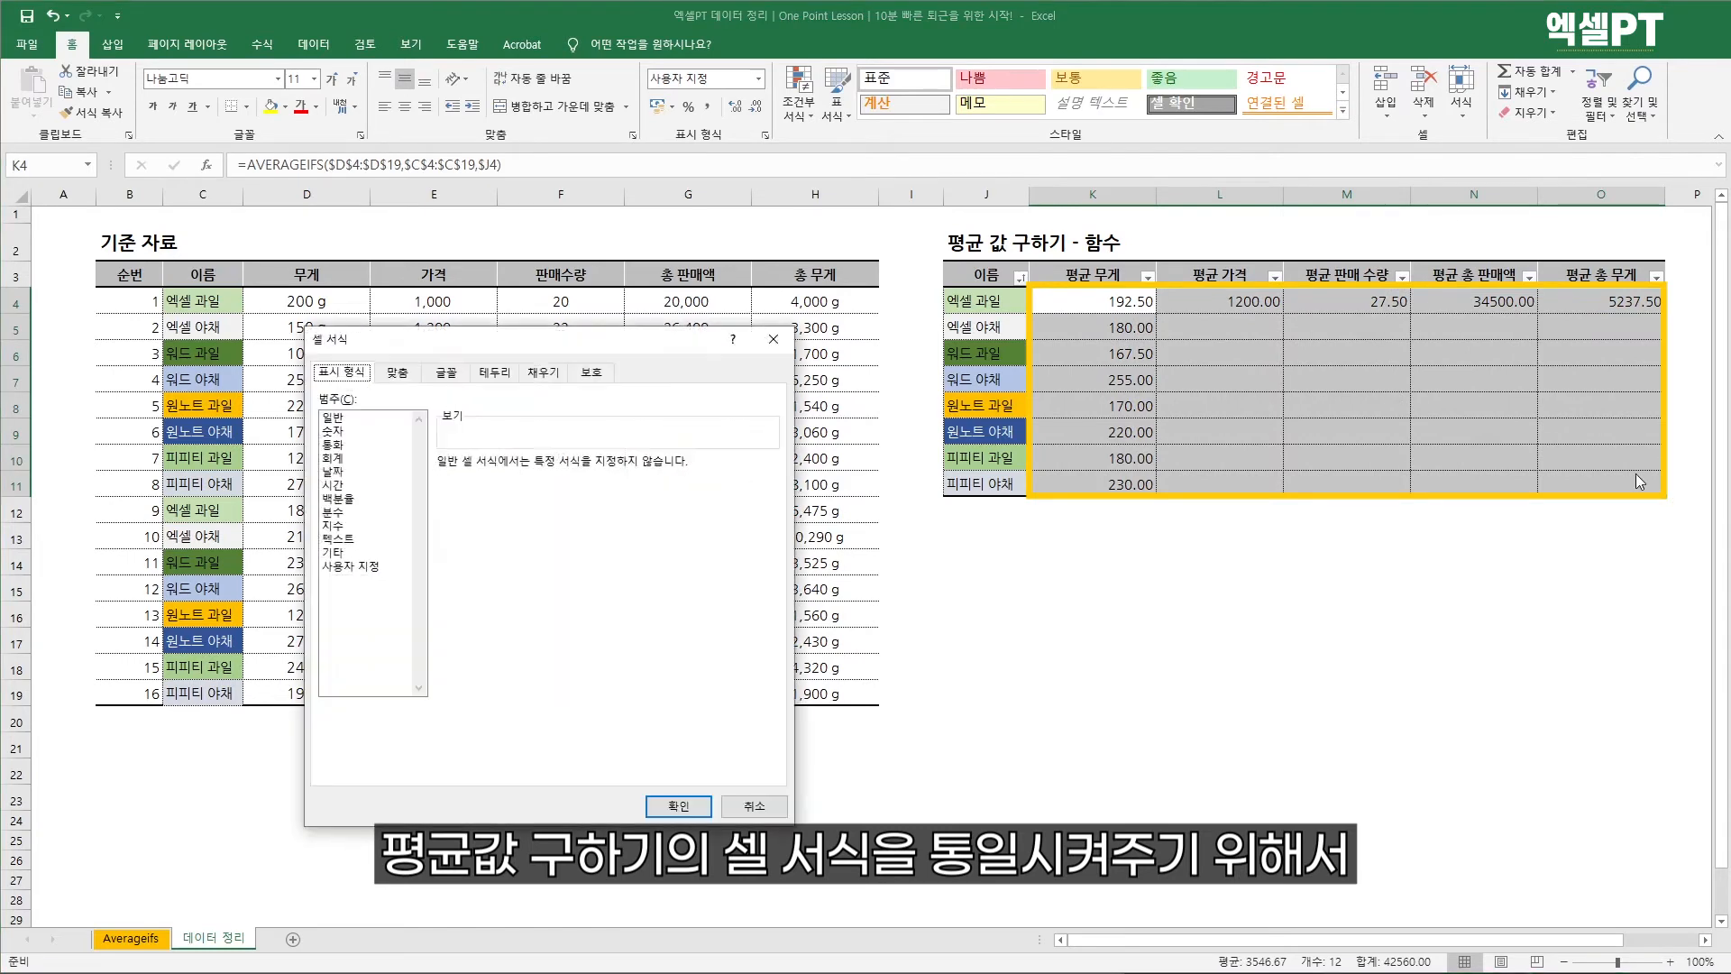
left_click(343, 432)
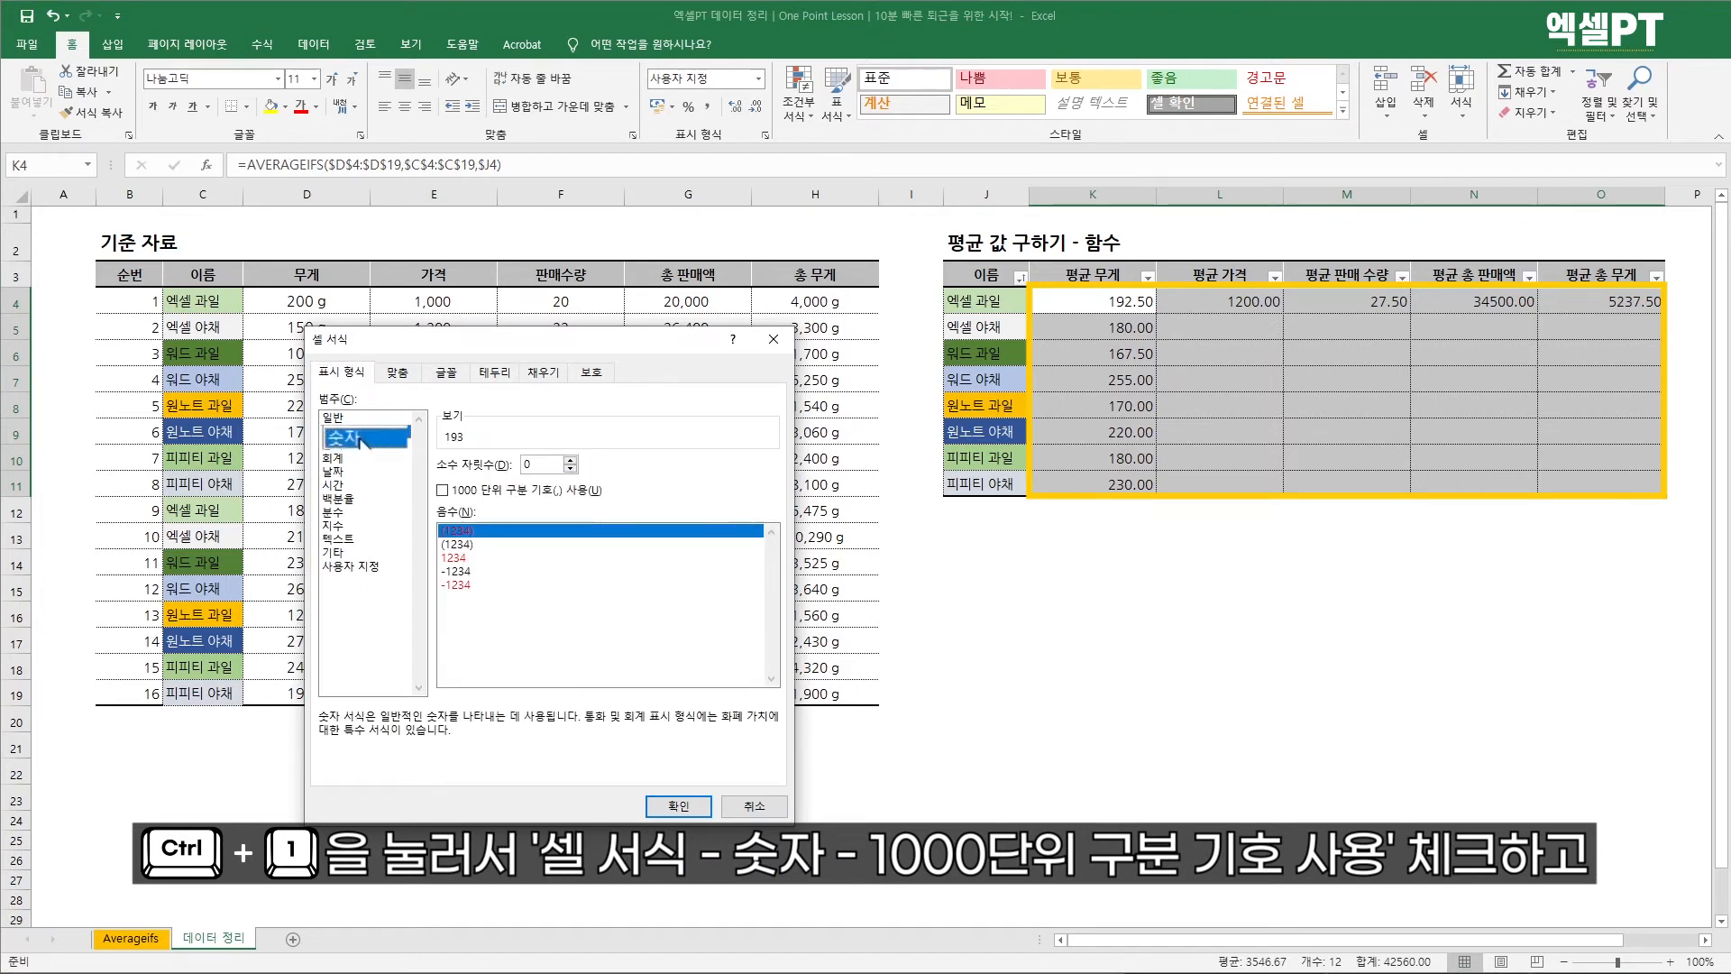
left_click(441, 490)
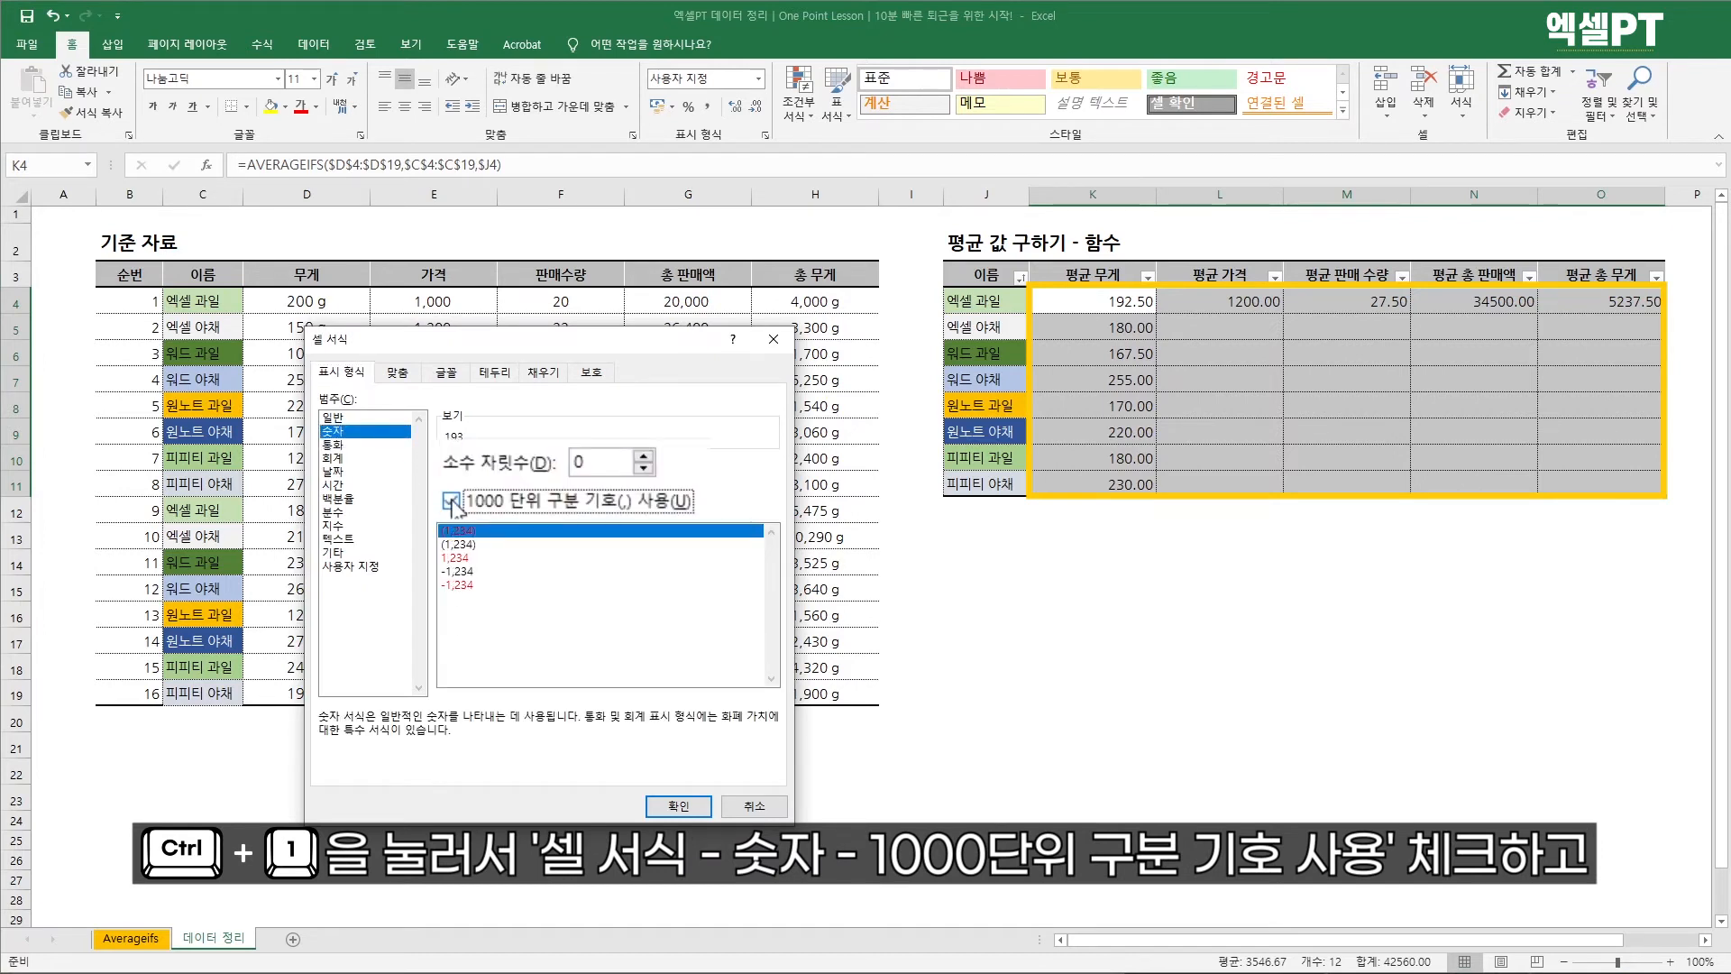
left_click(645, 457)
left_click(645, 456)
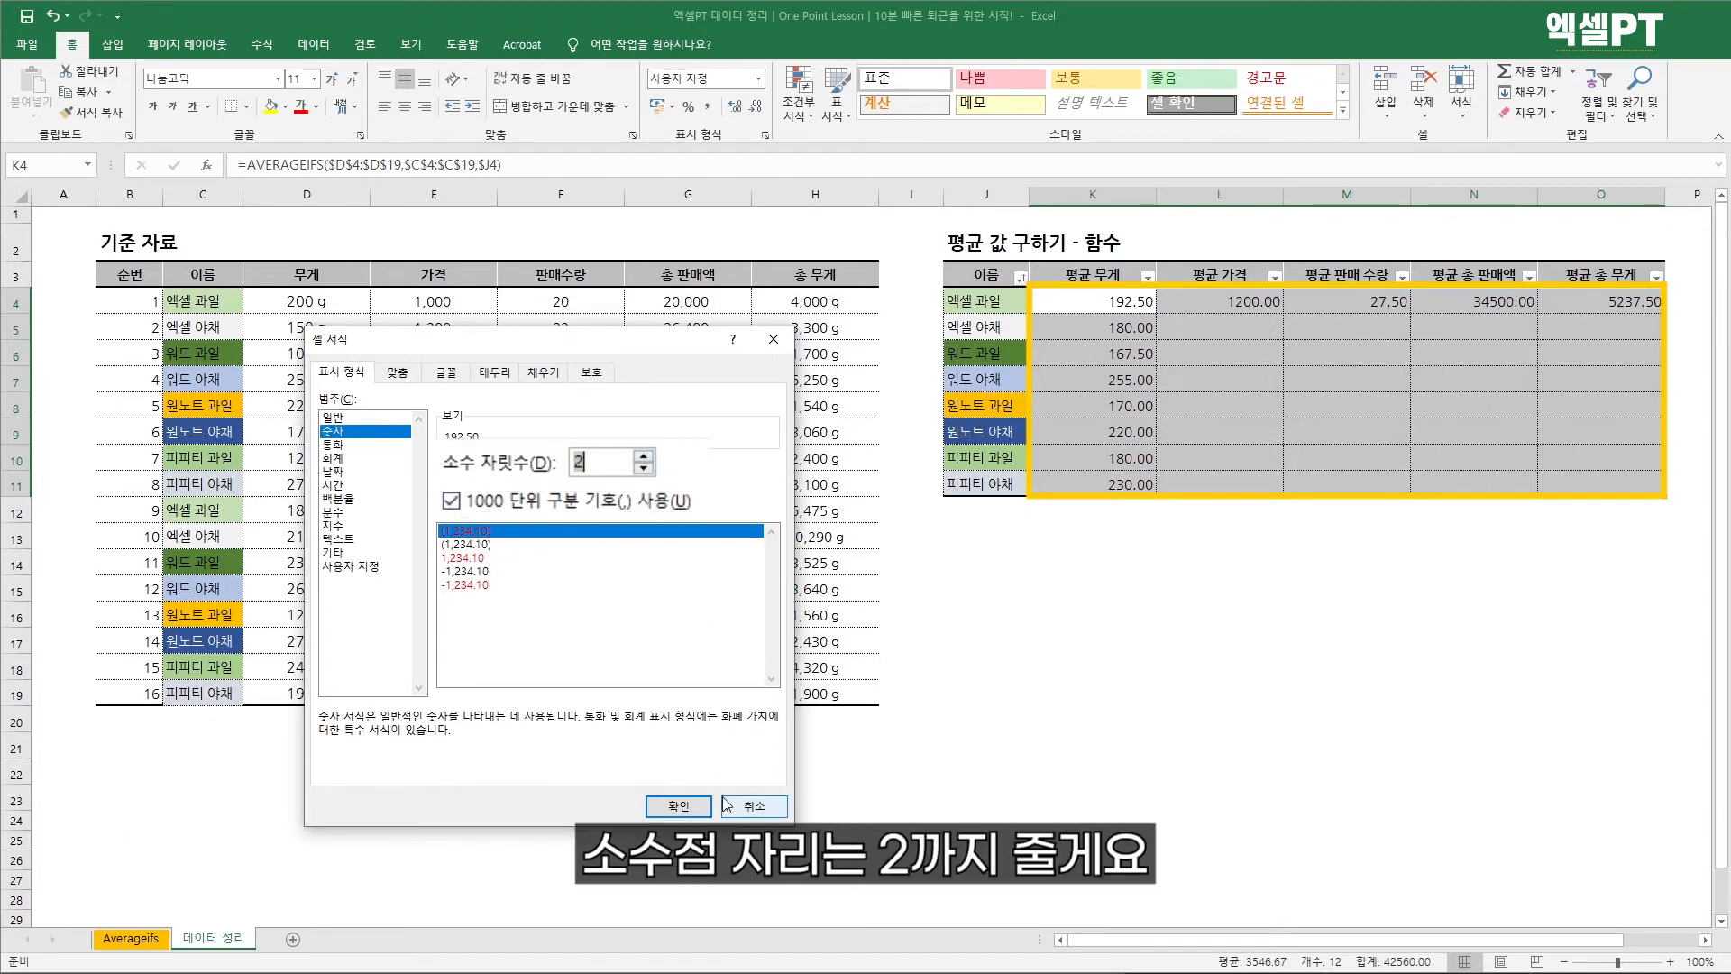
left_click(678, 805)
left_click(1308, 539)
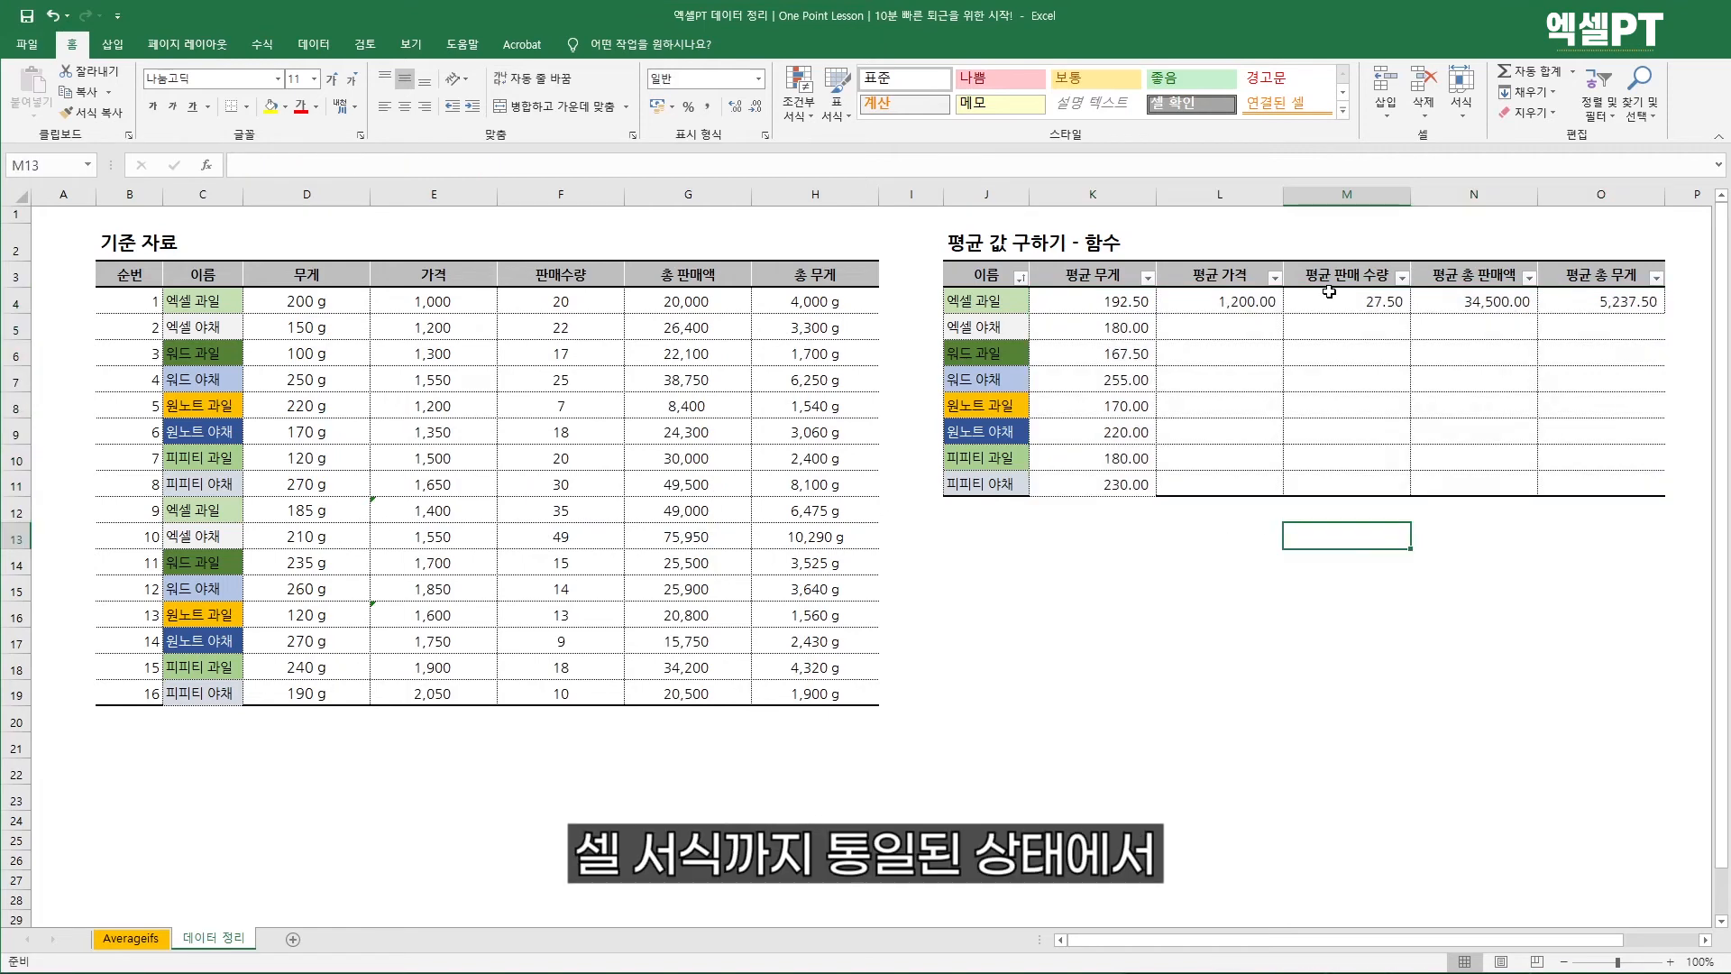
Fill the L4:O4 average formulas down to row 11 for all remaining names
left_click_drag(1205, 305, 1671, 493)
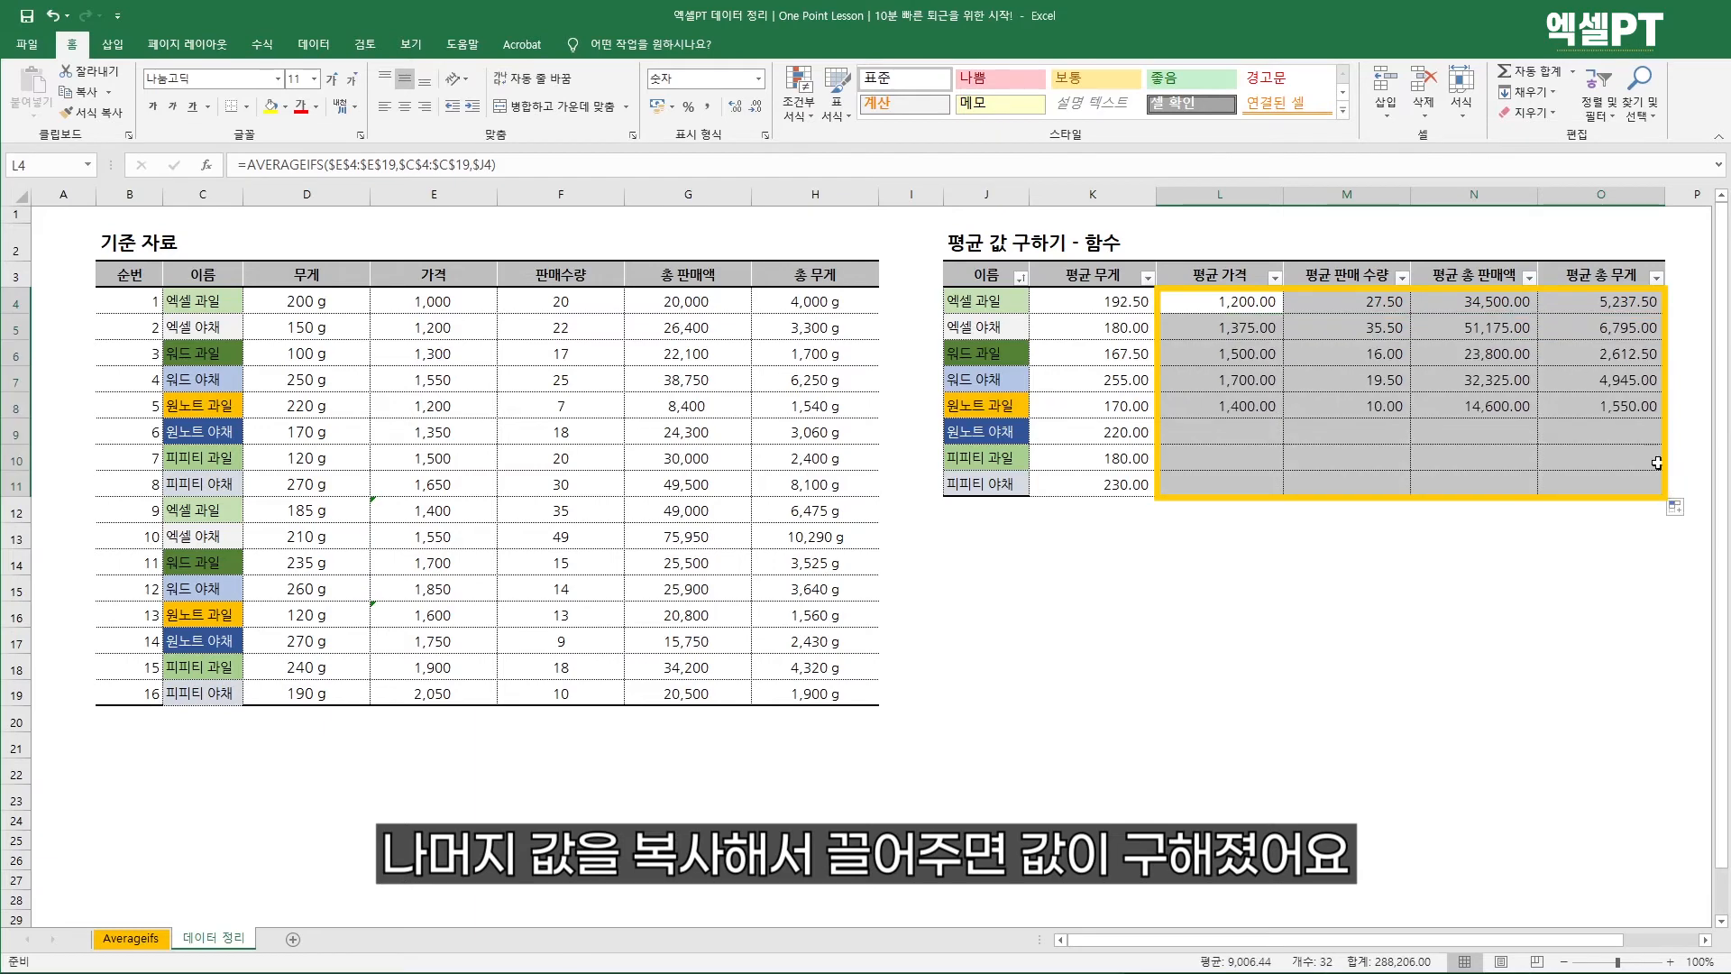
left_click(1343, 608)
left_click_drag(1082, 299, 1636, 486)
left_click(1269, 598)
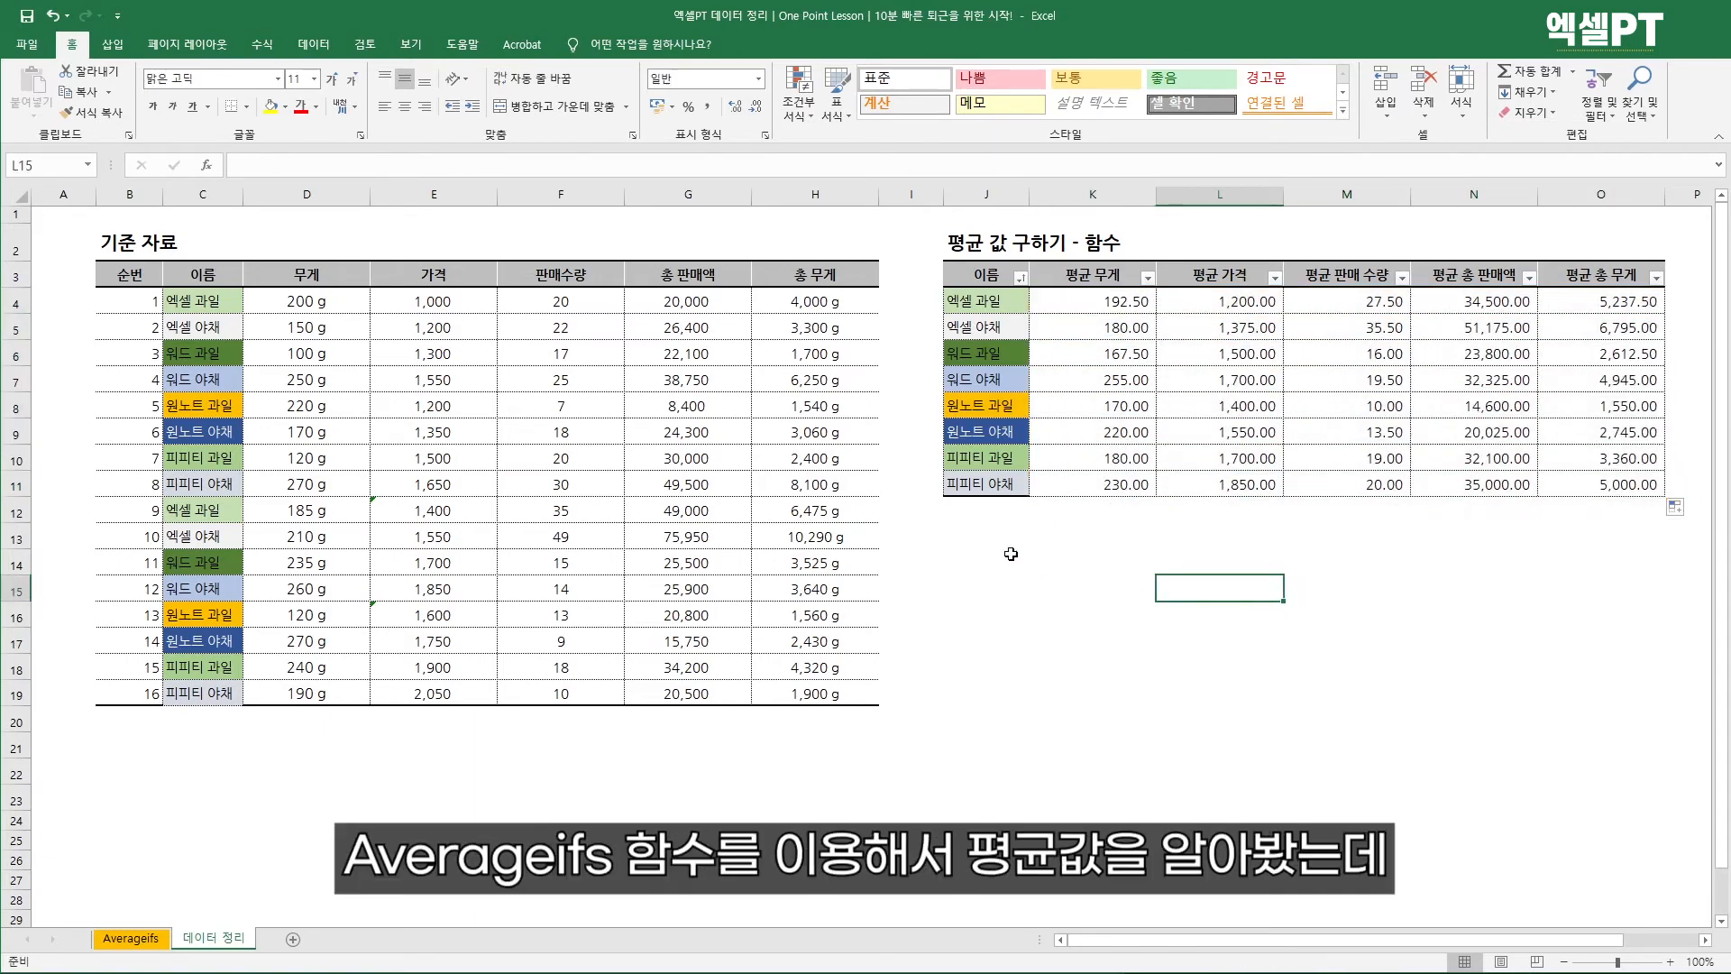
Insert a PivotTable from the base data '데이터 정리'!$B$3:$H$19, placed on the existing worksheet at cell J13
left_click(979, 530)
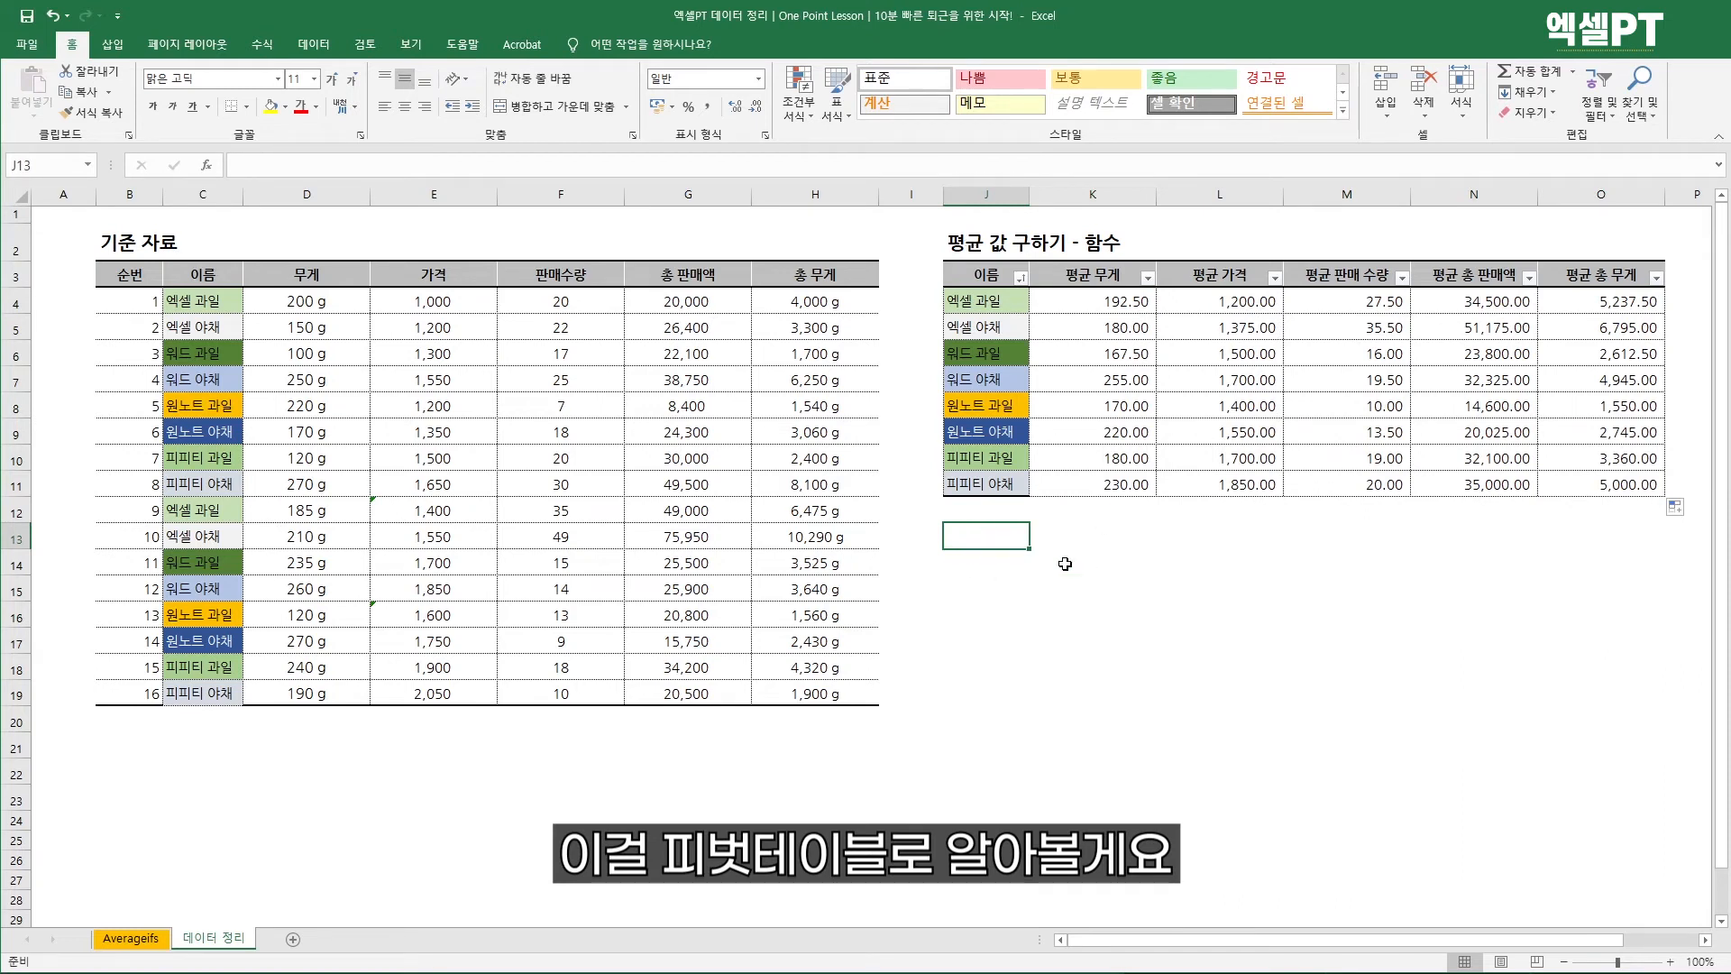
left_click(328, 432)
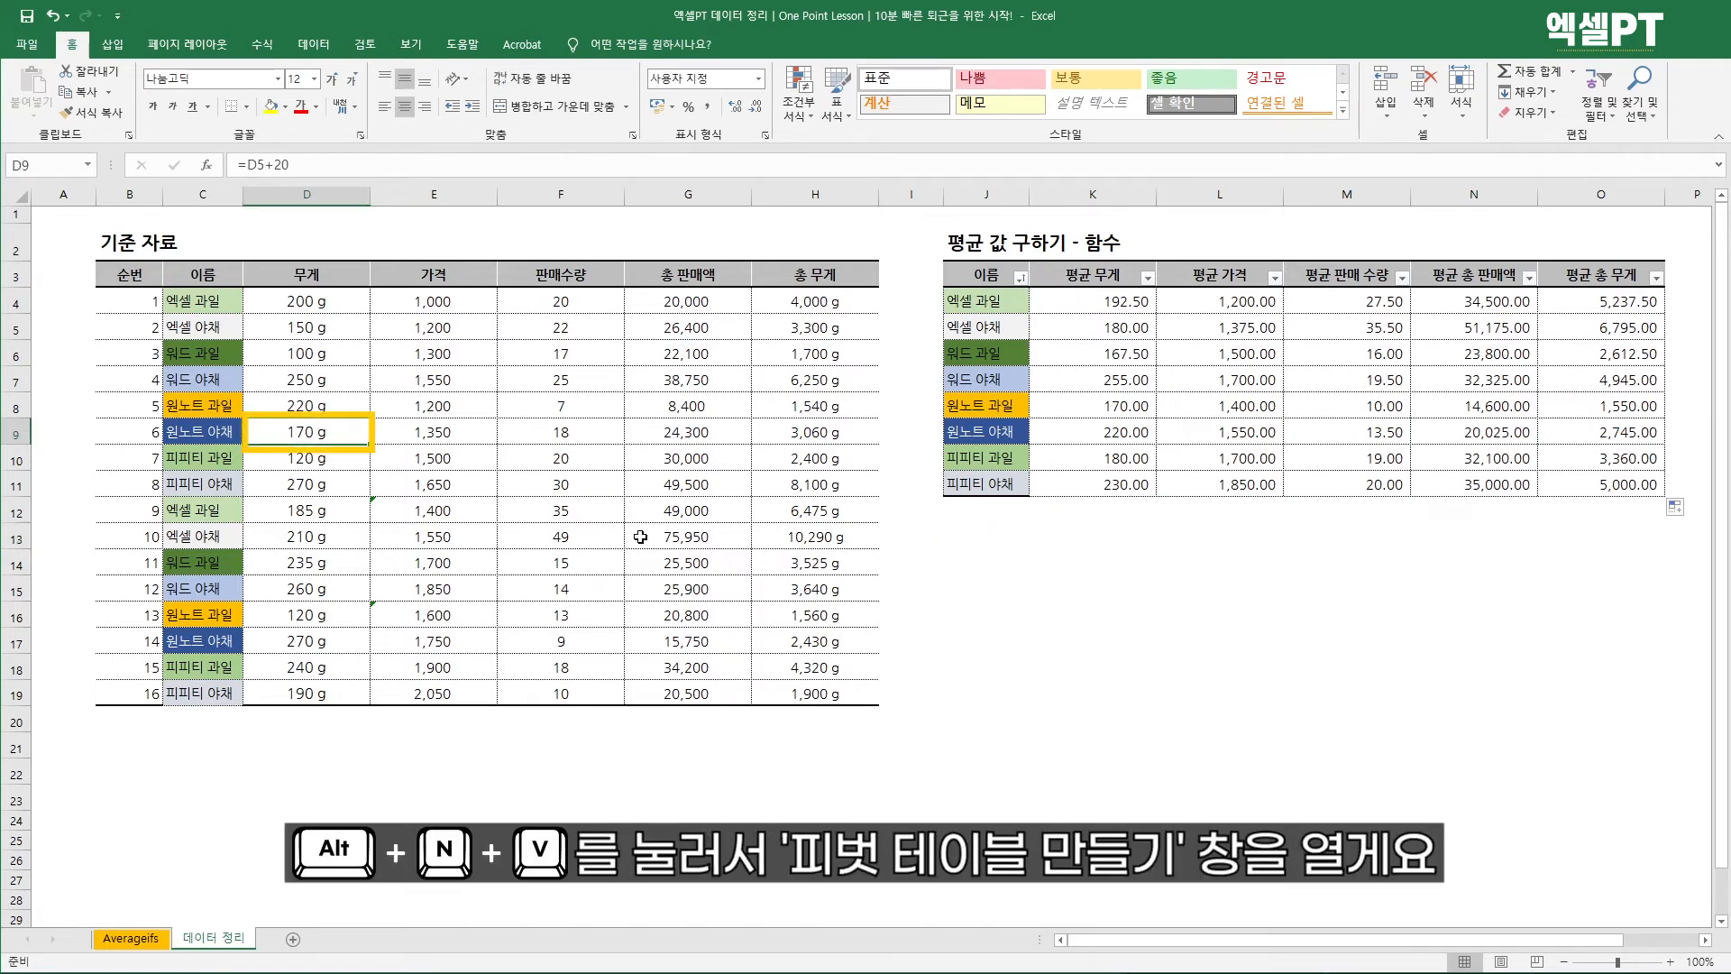
key("alt+n")
key("v")
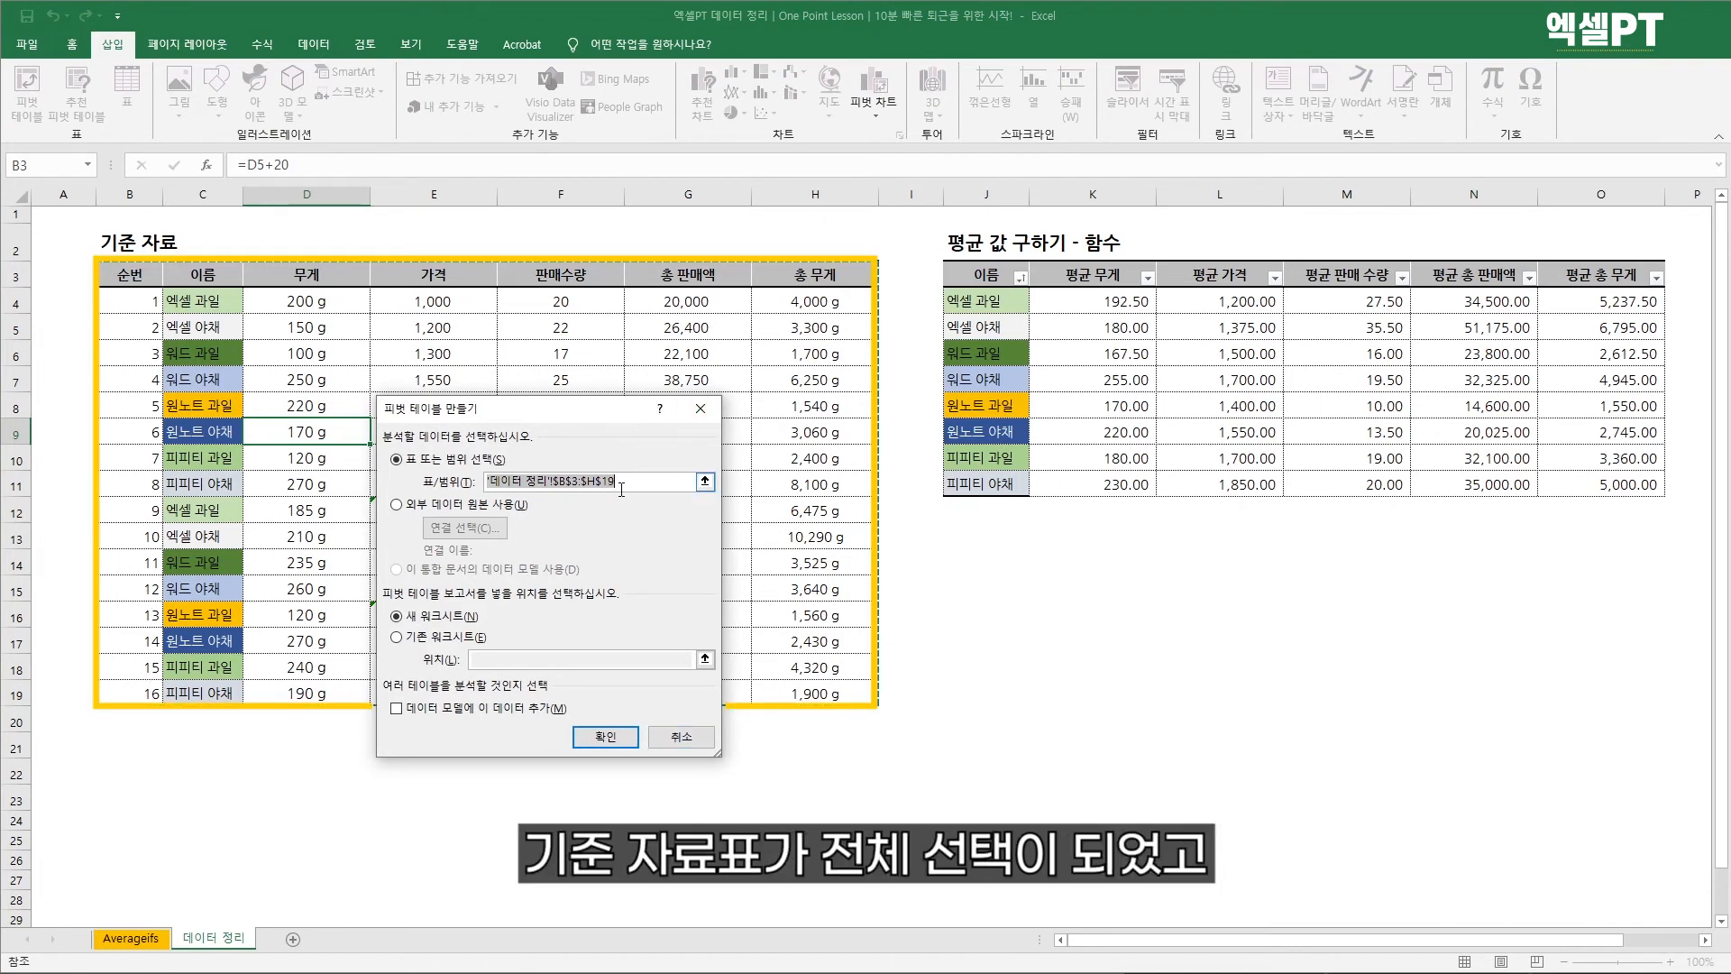
left_click(458, 641)
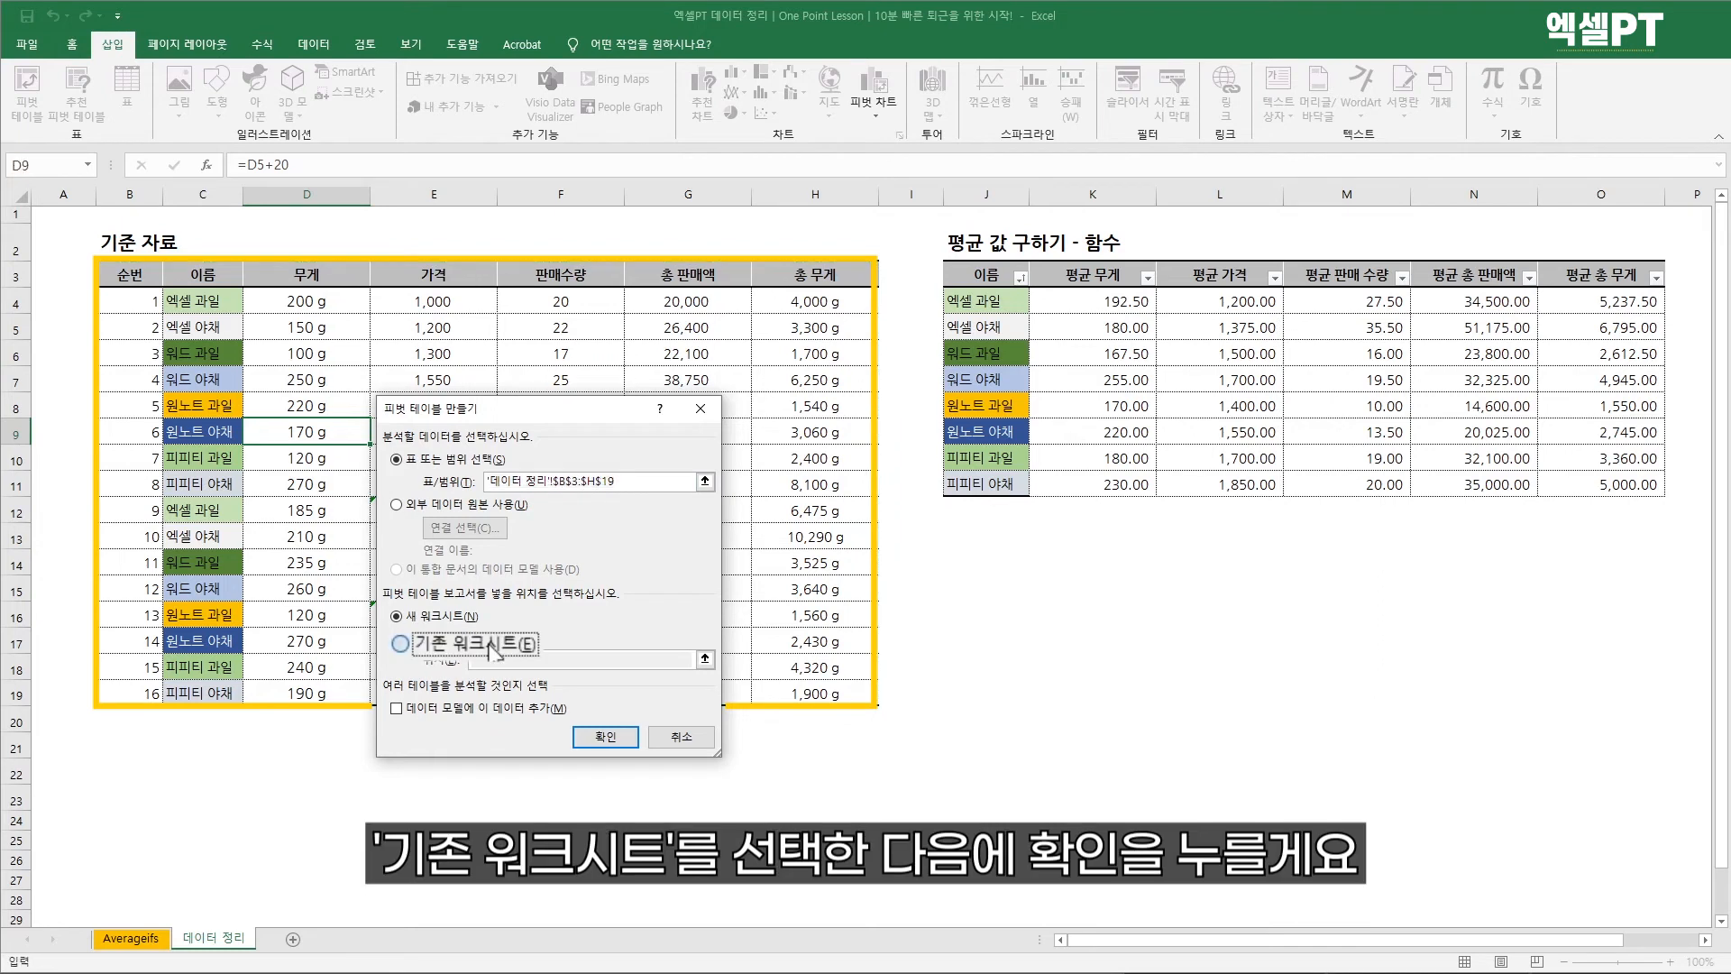
left_click(972, 548)
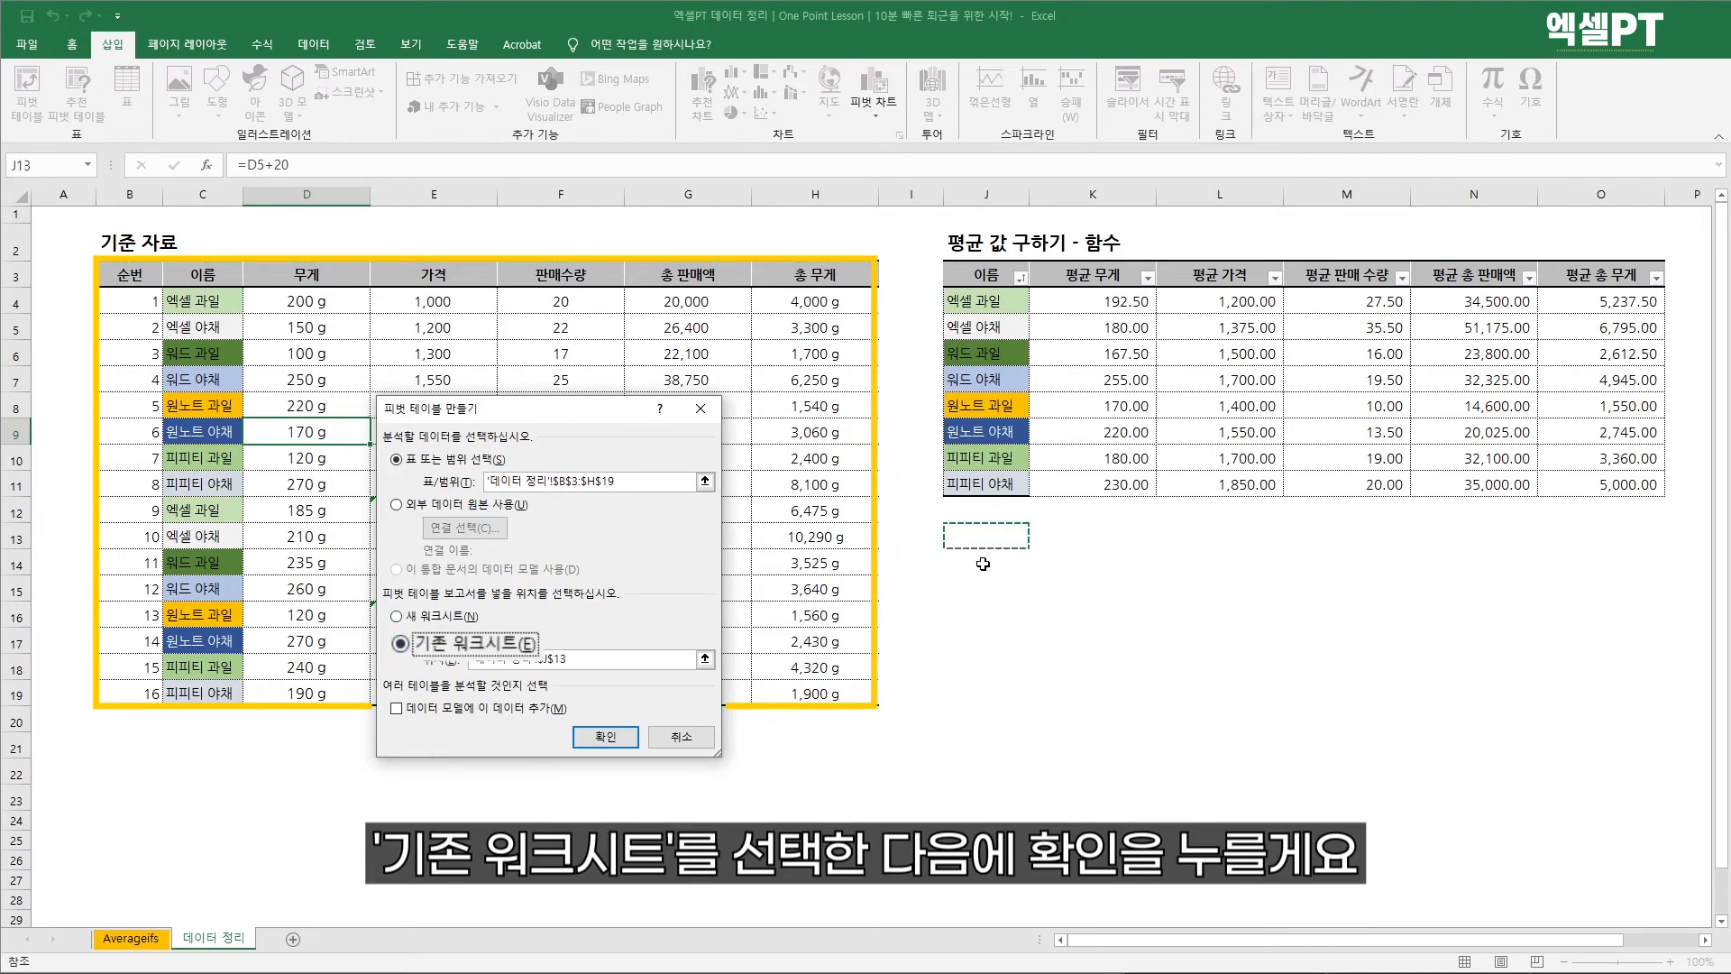
left_click(617, 748)
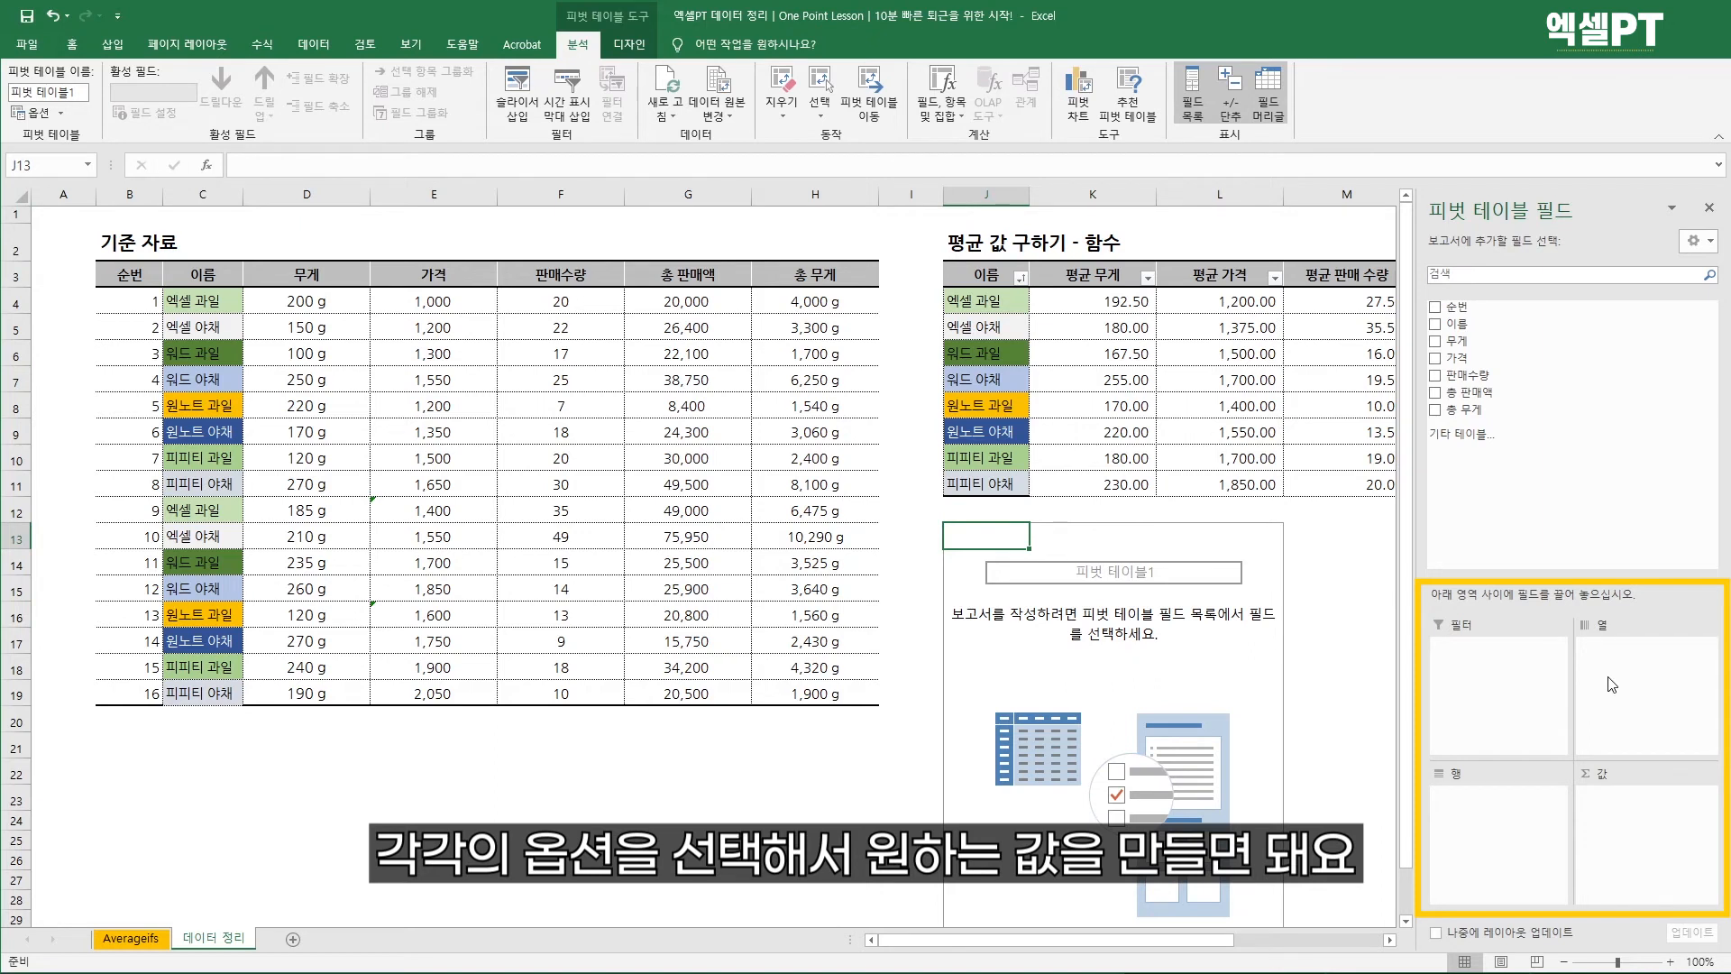
Add 이름 to the PivotTable rows and 무게, 가격, 판매수량, 총 판매액 and 총 무게 to its values
left_click_drag(1442, 334, 1538, 816)
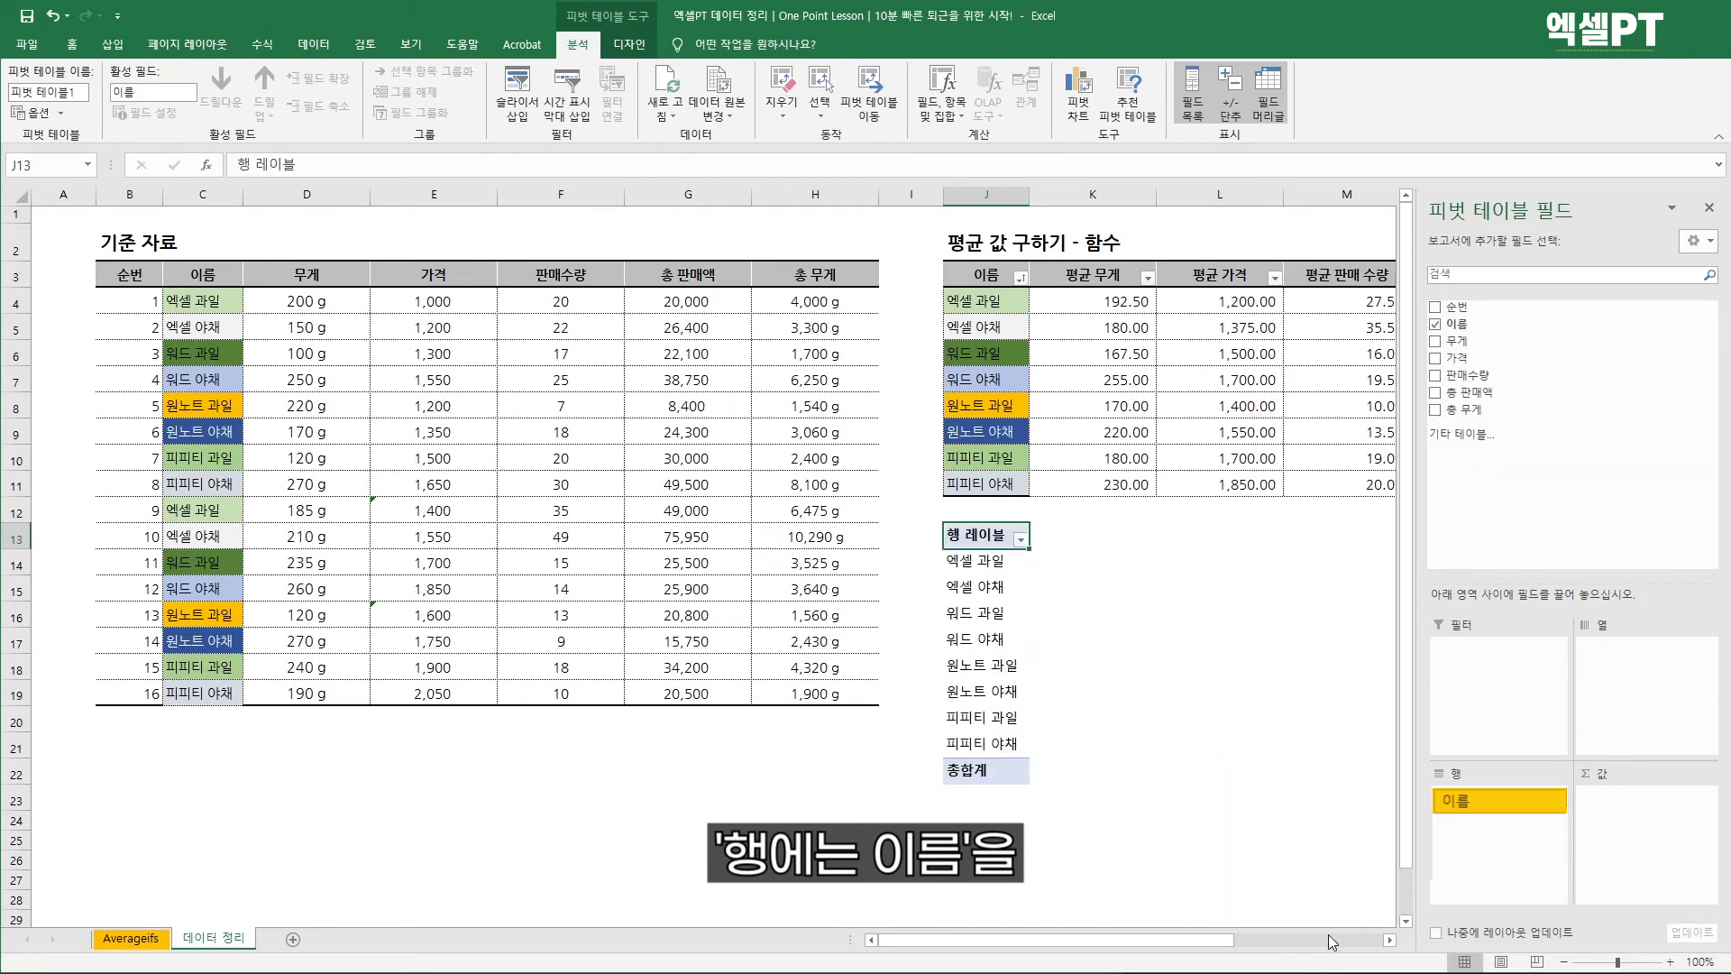
left_click_drag(1237, 943, 1348, 943)
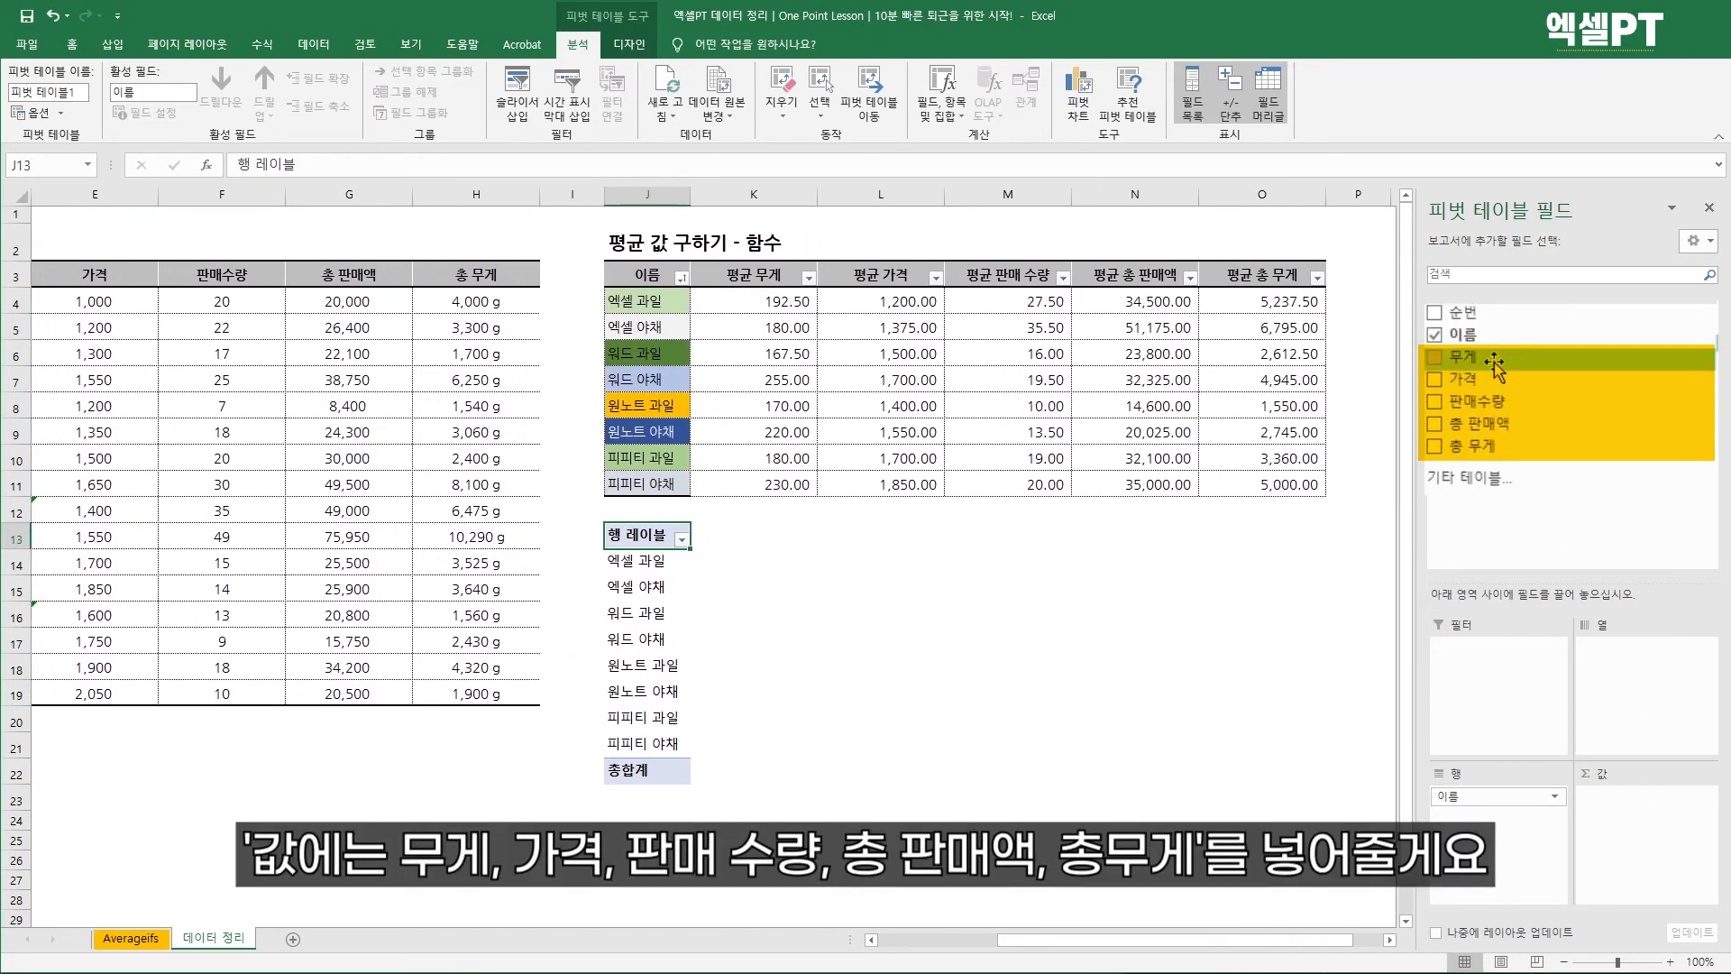
left_click_drag(1496, 362, 1624, 802)
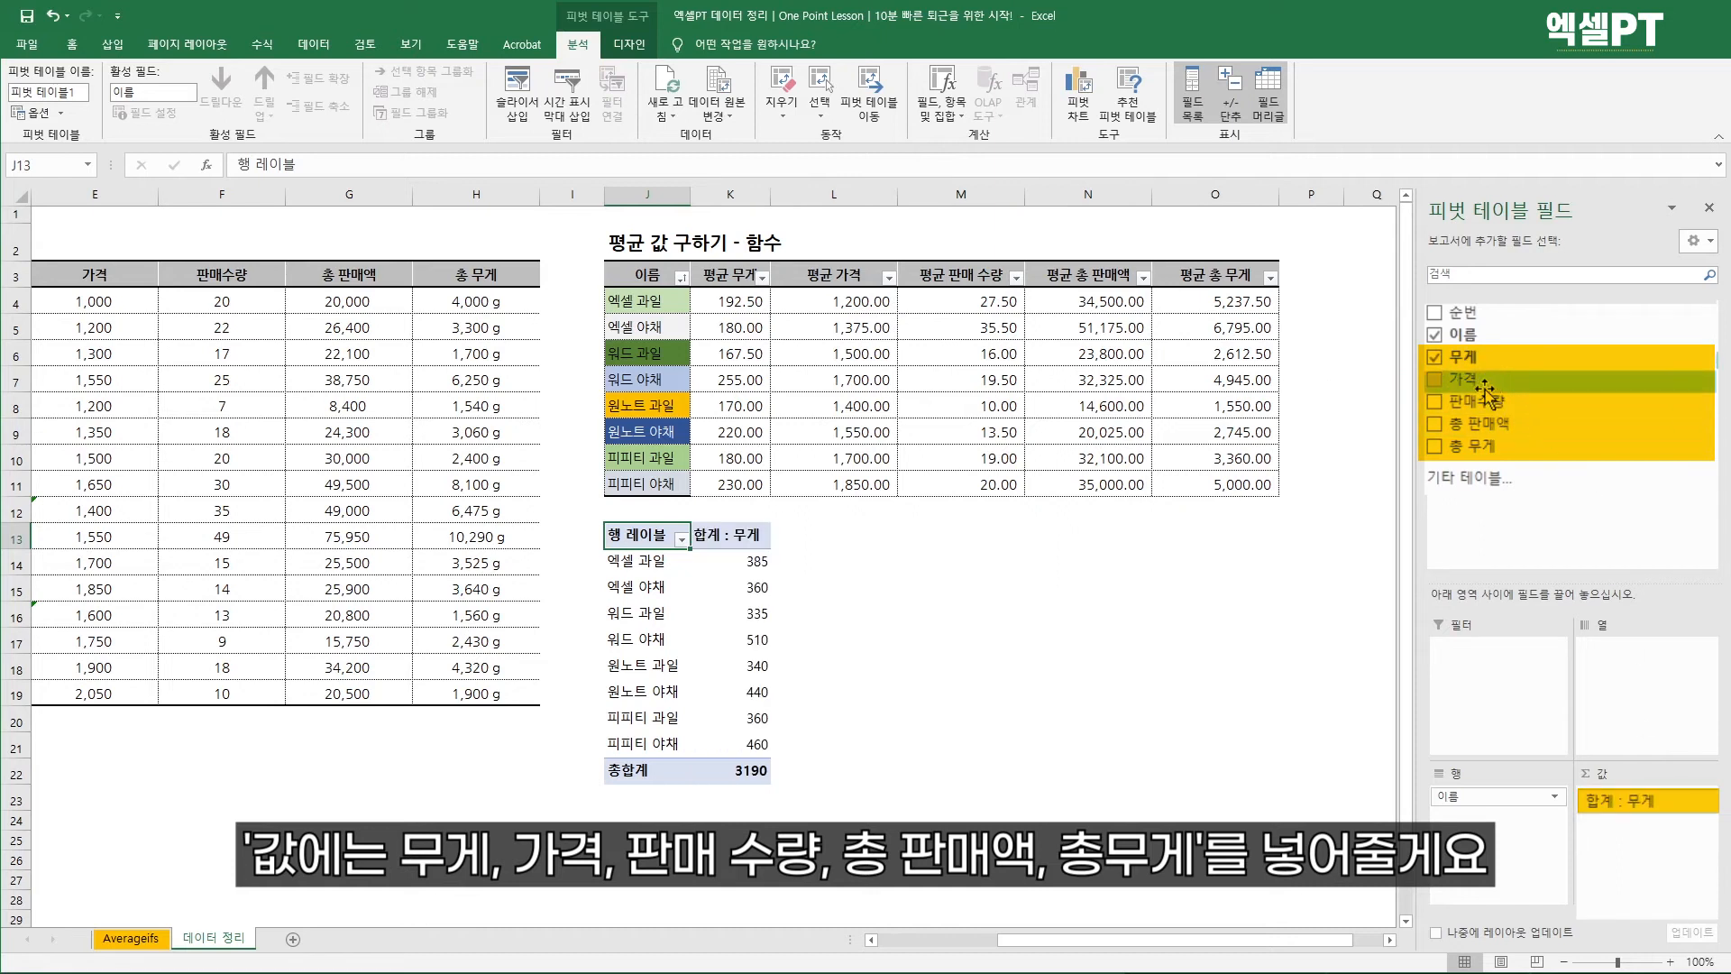
left_click_drag(1488, 379, 1624, 794)
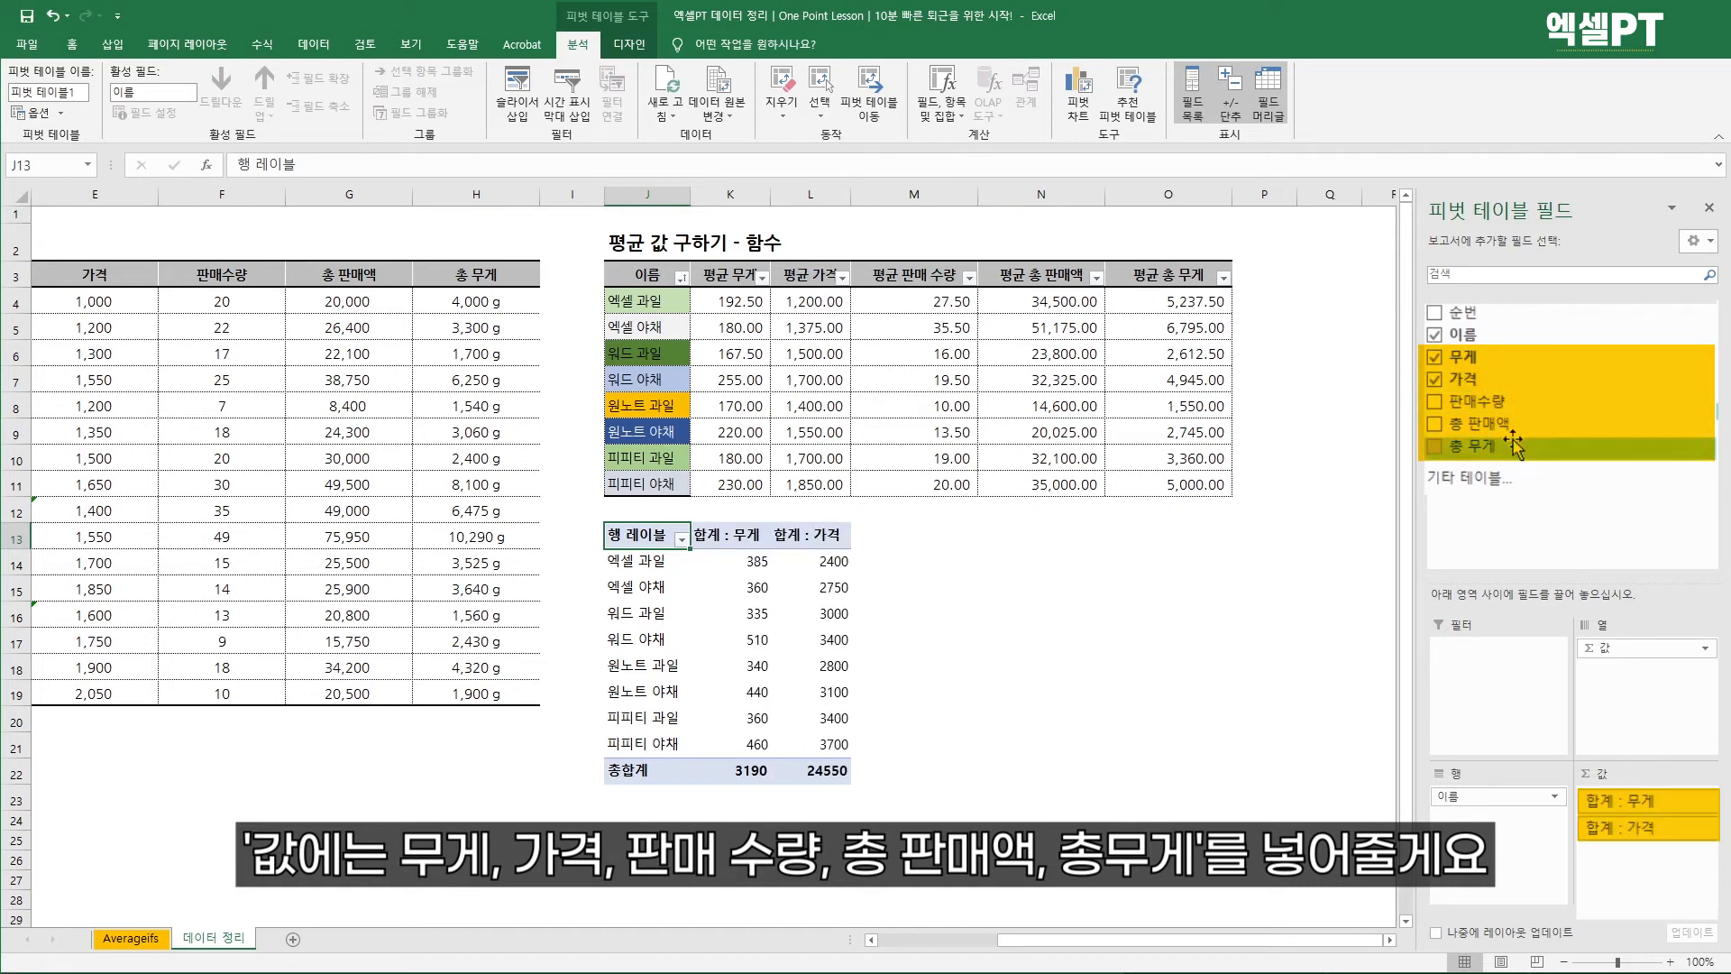
left_click_drag(1479, 400, 1659, 852)
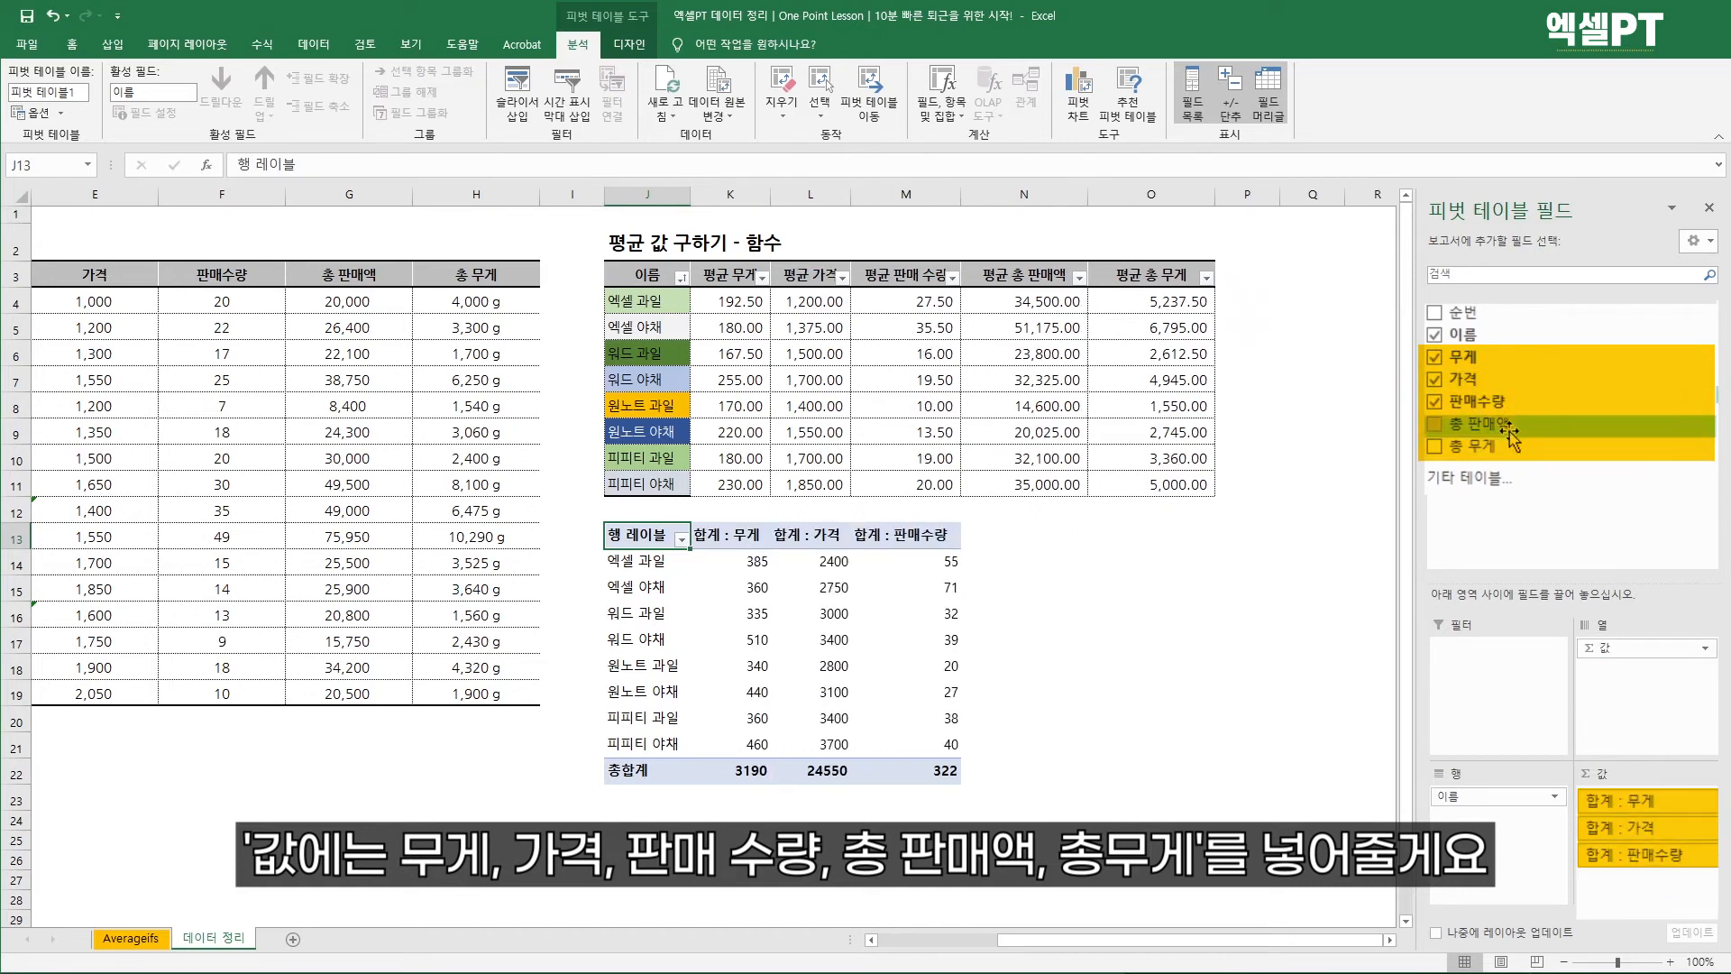
left_click_drag(1502, 424, 1673, 893)
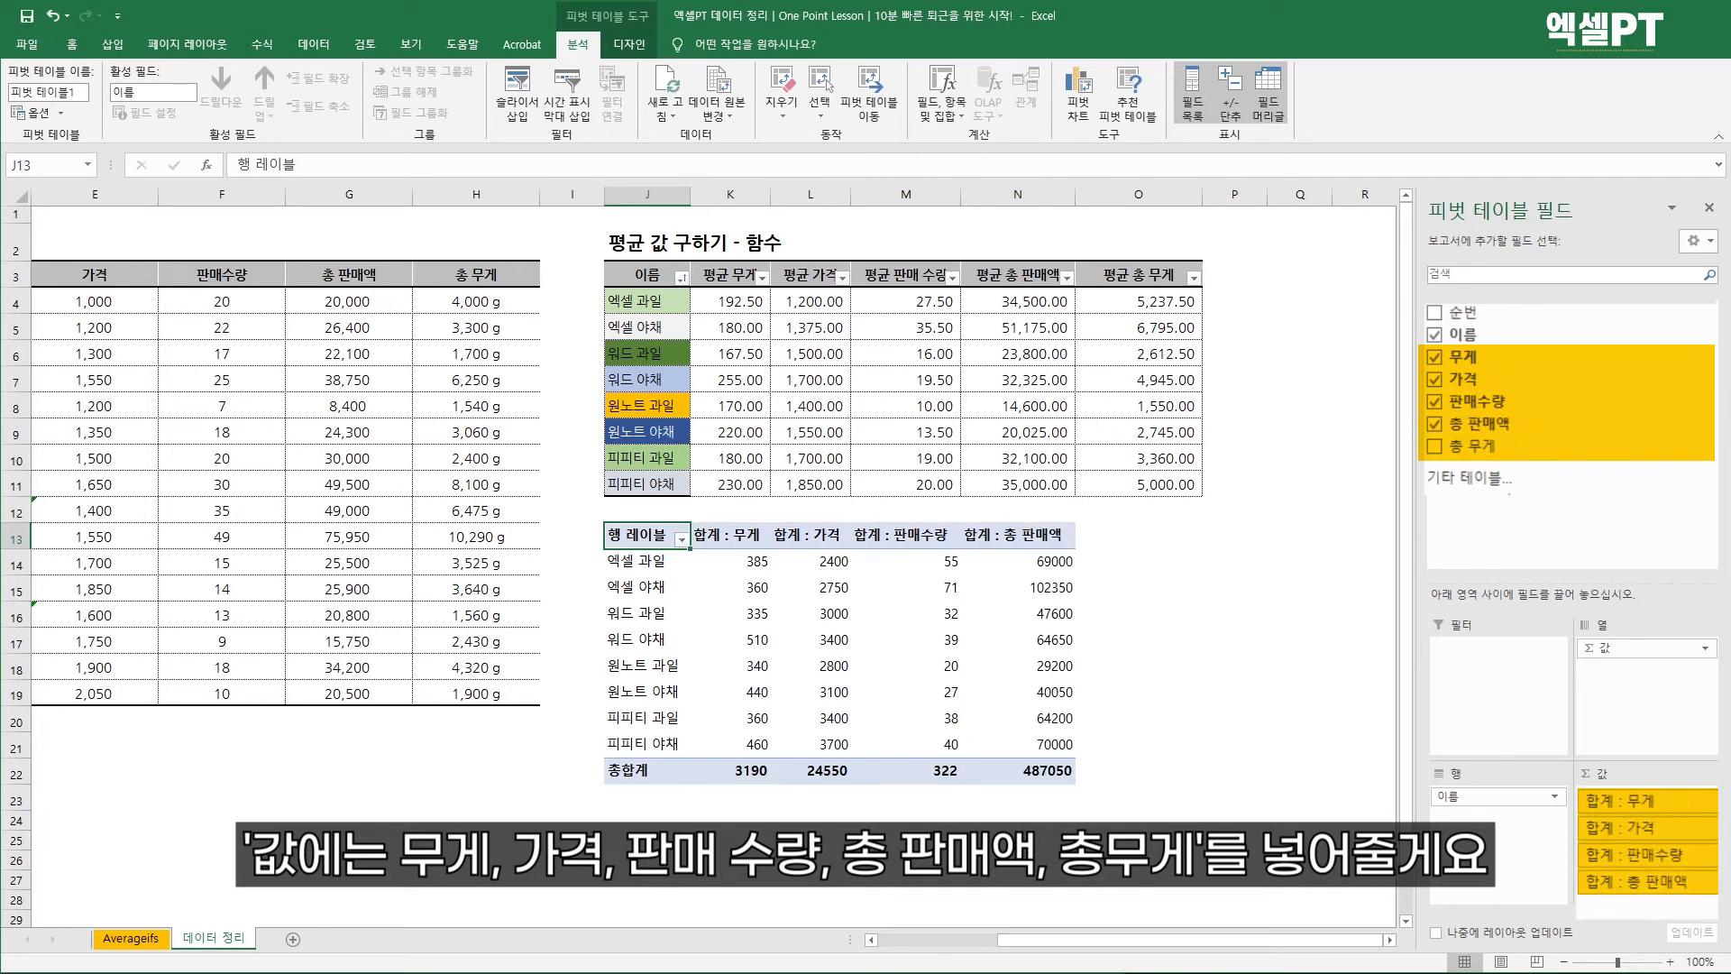
left_click_drag(1483, 445, 1650, 906)
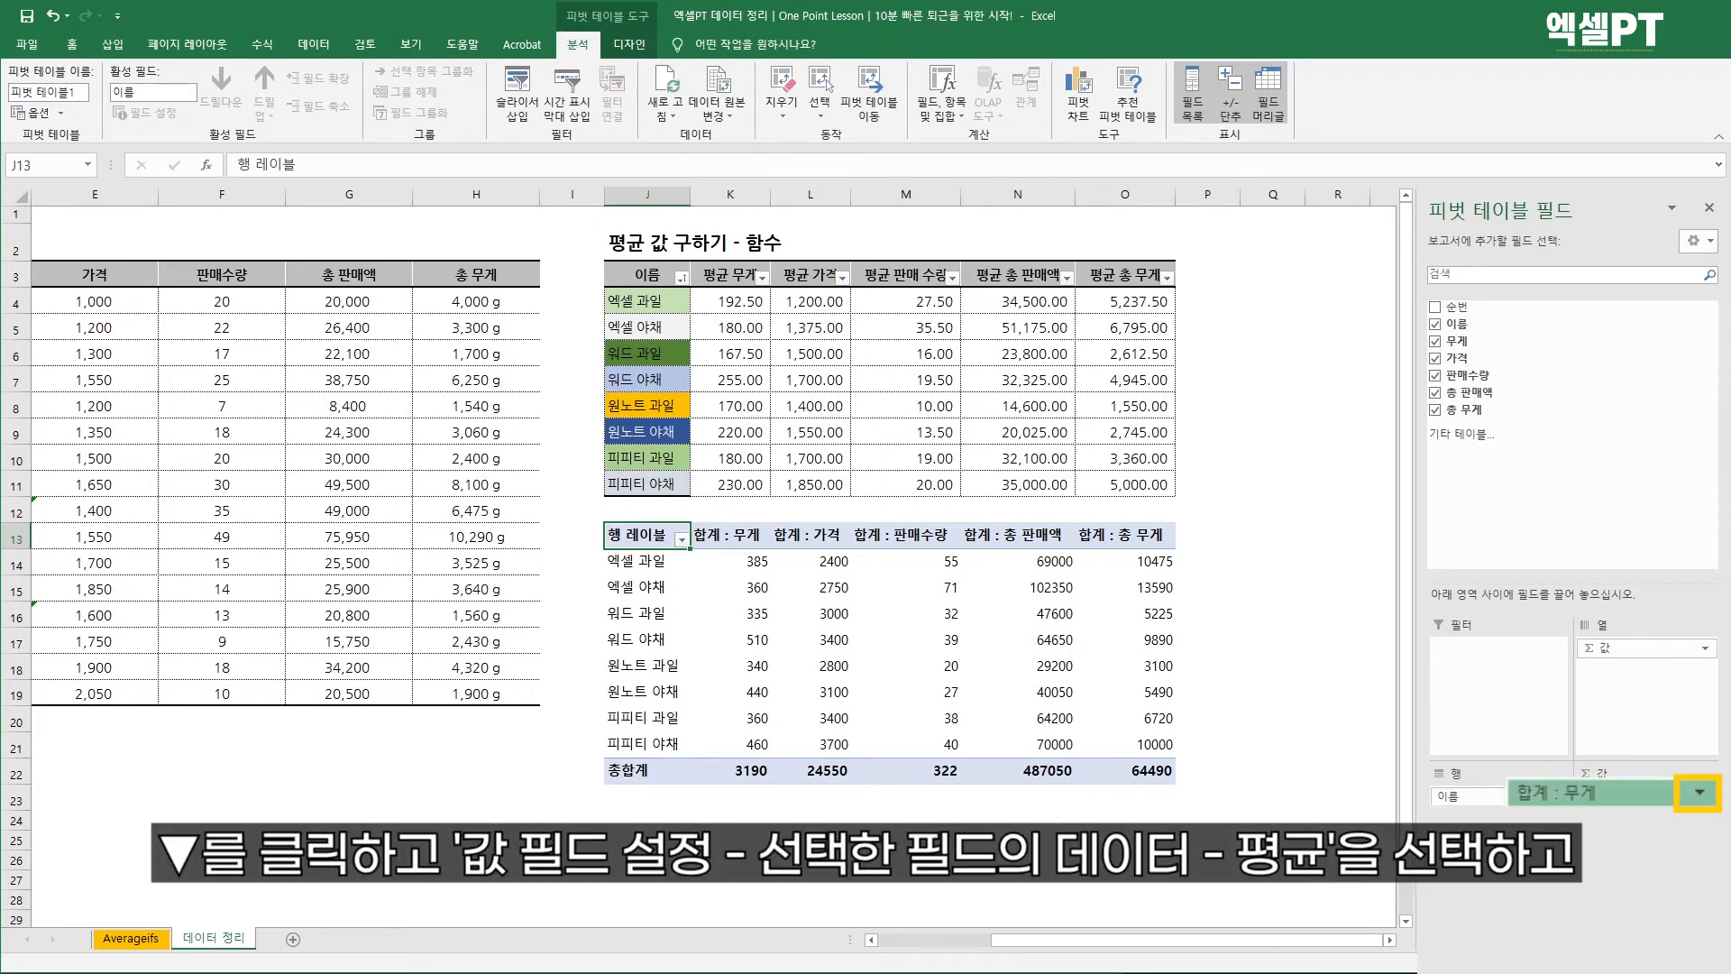
Summarize the PivotTable's 무게 value field by 평균 and compare it with the 평균 무게 column of the formula table
left_click(1701, 795)
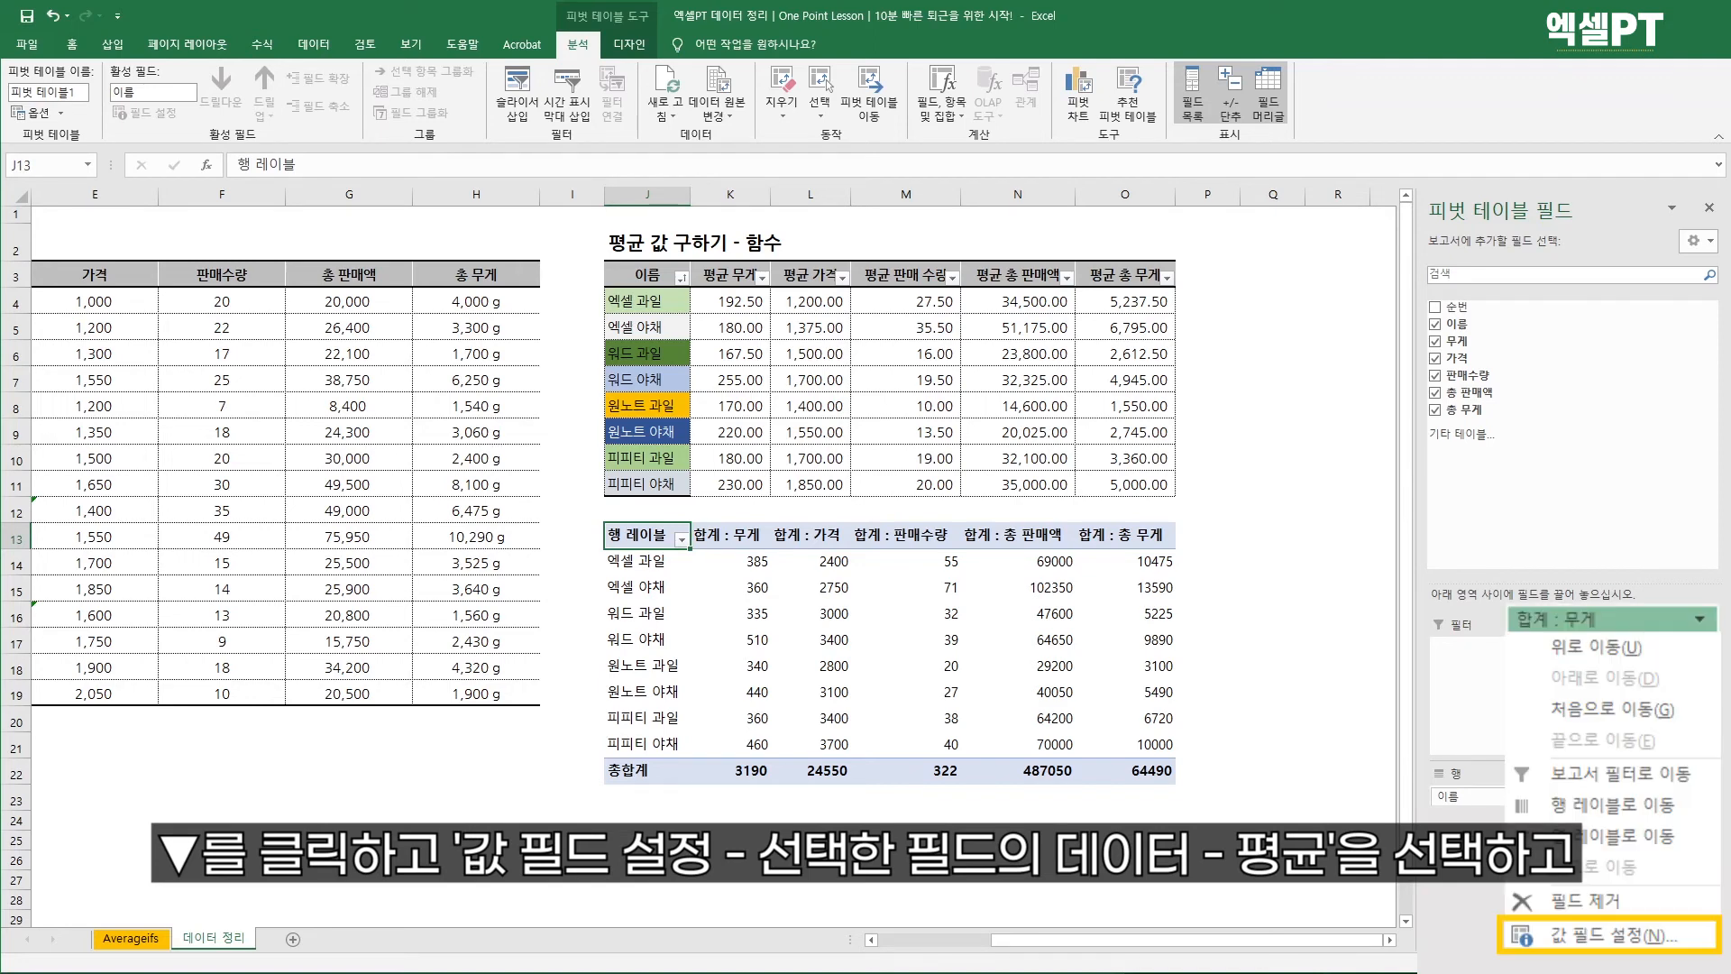
left_click(1614, 936)
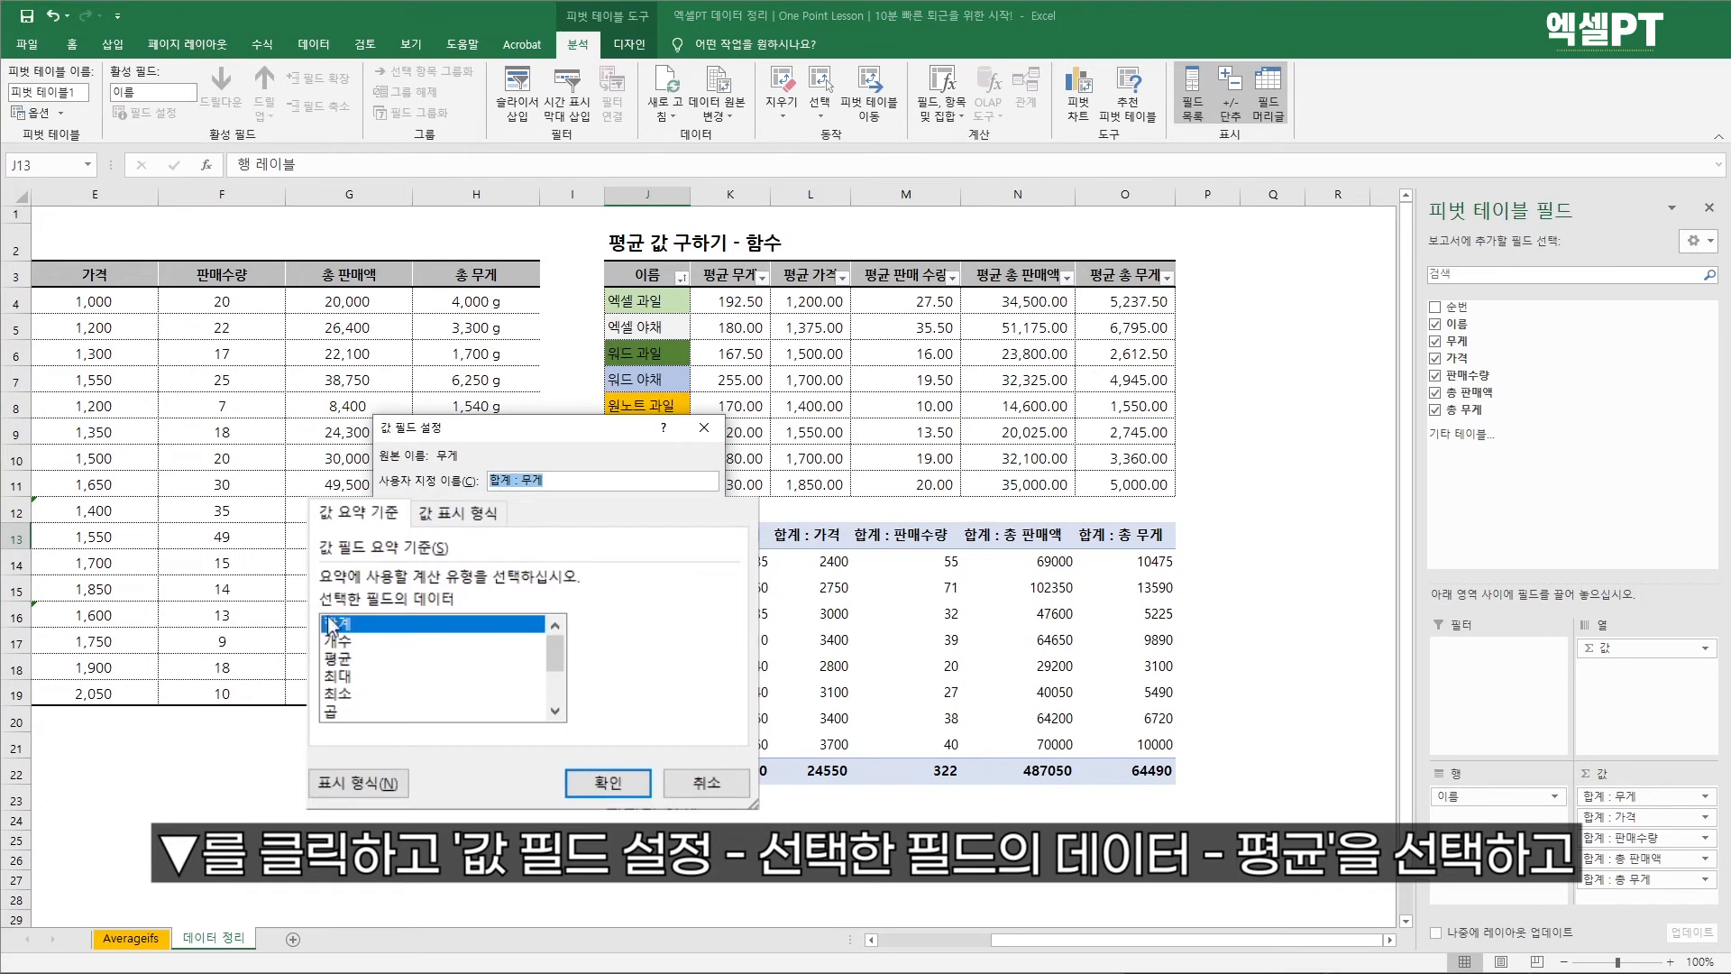
left_click(356, 658)
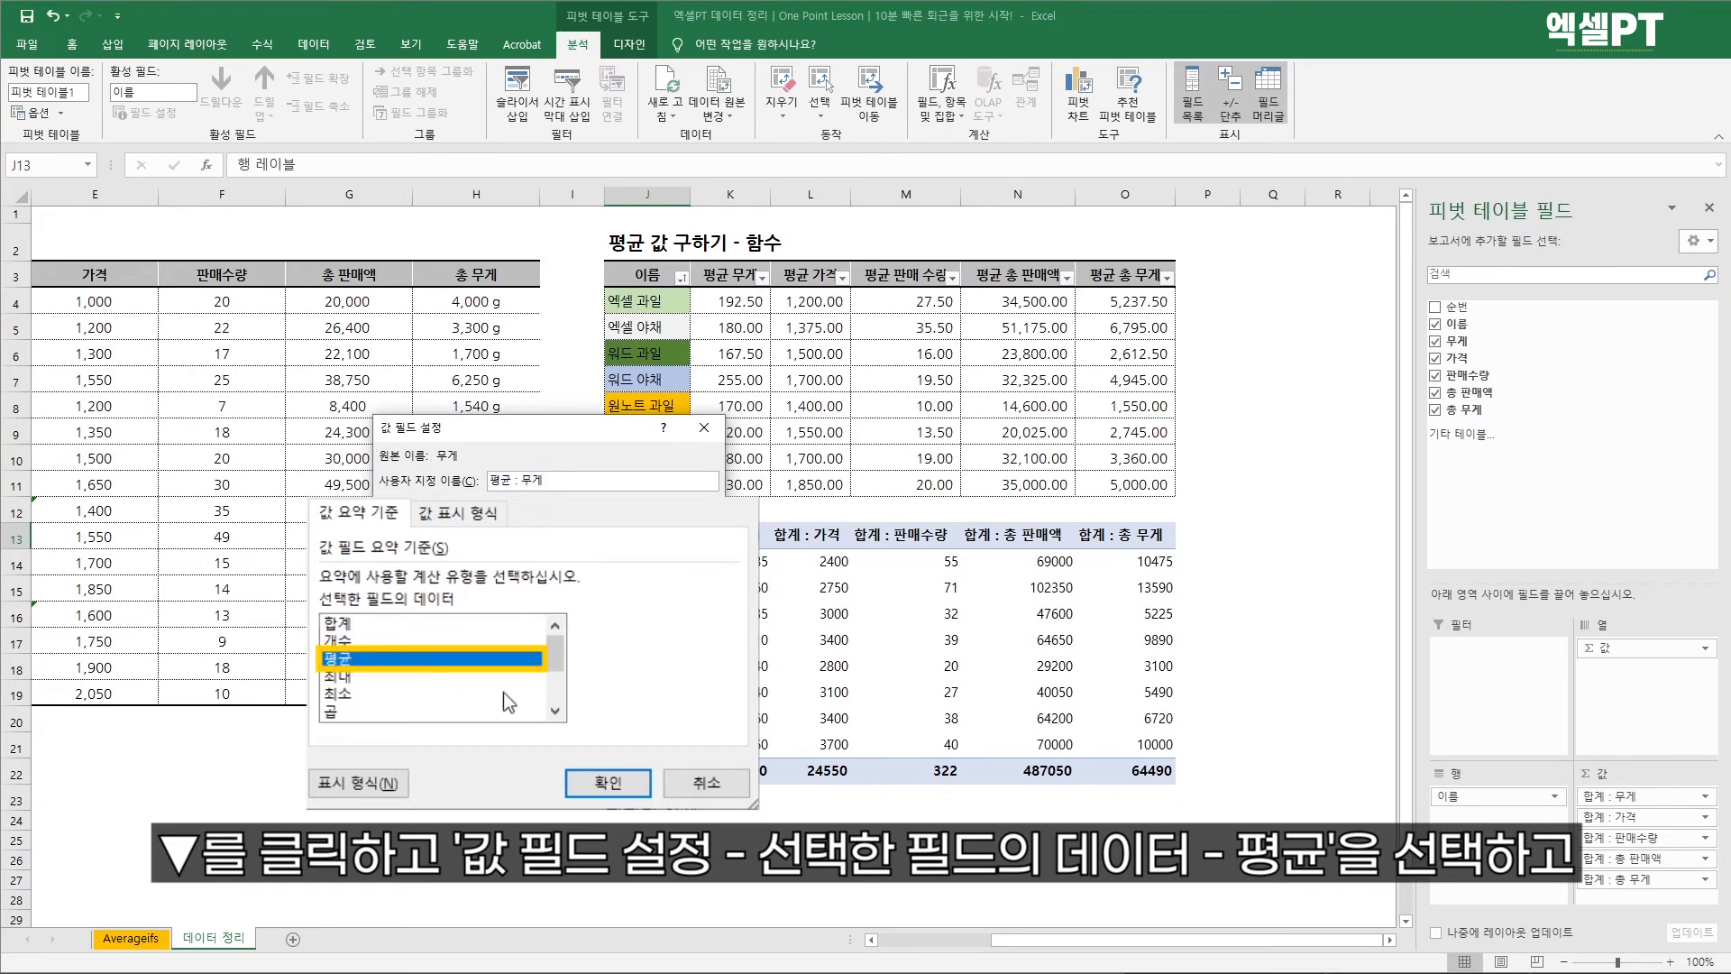
left_click(608, 782)
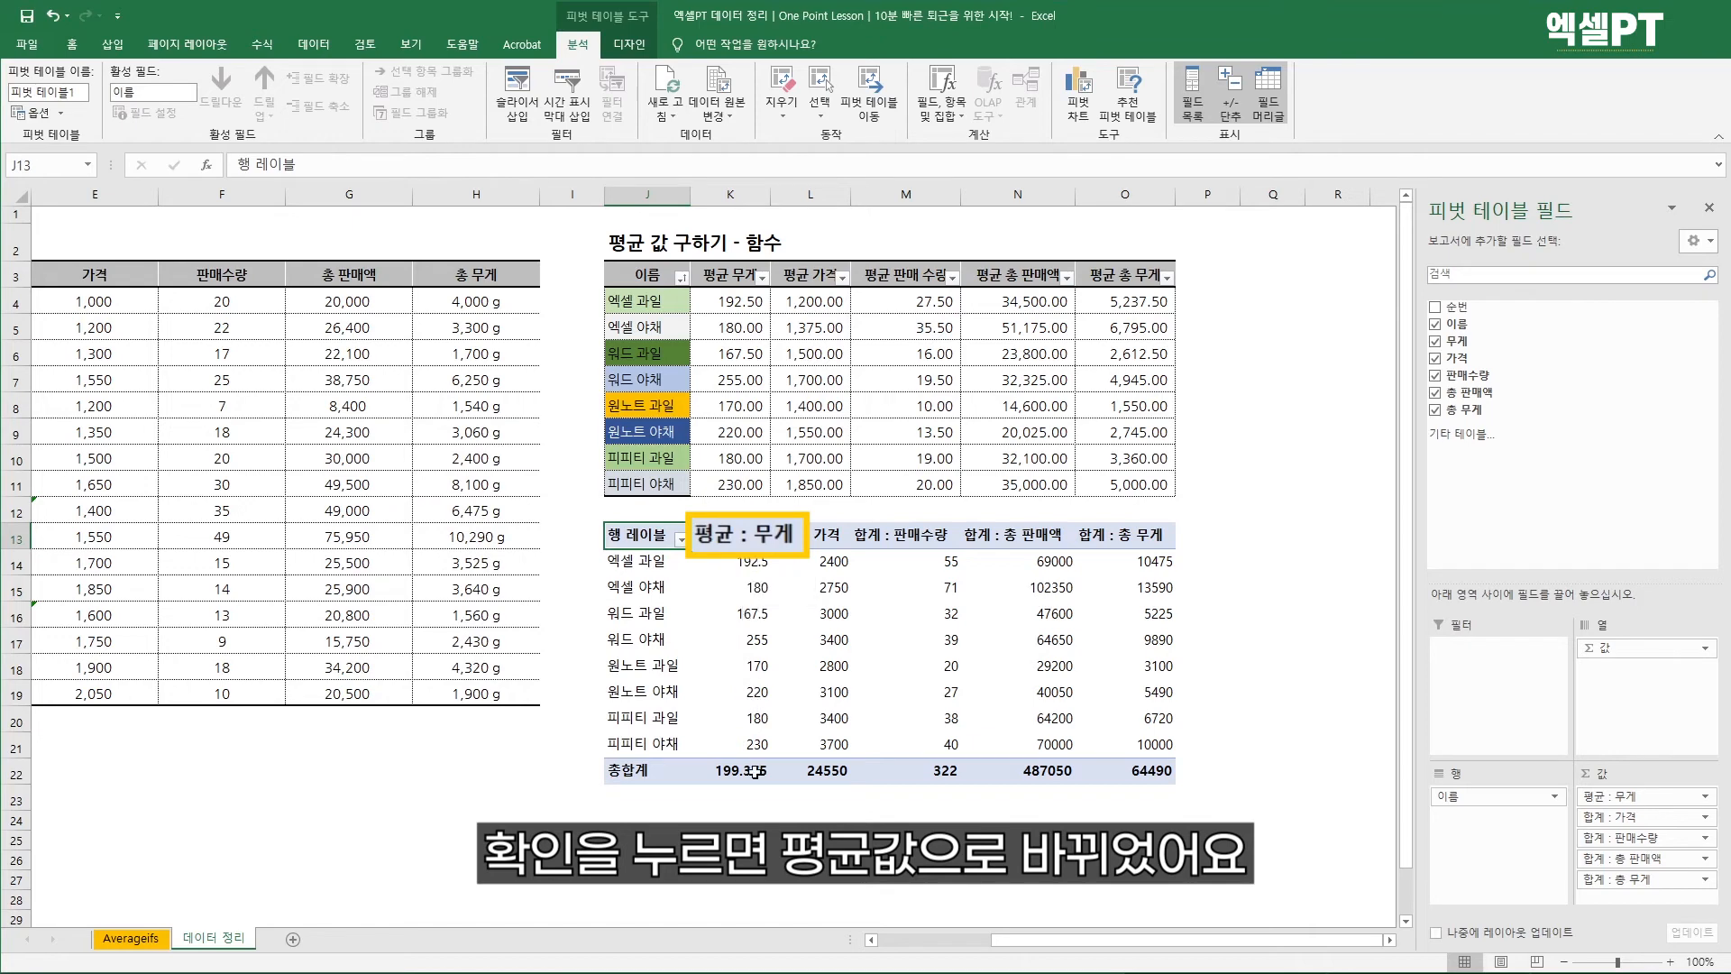
left_click(748, 561)
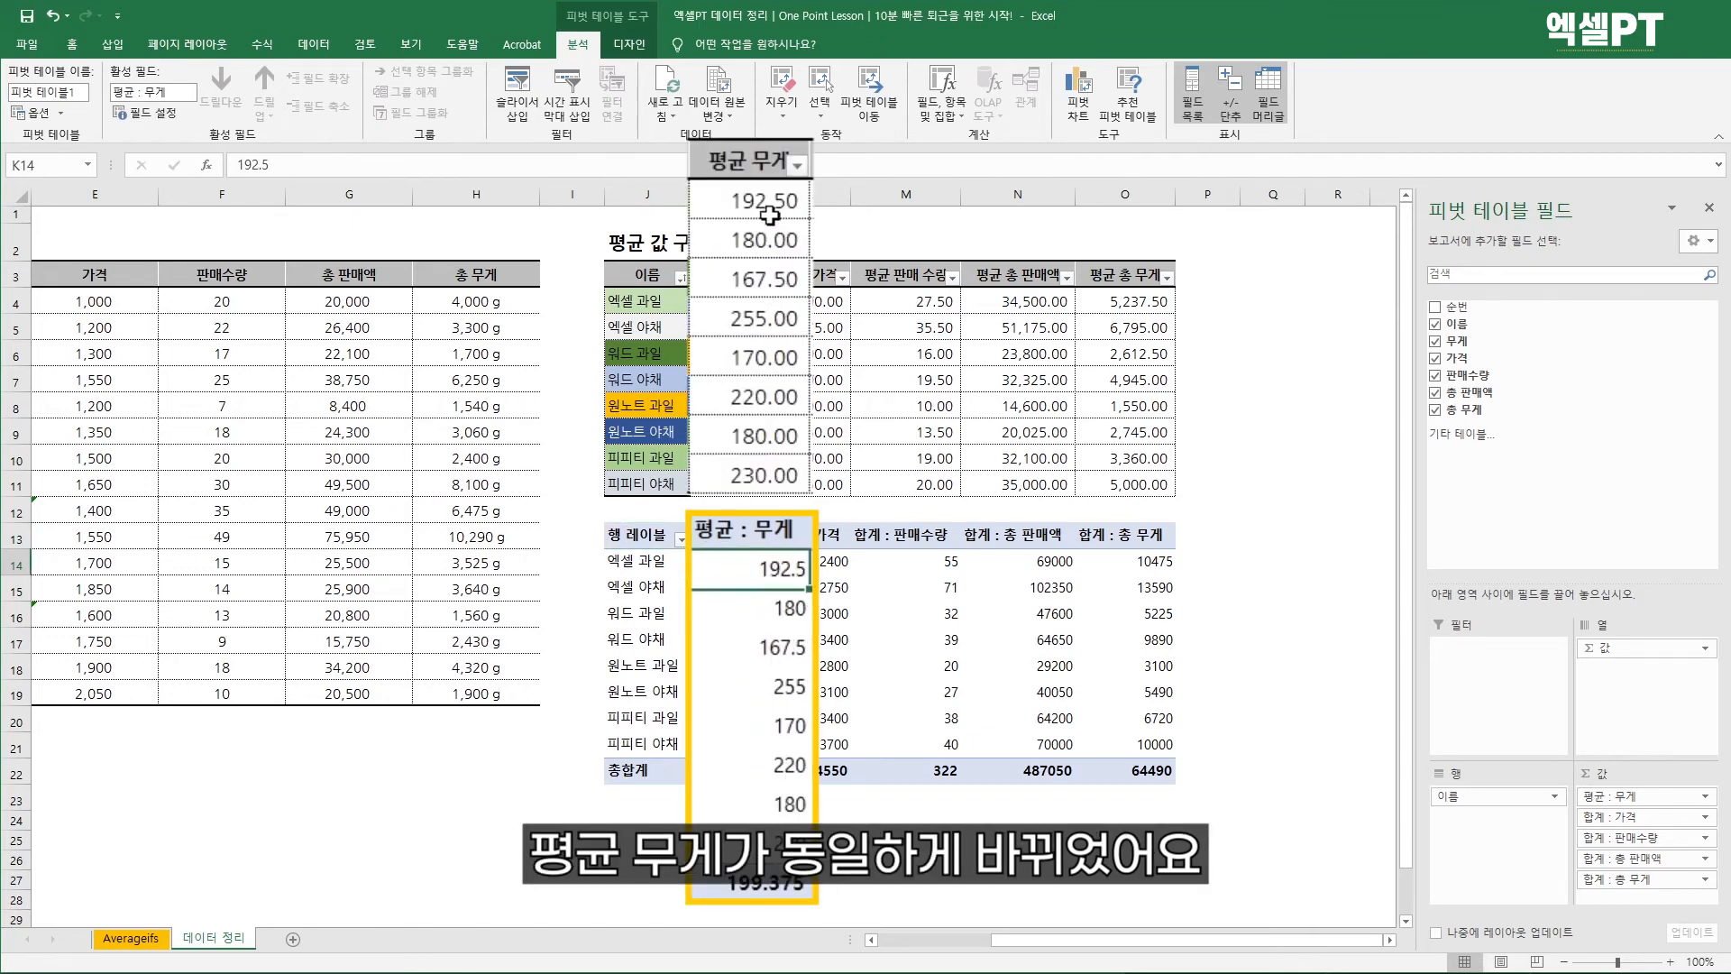
key("Down")
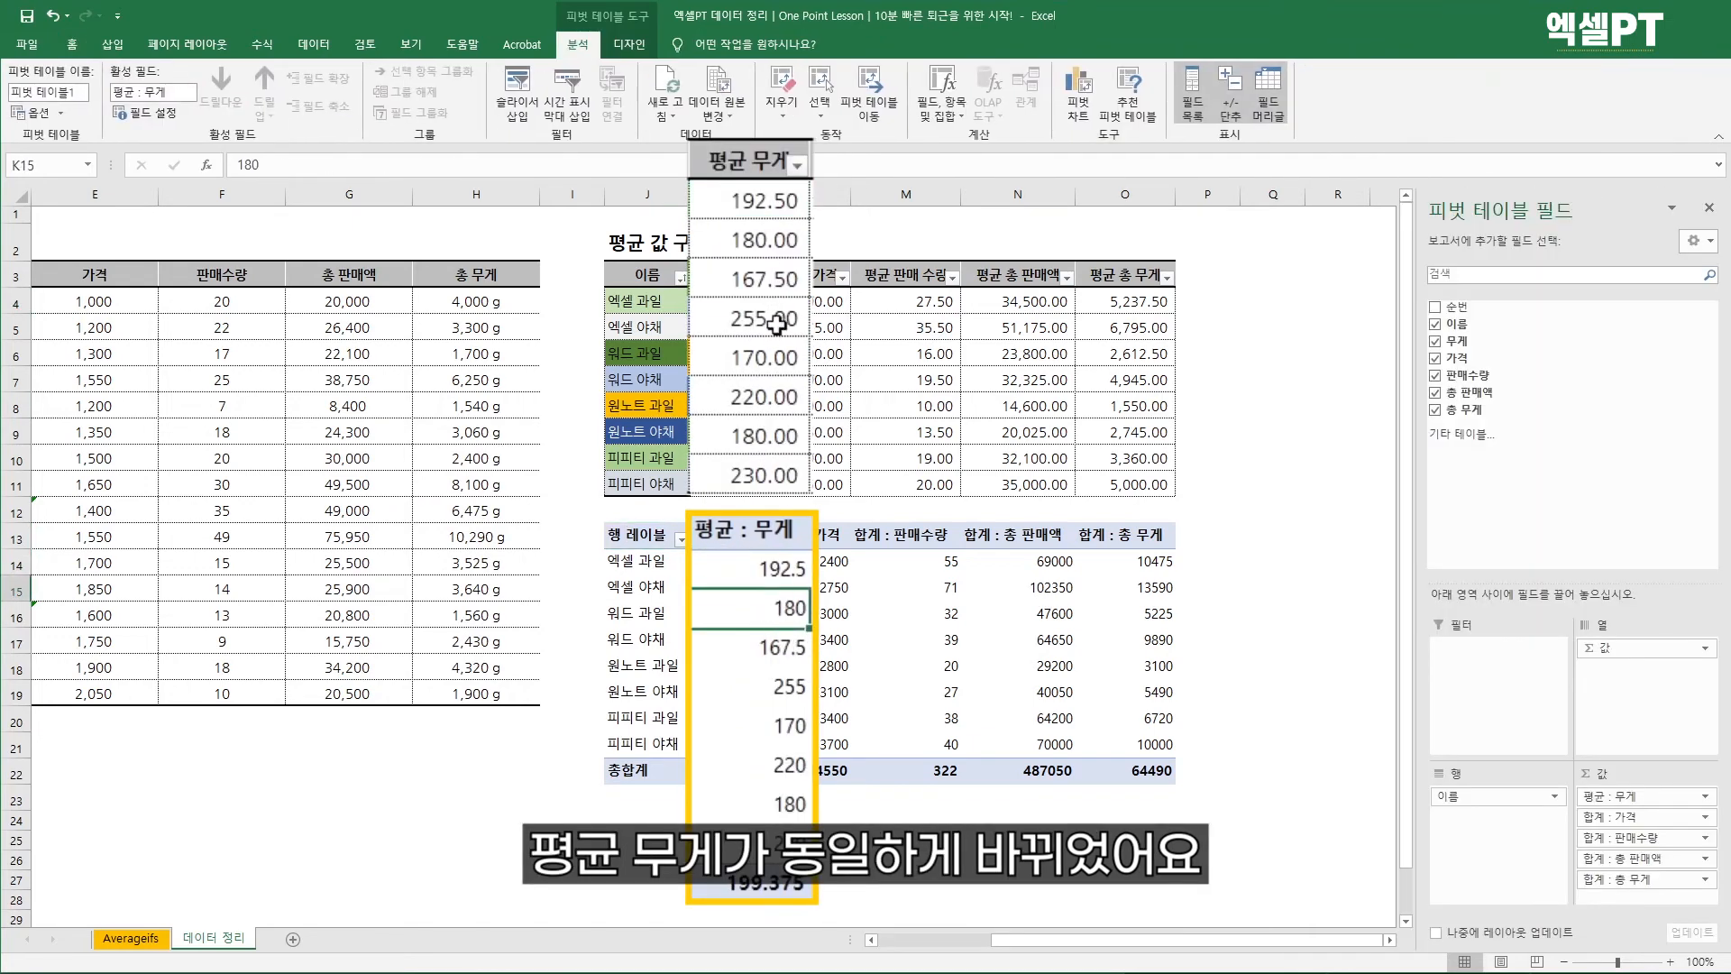
left_click(777, 325)
left_click(792, 606)
Summarize the PivotTable's 가격 and 판매수량 value fields by 평균
left_click(827, 563)
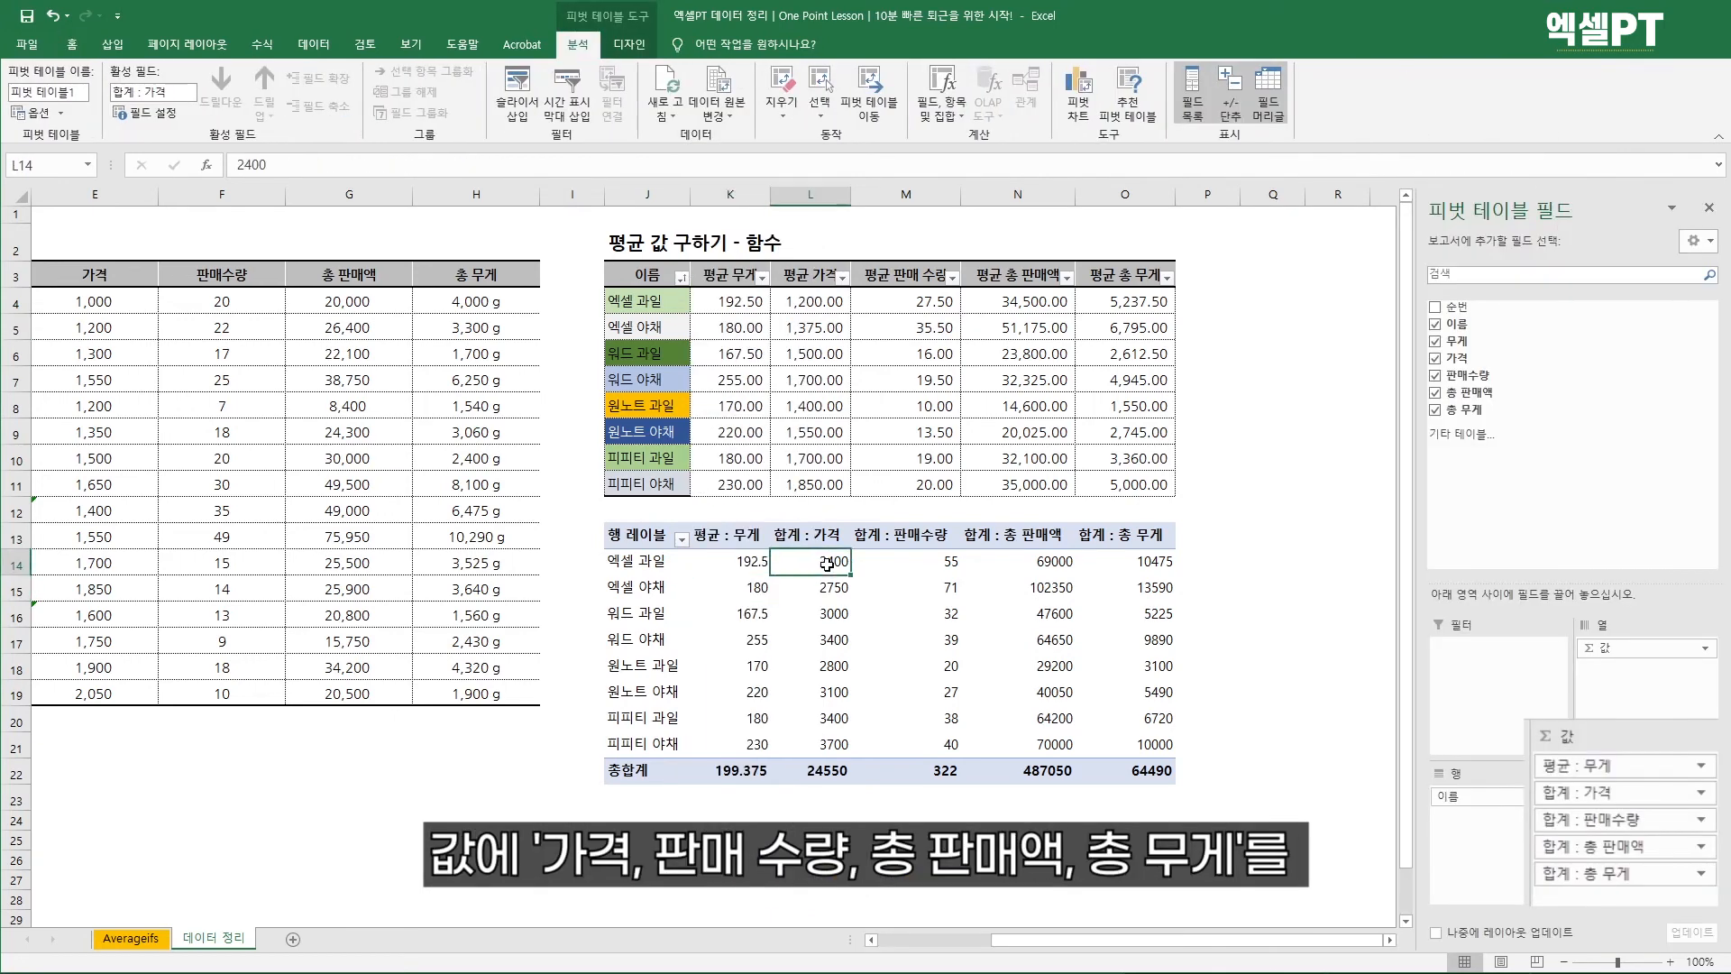
left_click(1673, 794)
left_click(1650, 973)
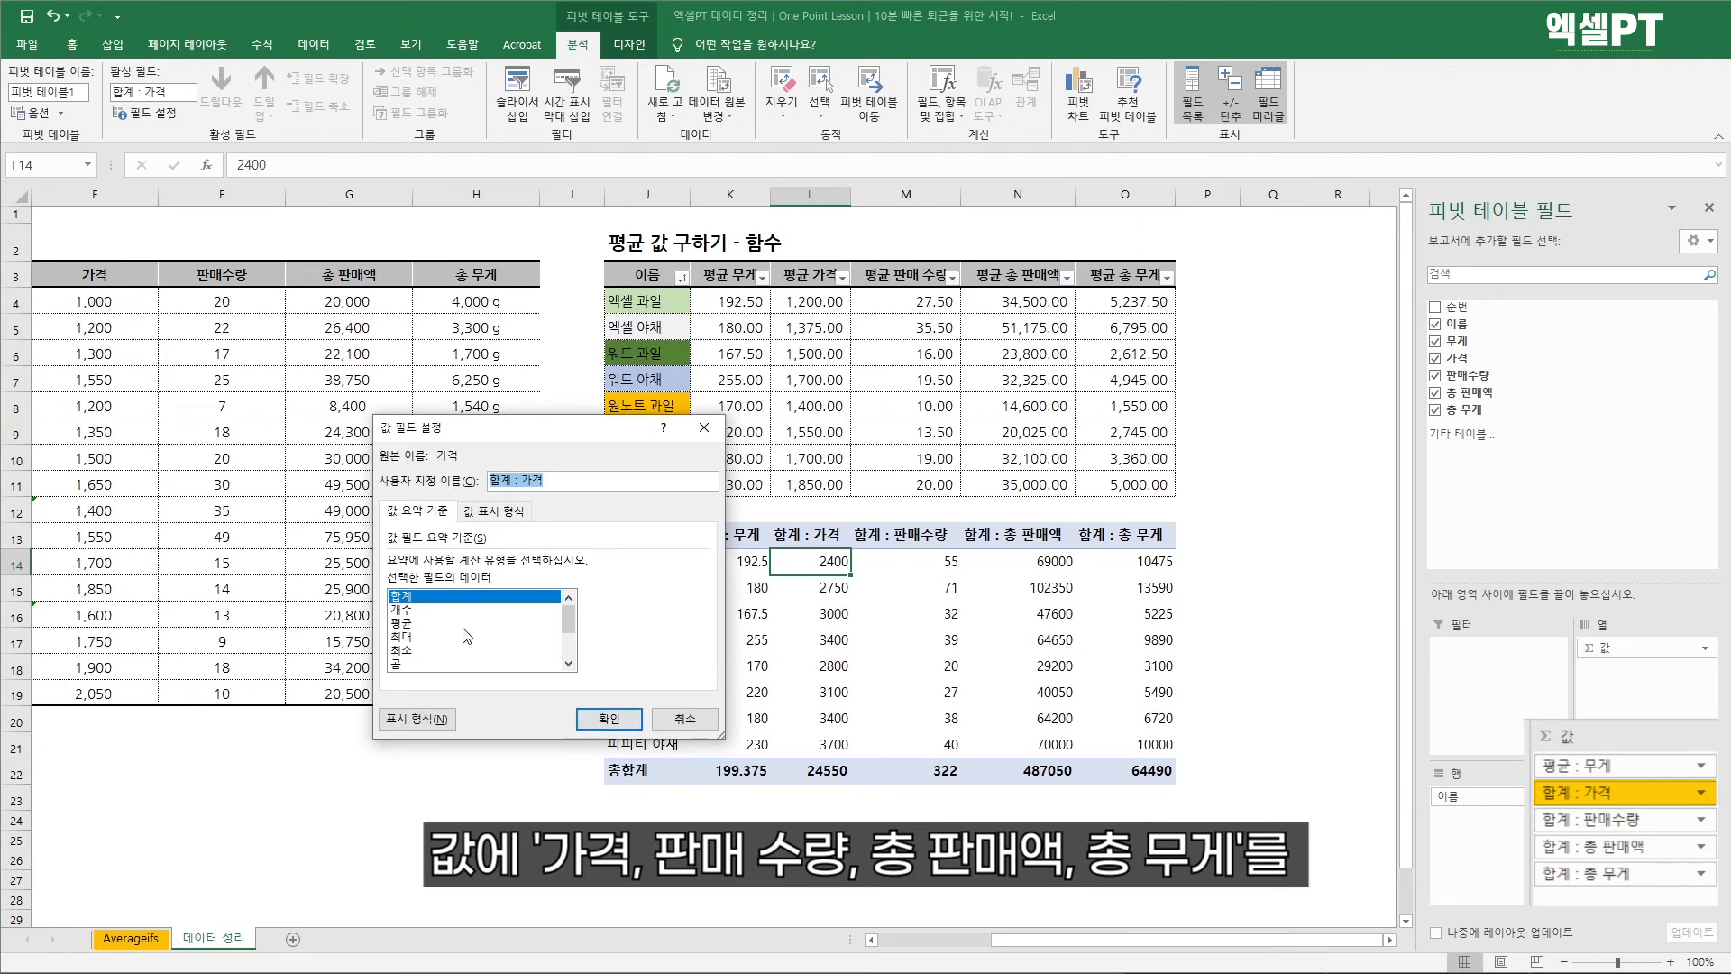
left_click(402, 622)
left_click(608, 718)
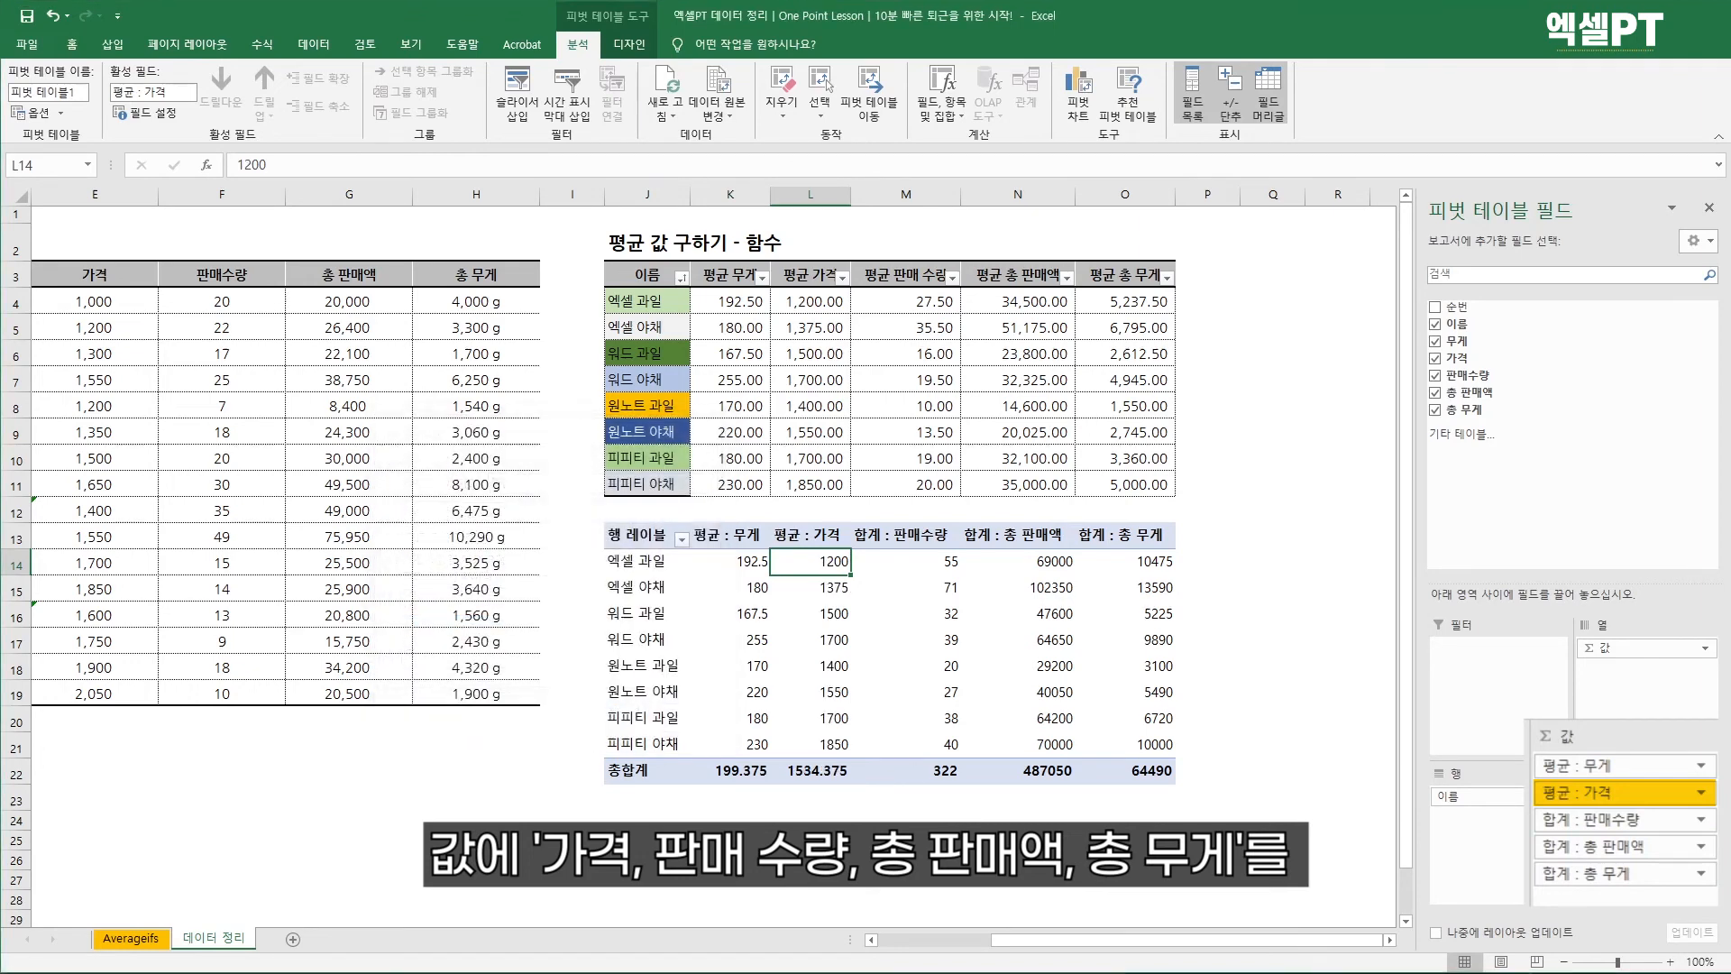
left_click(1700, 820)
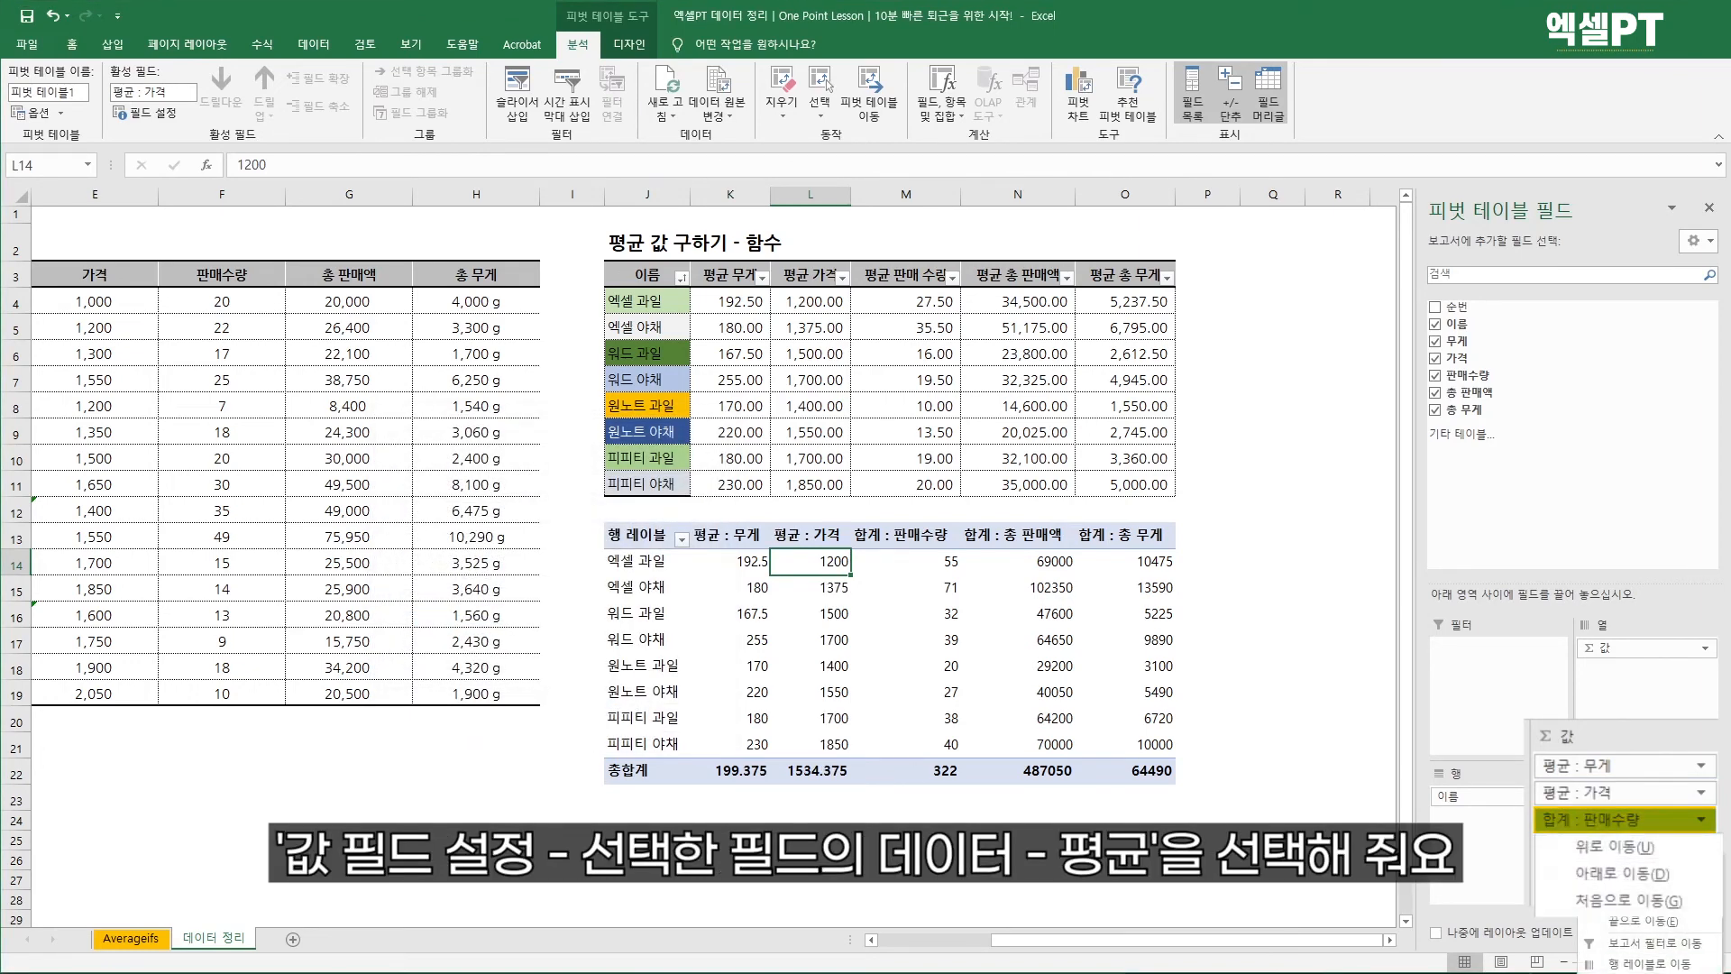
left_click(1650, 973)
left_click(402, 623)
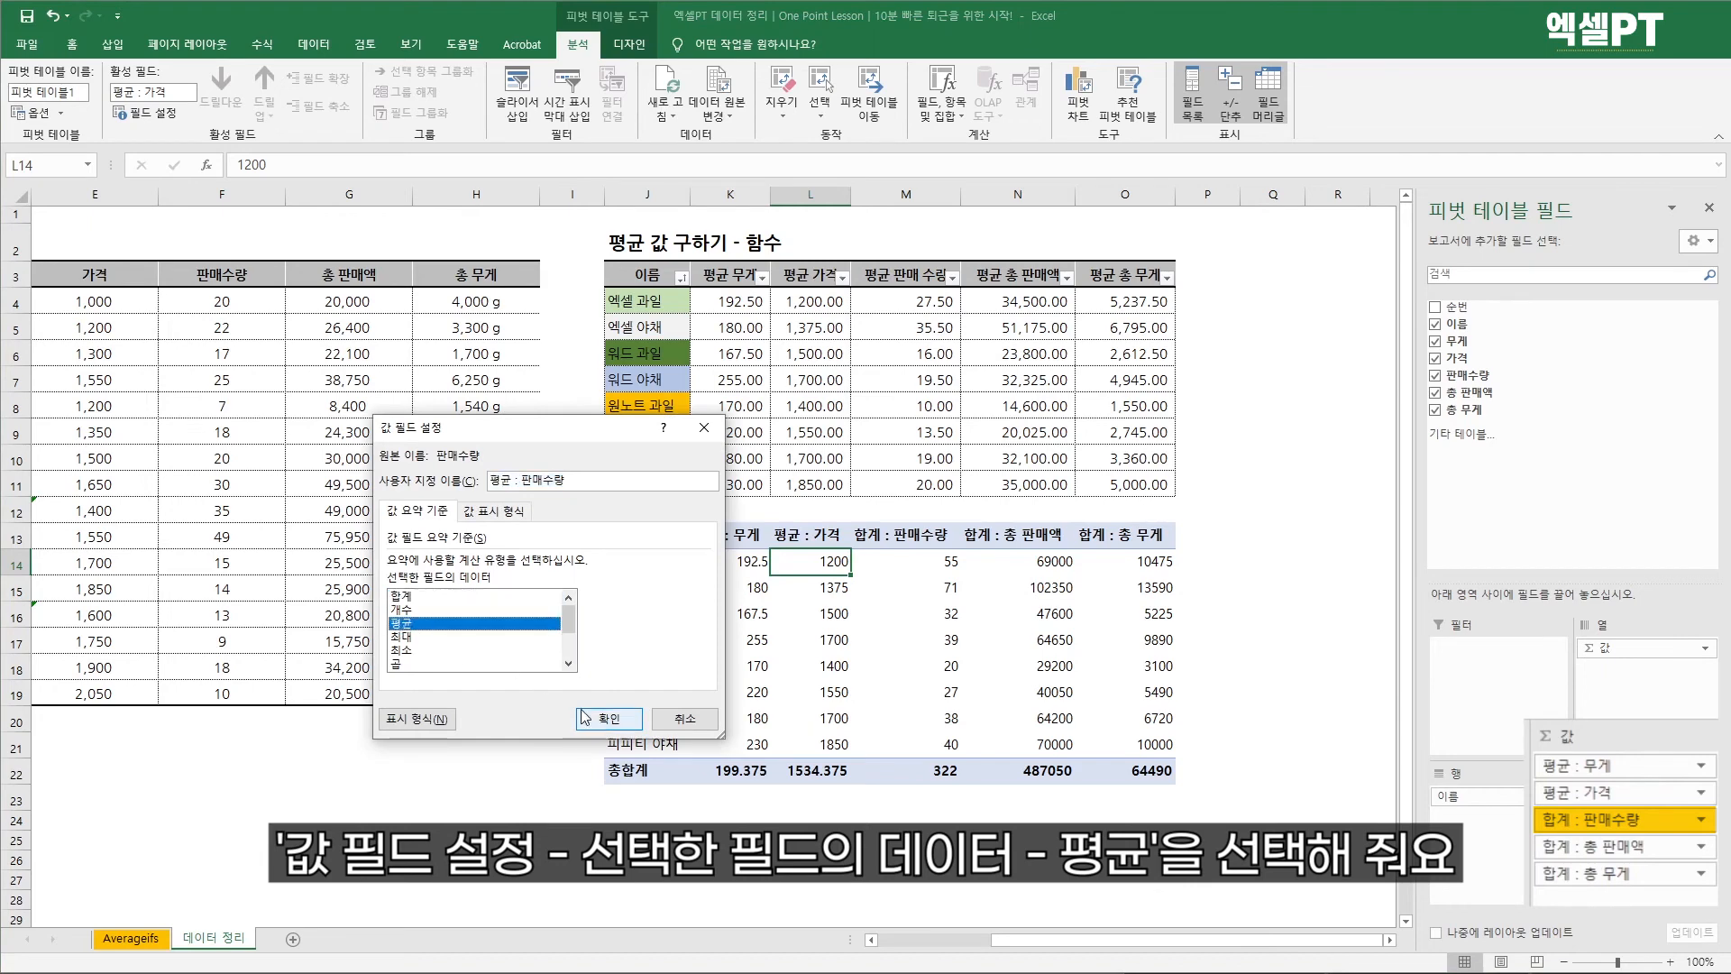
left_click(608, 719)
Summarize the PivotTable's 총 판매액 and 총 무게 value fields by 평균
left_click(1664, 848)
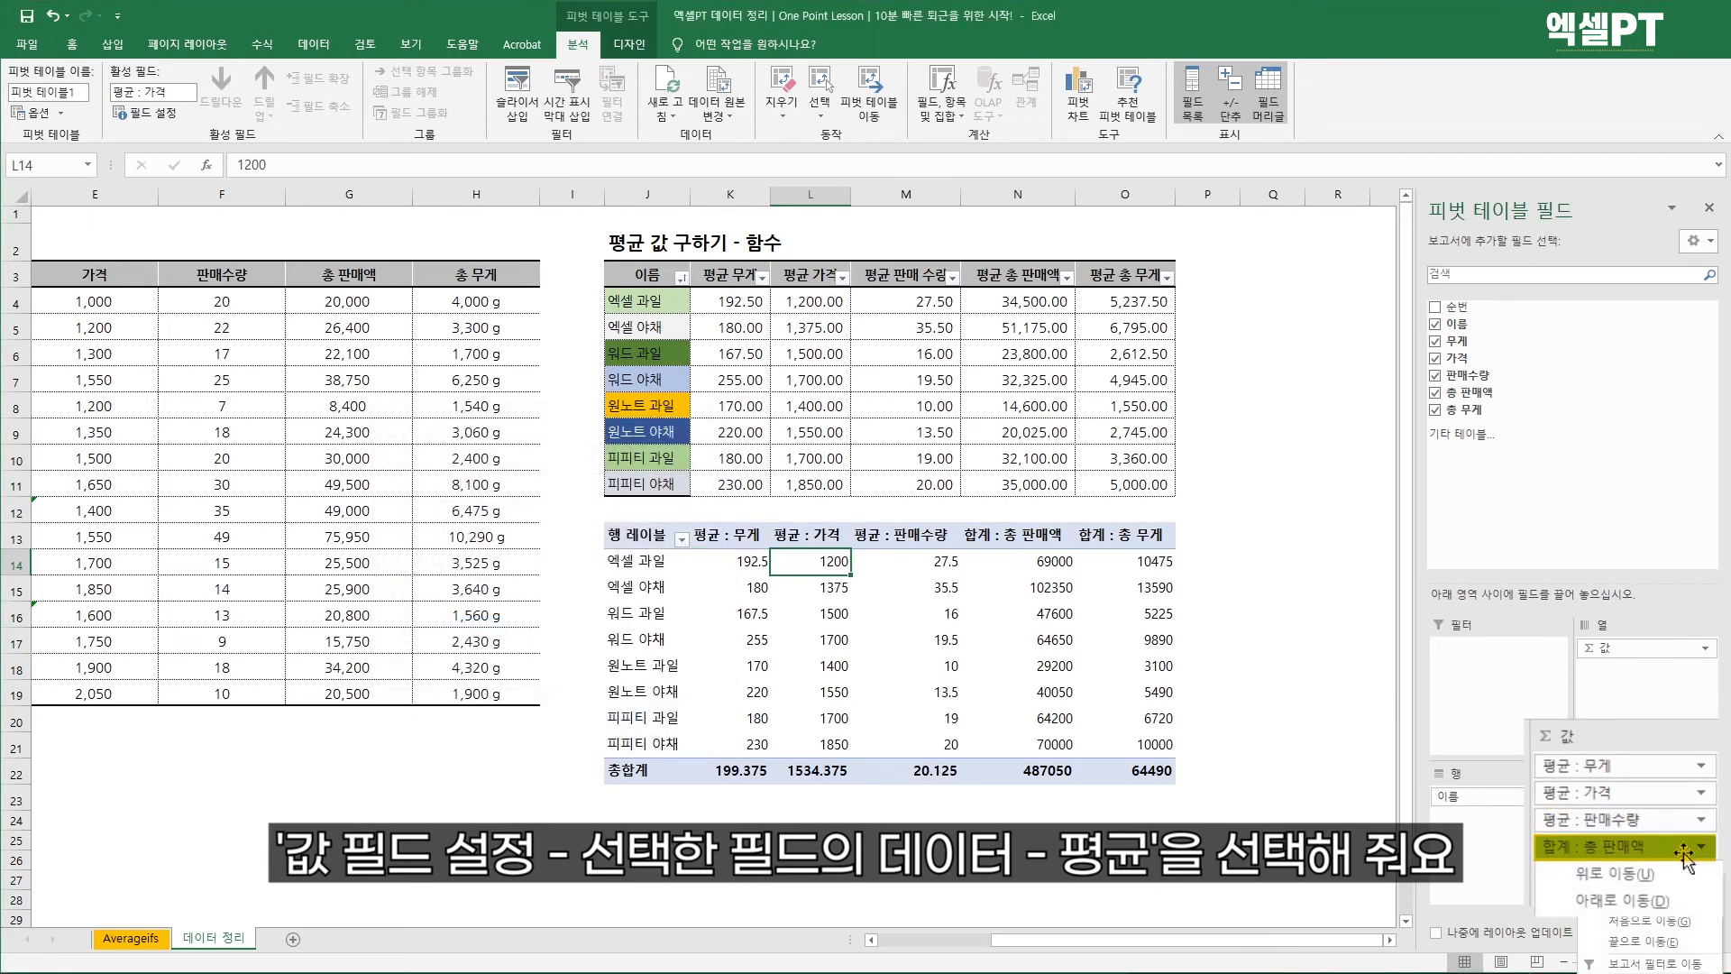
left_click(1650, 970)
left_click(402, 623)
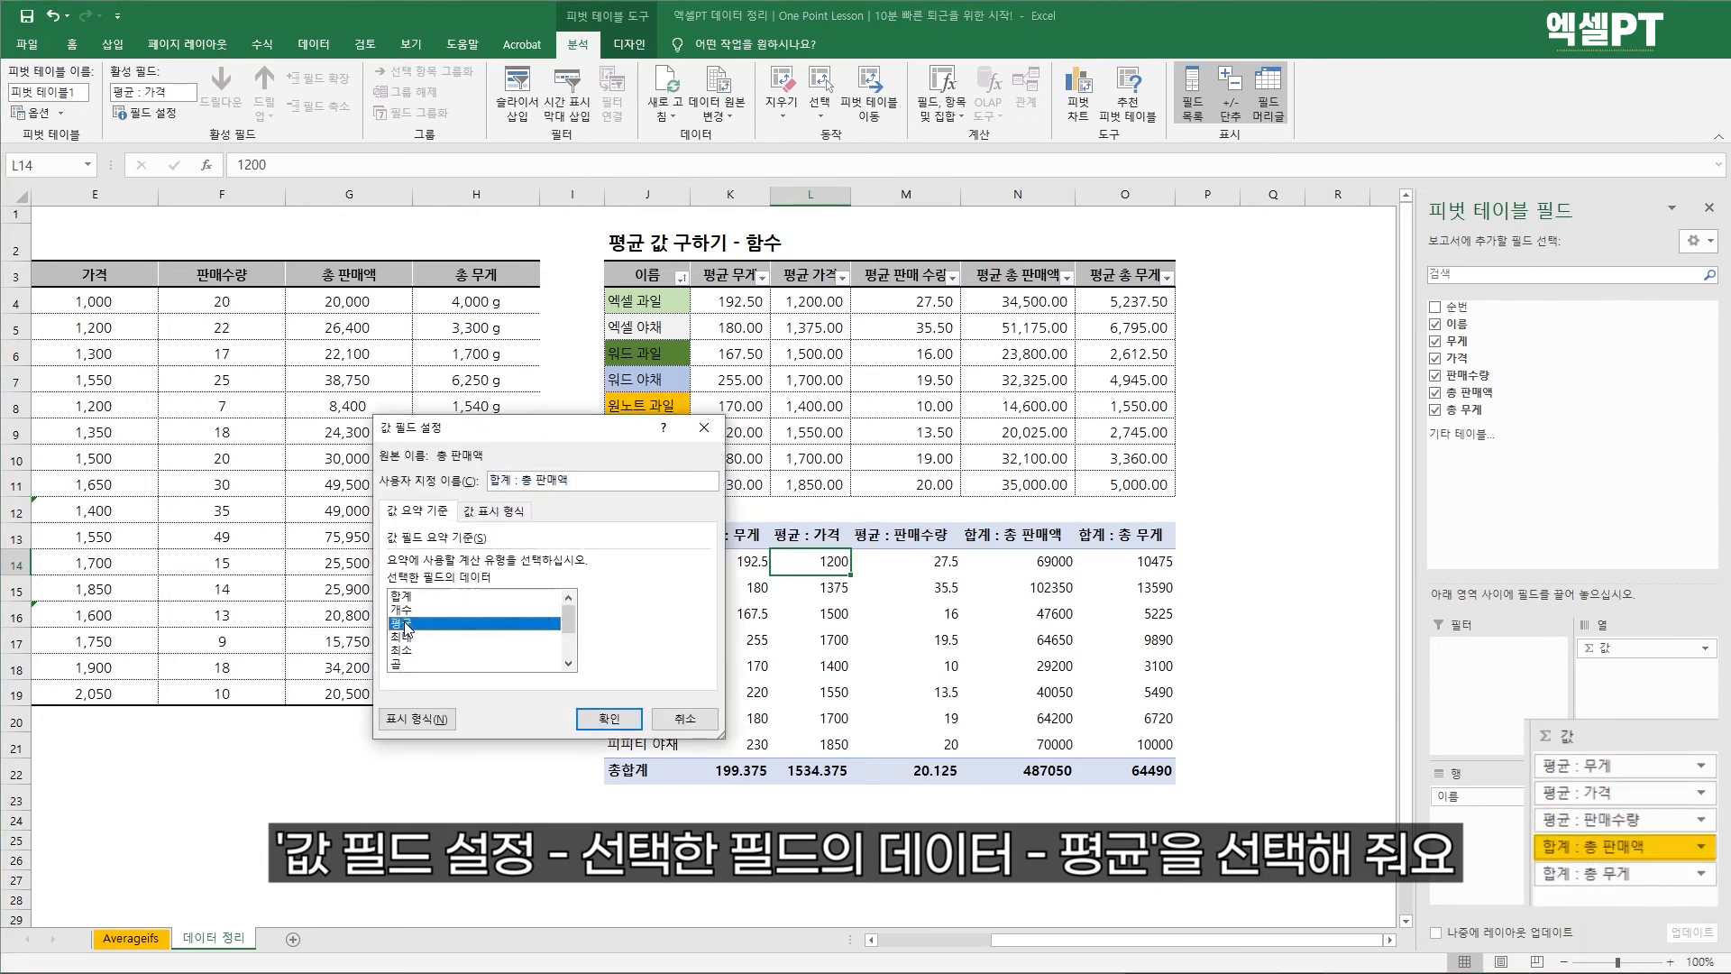
left_click(608, 719)
left_click(1633, 874)
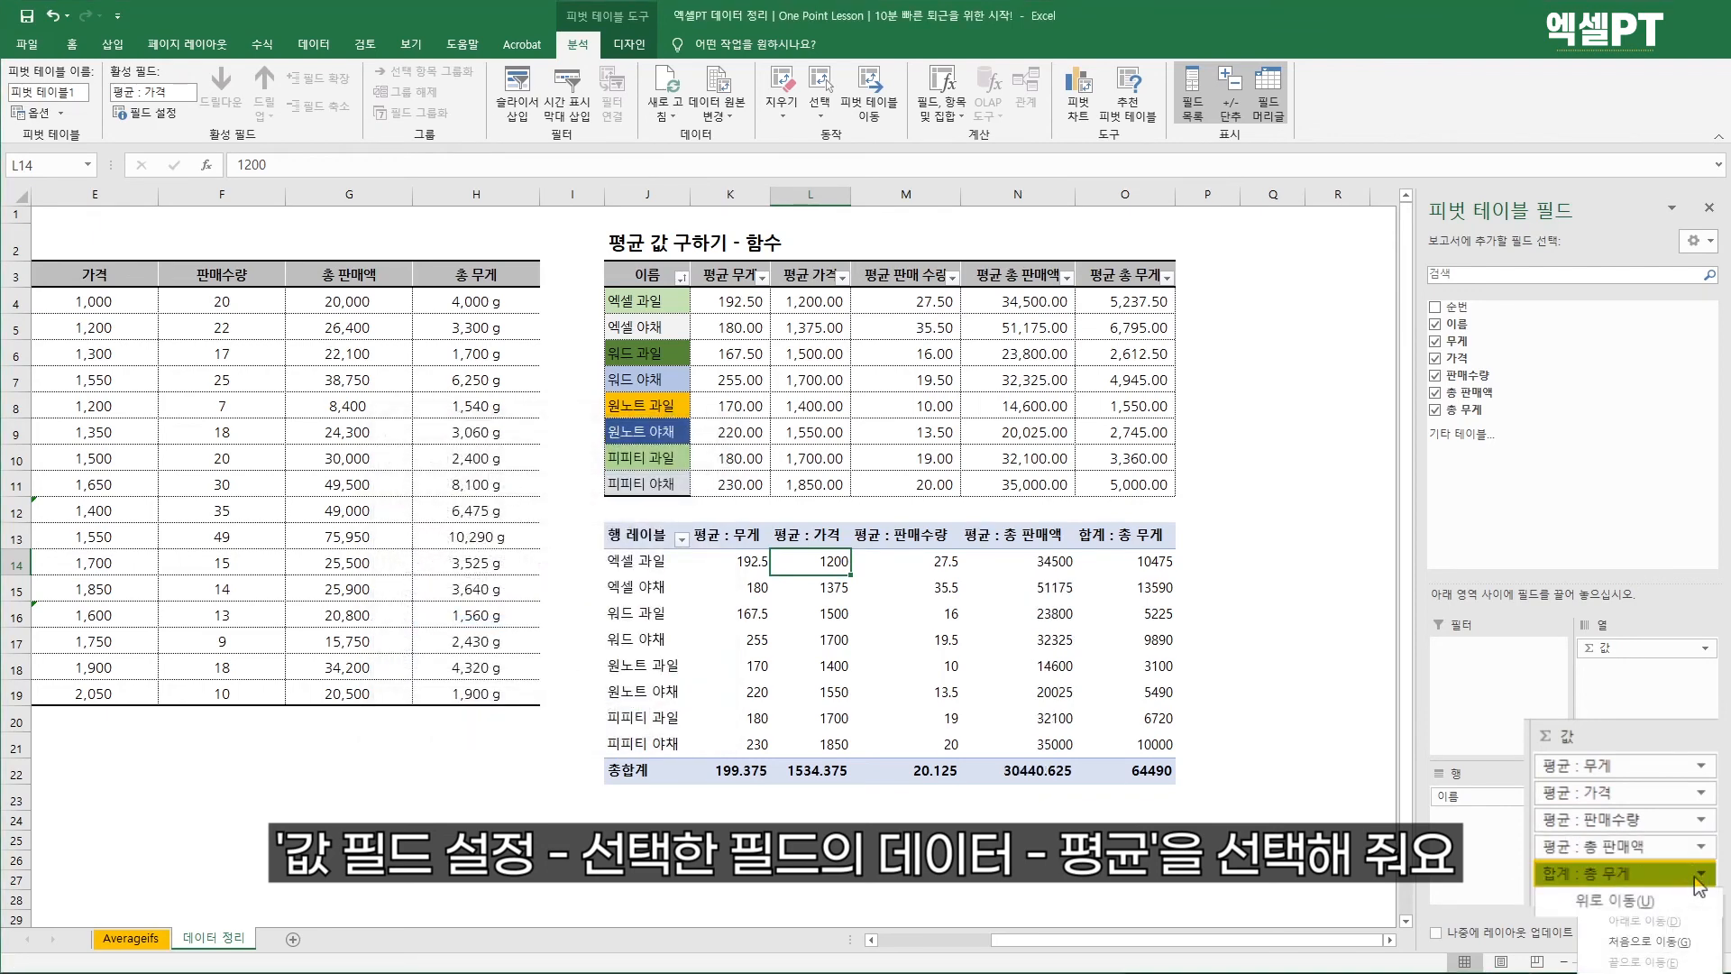
left_click(1650, 970)
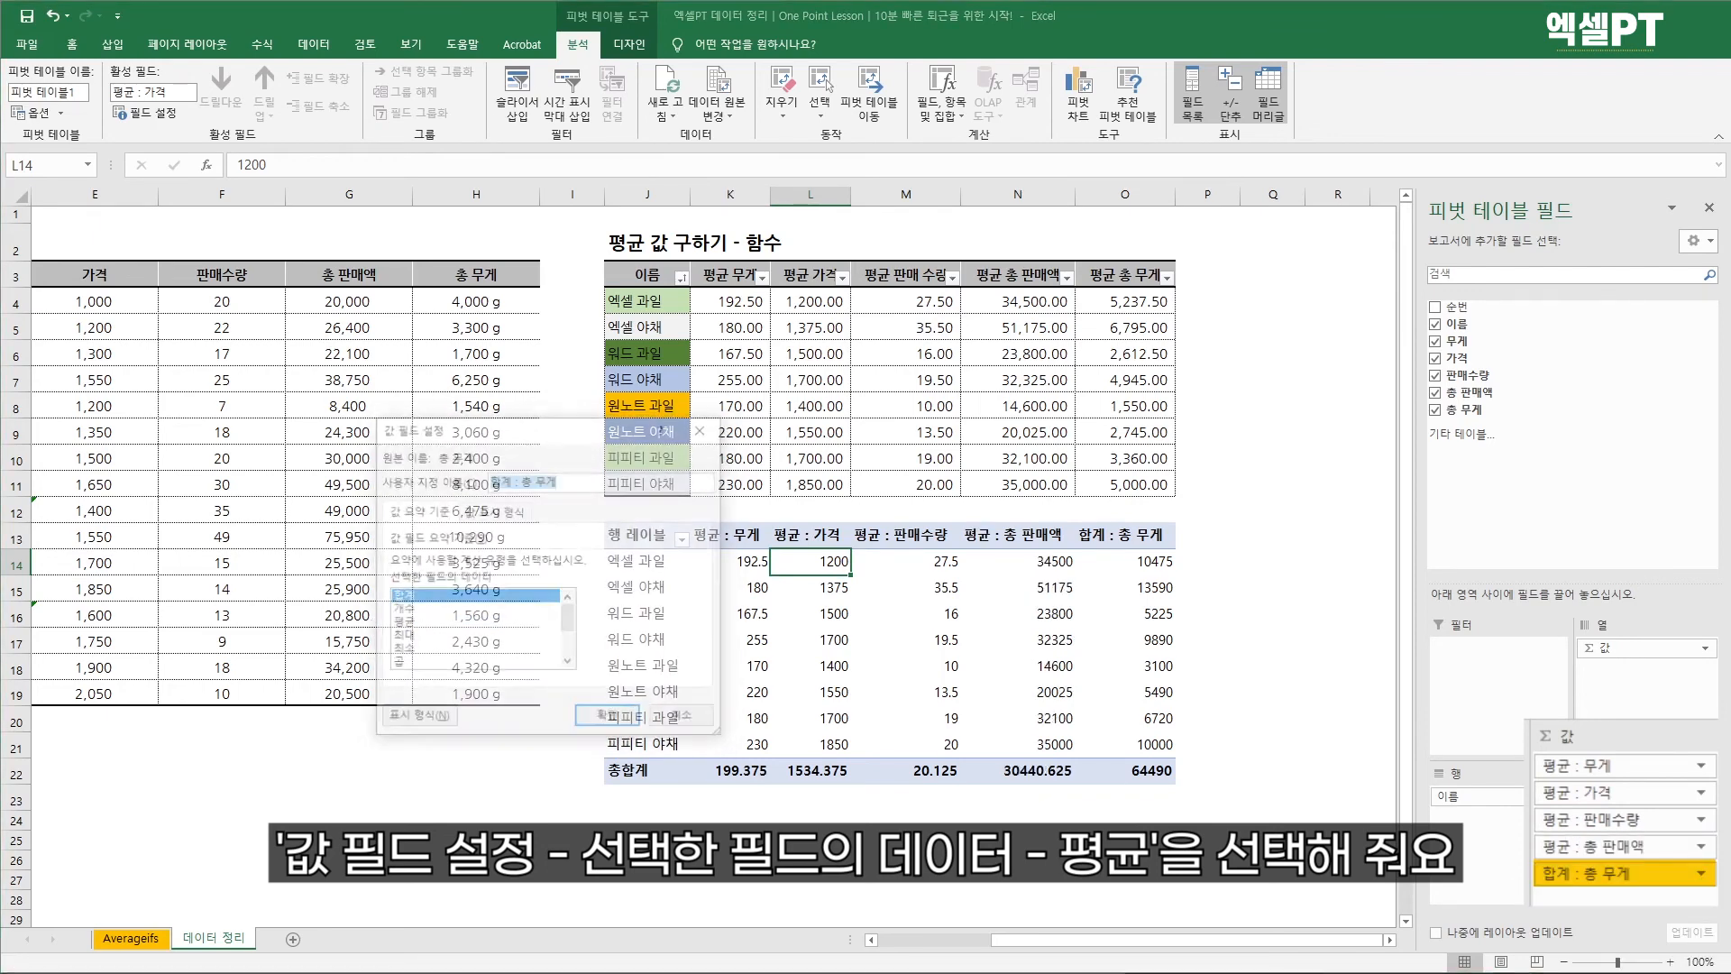
left_click(402, 623)
left_click(608, 719)
left_click(919, 613)
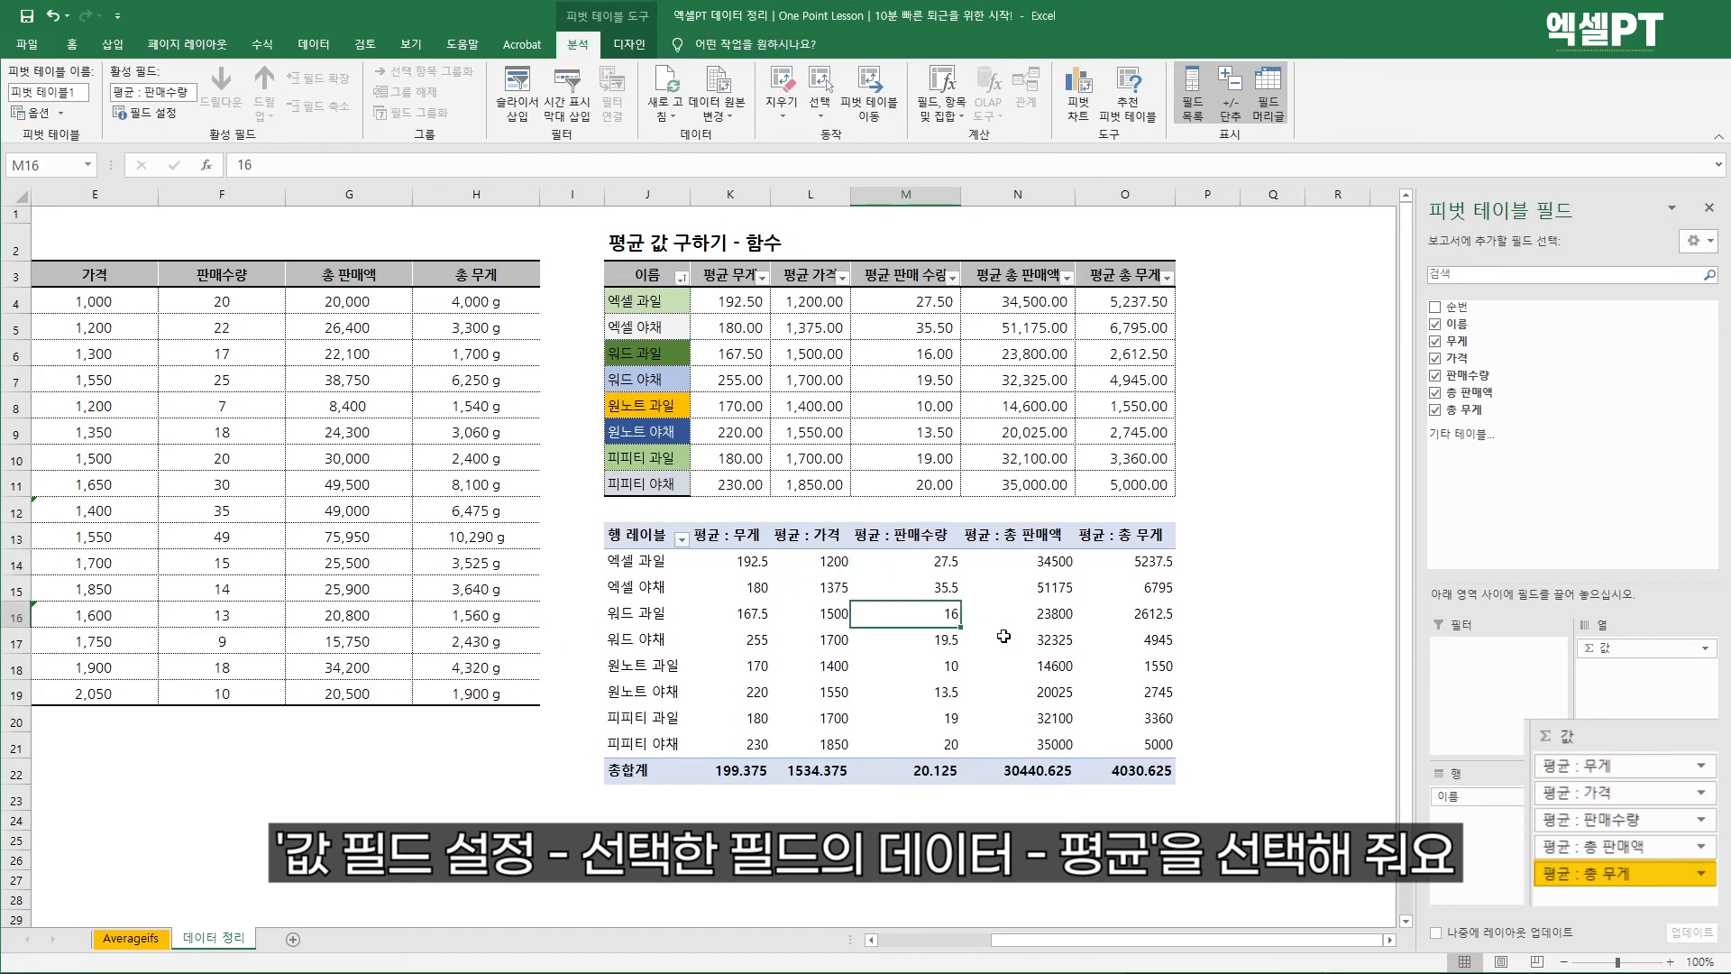
Format the PivotTable values K14:O22 as 숫자 with the 1000 단위 구분 기호 and two decimal places
left_click_drag(735, 561, 1142, 770)
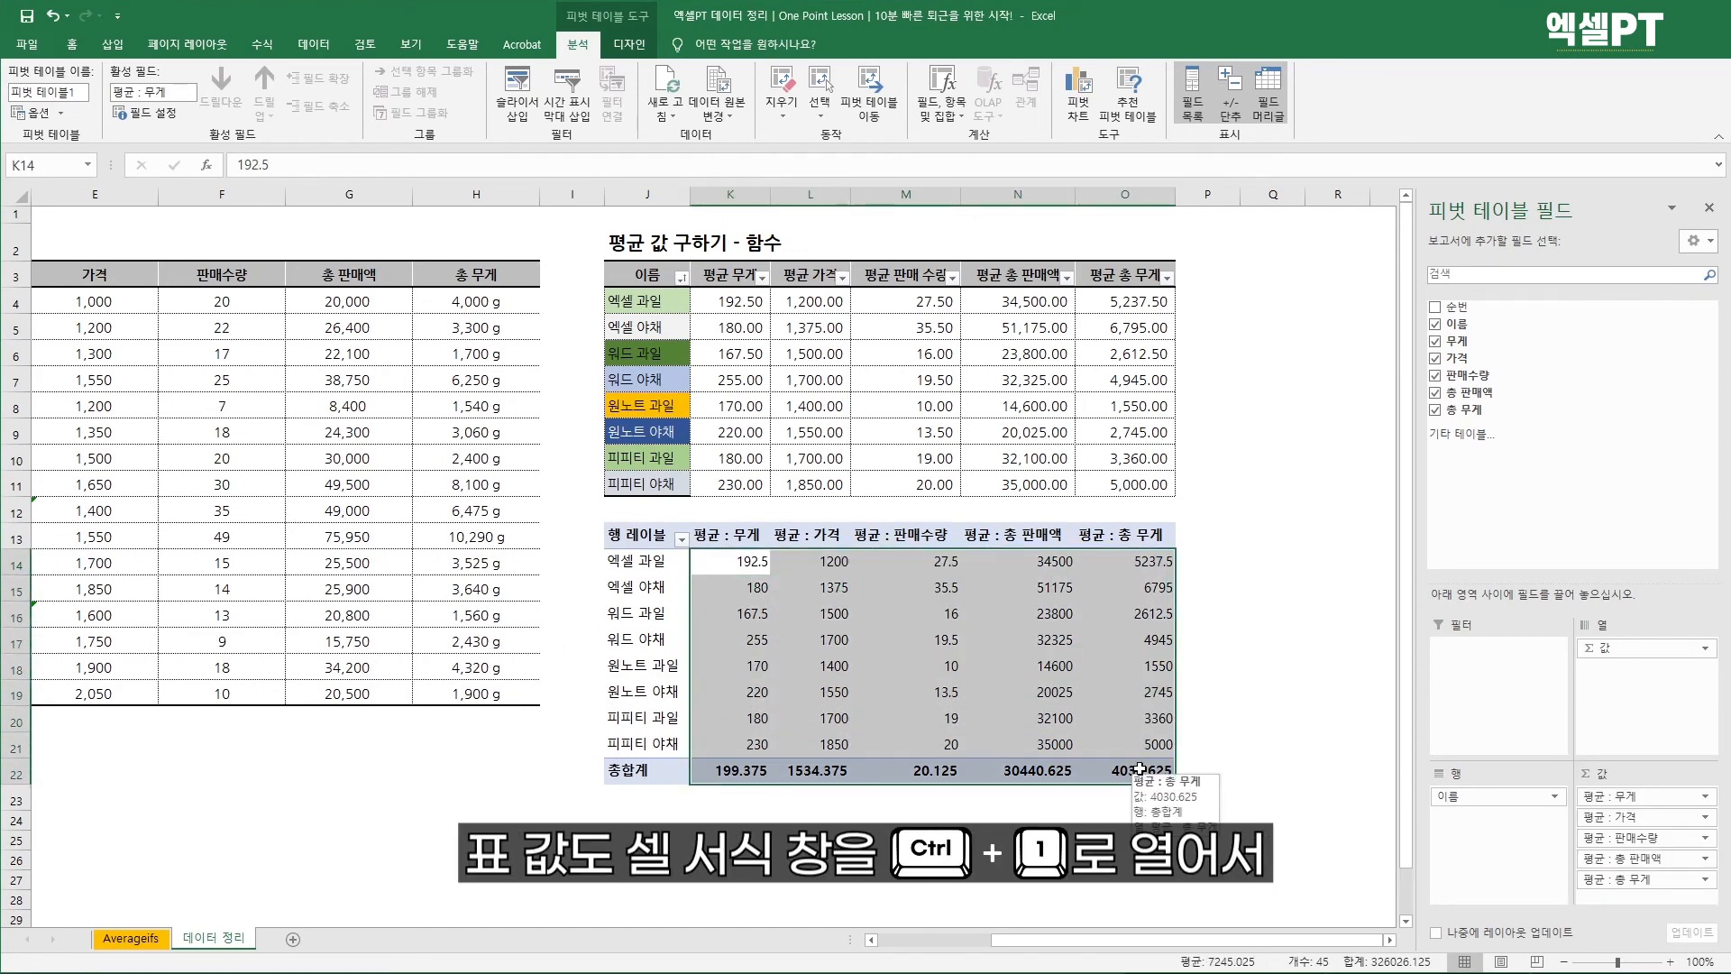
key("ctrl+1")
left_click(361, 431)
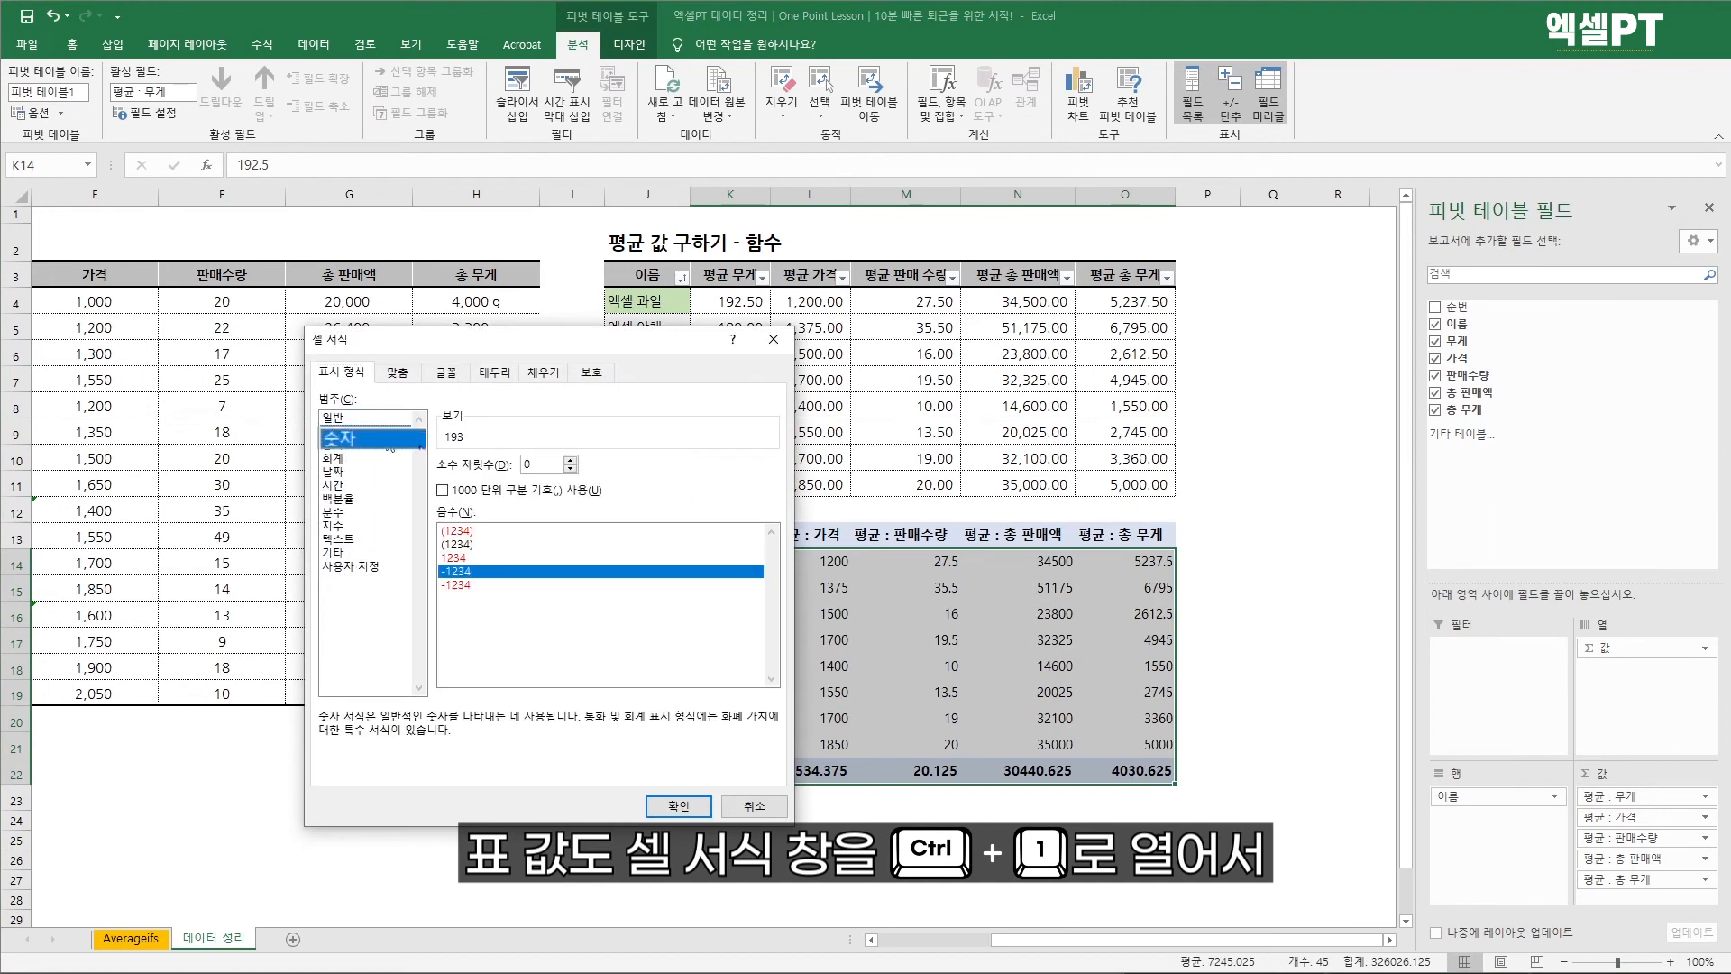
left_click(456, 480)
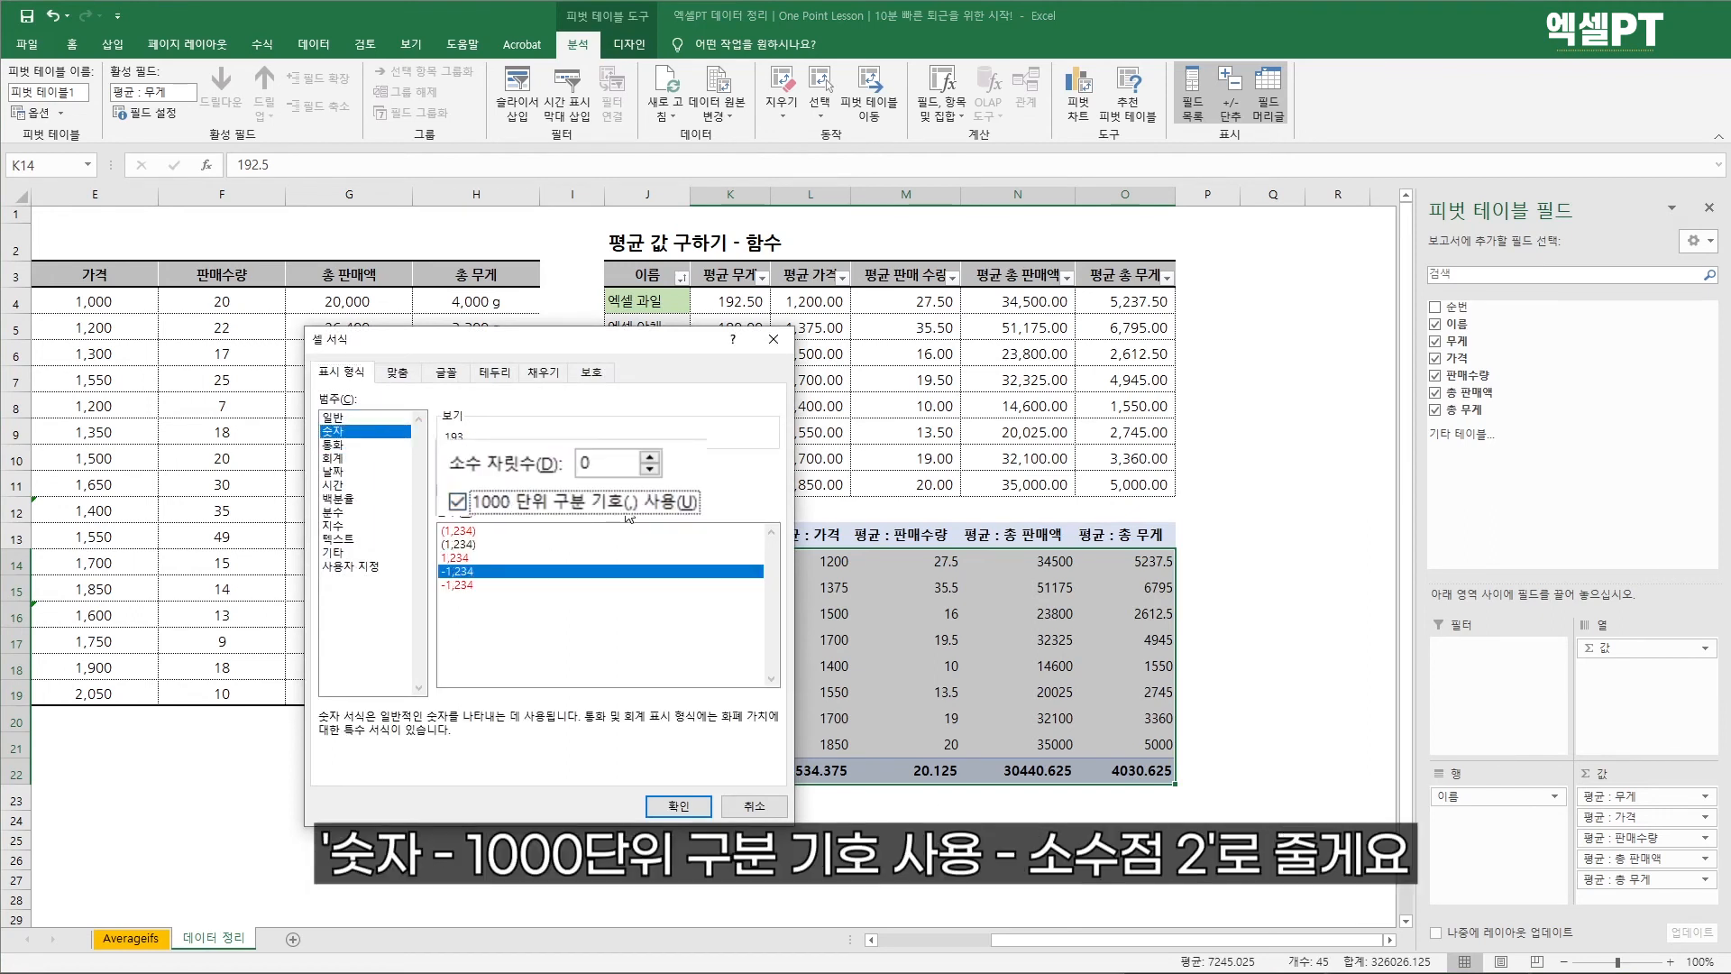
left_click(649, 456)
left_click(649, 456)
left_click(683, 806)
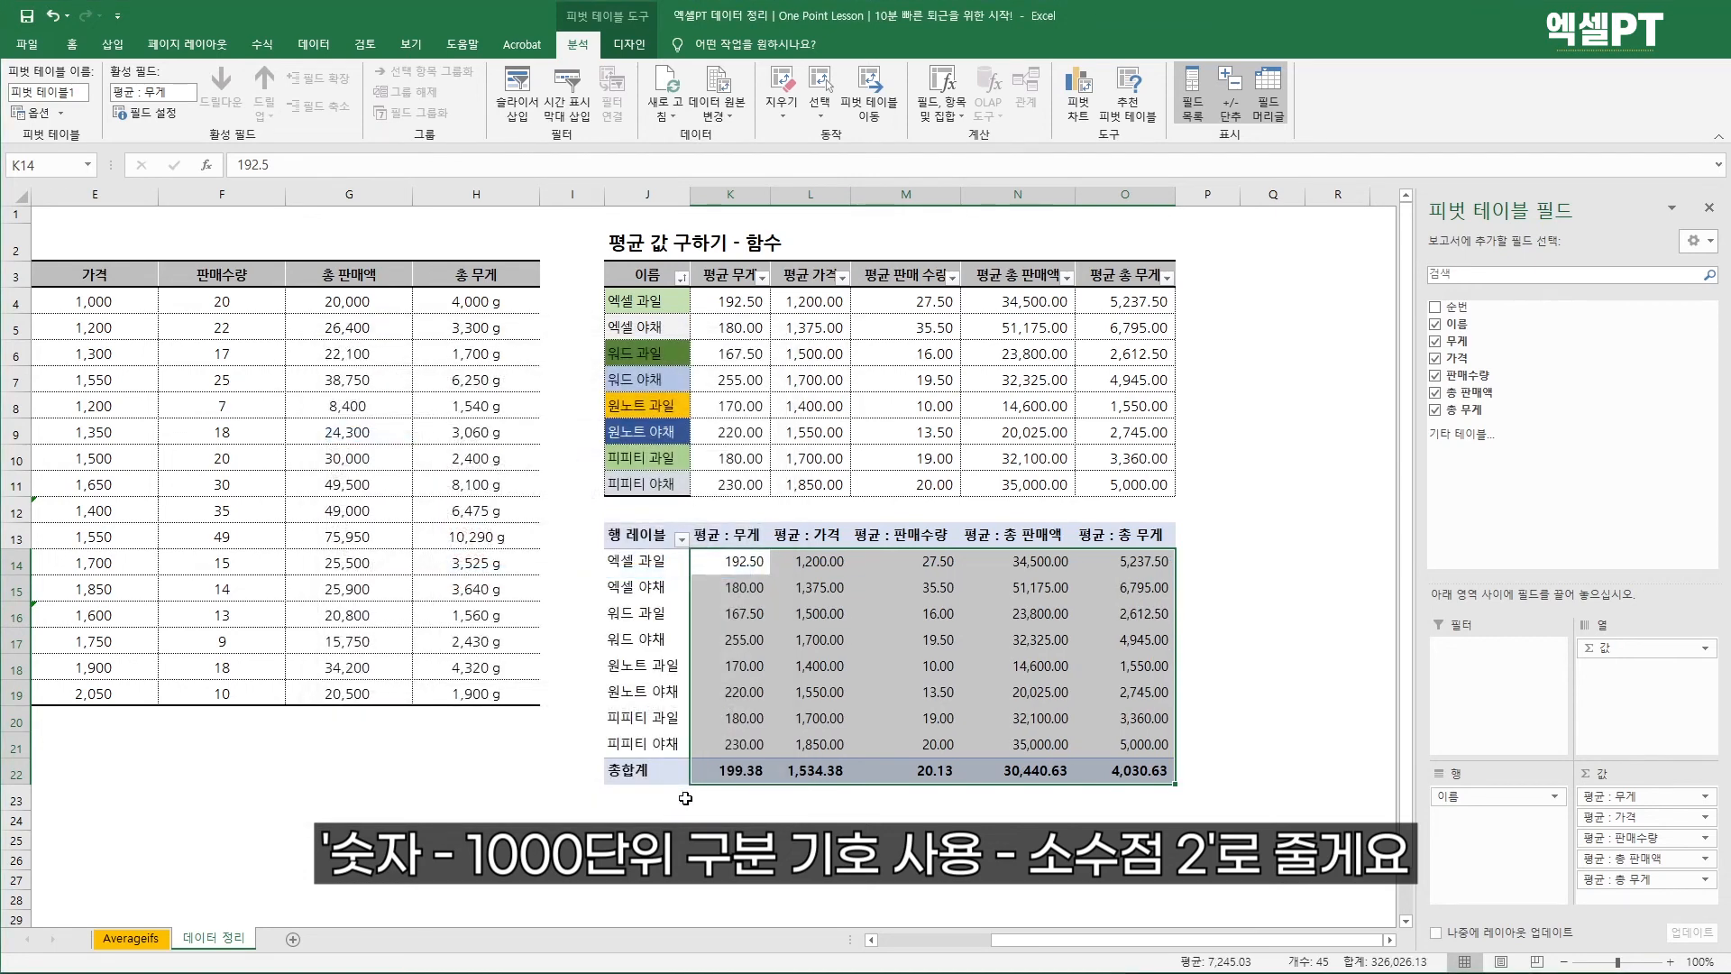
left_click(836, 814)
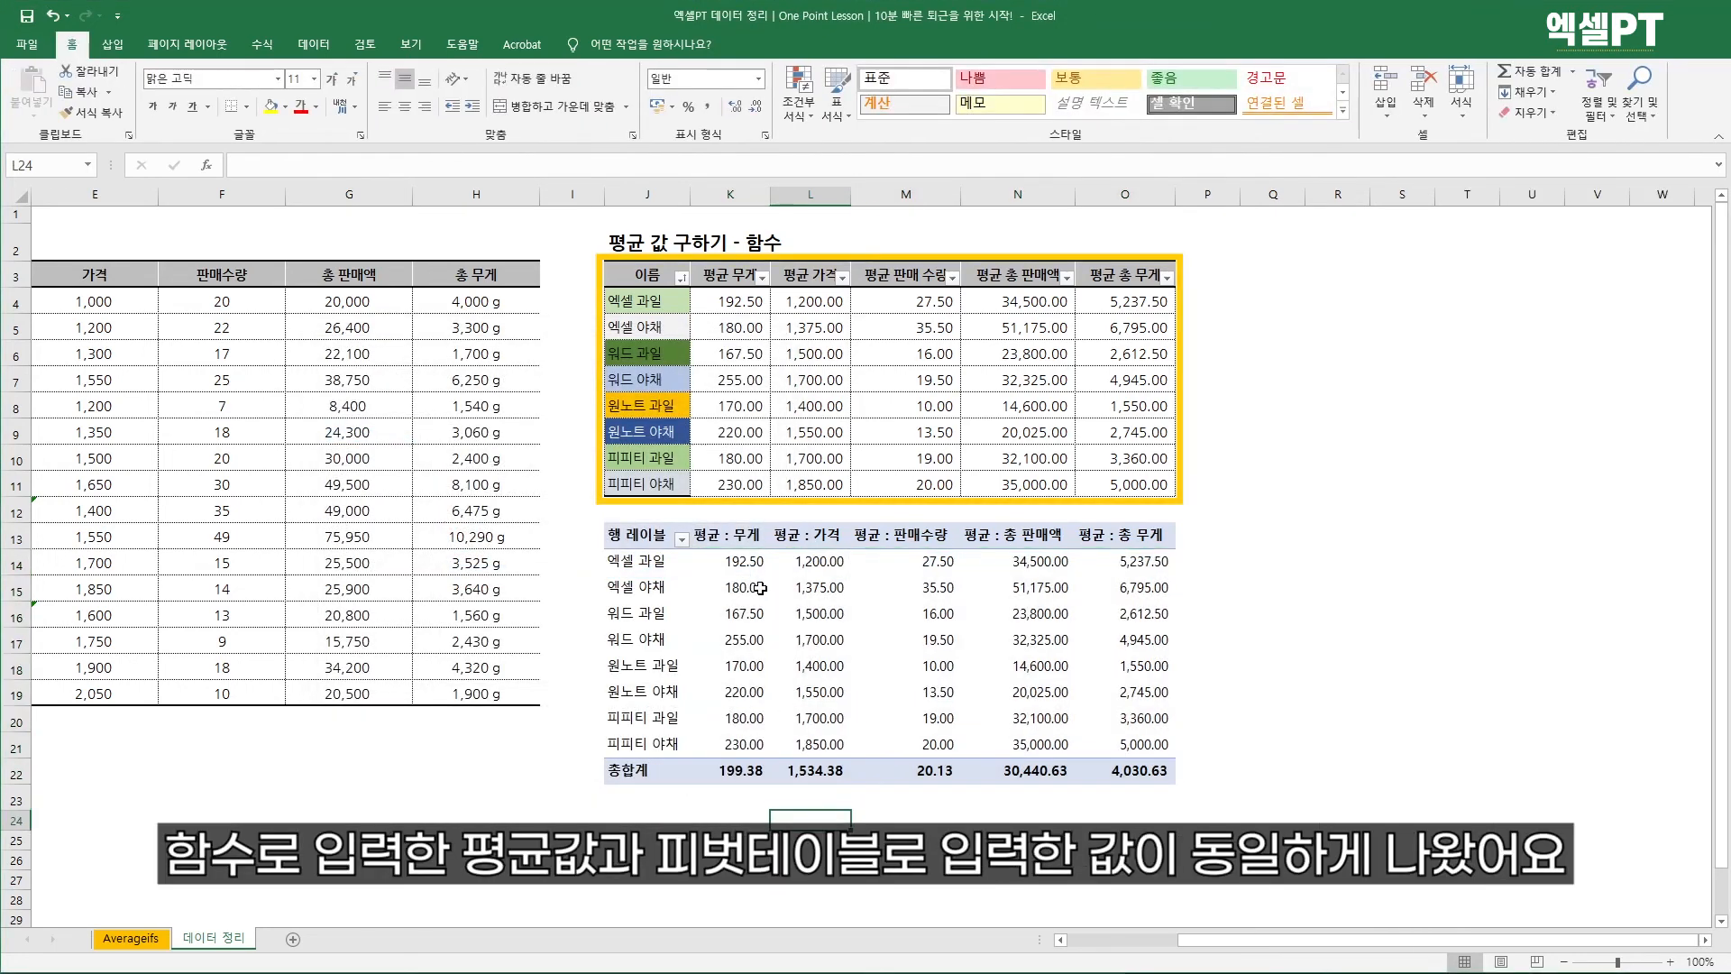
left_click(729, 299)
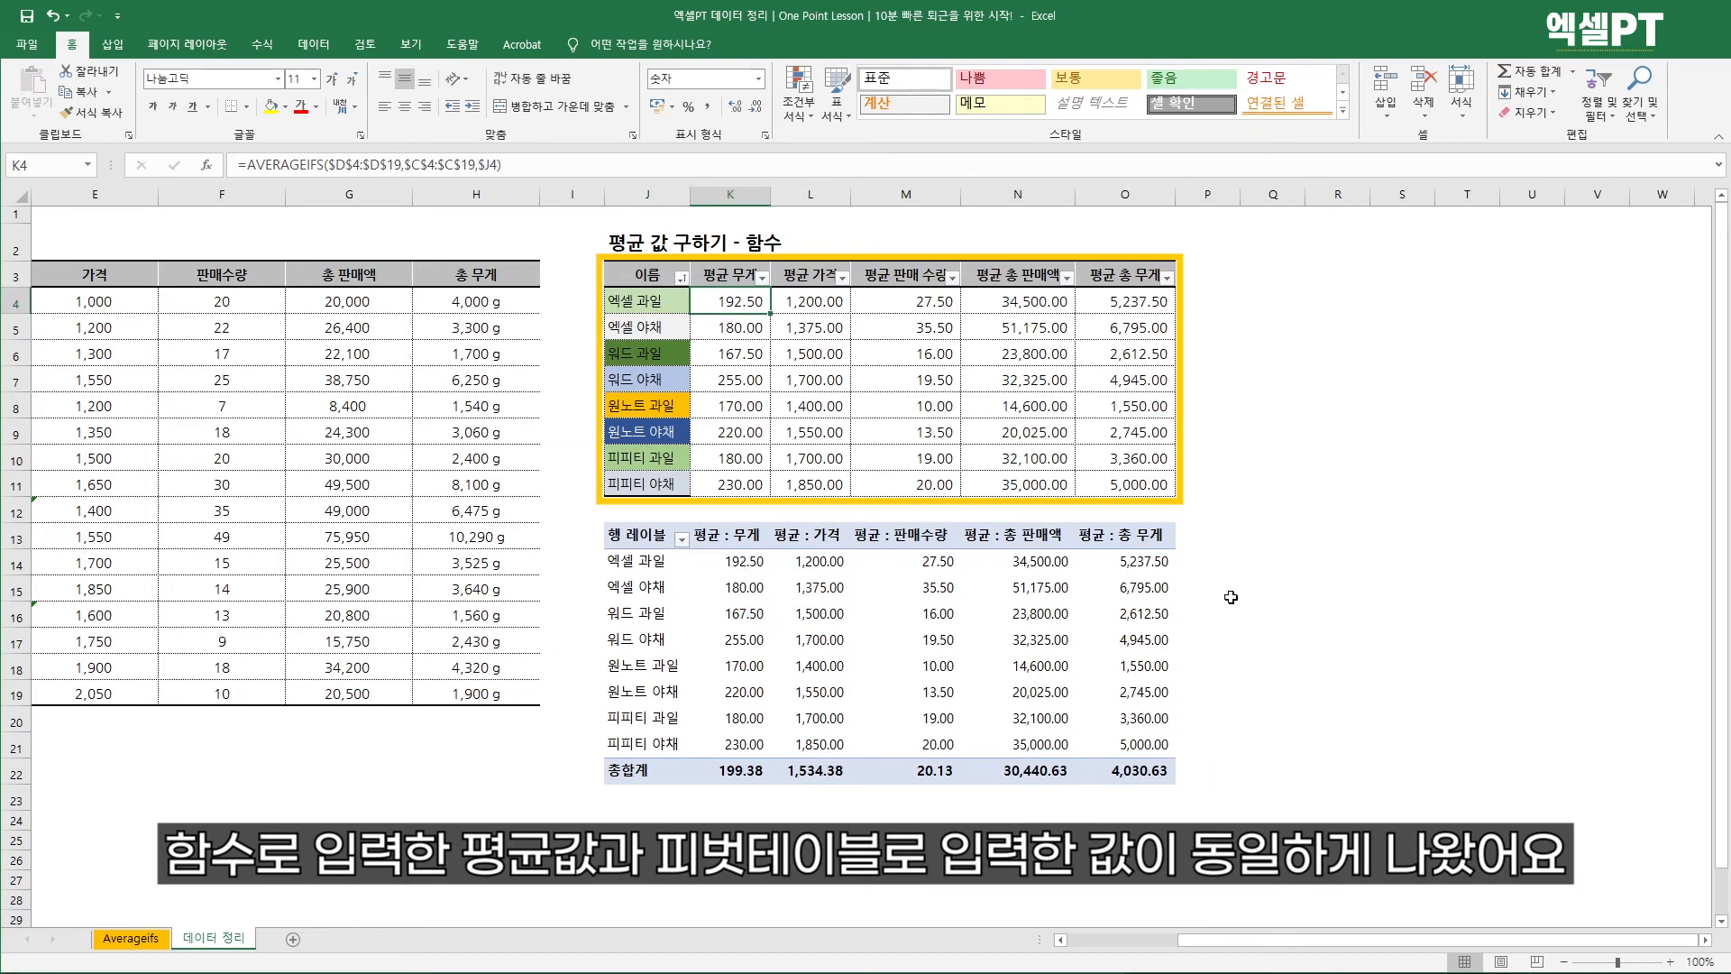
Delete the formula table's cells J5:O11 below the 엑셀 과일 row, shifting the cells underneath up
left_click_drag(1346, 940, 1181, 957)
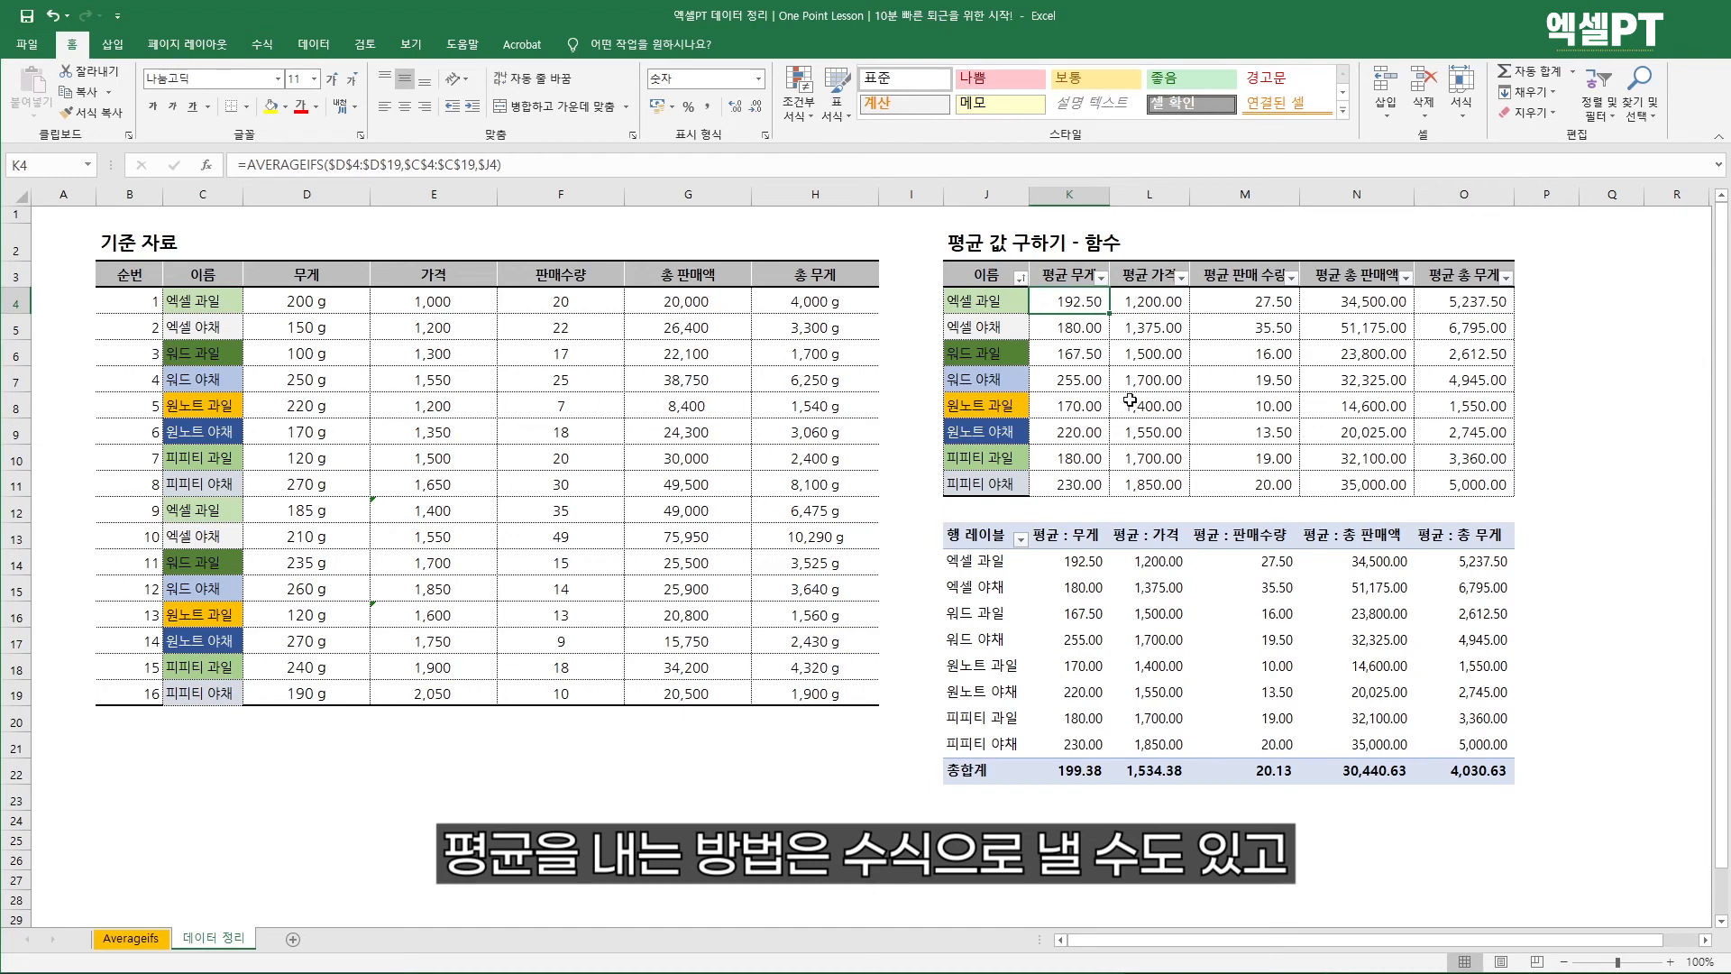
mouse_move(1300, 725)
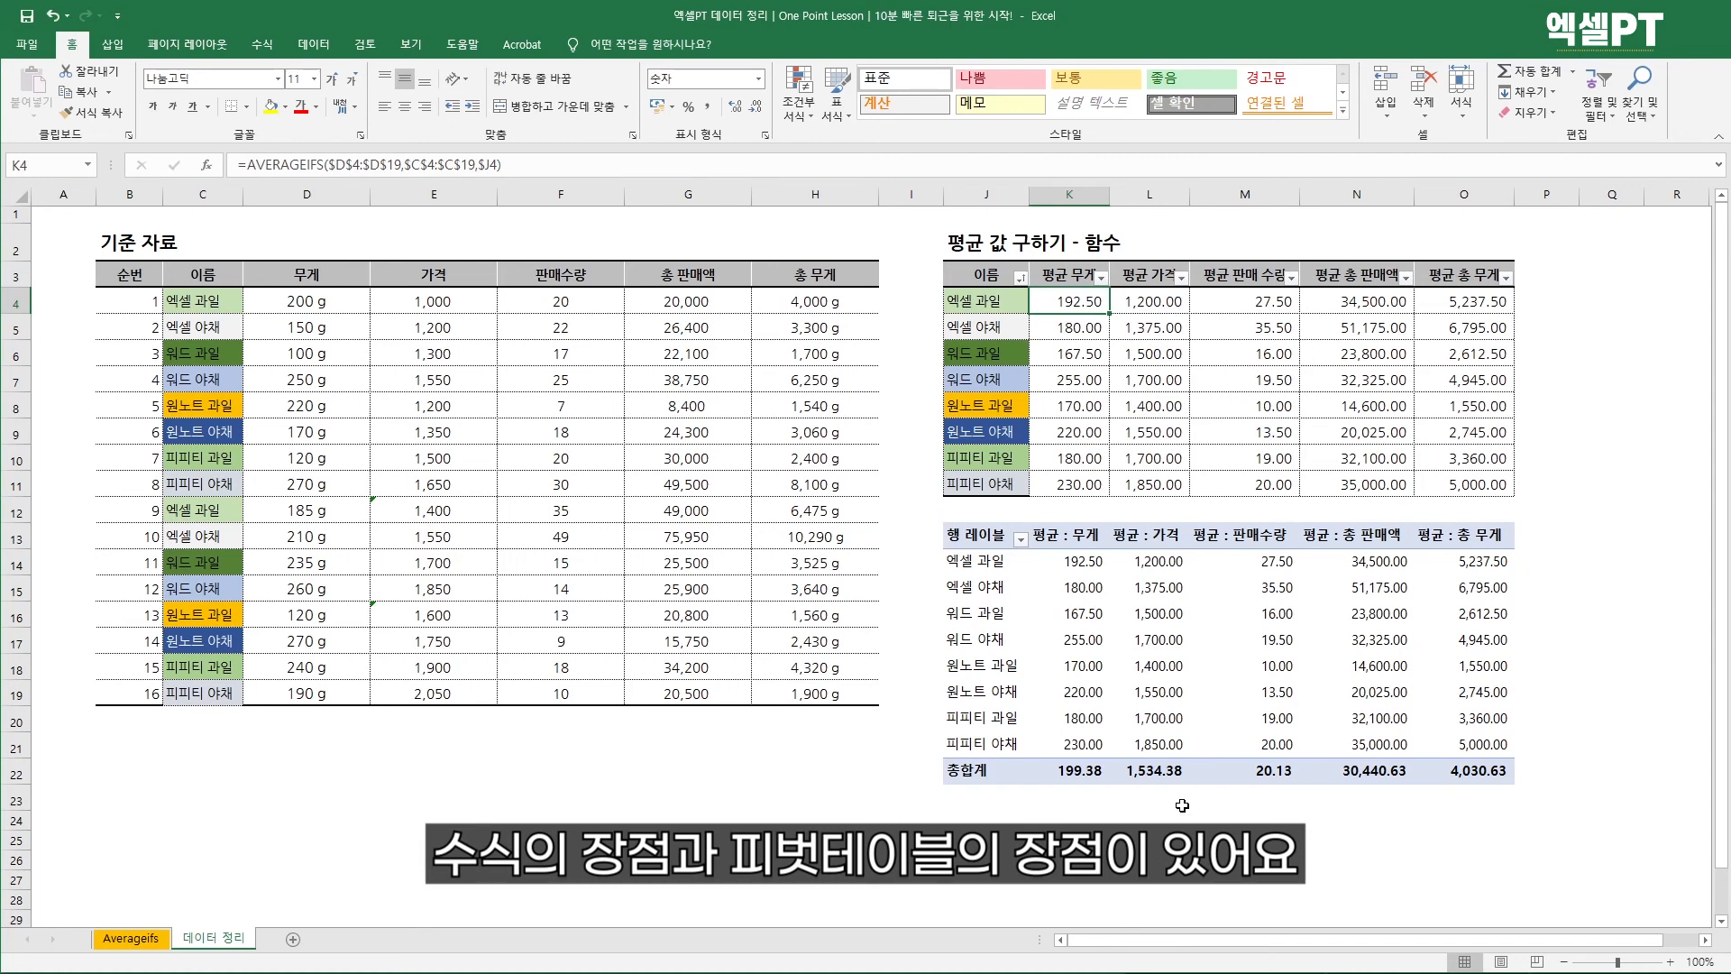
left_click_drag(988, 326, 1470, 474)
right_click(1471, 471)
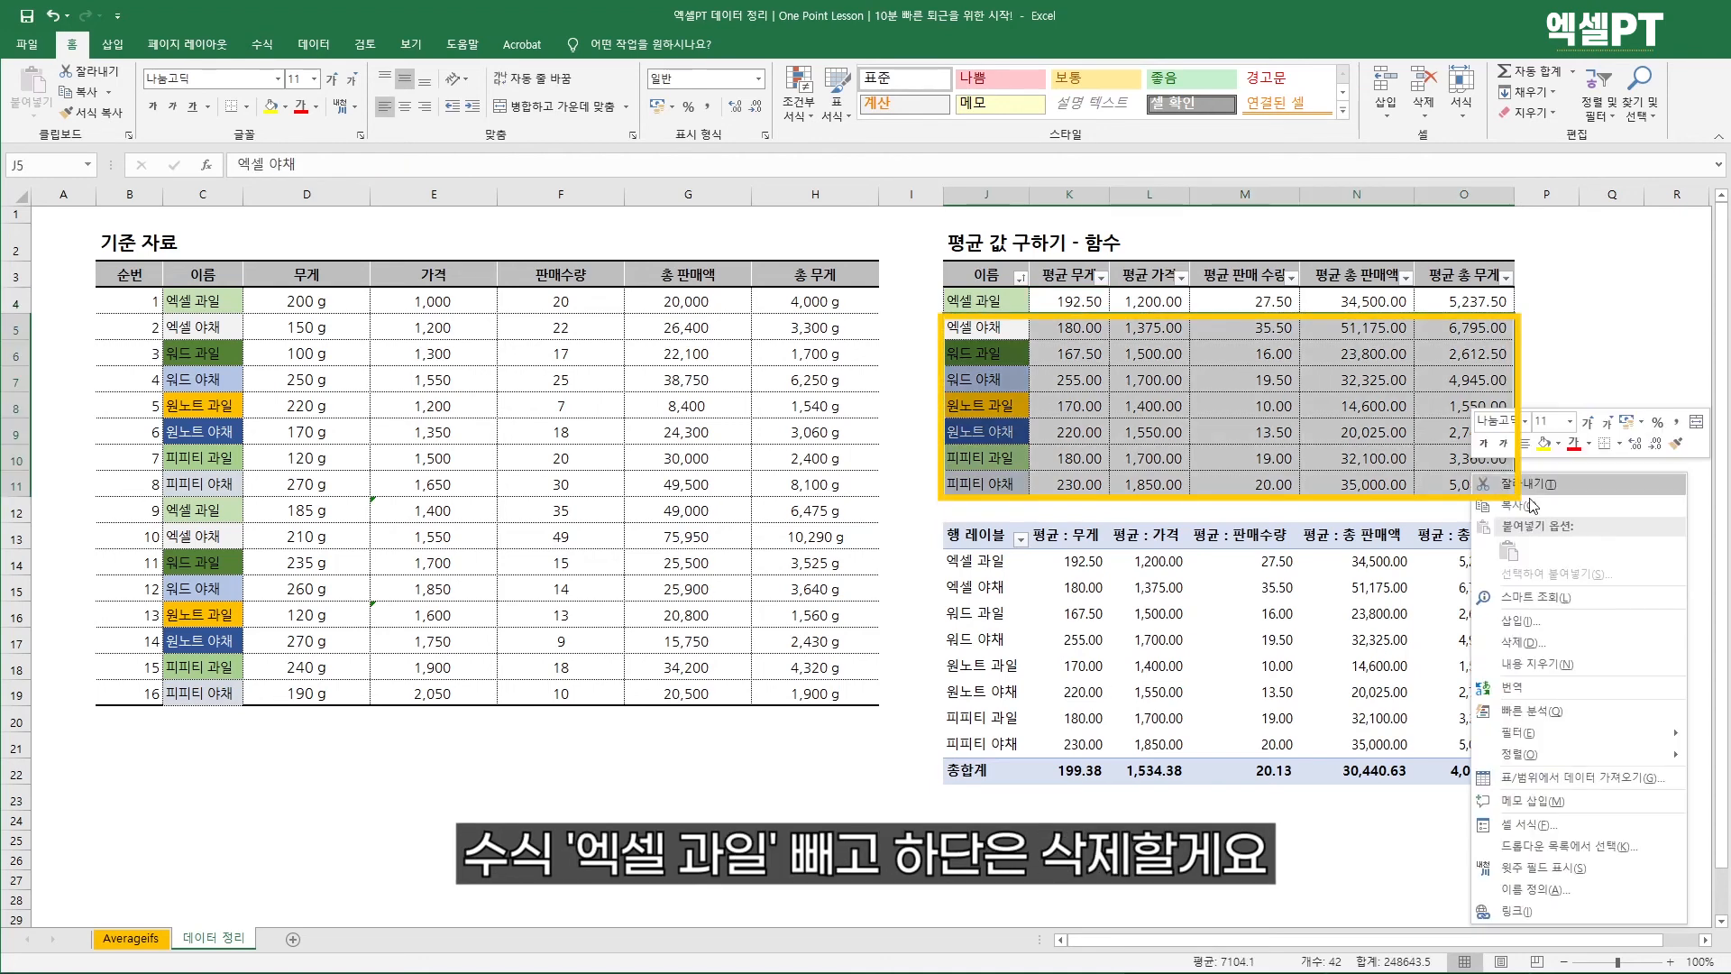
left_click(1551, 644)
left_click(1534, 660)
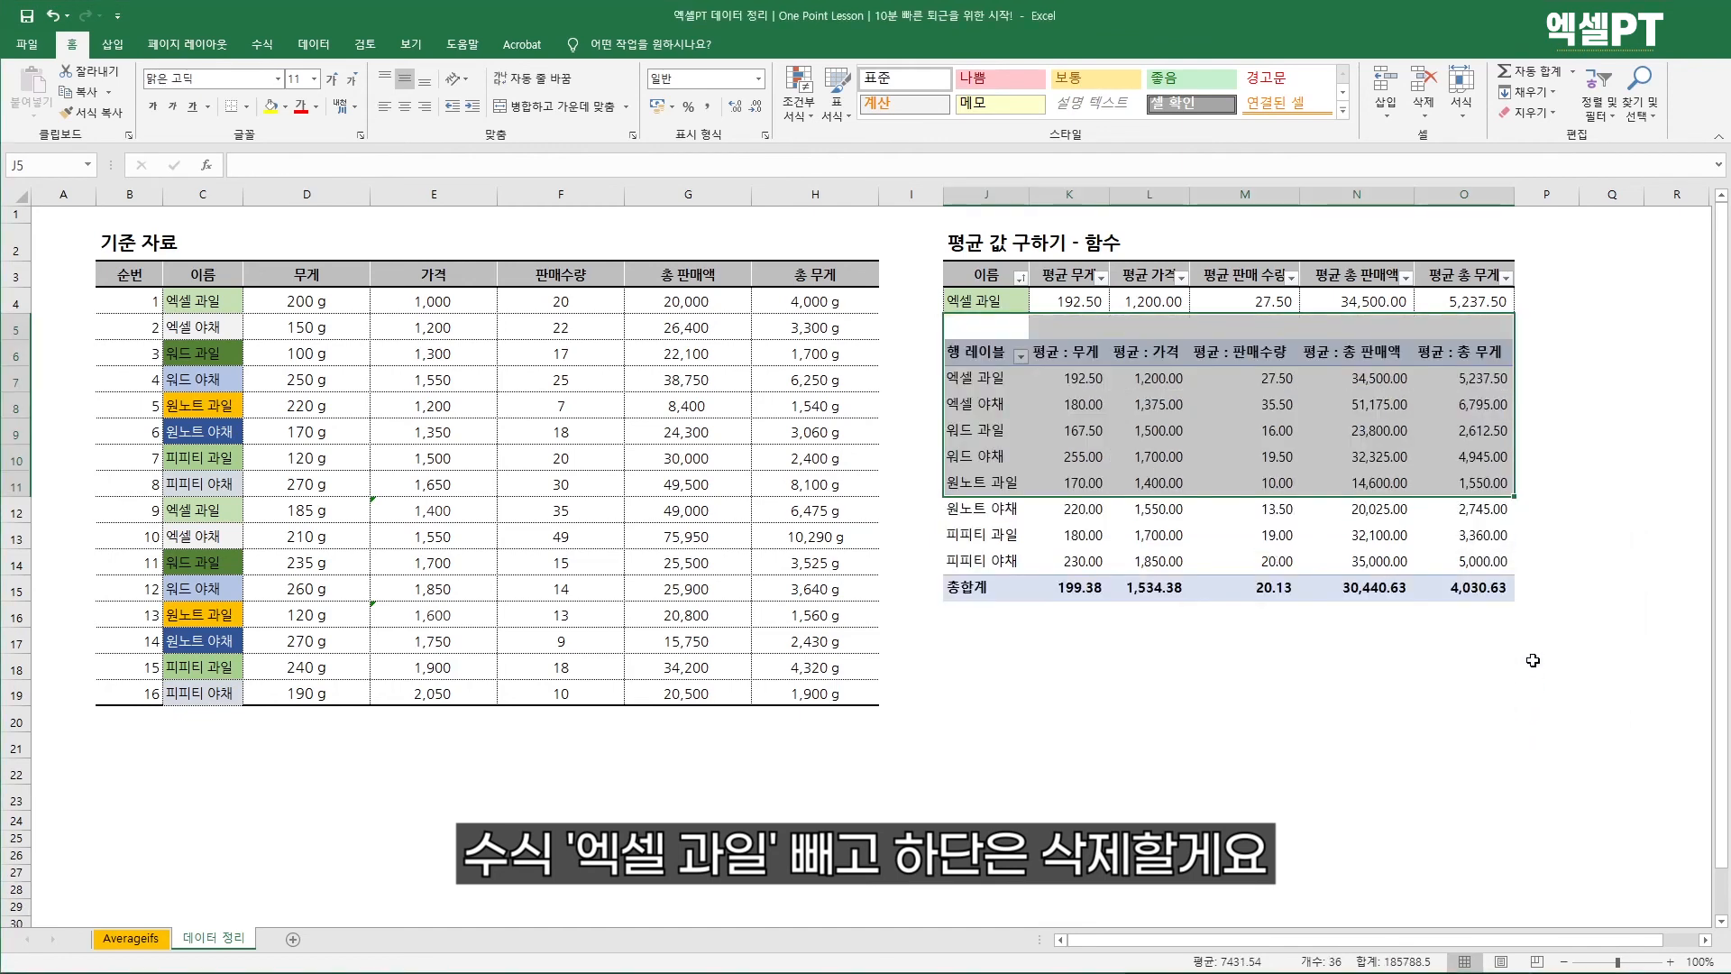
left_click(1567, 557)
Change the name in J4 of the formula table to 워드 야채 and select its averages in K4:O4
left_click(1001, 303)
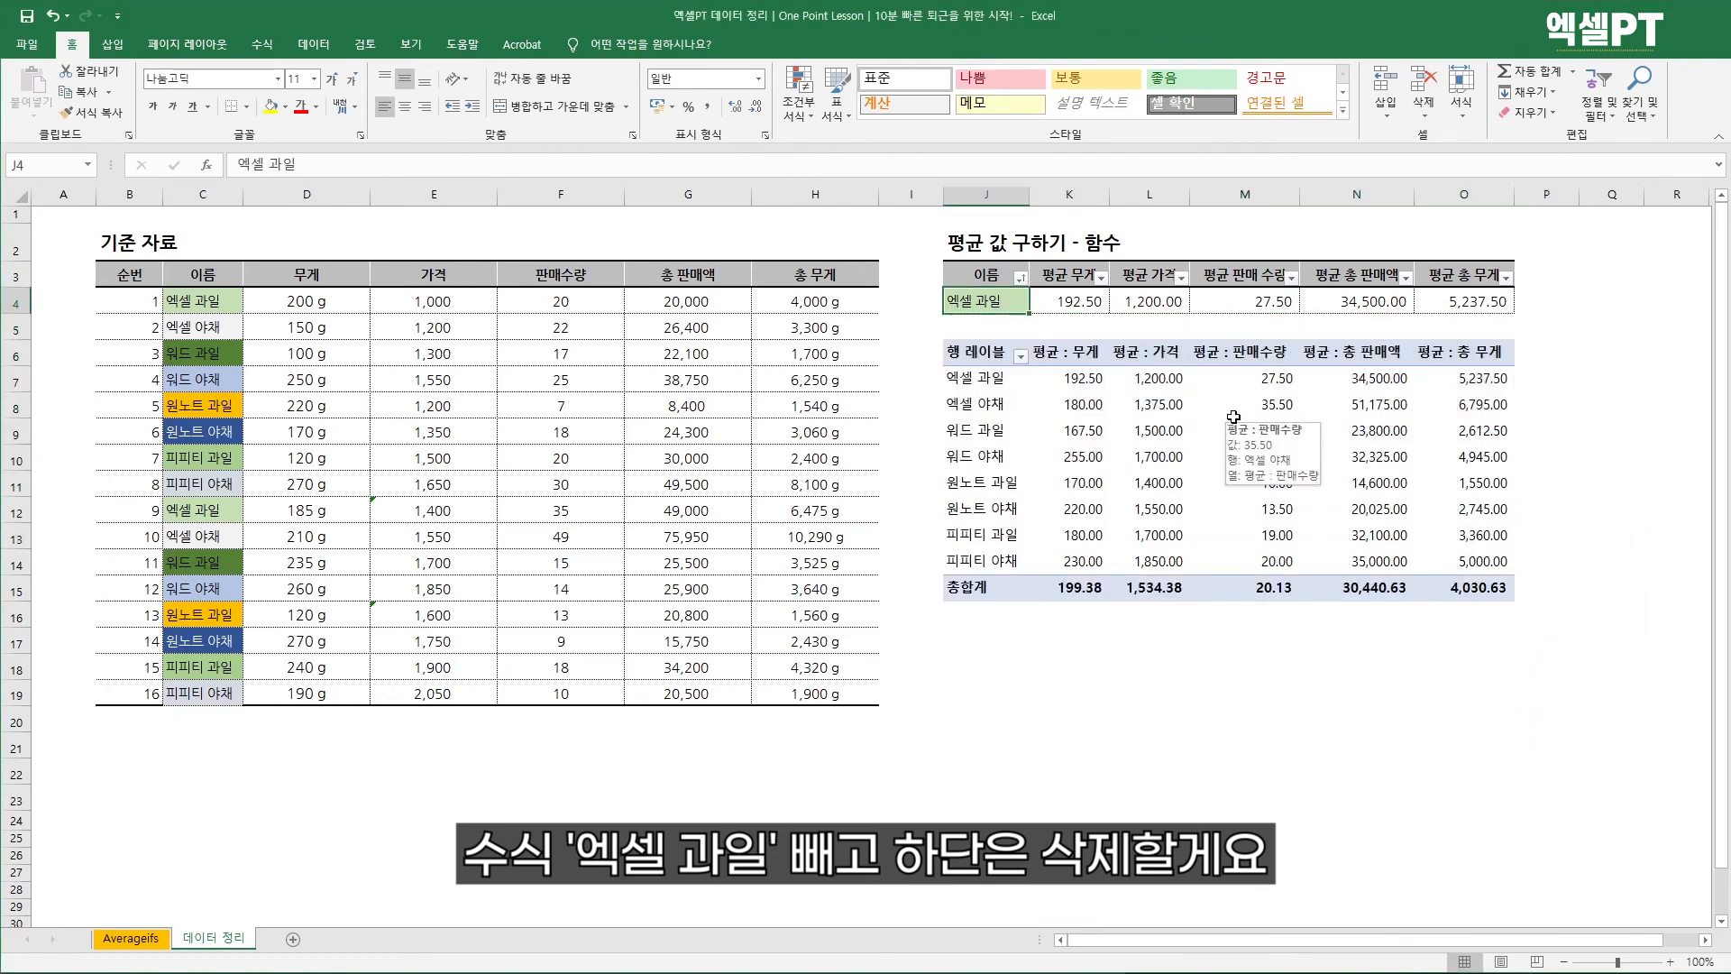
type("dnj")
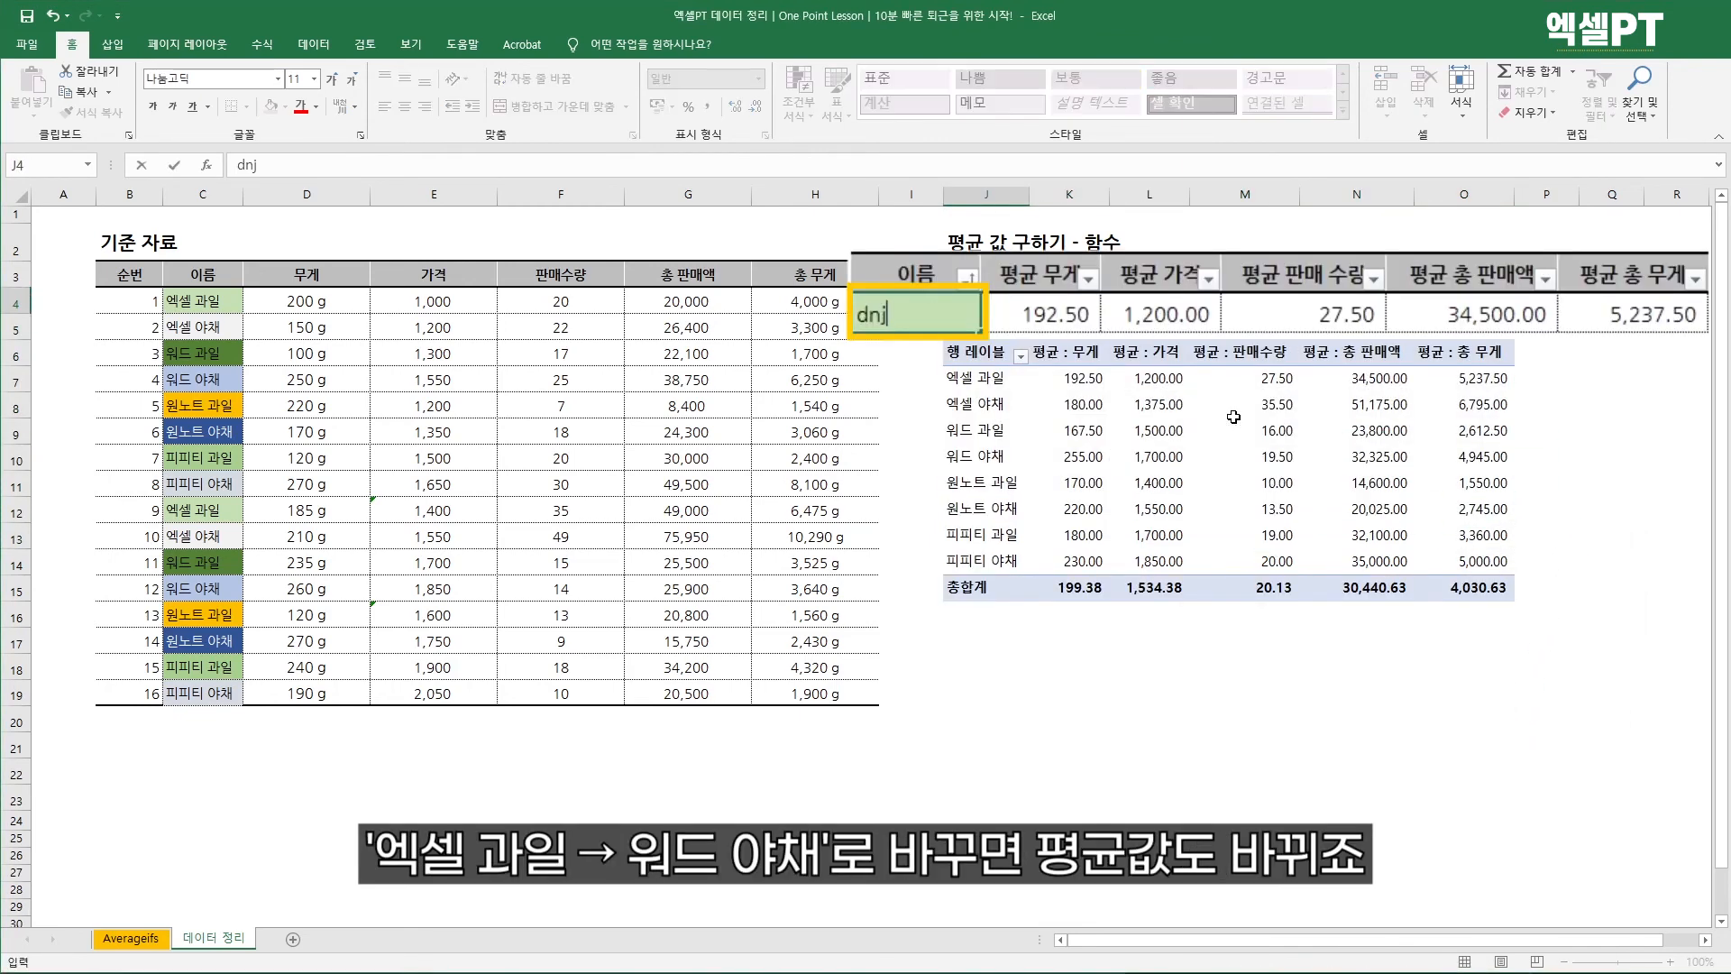
key("BackSpace")
key("BackSpace")
key("Hangul")
type("워드 야채")
key("Return")
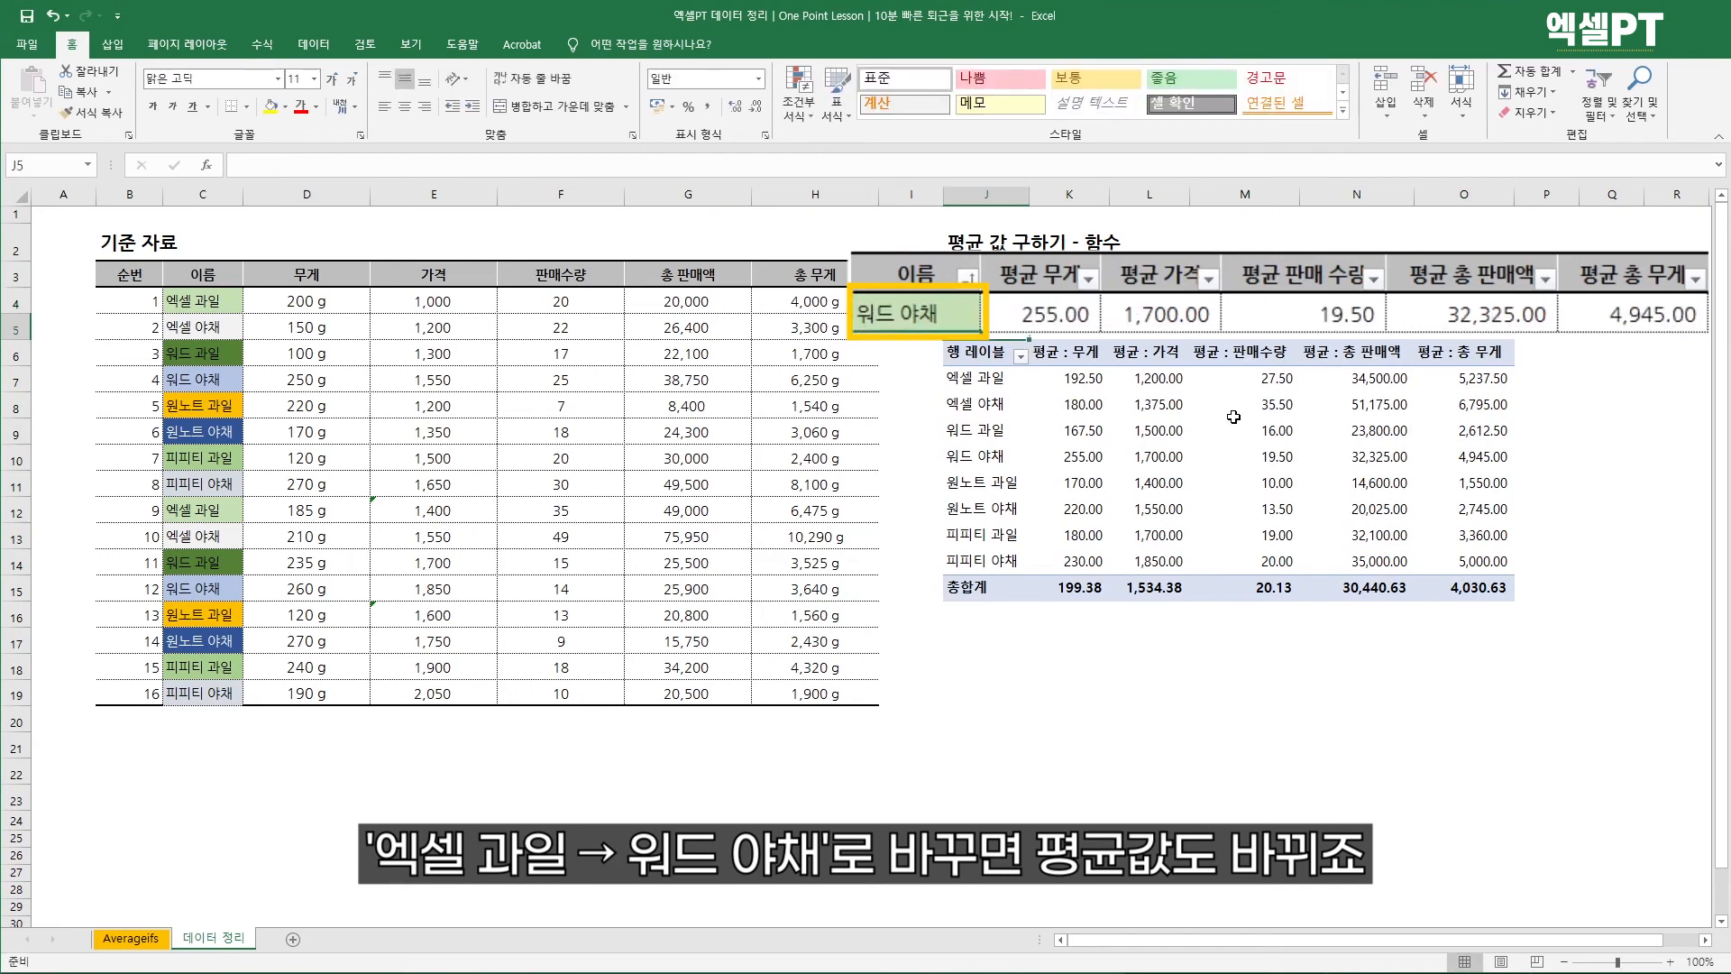
left_click_drag(1053, 307, 1488, 303)
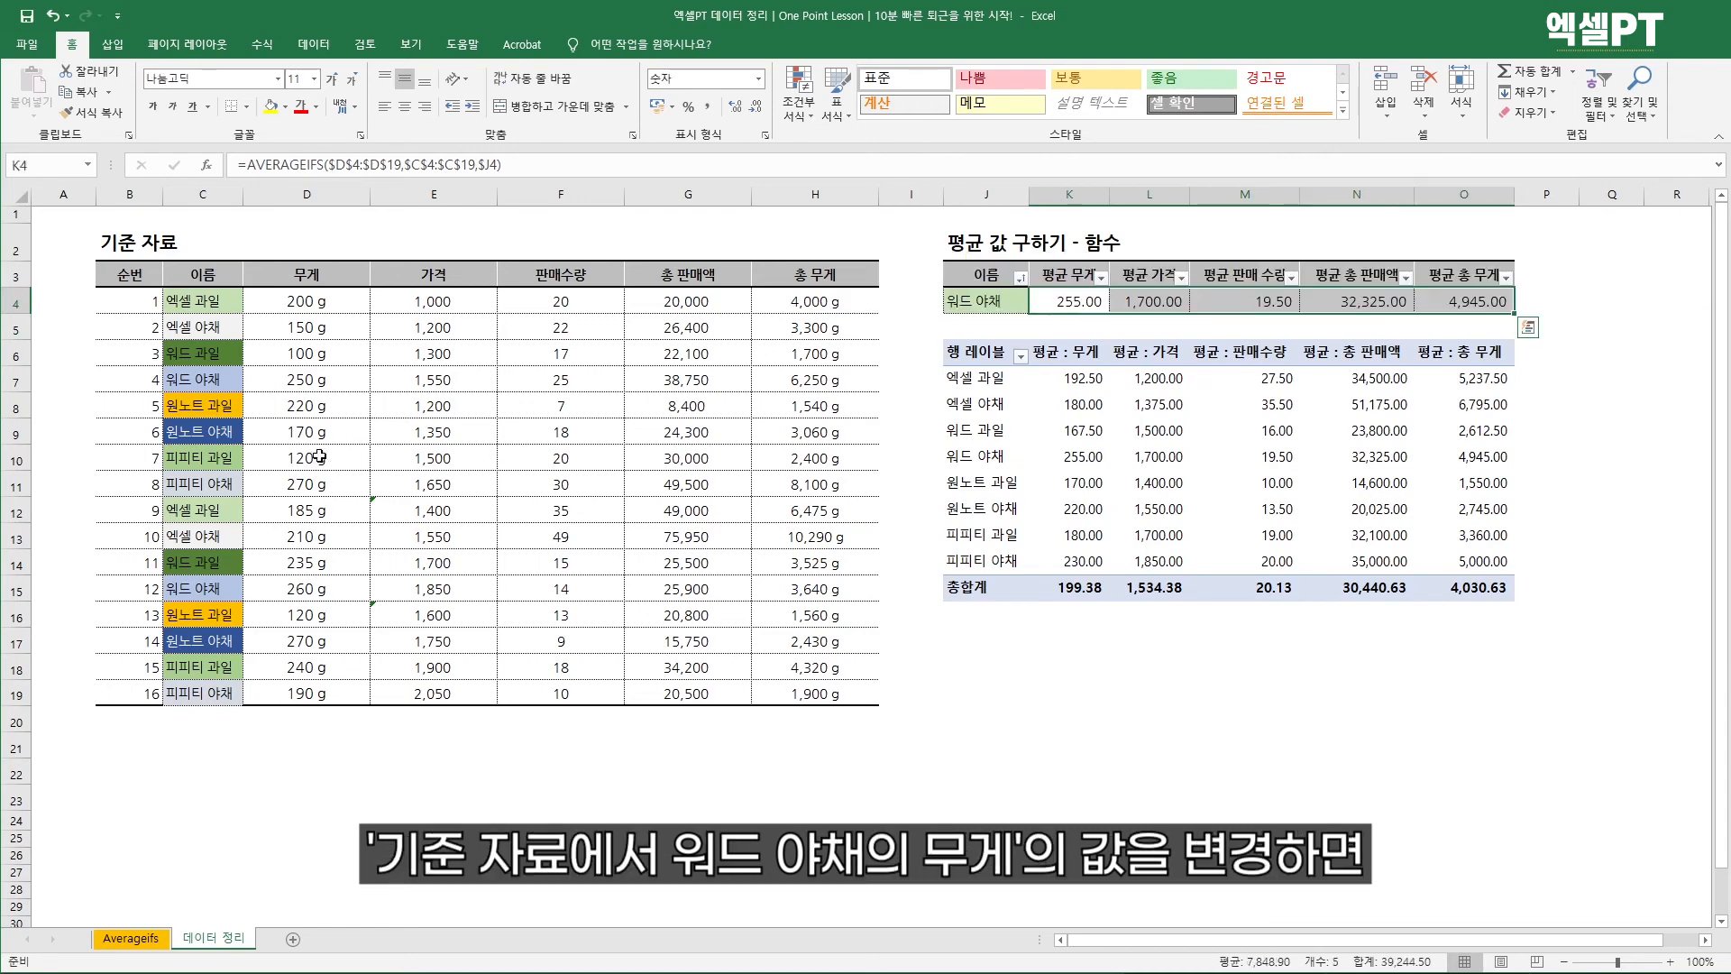
Set the 무게 of the first 워드 야채 row in 기준 자료 (D7) to 500 and check its 평균 무게 formula in K4
left_click(301, 382)
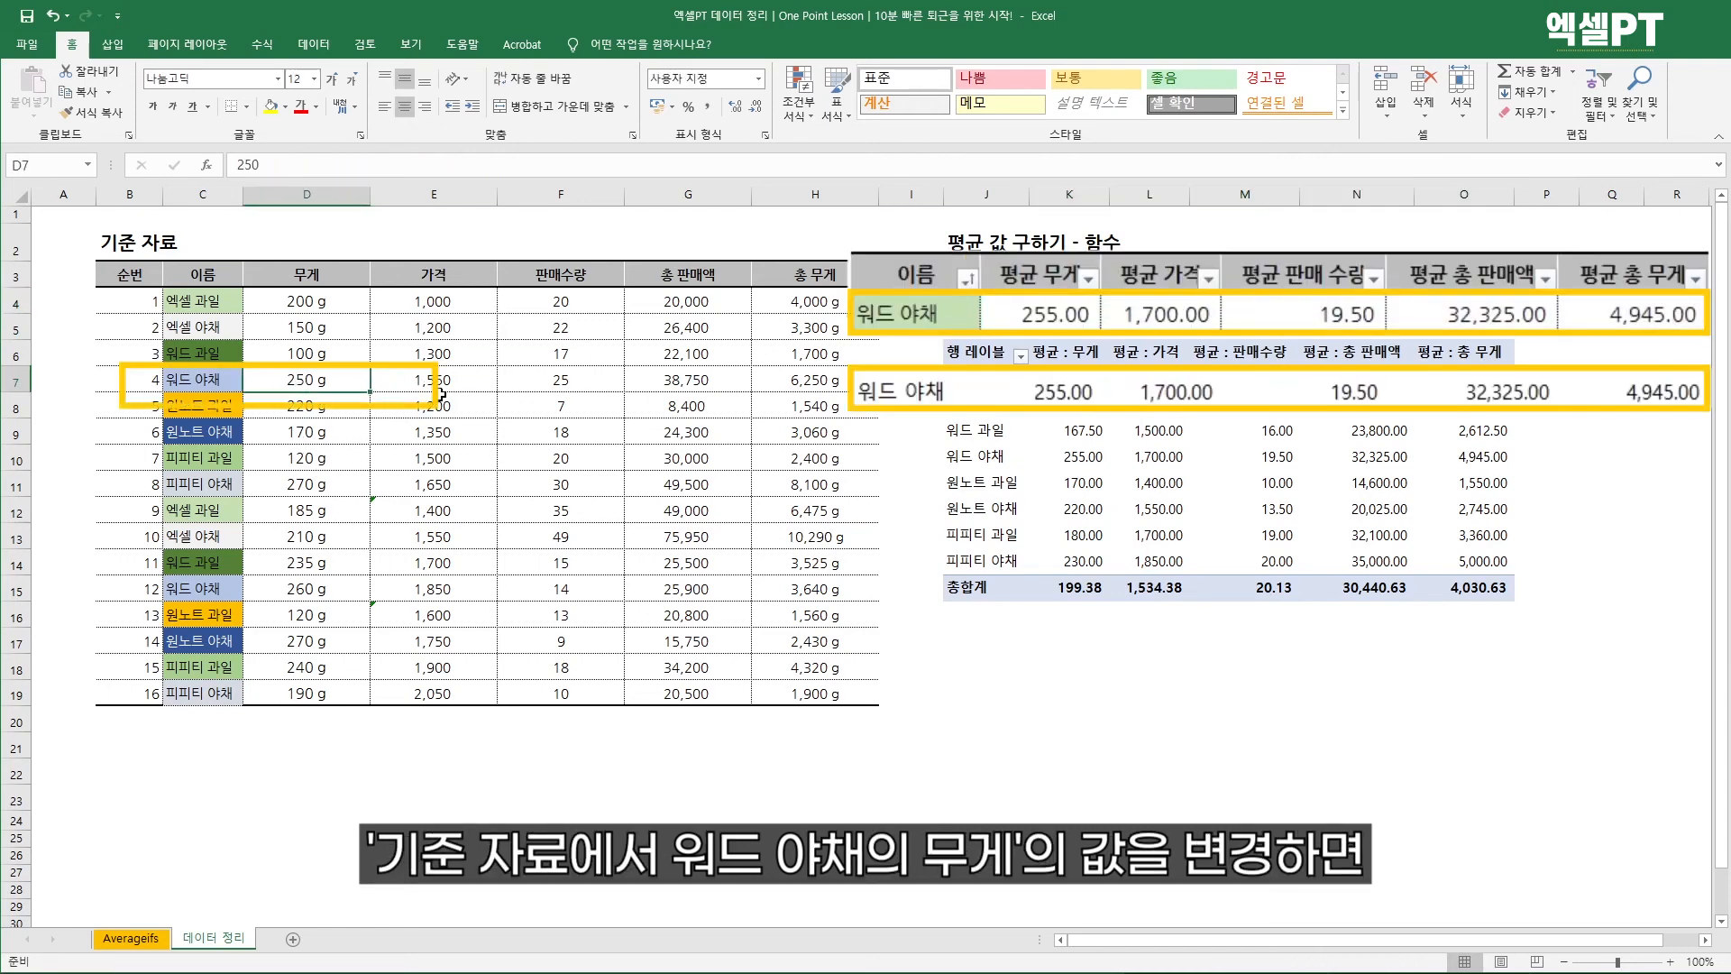
type("500")
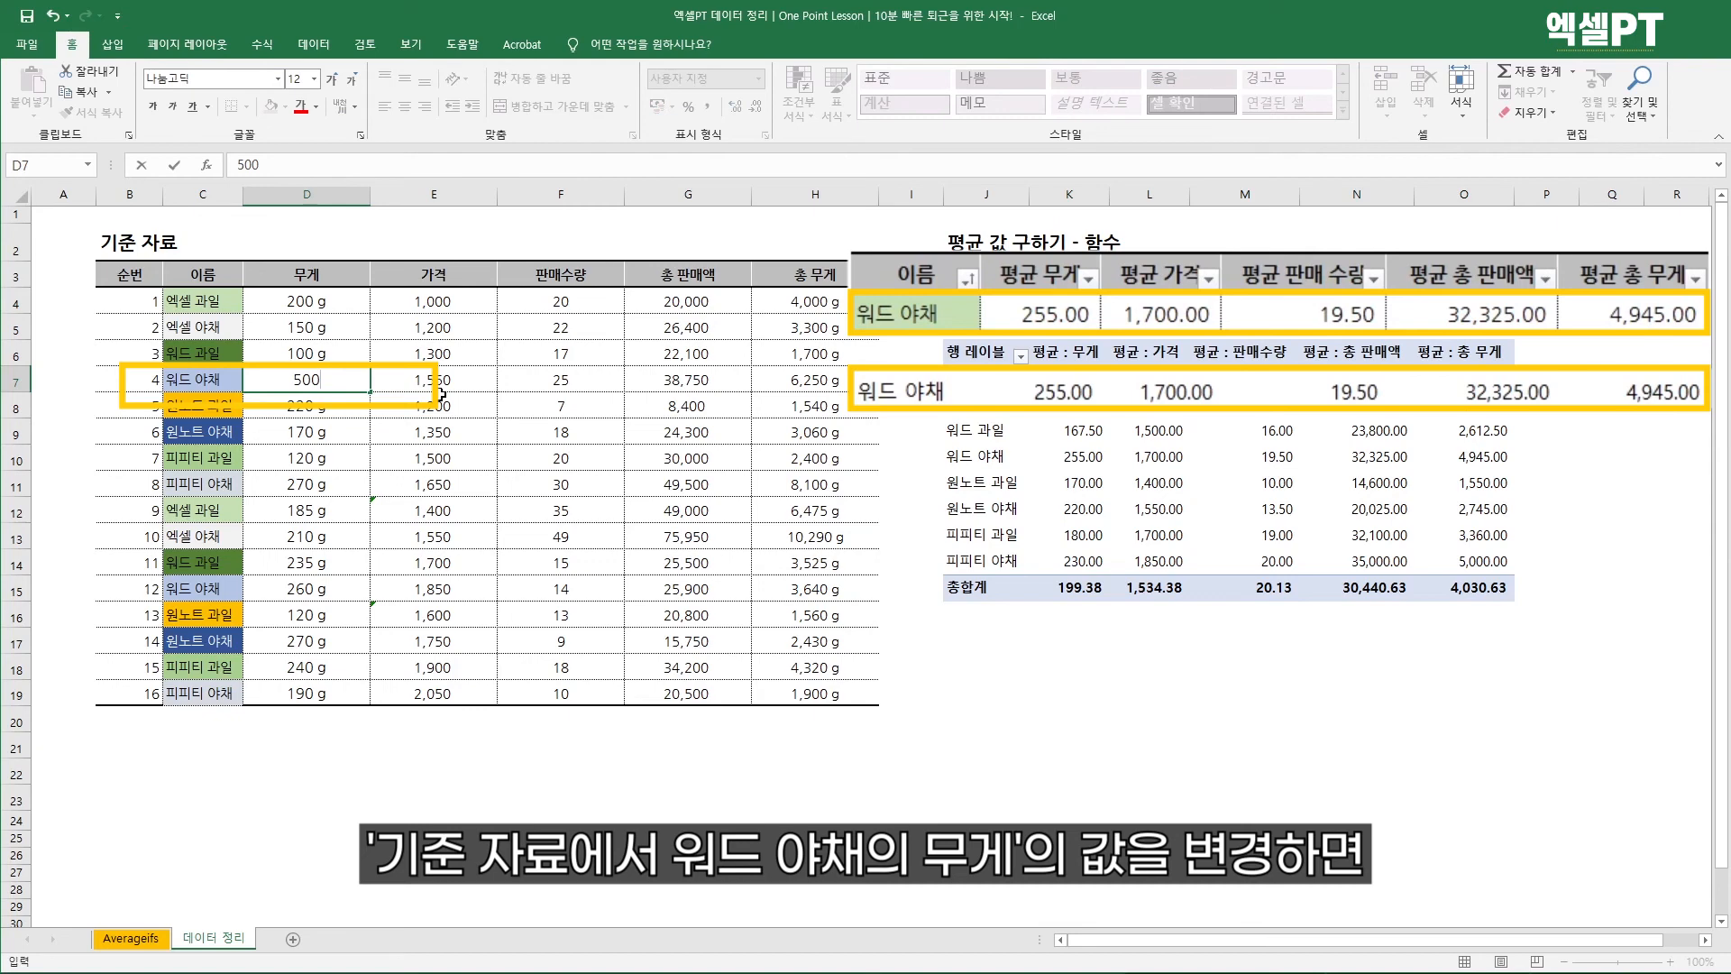
key("Return")
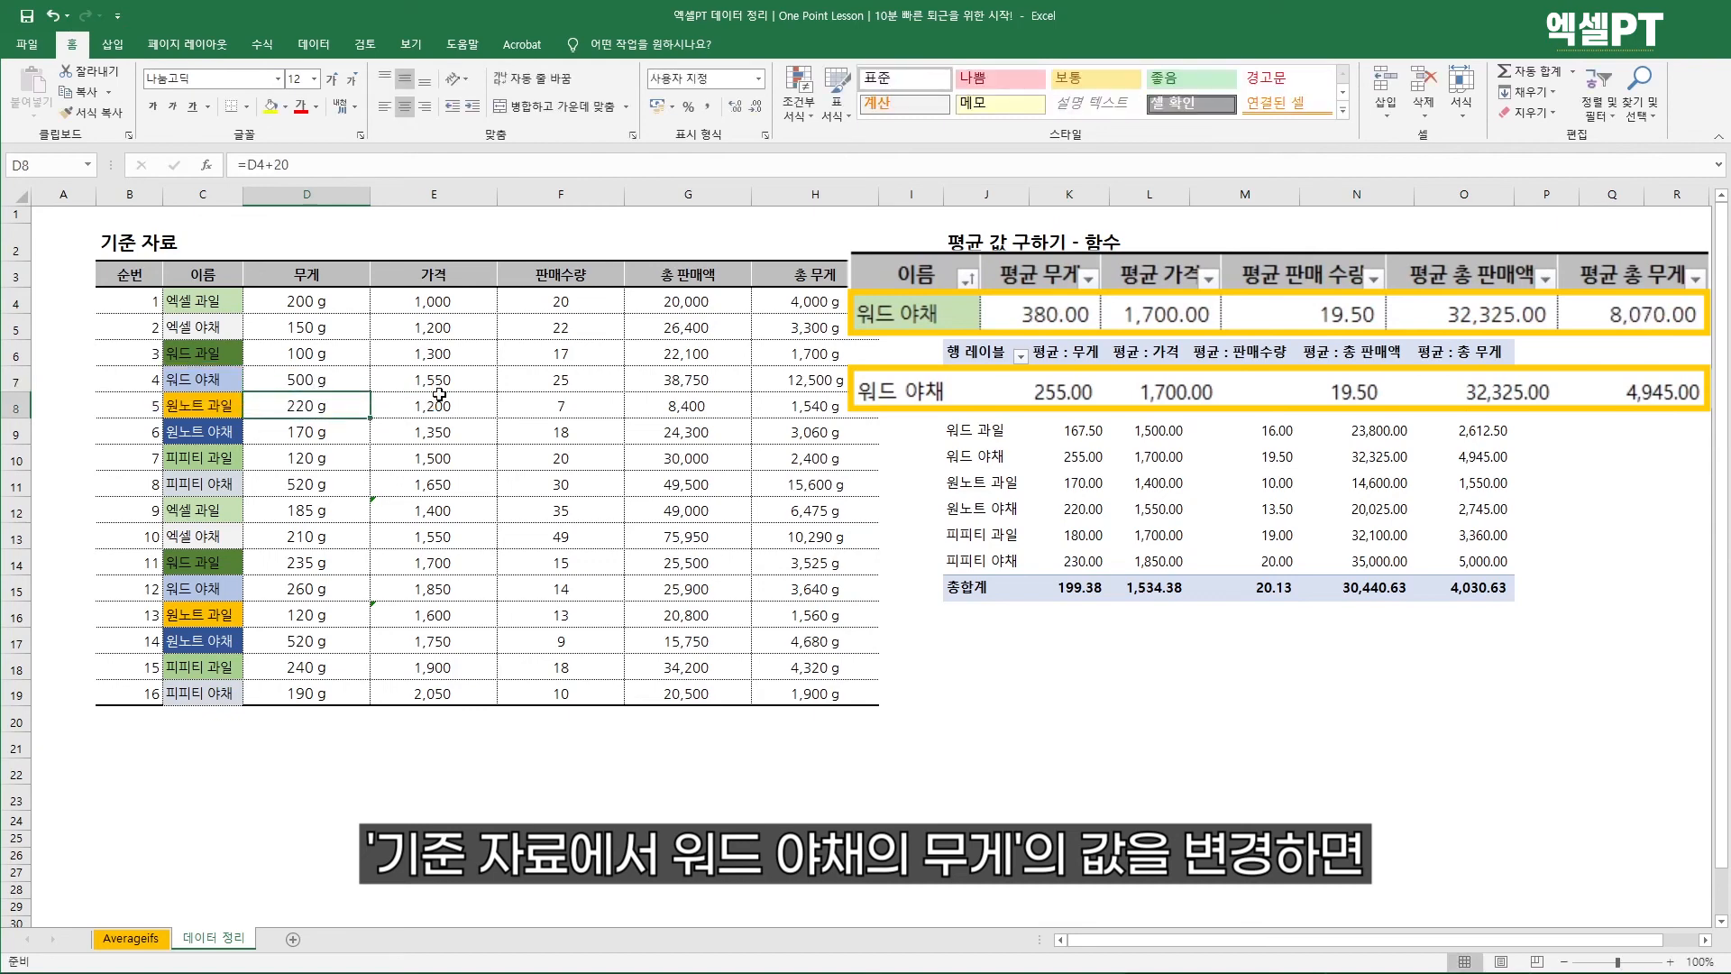
left_click(1076, 322)
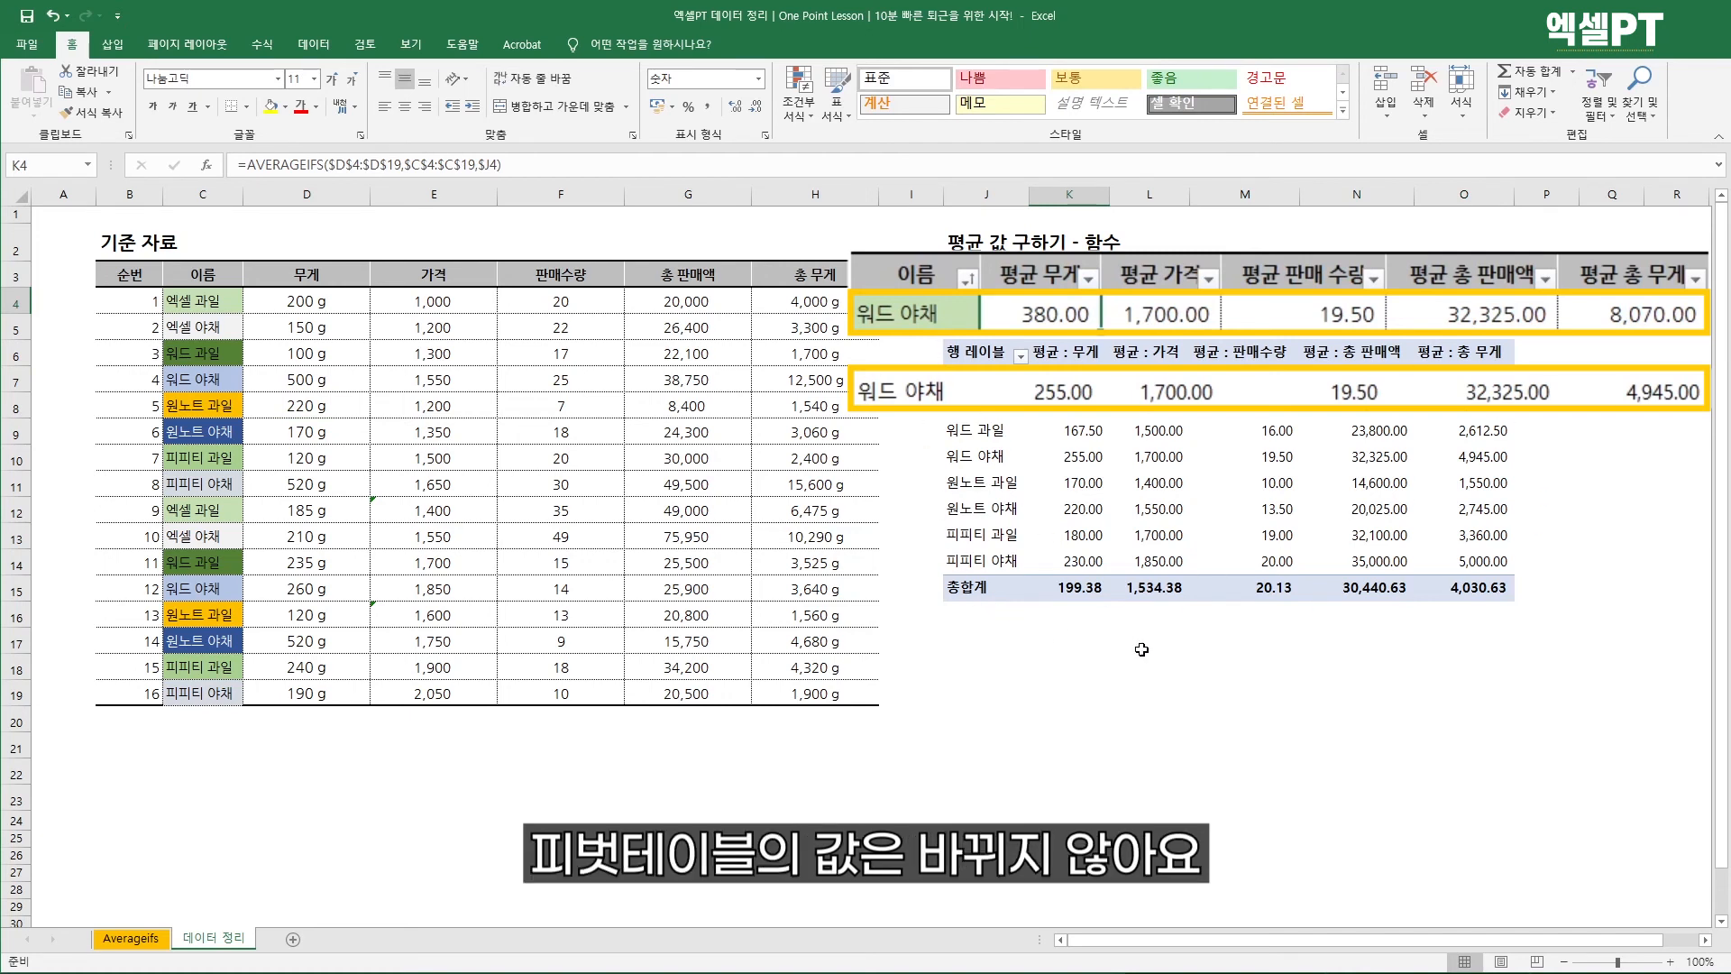
Refresh the PivotTable with the changed base data and compare its 워드 야채 averages with the formula row
left_click(1012, 432)
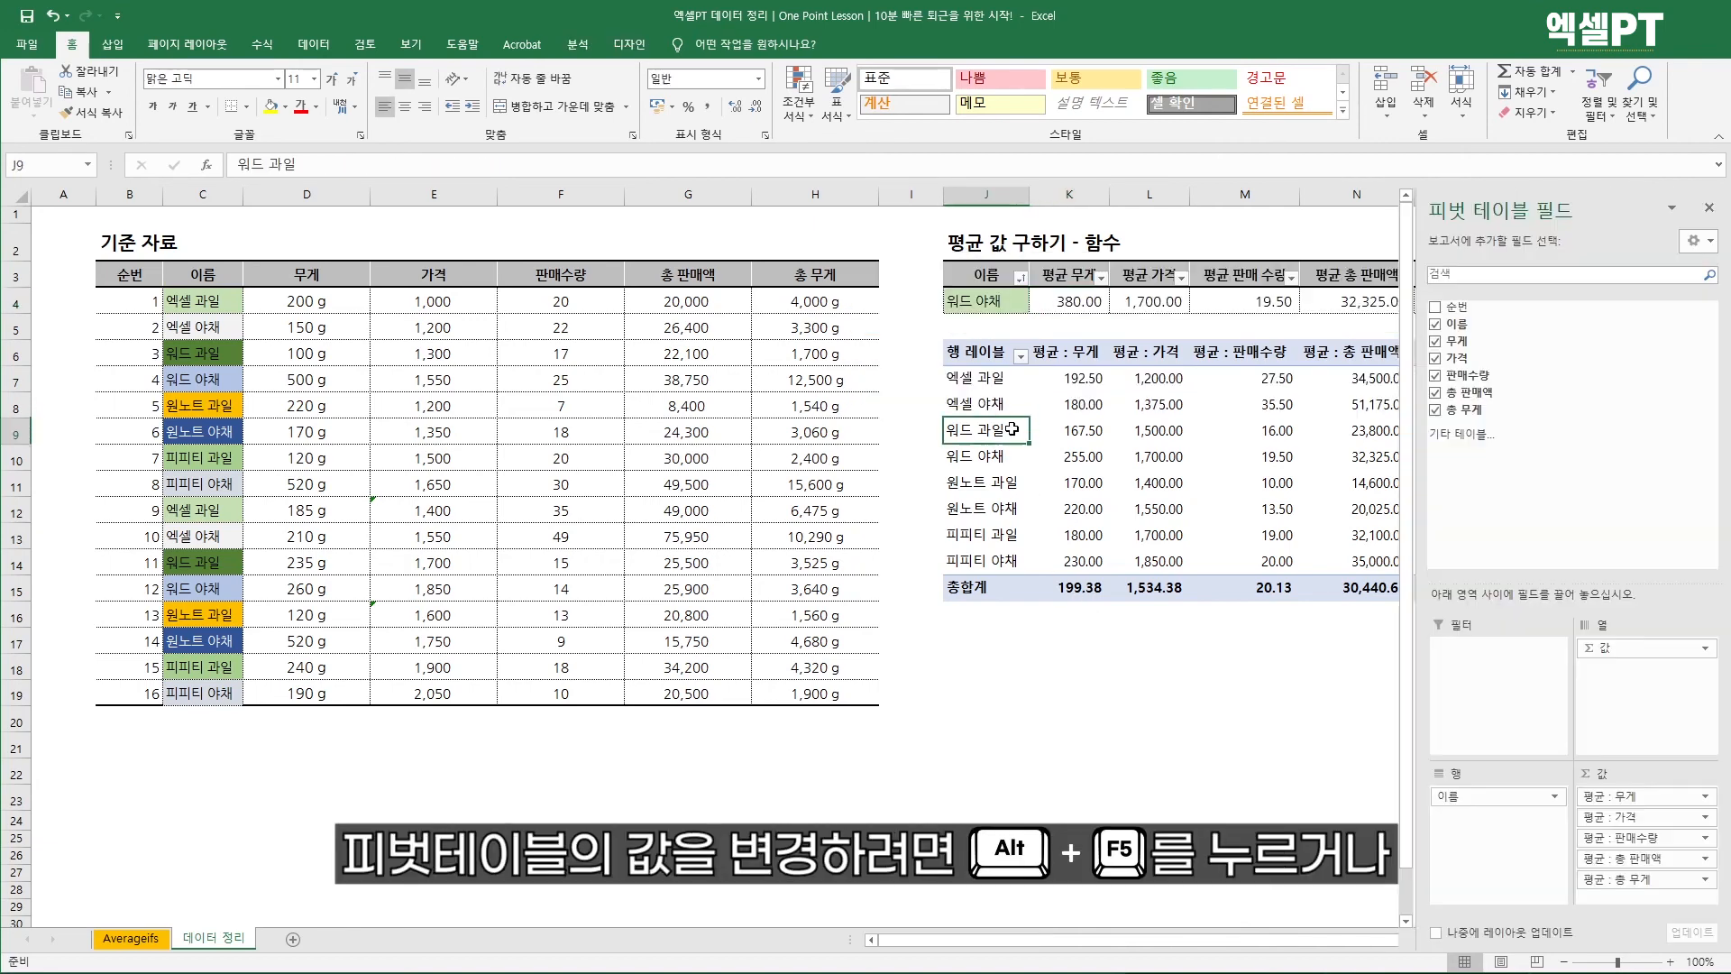
left_click_drag(1163, 940, 1230, 944)
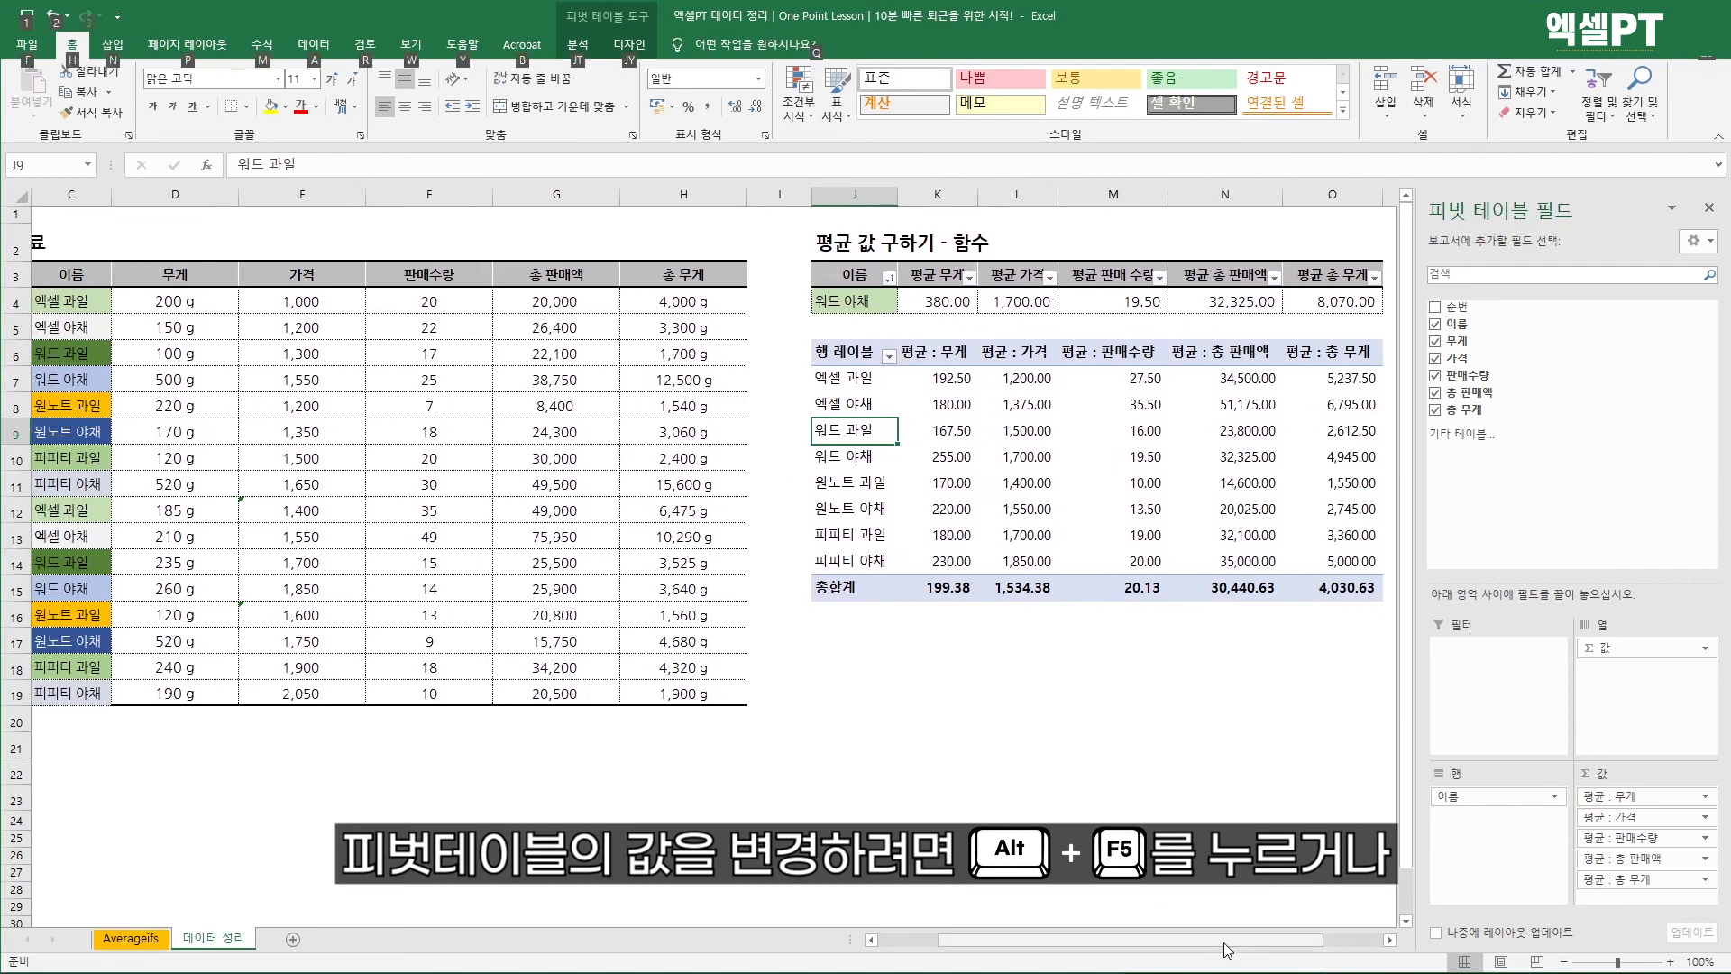
key("alt+F5")
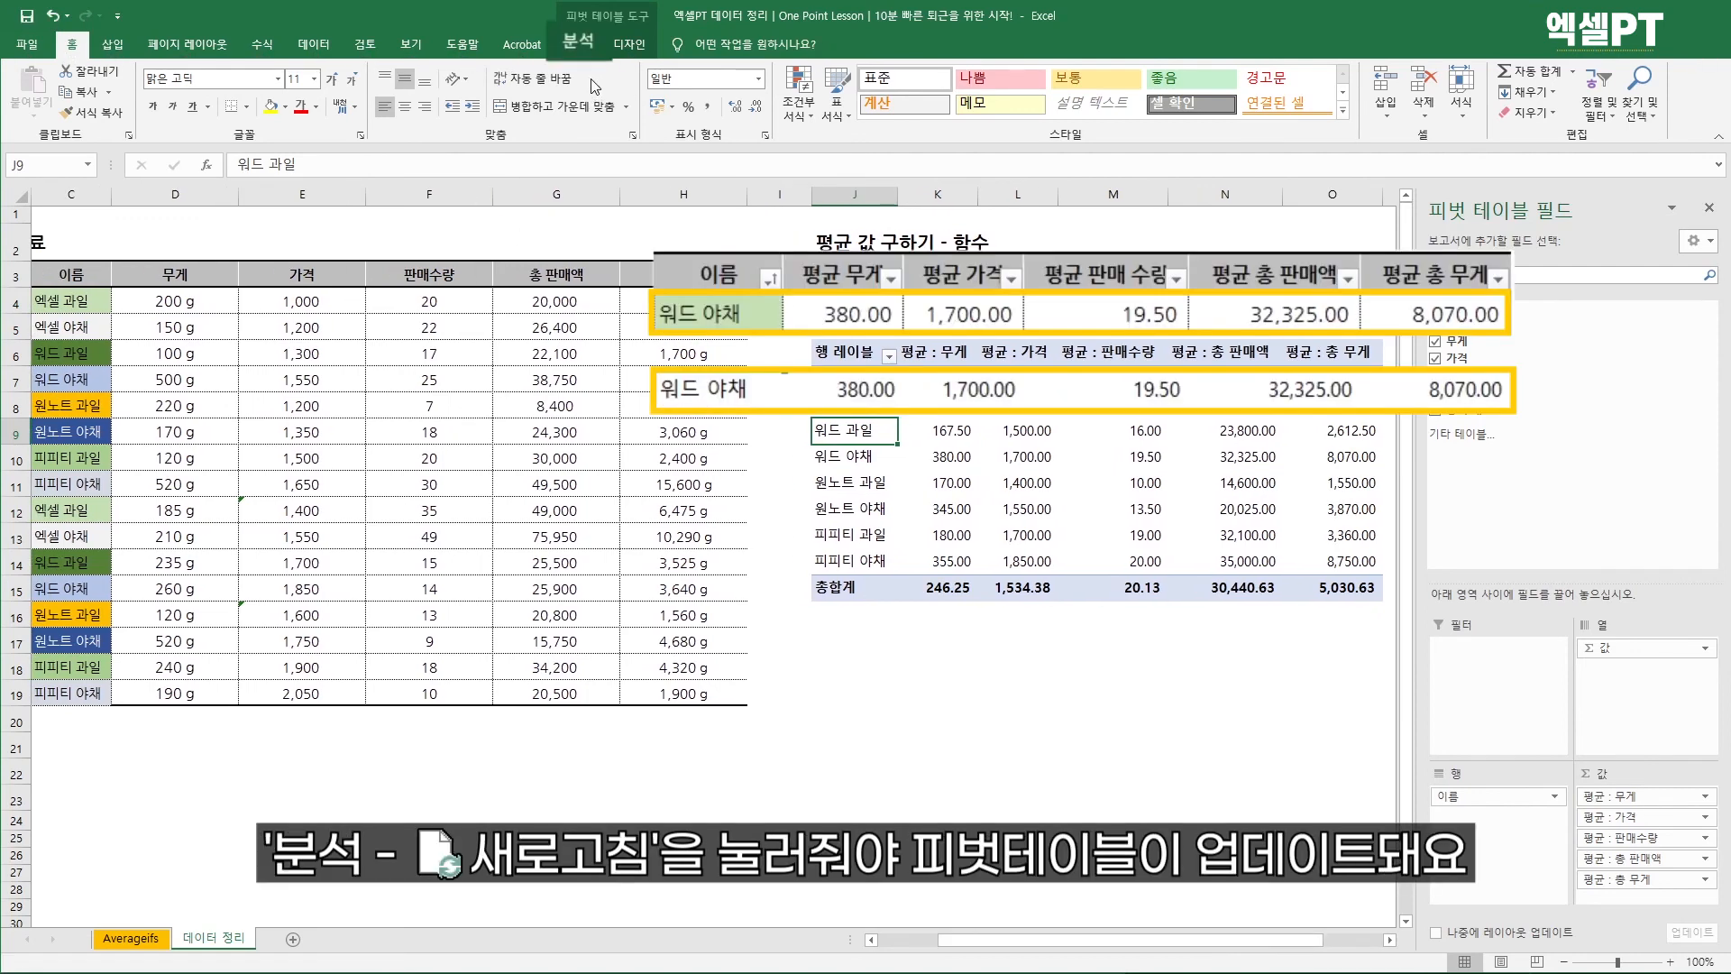
left_click(578, 44)
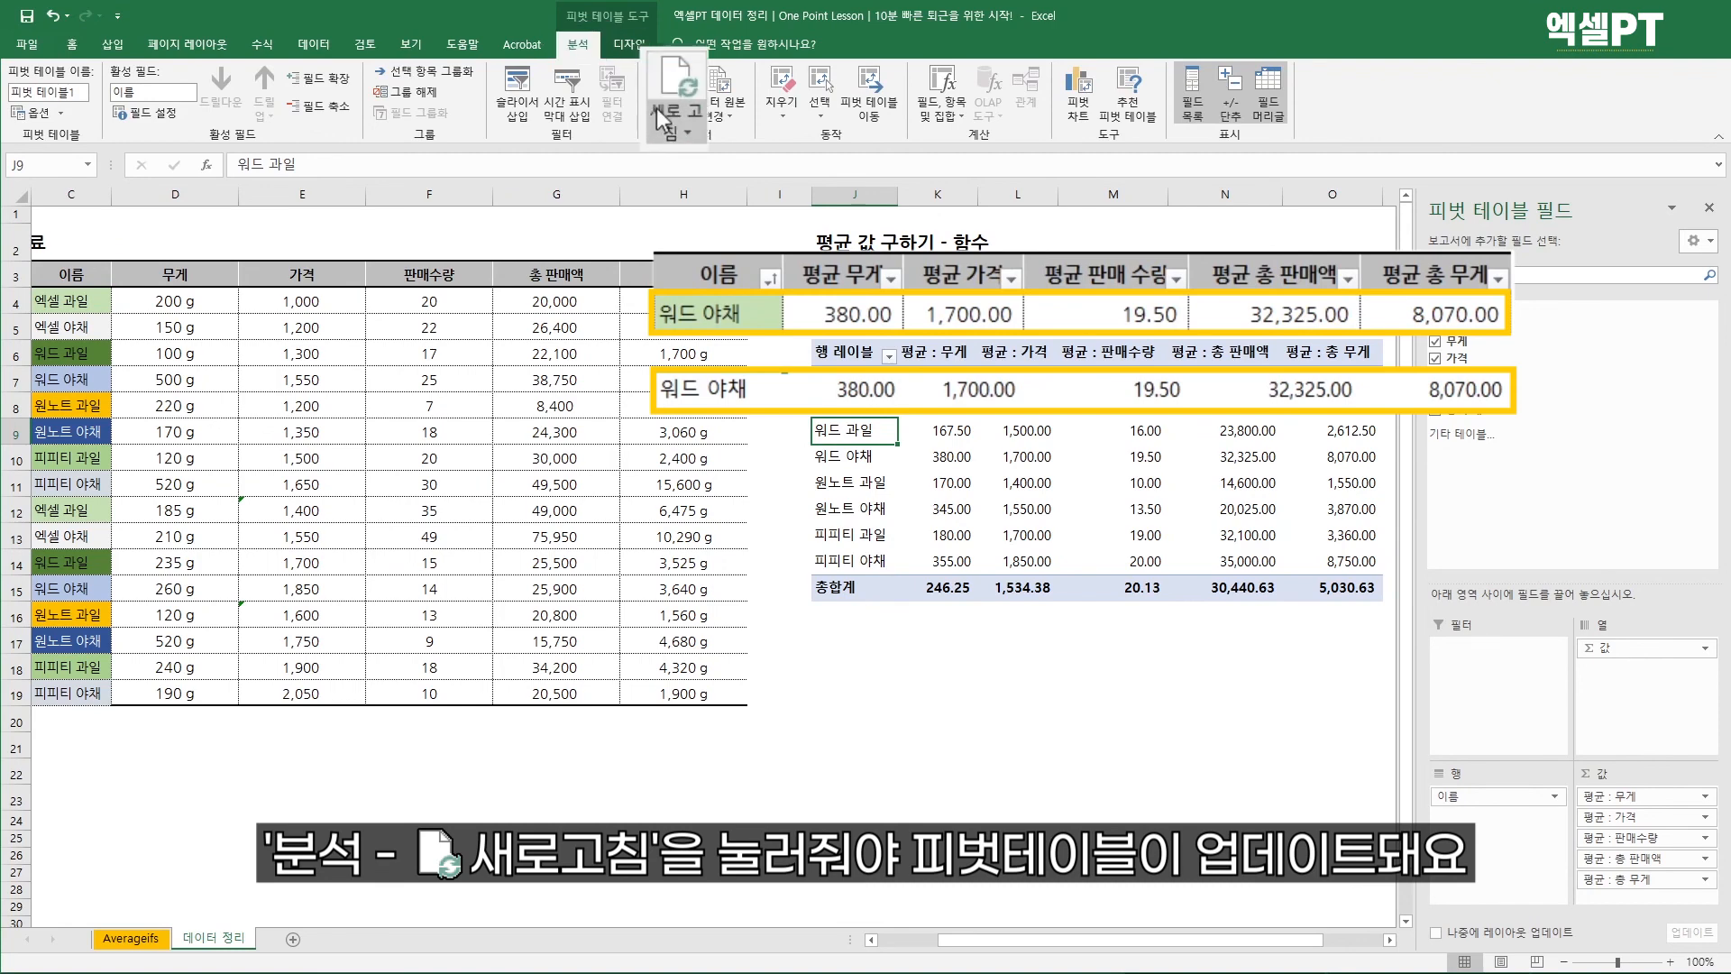
left_click(1023, 710)
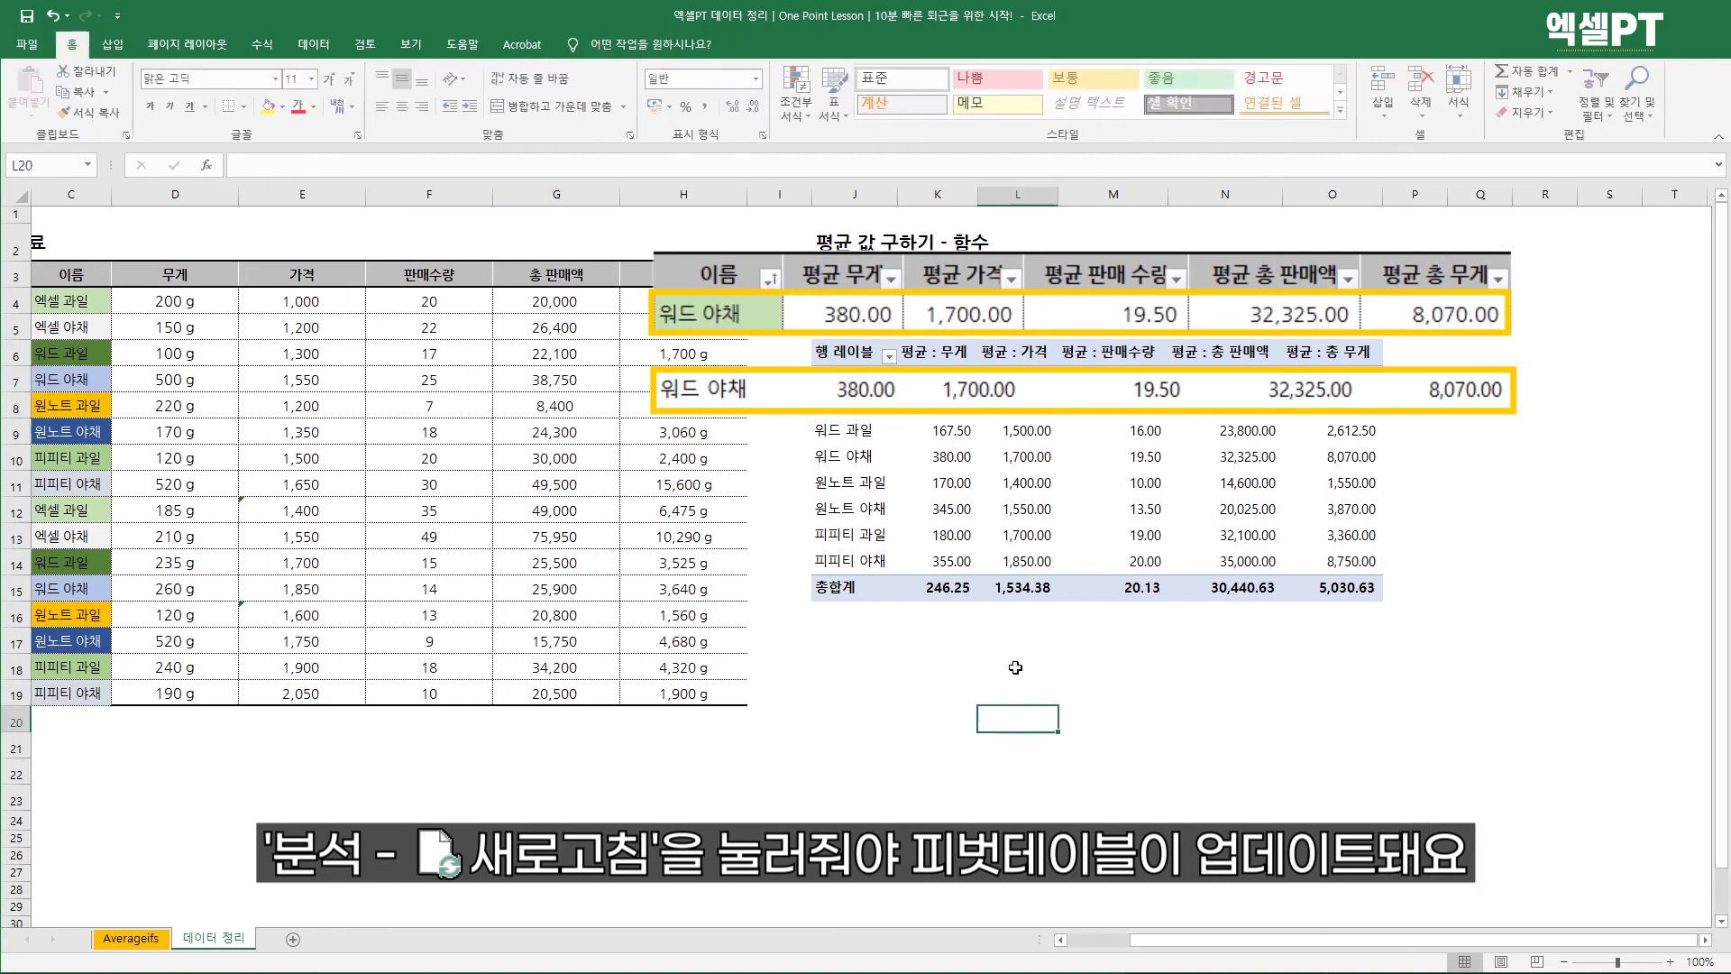
left_click_drag(1343, 940, 1280, 942)
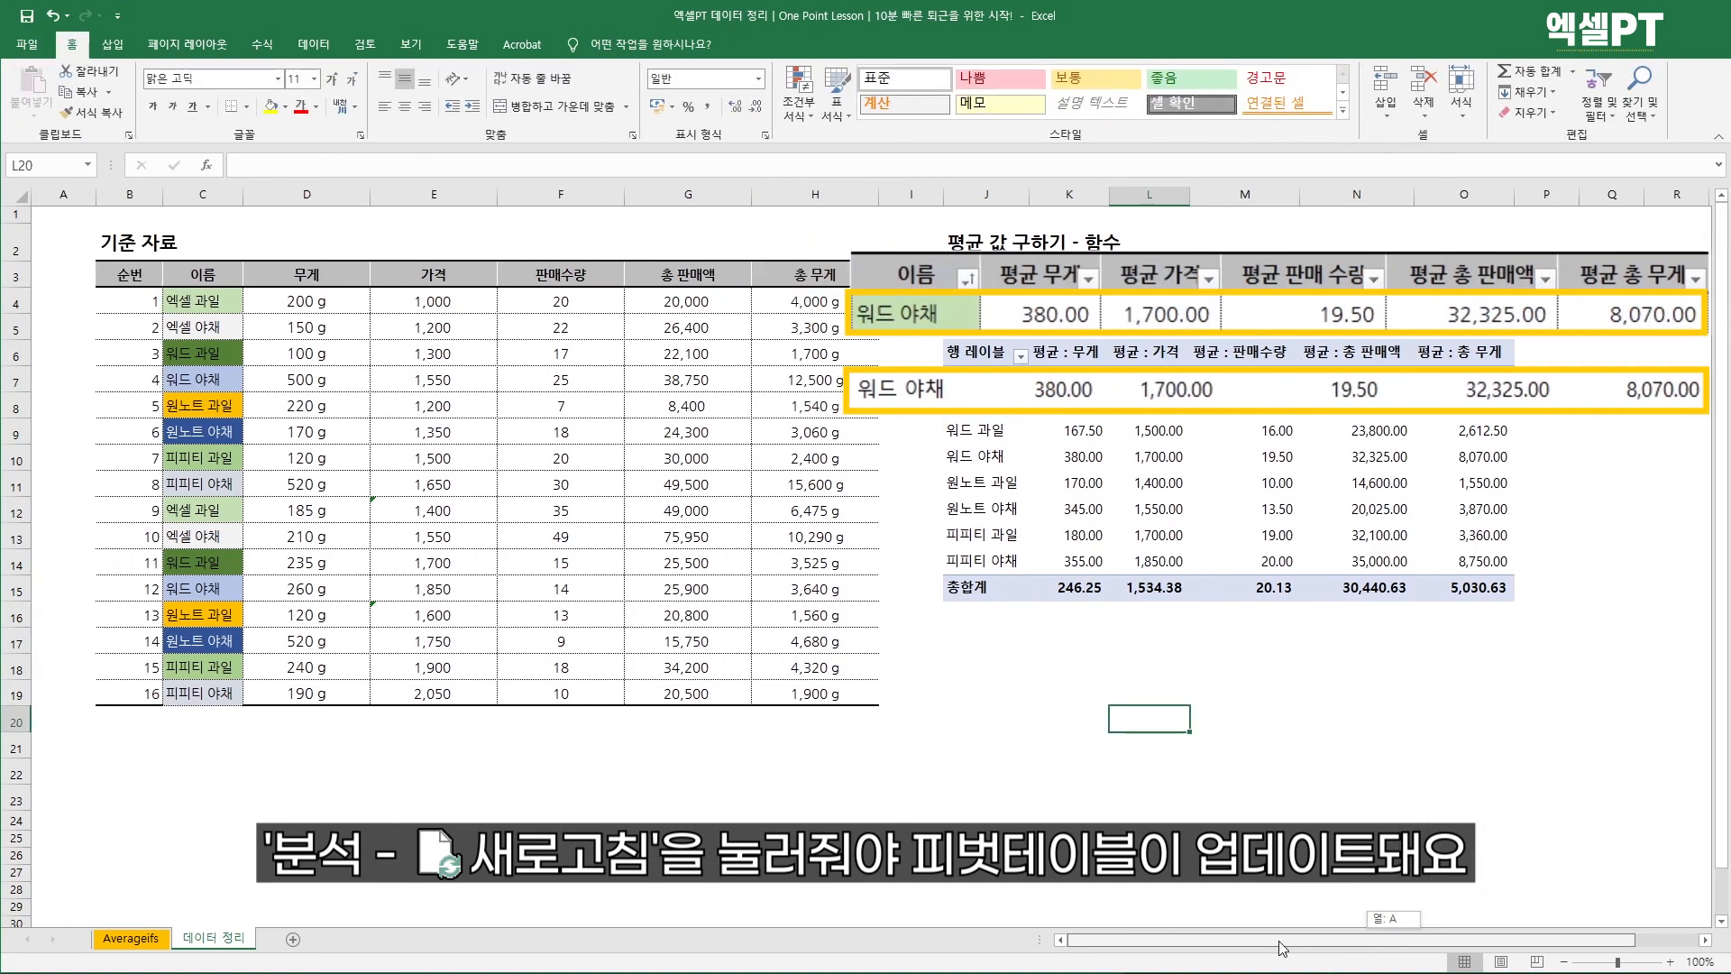